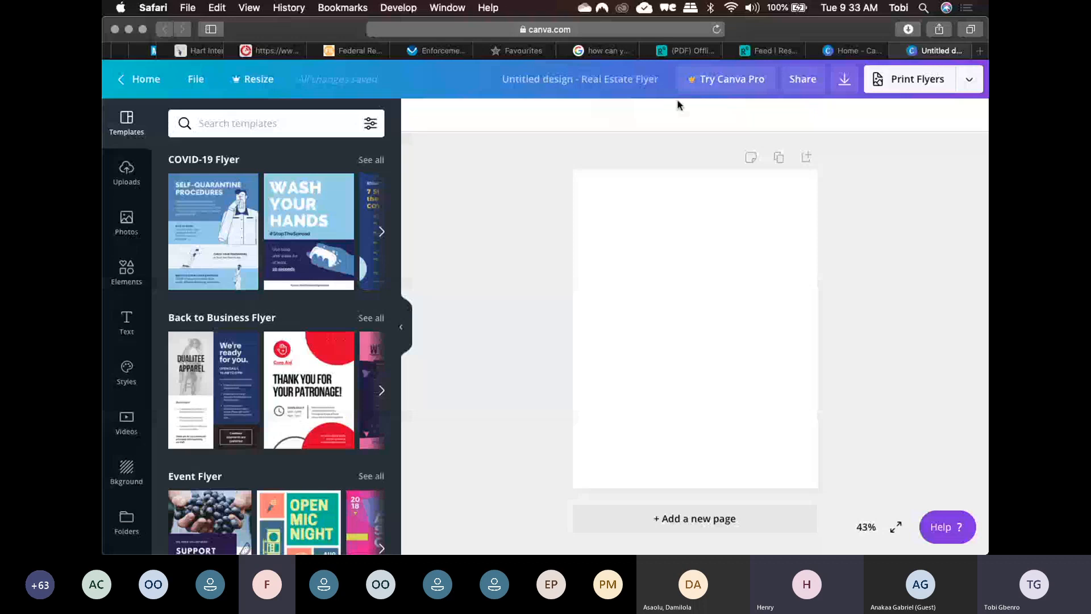
# - Look over the publishing options offered for the blank real estate flyer design
pyautogui.click(970, 80)
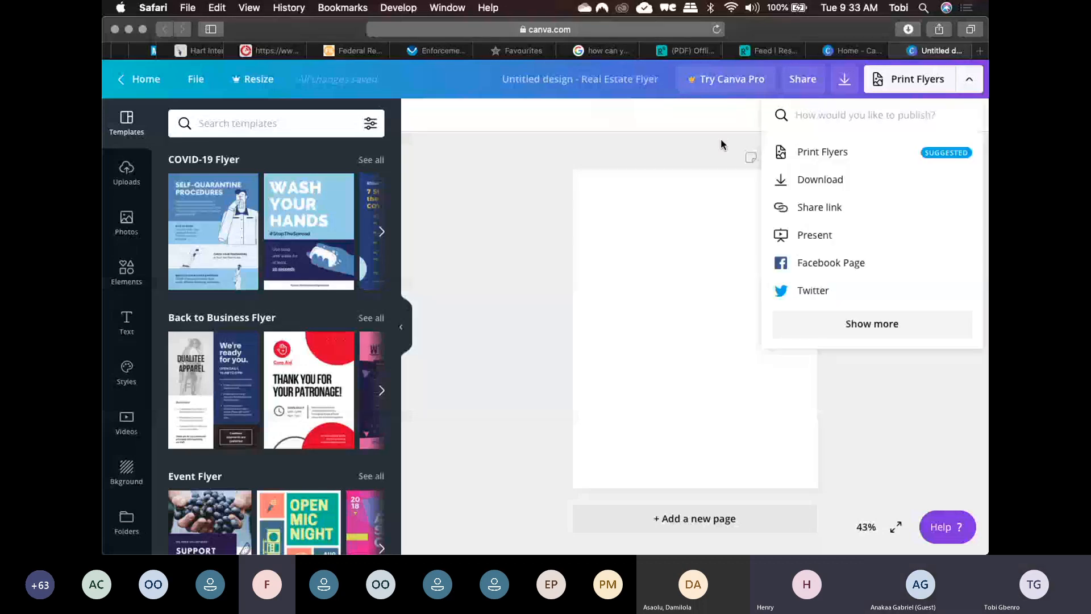
pyautogui.click(722, 143)
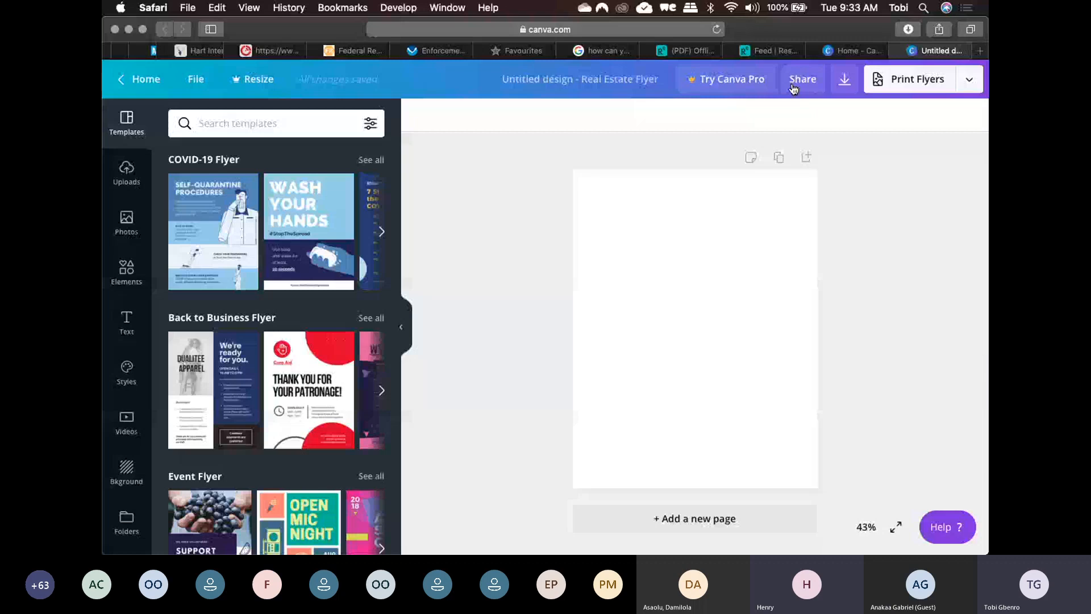
# - Browse the home page's list of new design types and examine their preset sizes, such as Flyer and Letterhead
pyautogui.click(852, 51)
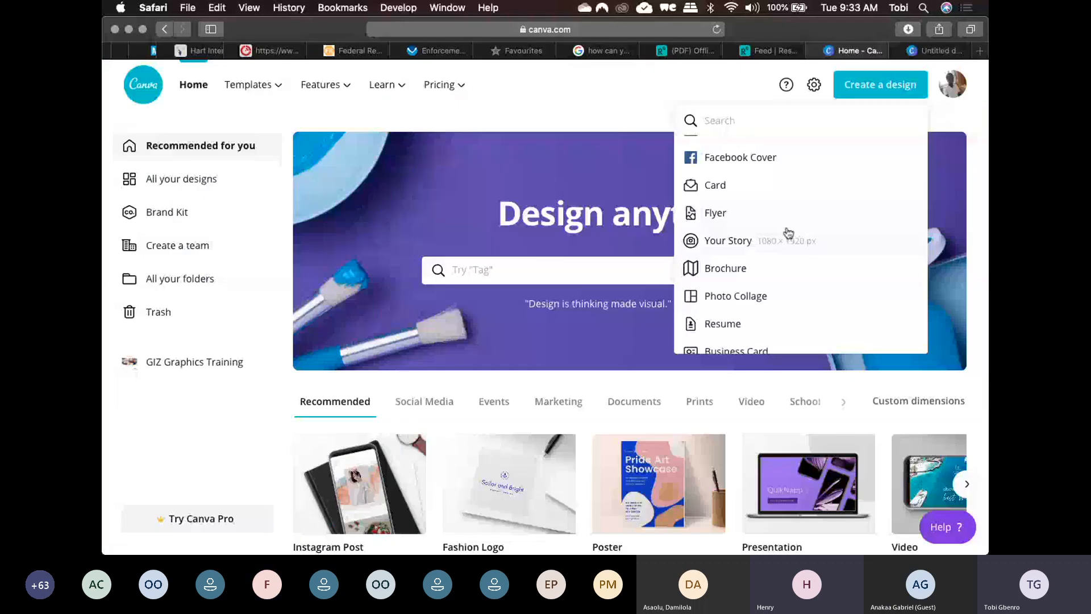
pyautogui.scroll(3, 788, 232)
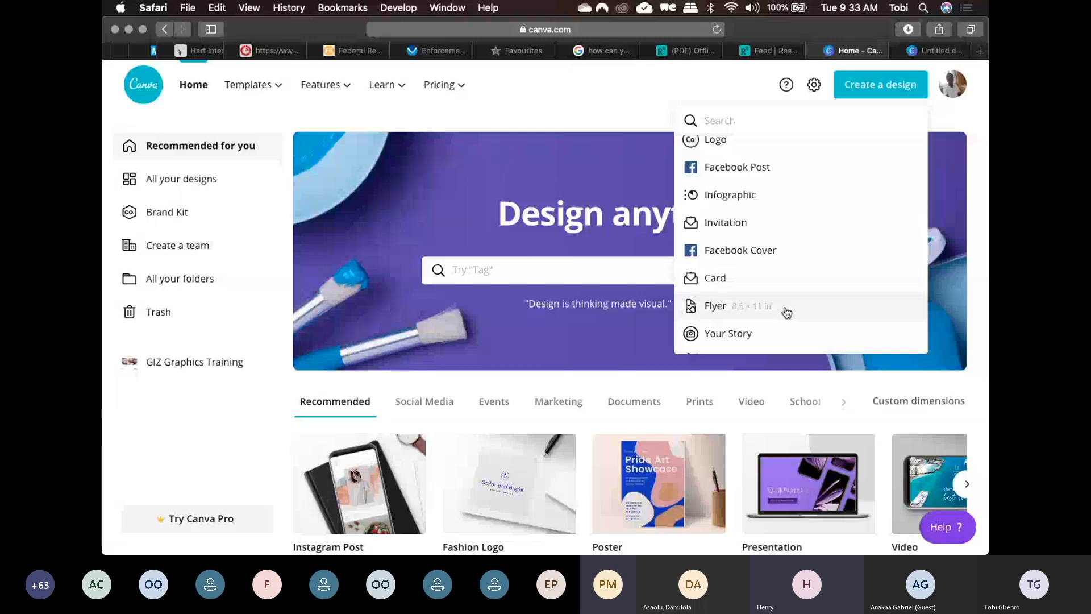
pyautogui.scroll(-10, 786, 313)
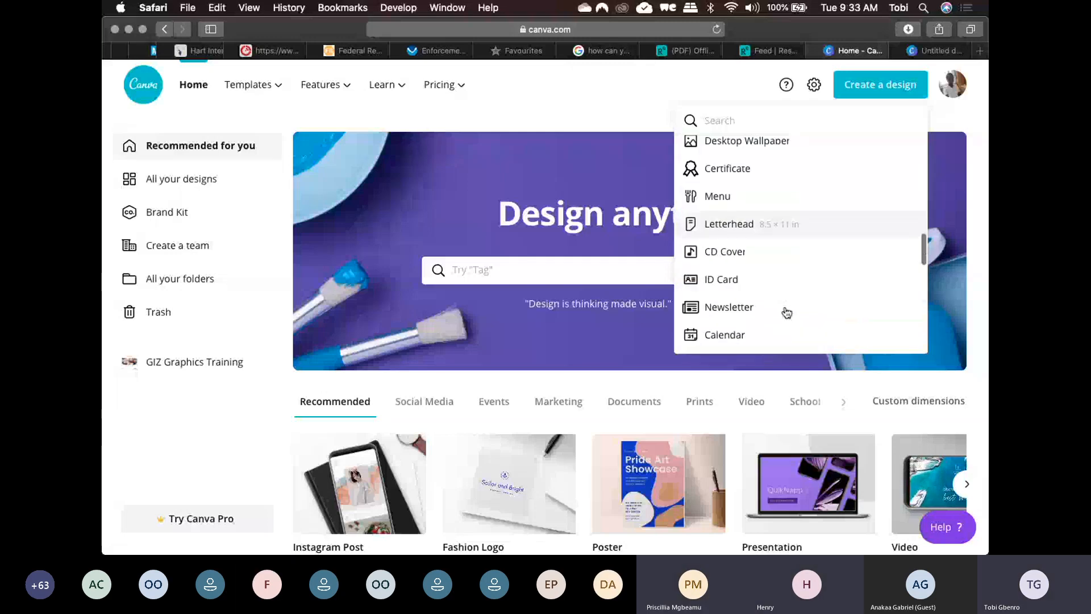
pyautogui.scroll(-1, 786, 313)
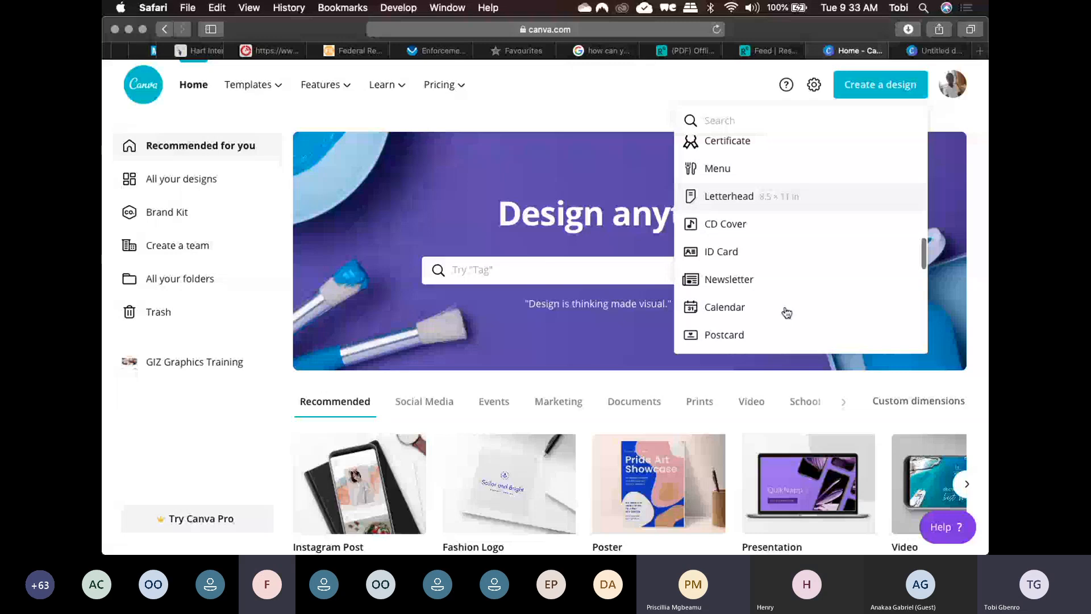
pyautogui.scroll(-3, 786, 312)
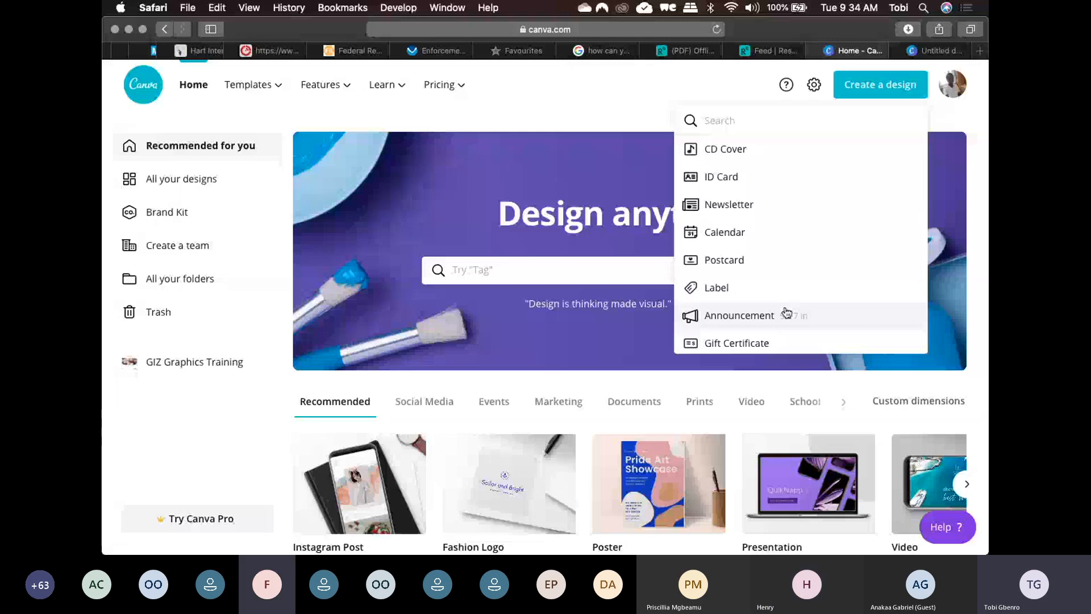
pyautogui.hotkey('ctrl', 'Tab')
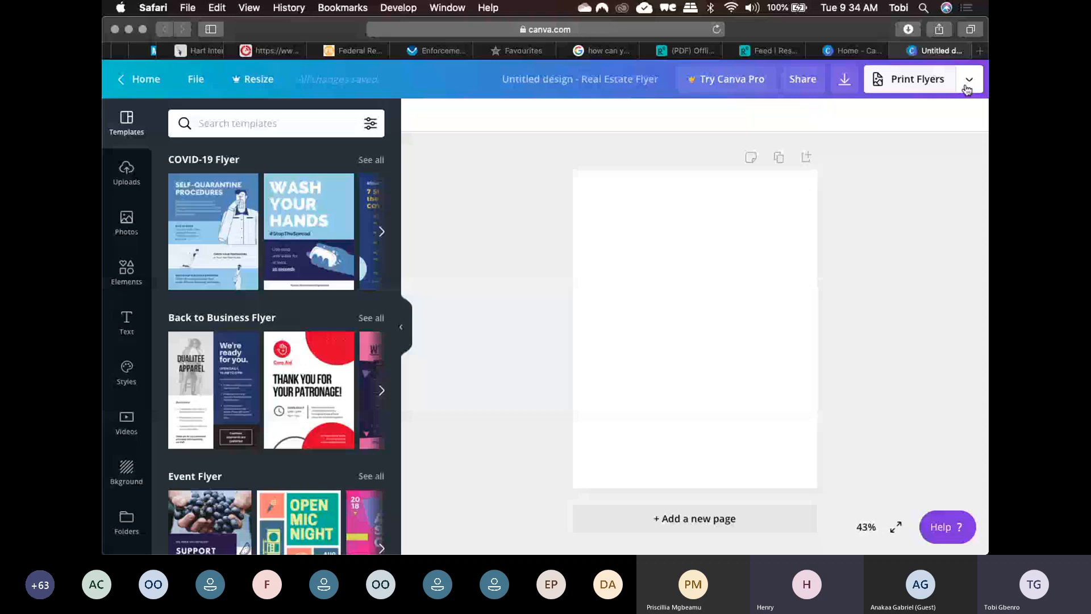
pyautogui.hotkey('ctrl', 'shift', 'Tab')
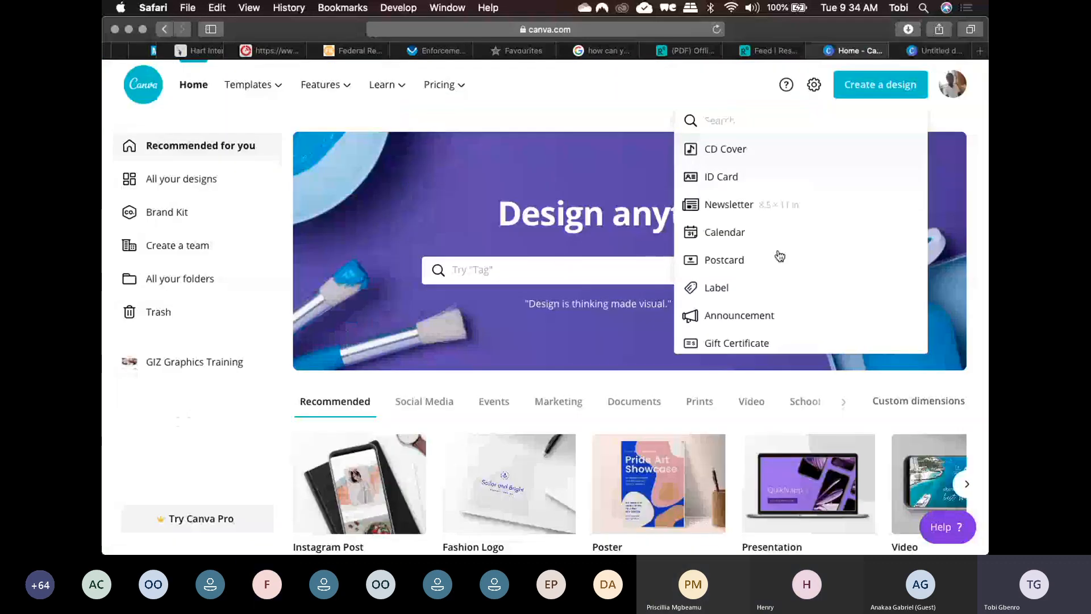
pyautogui.scroll(5, 779, 256)
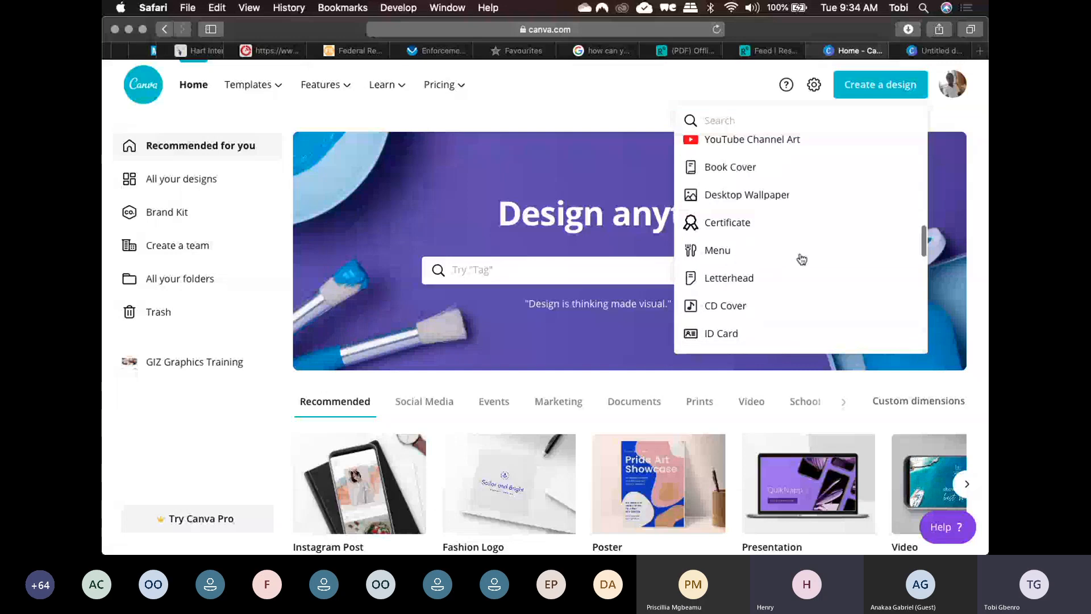
pyautogui.scroll(5, 802, 259)
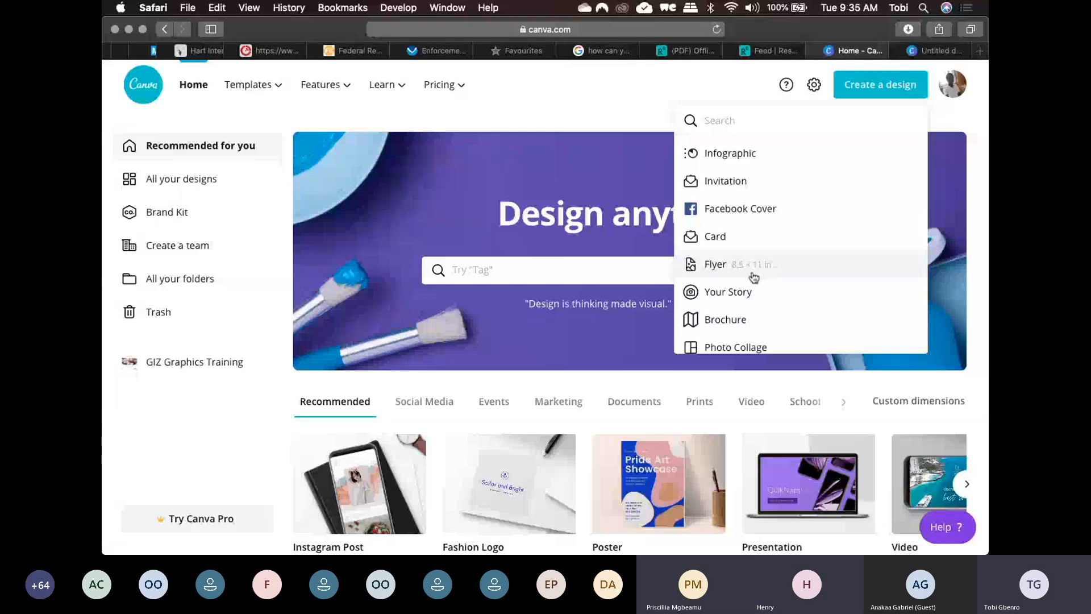
pyautogui.scroll(3, 753, 277)
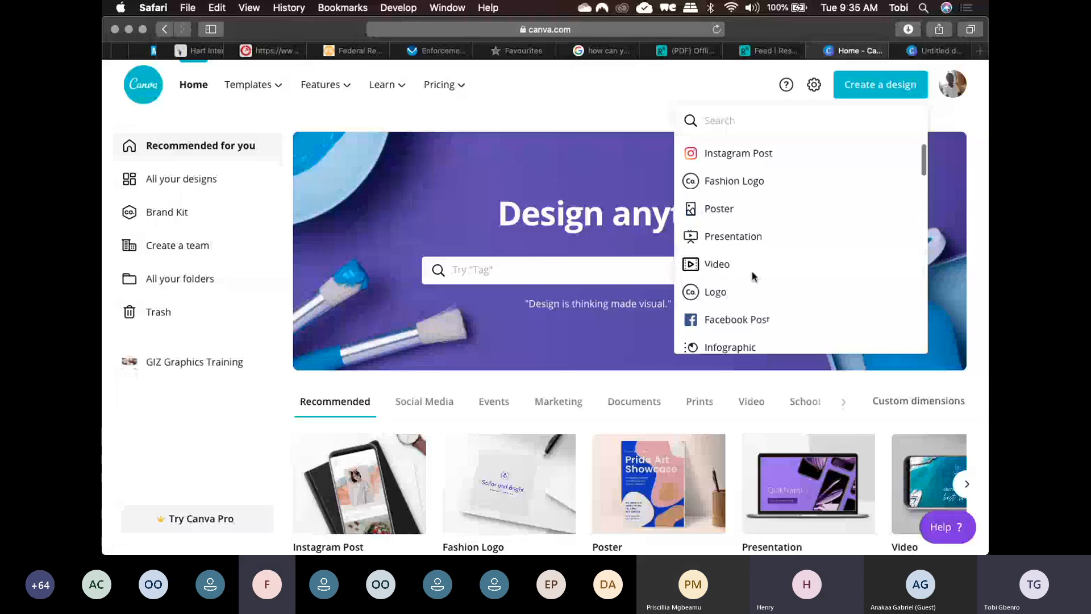
pyautogui.scroll(-4, 705, 248)
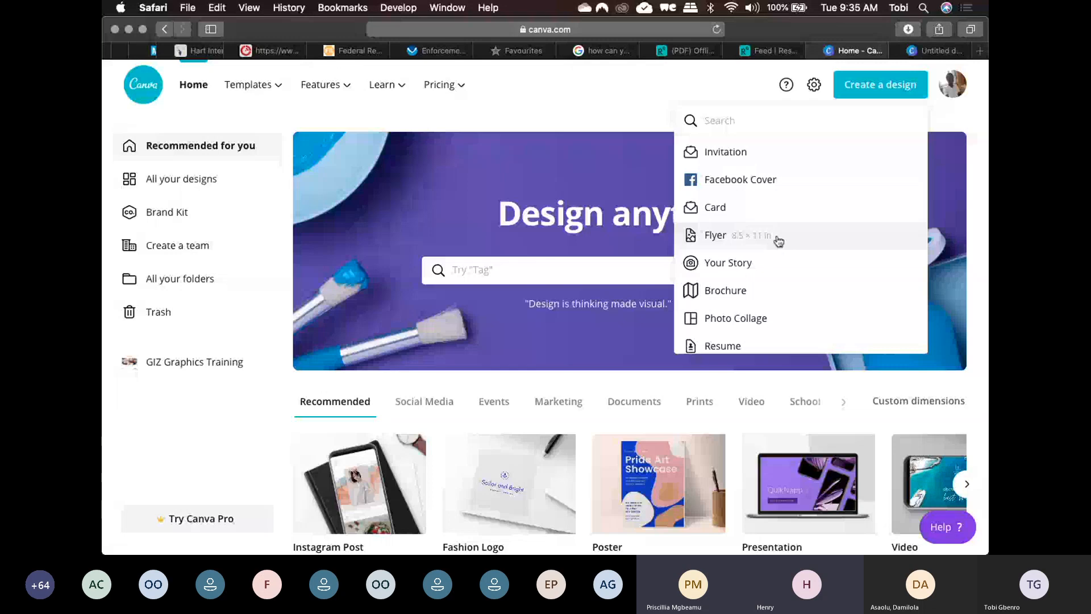
pyautogui.scroll(-2, 778, 241)
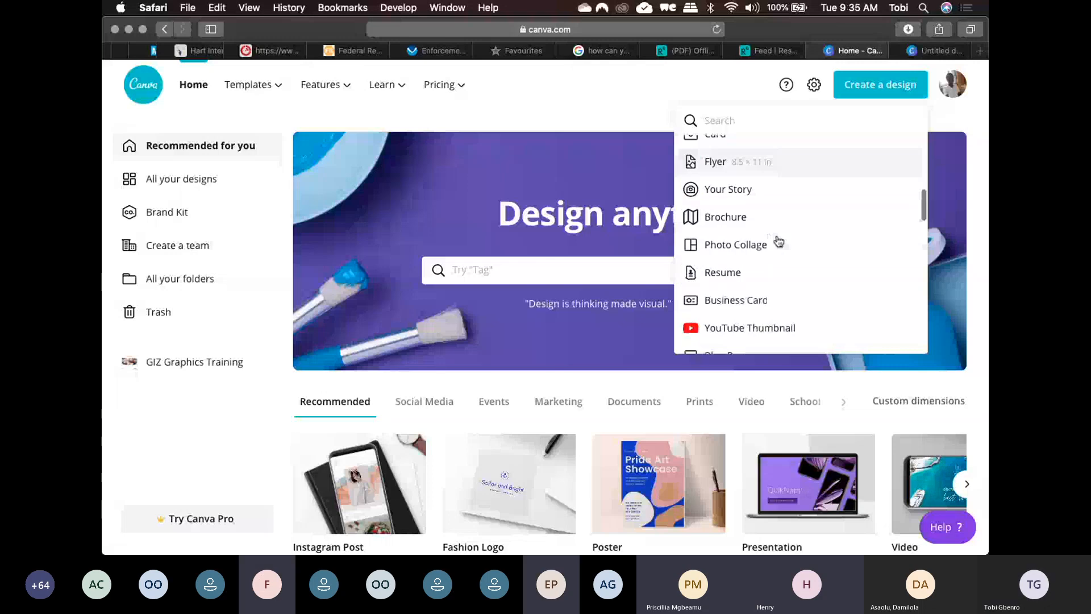
pyautogui.scroll(3, 778, 242)
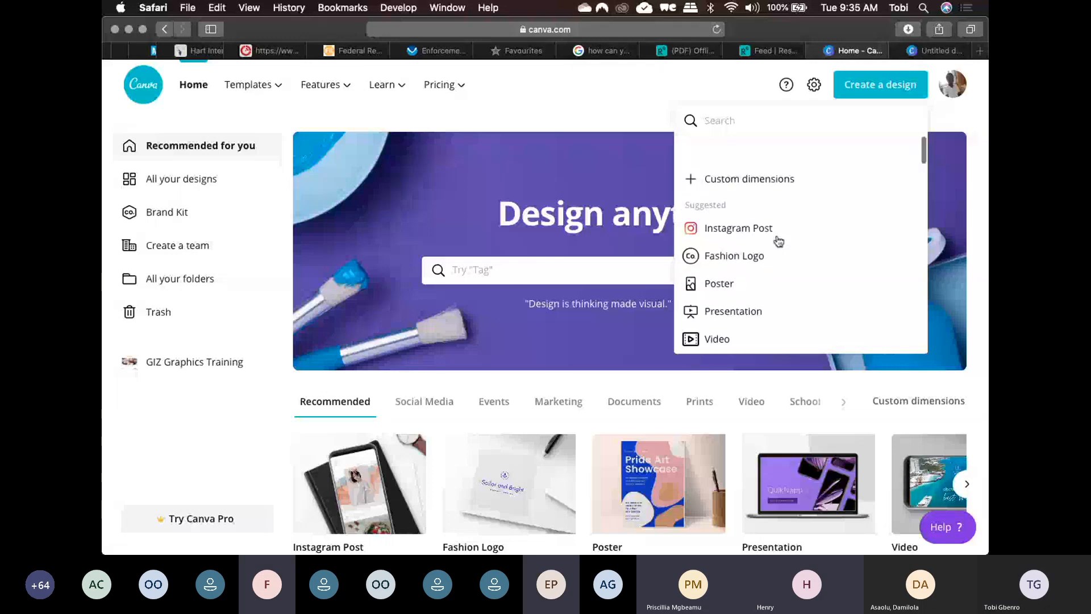
pyautogui.click(814, 86)
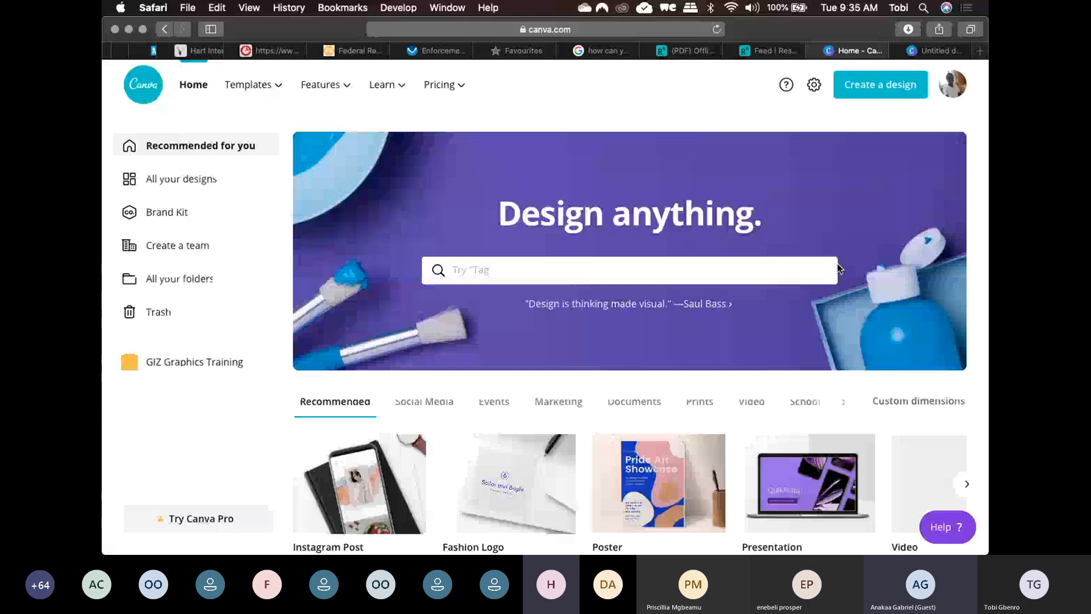
pyautogui.click(880, 84)
pyautogui.scroll(-3, 796, 205)
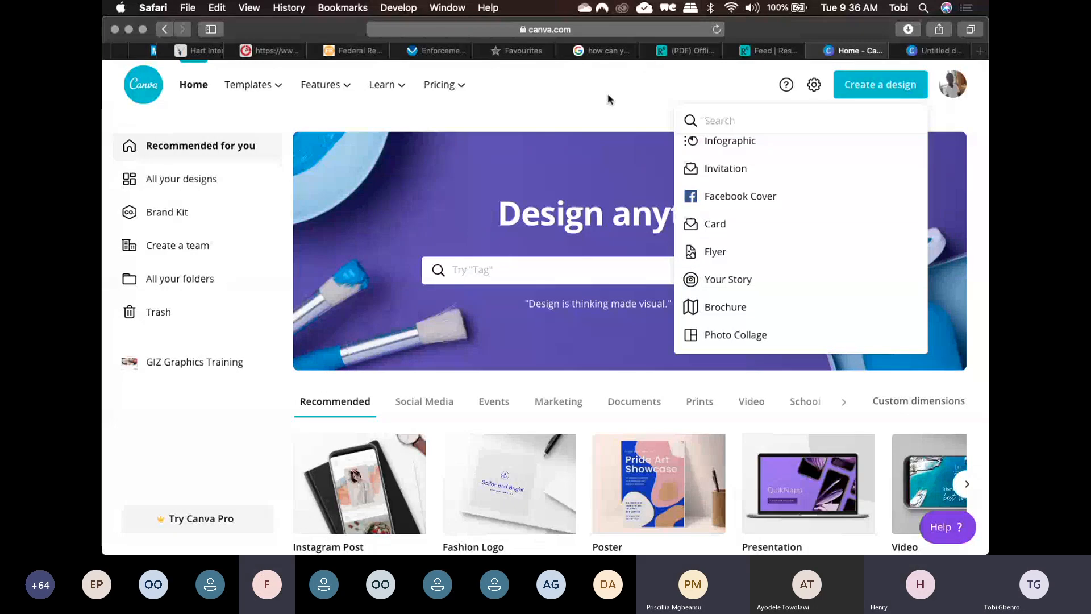
# - Switch from the blank flyer design to Finder and view the sample flyer f 32 ii.png at full screen
pyautogui.click(960, 50)
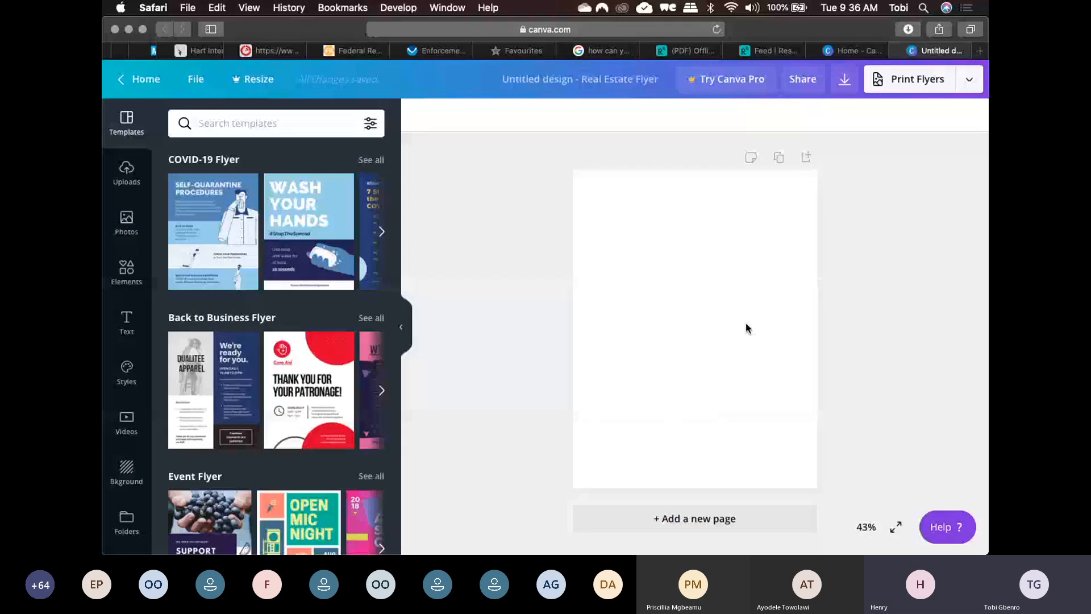
pyautogui.press('super+Tab')
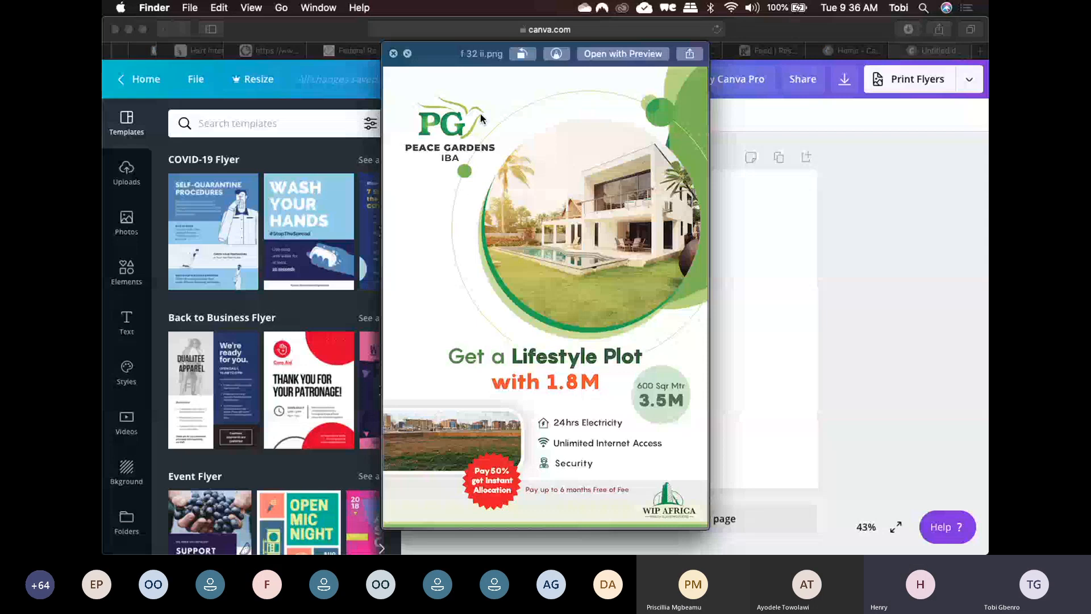
pyautogui.press('ctrl+super+f')
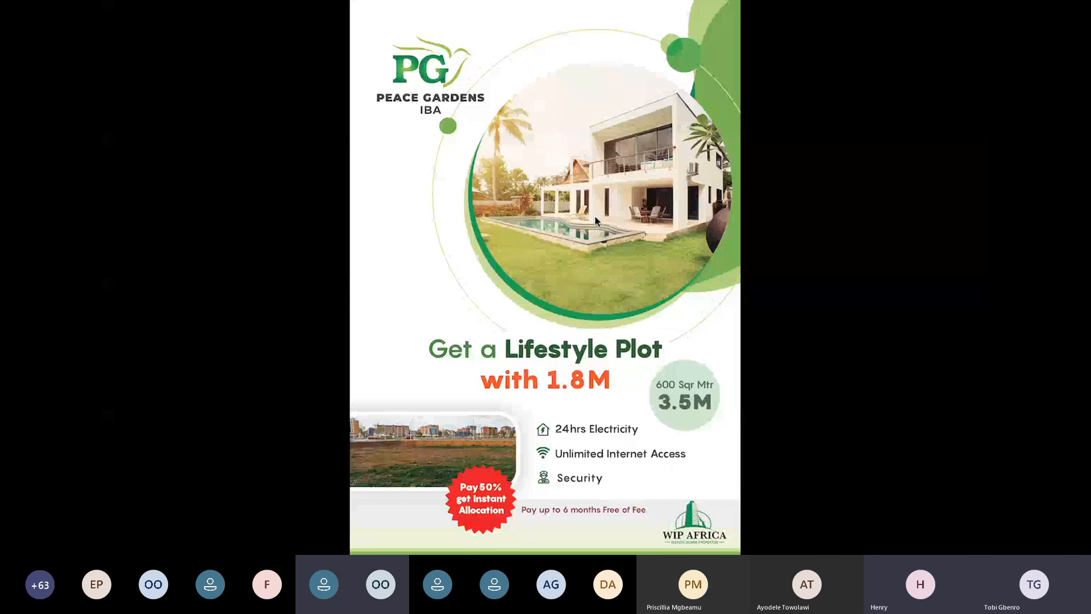
pyautogui.press('Escape')
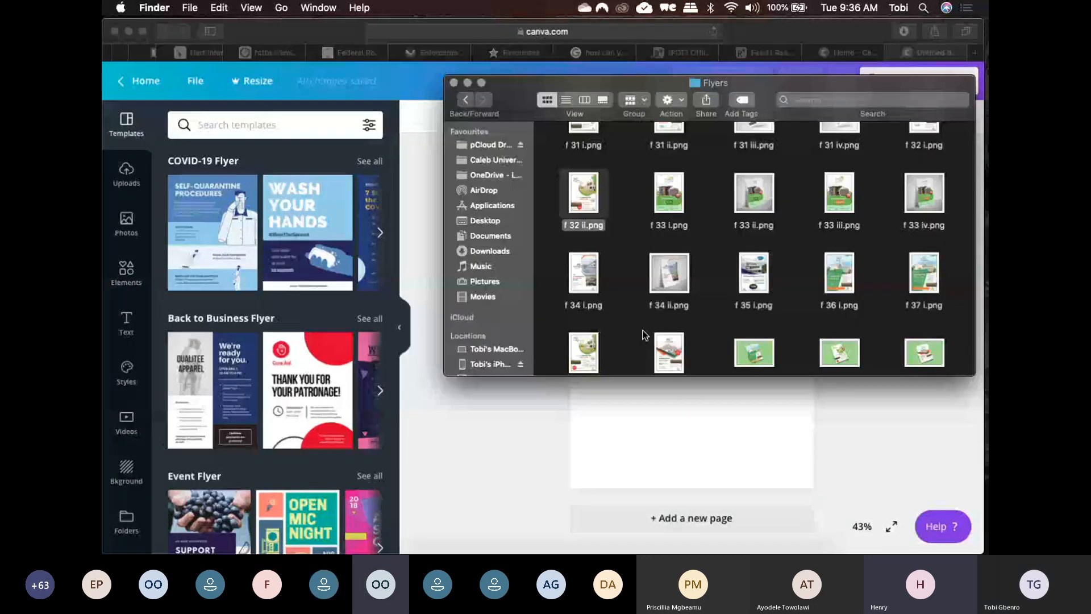
# - Preview the sample flyer f 43 i.png from the Flyers folder at full screen, and return to the blank design in Canva
pyautogui.scroll(-10, 644, 335)
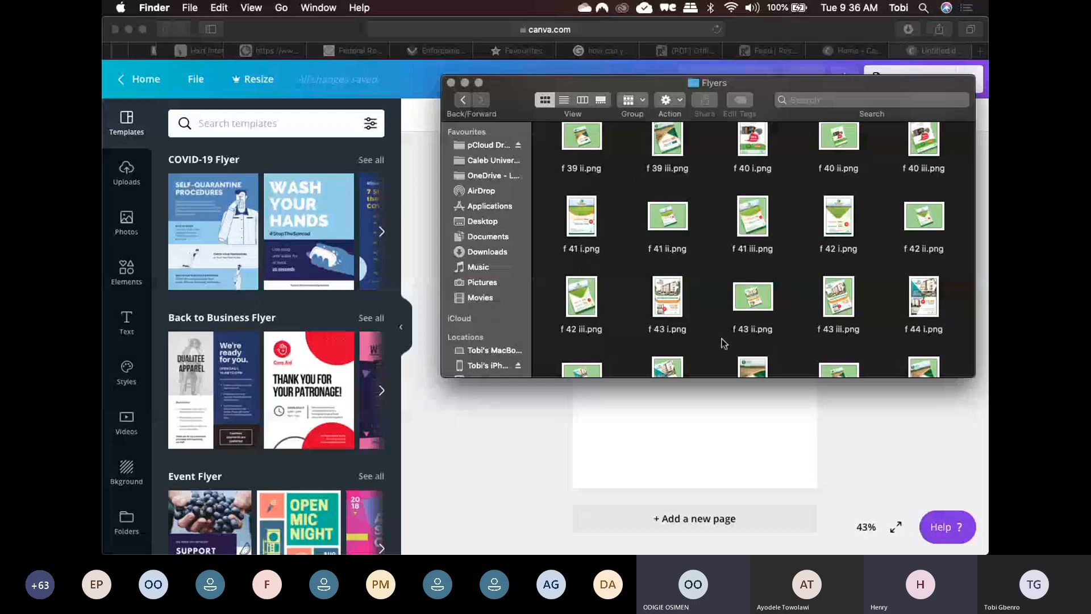
pyautogui.scroll(1, 699, 335)
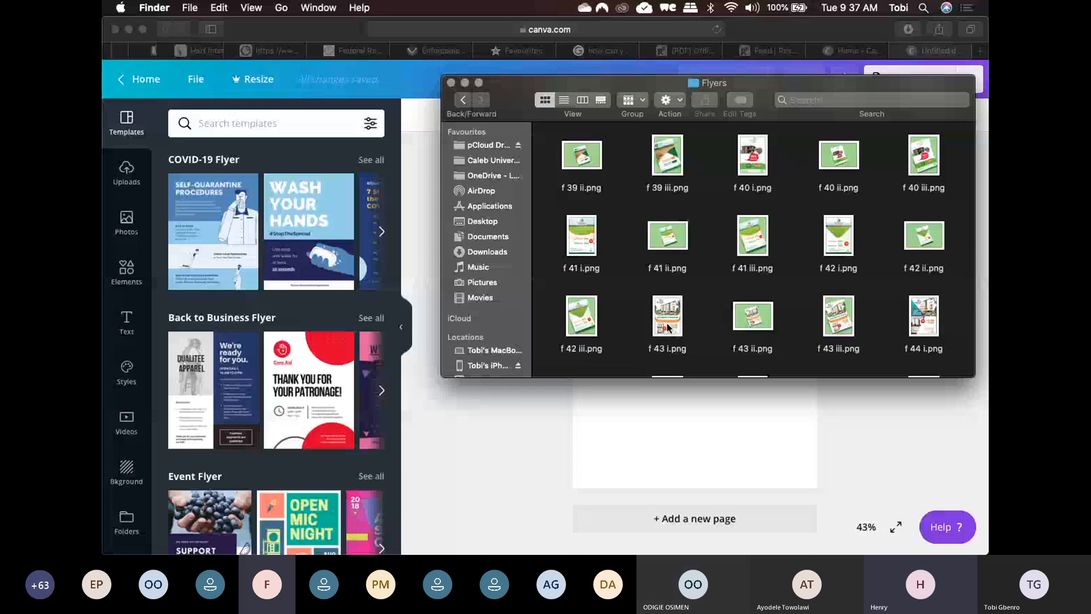
pyautogui.click(668, 318)
pyautogui.press('space')
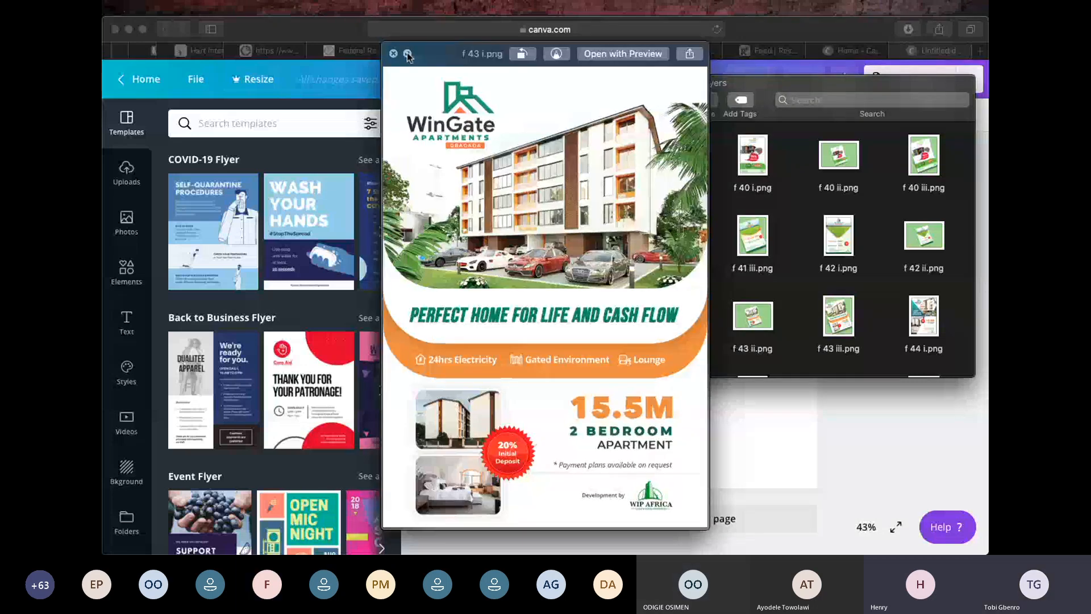
pyautogui.click(407, 54)
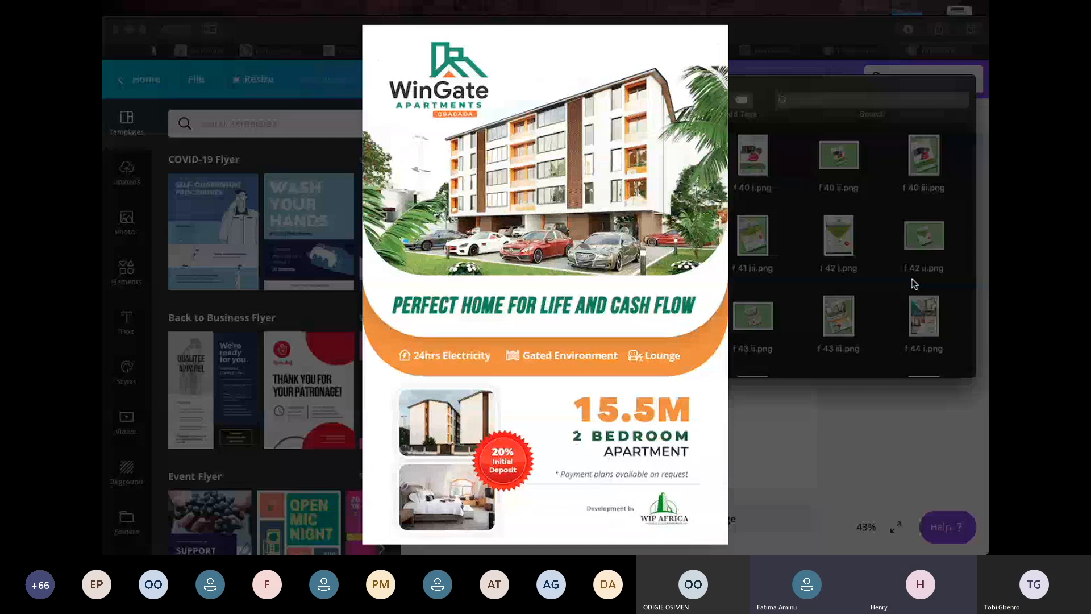
pyautogui.press('space')
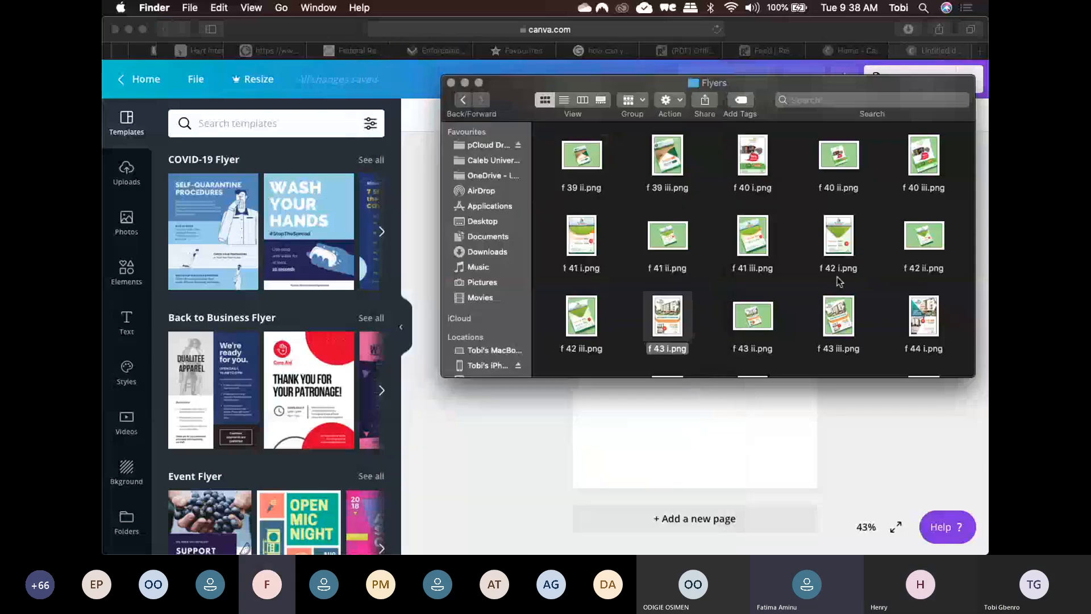
pyautogui.click(793, 290)
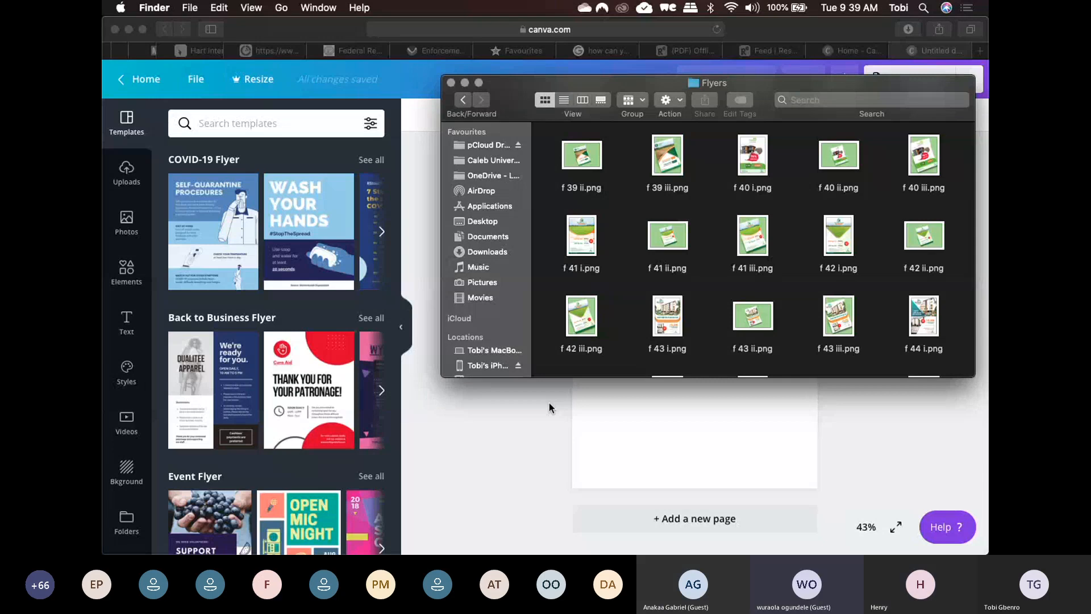
pyautogui.click(549, 403)
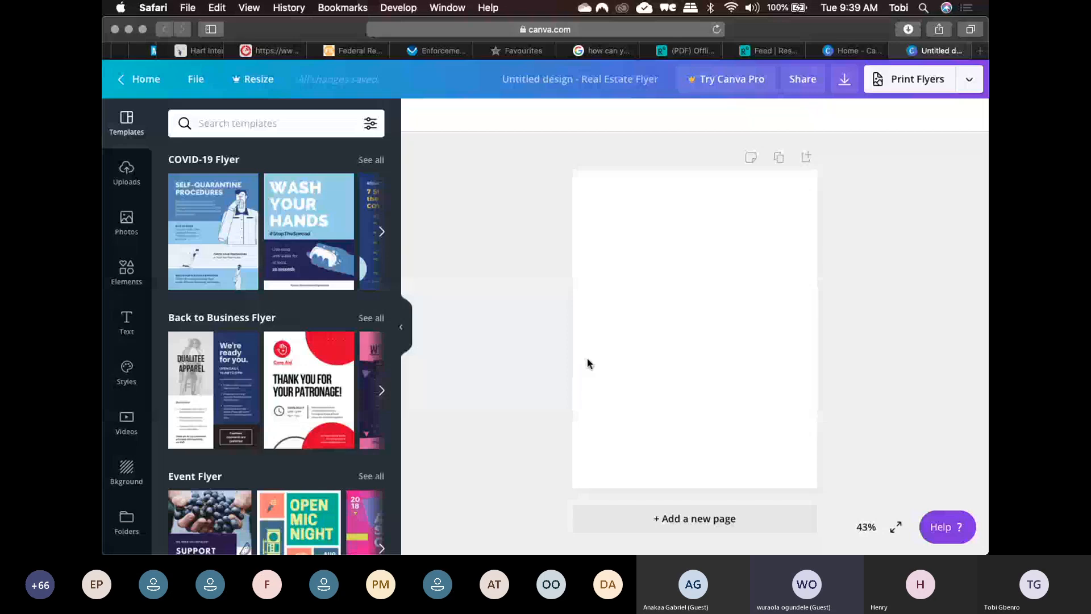
# - Enter custom dimensions for a new design: width 8.5, height 11, with inches as the unit
pyautogui.click(859, 49)
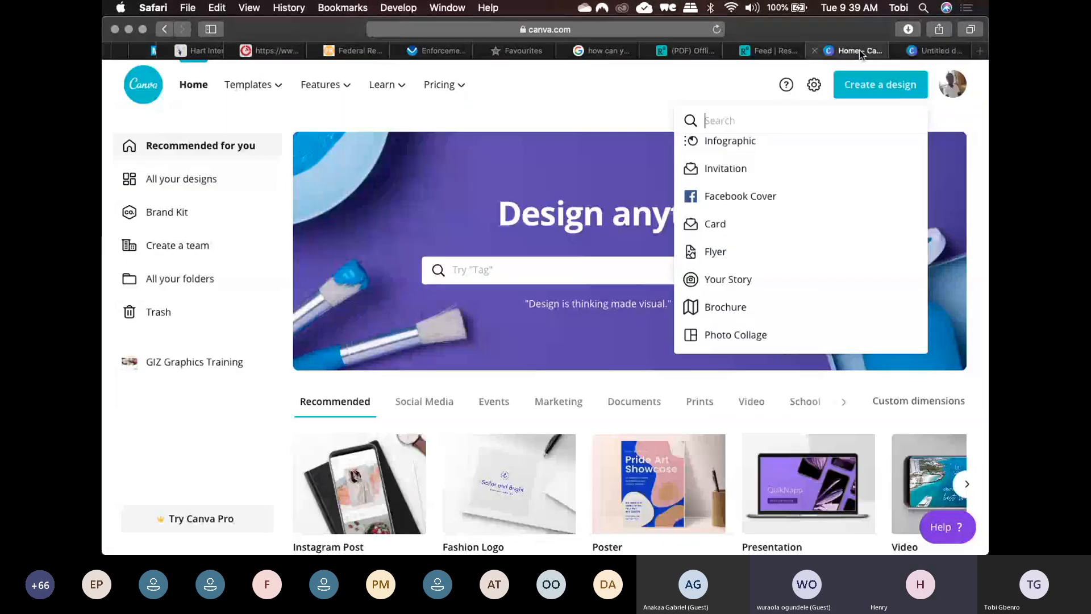
pyautogui.scroll(1, 794, 179)
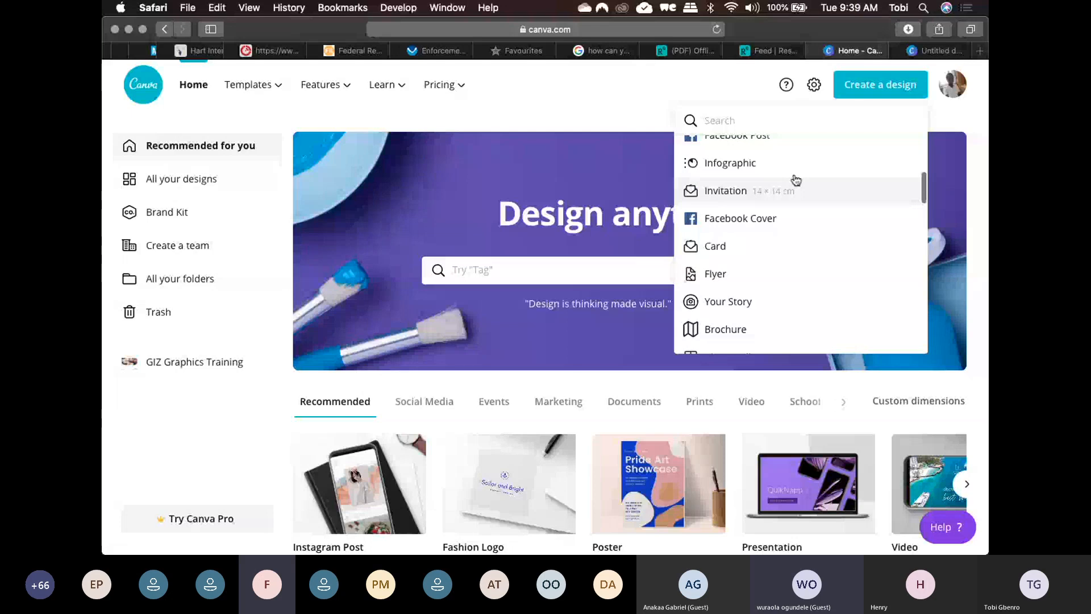
pyautogui.scroll(2, 796, 181)
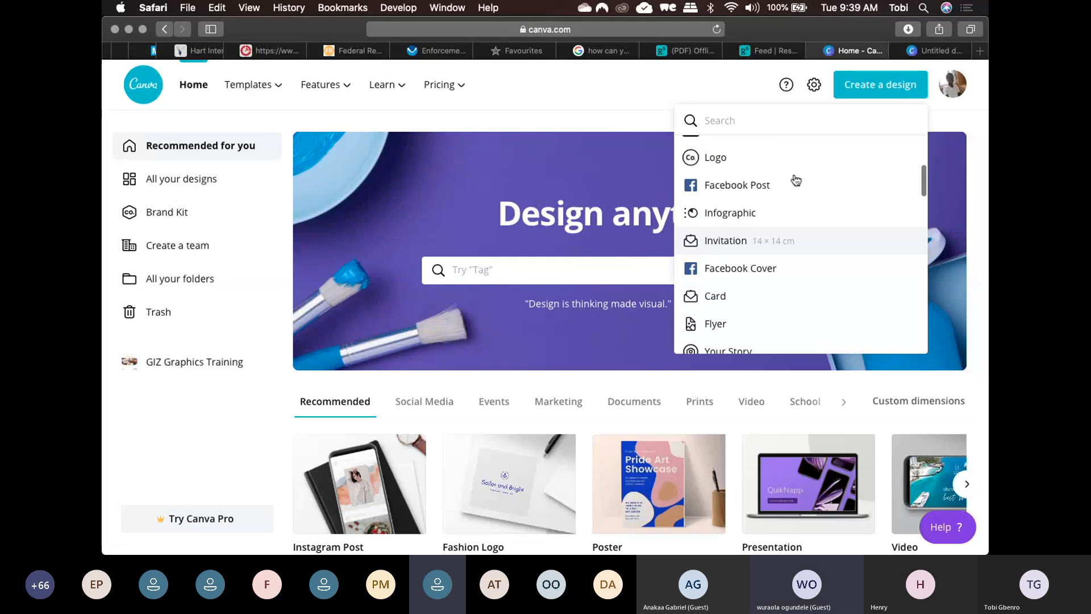
pyautogui.scroll(3, 794, 177)
pyautogui.click(764, 156)
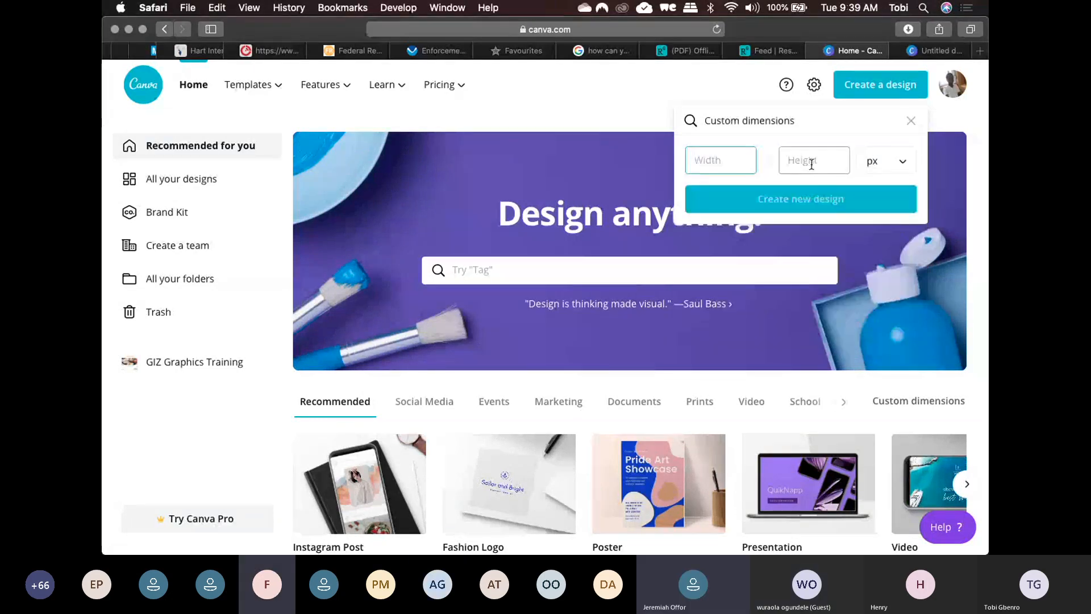
pyautogui.click(726, 157)
pyautogui.write('8.5')
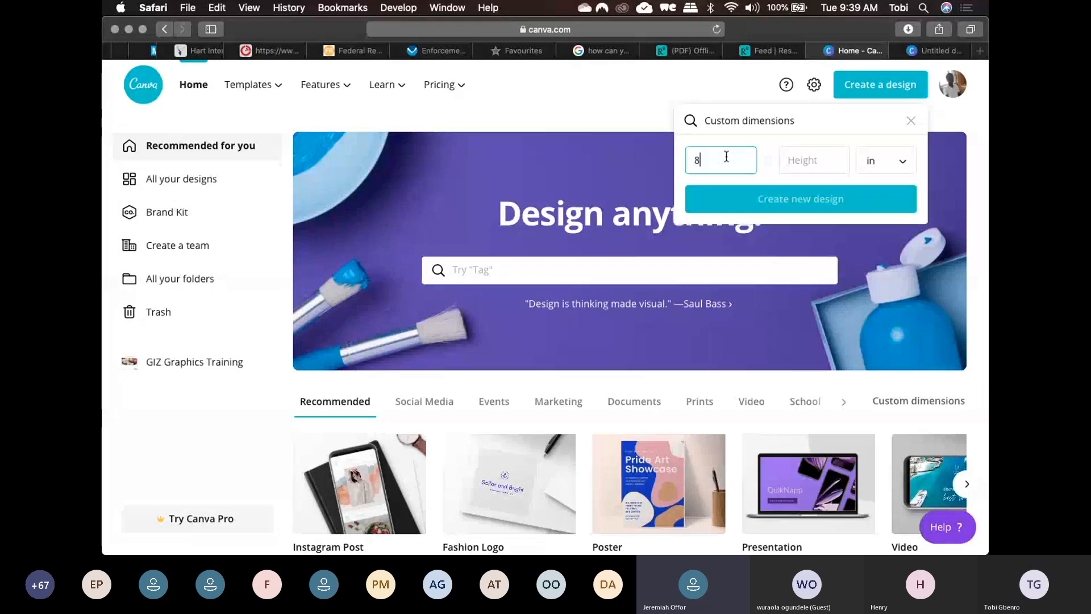
pyautogui.click(794, 163)
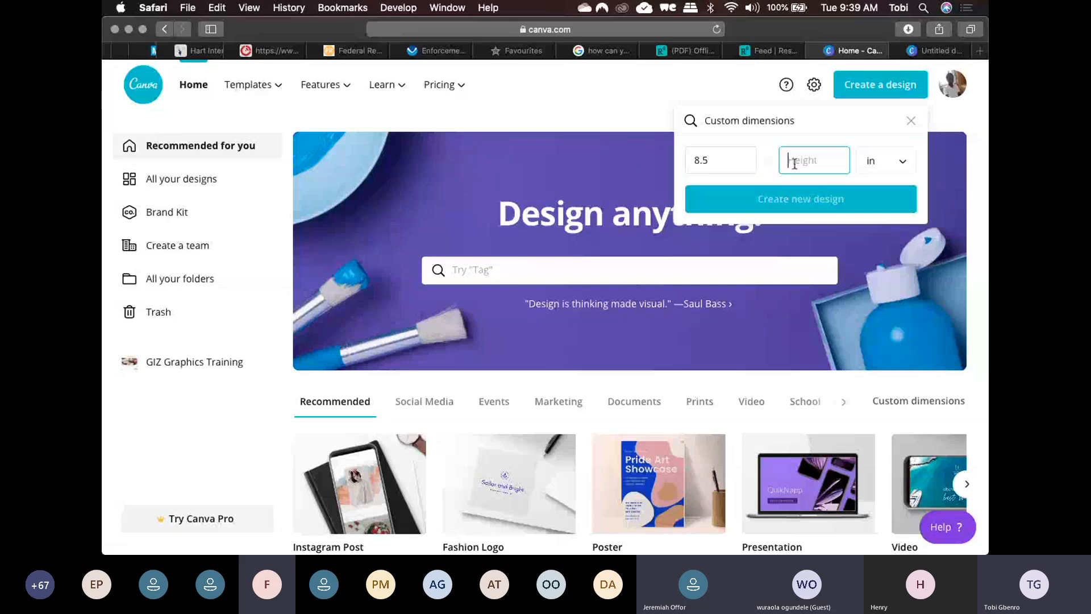
pyautogui.write('11')
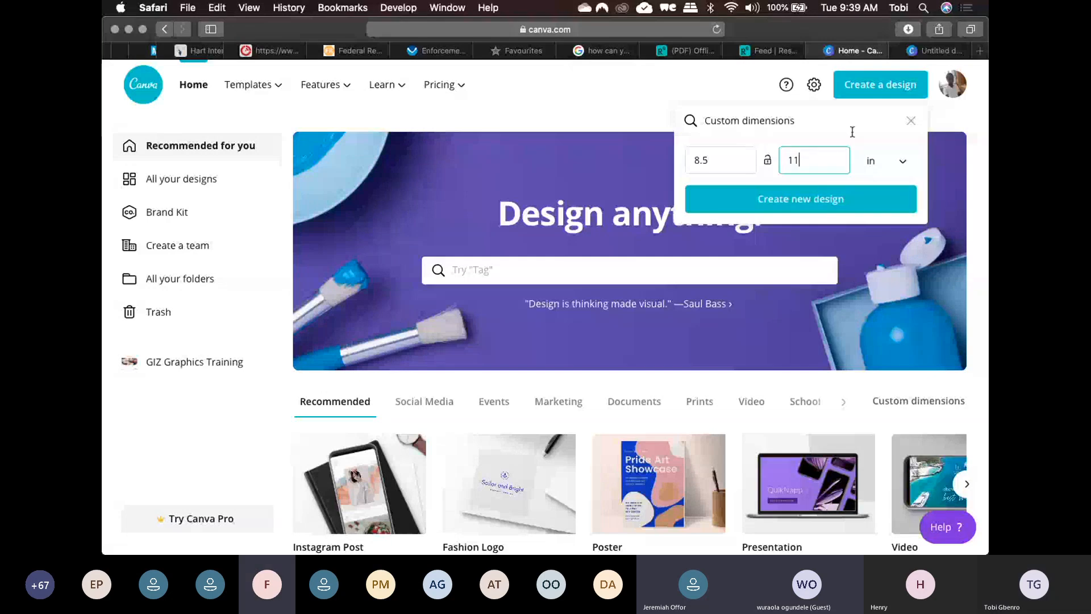
# - Check which units are offered for the custom dimensions, and return to the blank Real Estate Flyer design
pyautogui.click(853, 132)
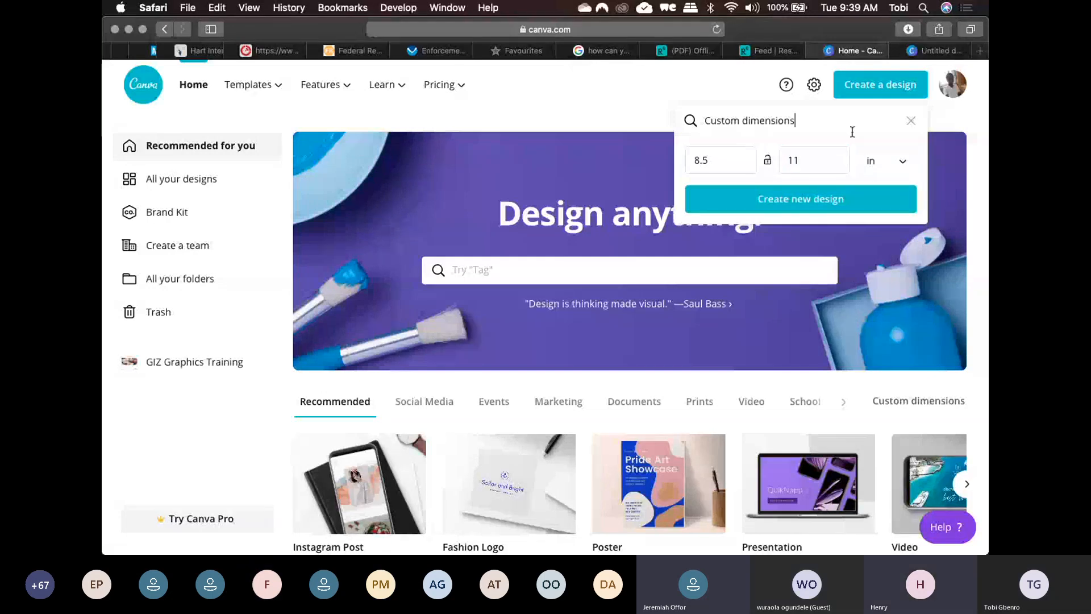
pyautogui.click(901, 164)
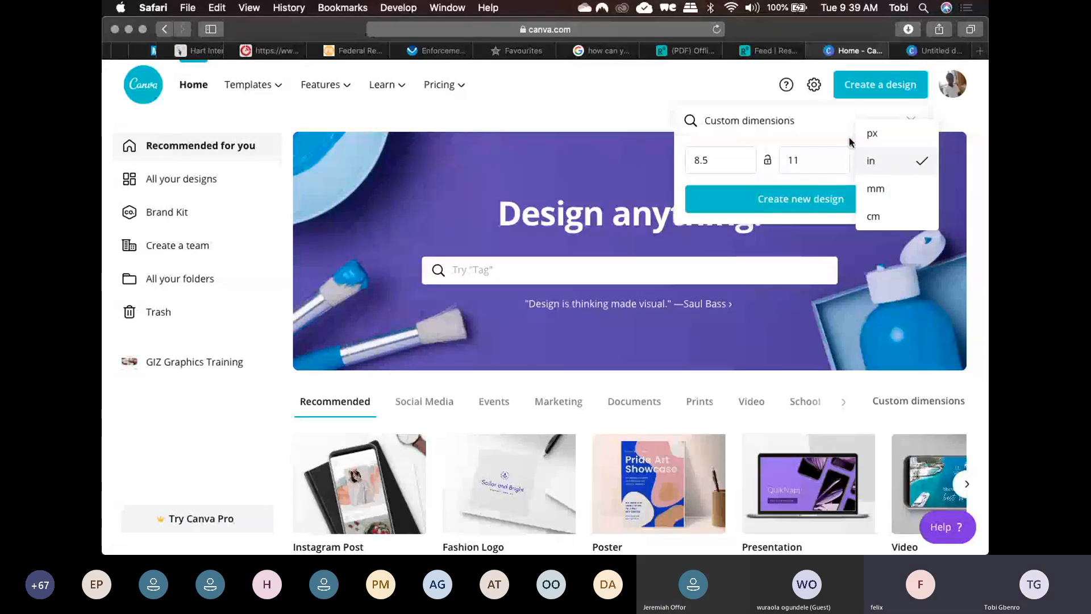
pyautogui.click(835, 119)
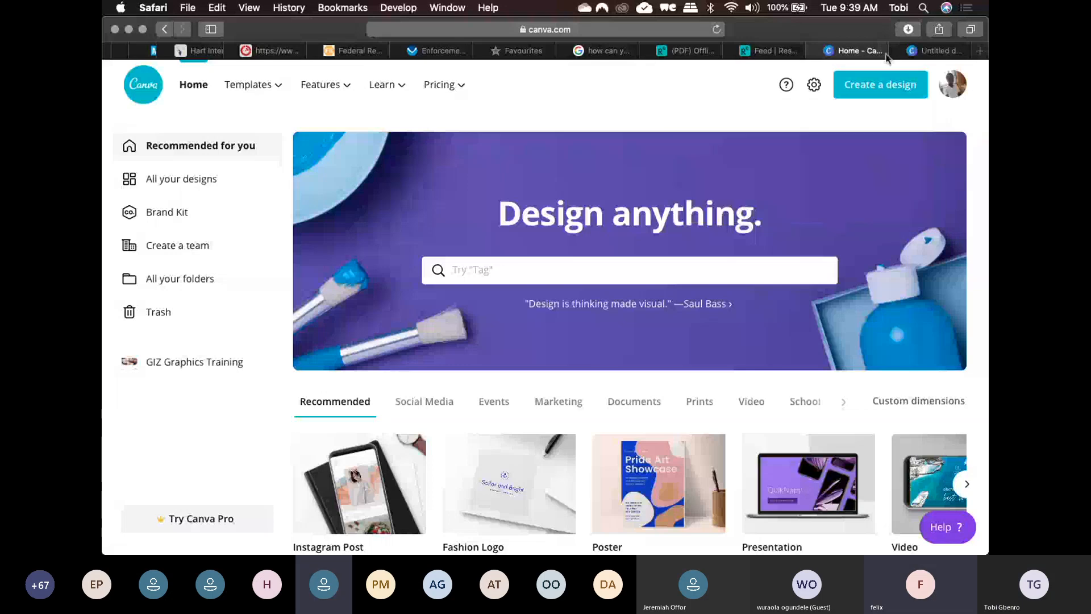
pyautogui.click(932, 50)
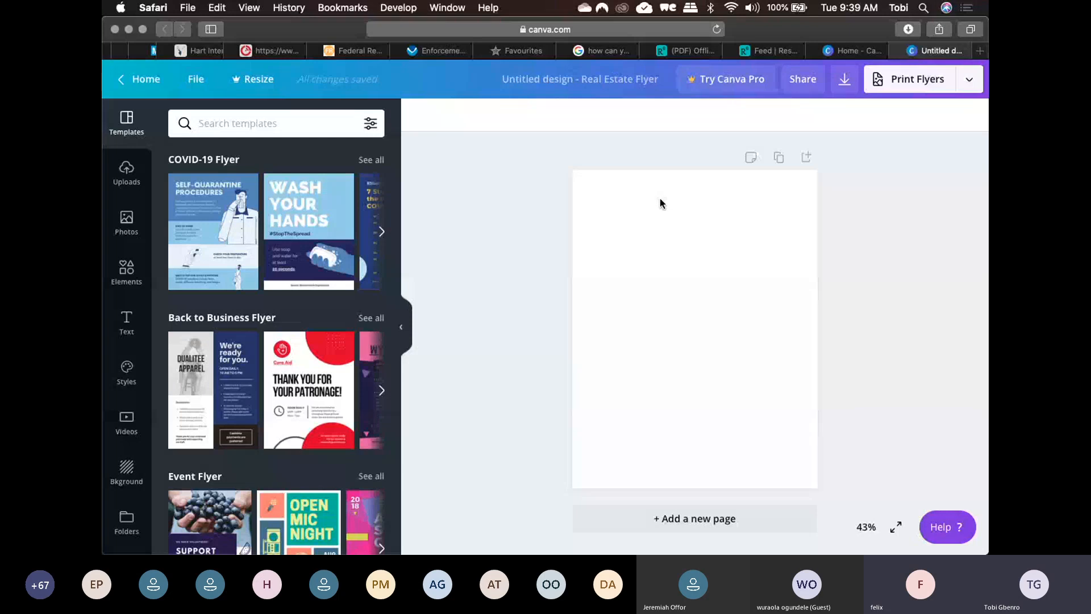
pyautogui.hotkey('ctrl', 'Up')
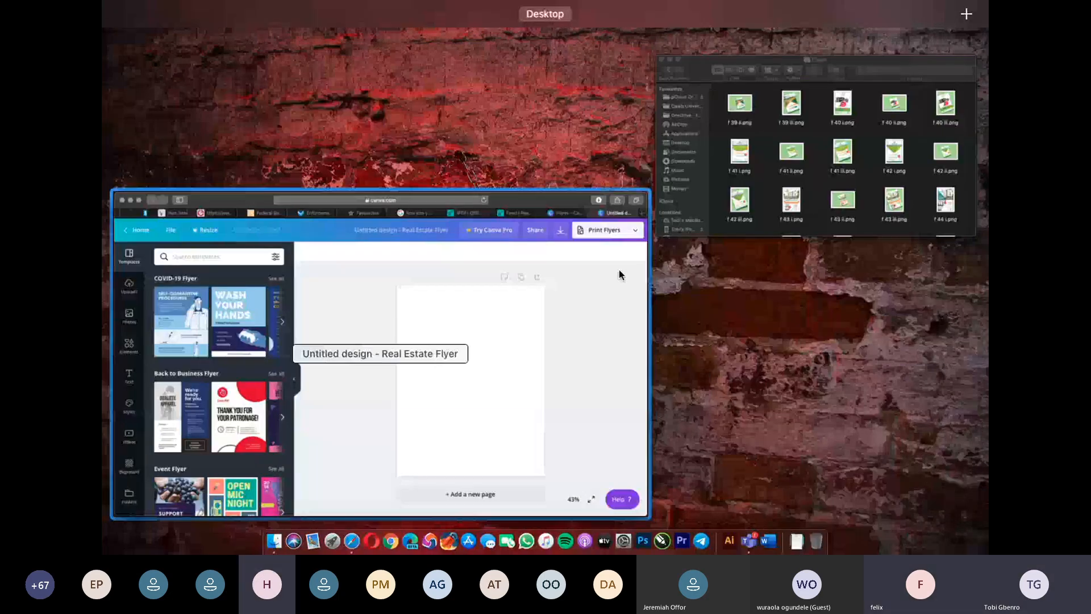
pyautogui.click(618, 269)
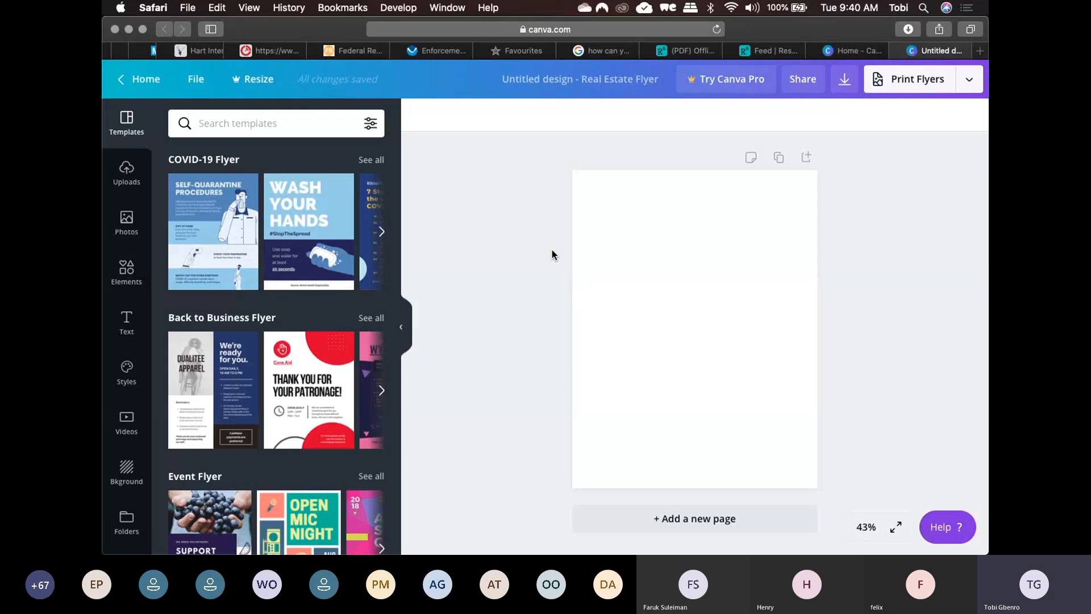
pyautogui.hotkey('ctrl', 'Up')
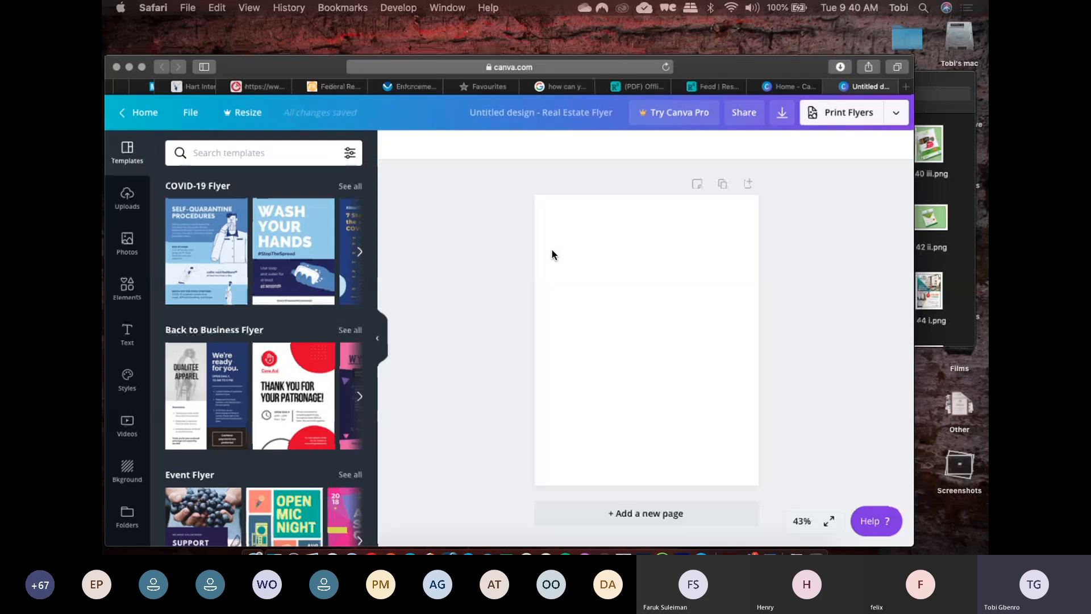
pyautogui.hotkey('ctrl', 'Up')
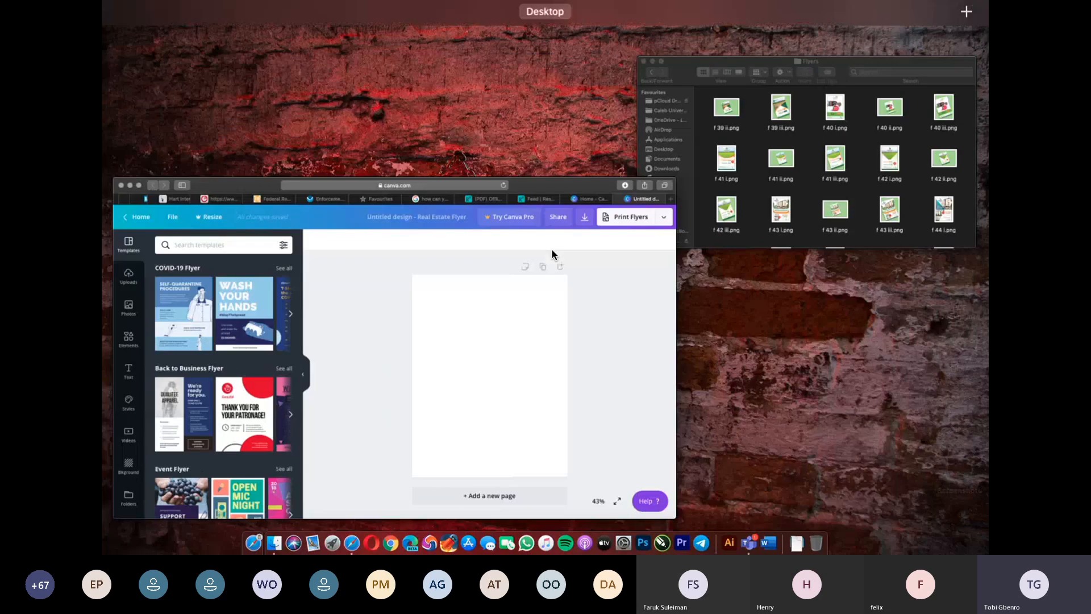
pyautogui.click(551, 250)
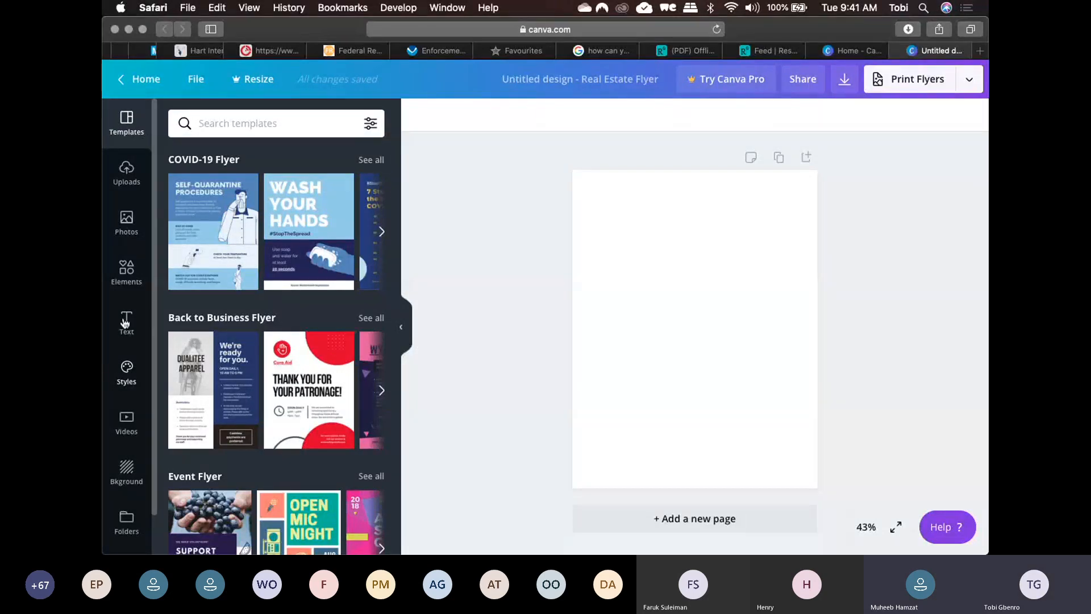
# - Browse the design elements, such as lines, shapes and frames, and the text styles with their font combinations
pyautogui.click(126, 270)
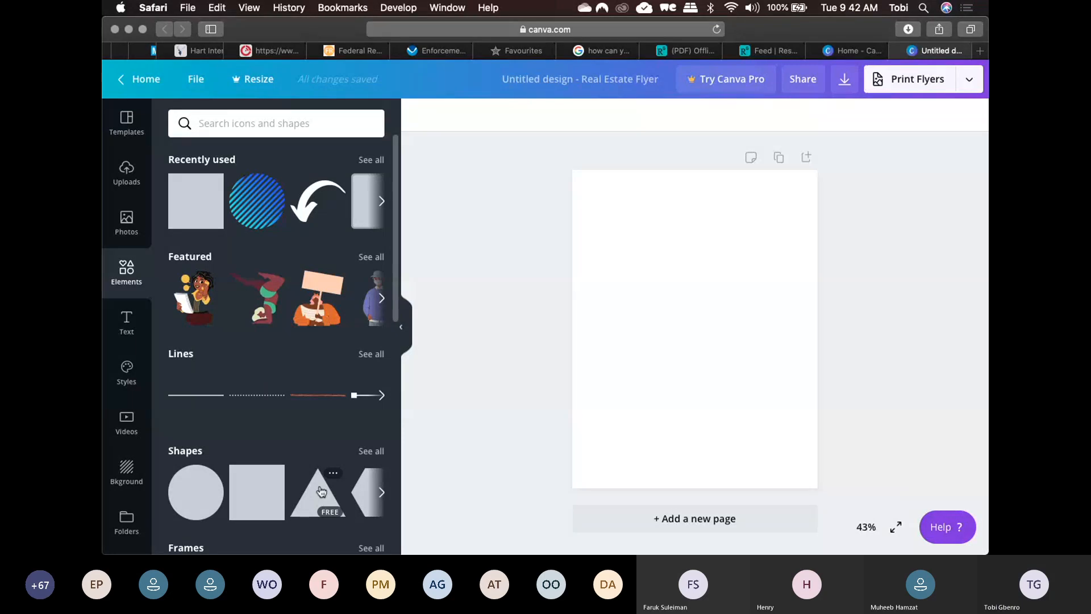
pyautogui.scroll(-3, 321, 490)
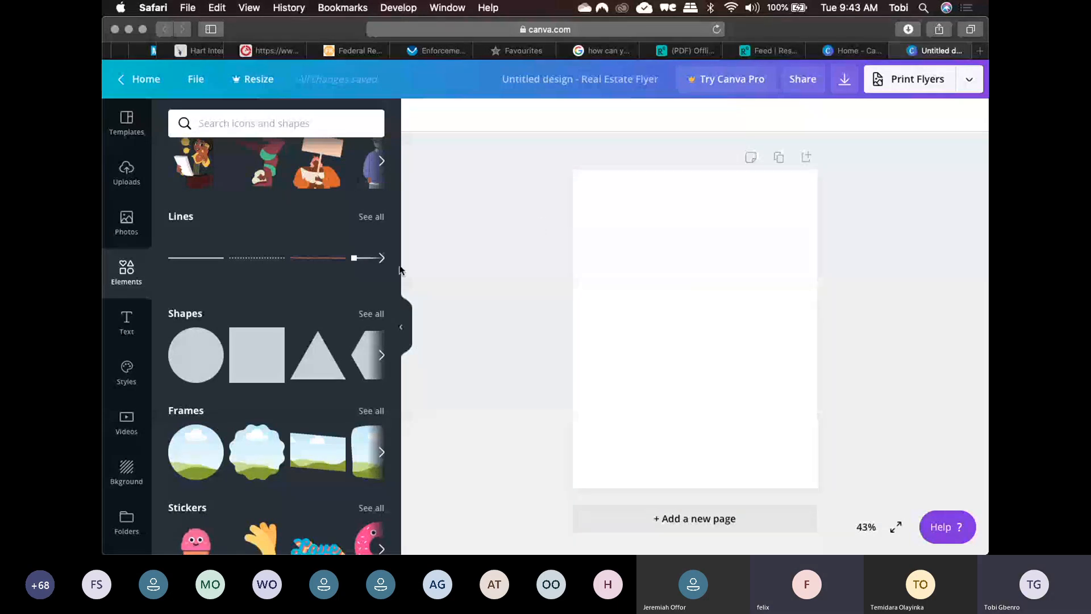
pyautogui.click(127, 322)
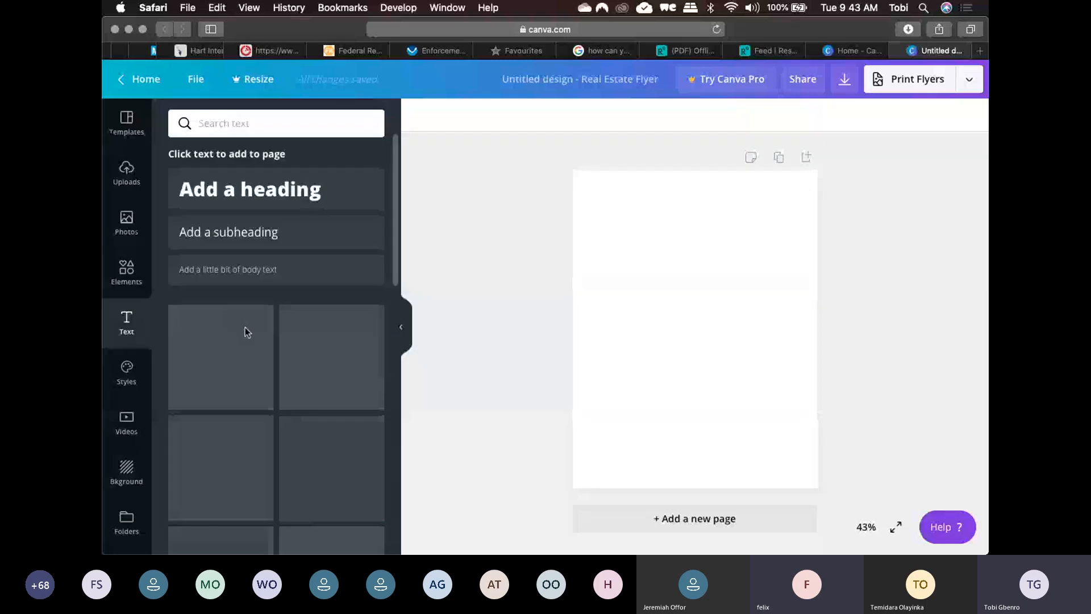
pyautogui.scroll(-1, 256, 369)
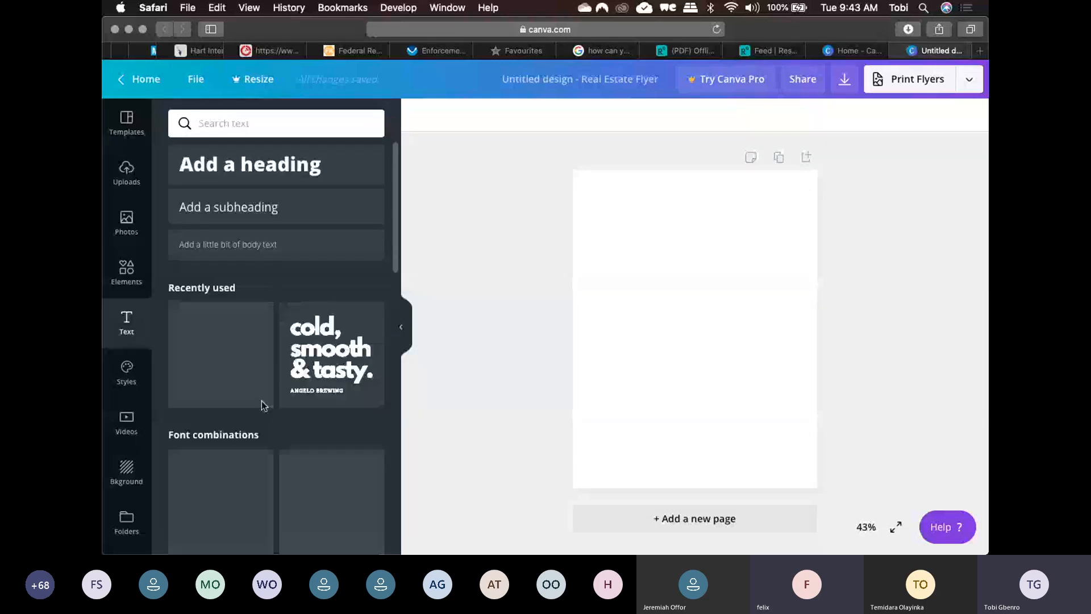
pyautogui.scroll(-4, 261, 400)
pyautogui.scroll(5, 261, 401)
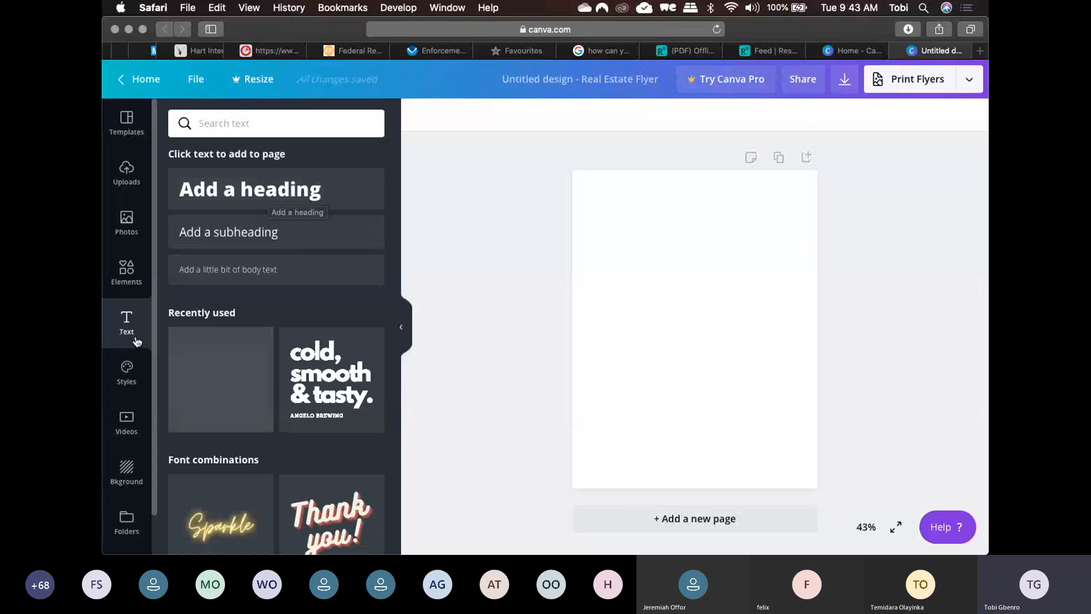
# - Apply the dark navy starry-sky image from the background collection to the blank flyer page
pyautogui.click(126, 470)
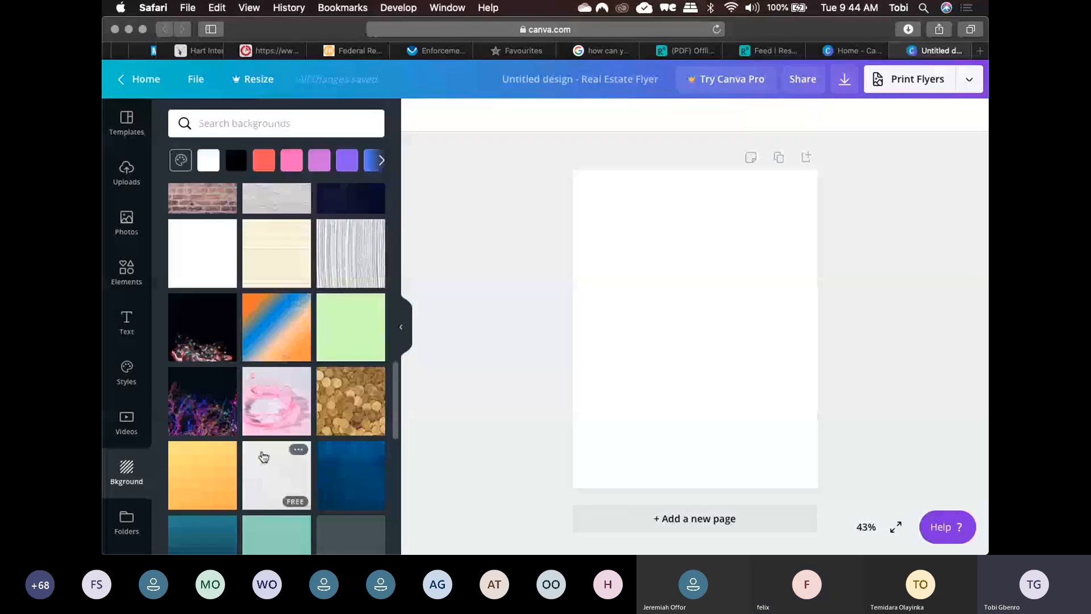
pyautogui.scroll(-3, 263, 456)
pyautogui.scroll(-2, 263, 457)
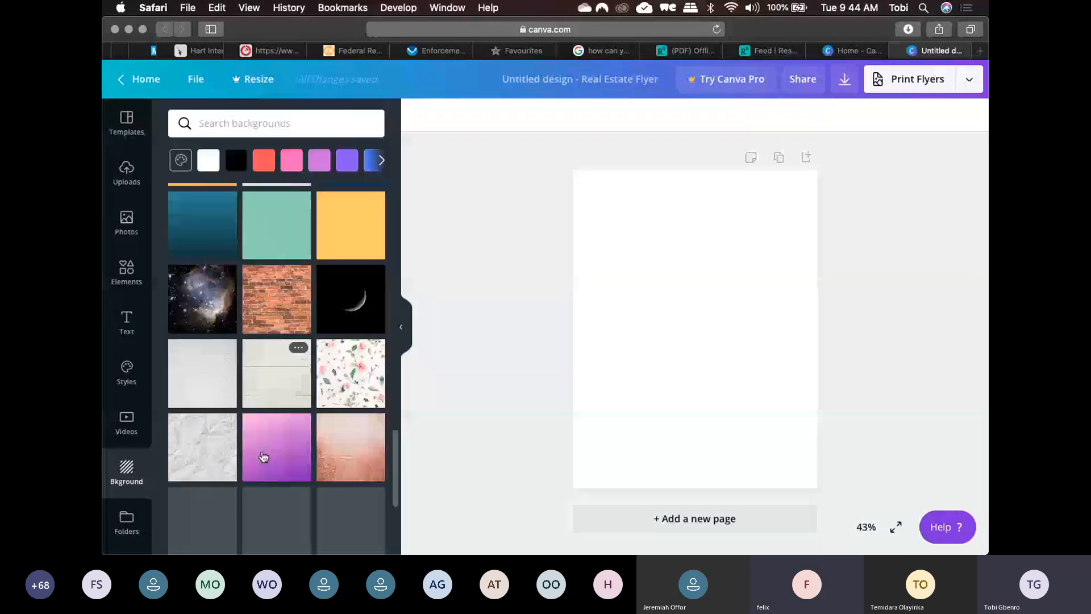
pyautogui.scroll(-3, 263, 456)
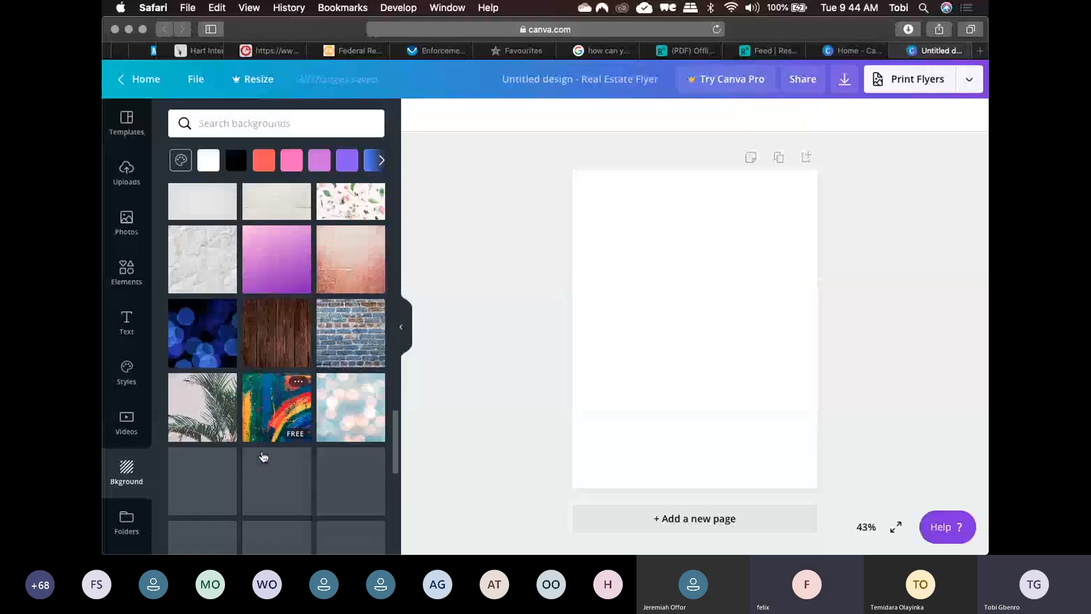
pyautogui.scroll(-1, 263, 456)
pyautogui.scroll(-1, 263, 457)
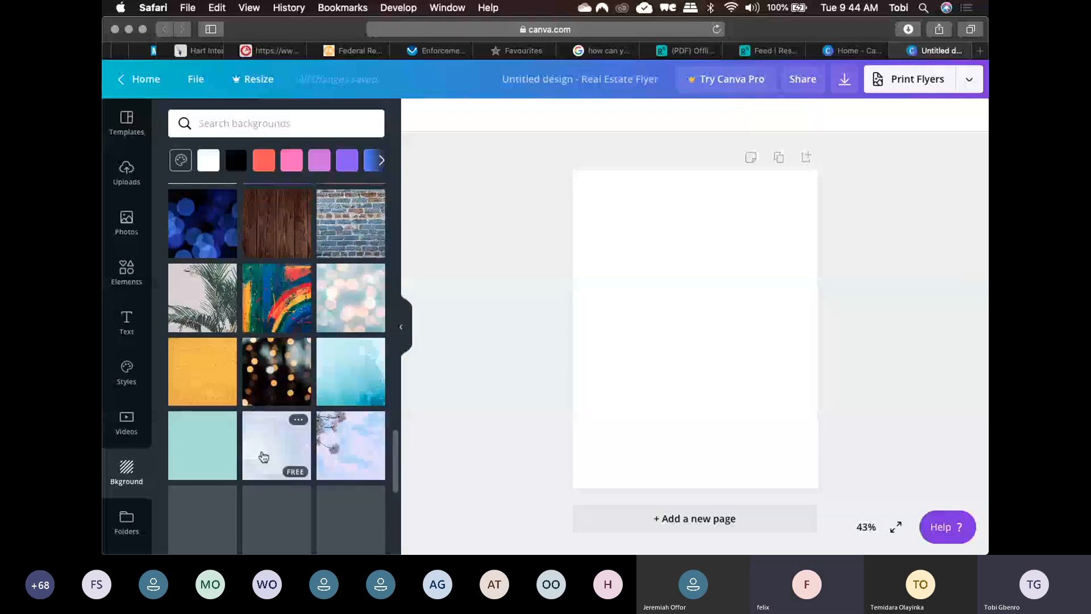
pyautogui.scroll(-2, 264, 457)
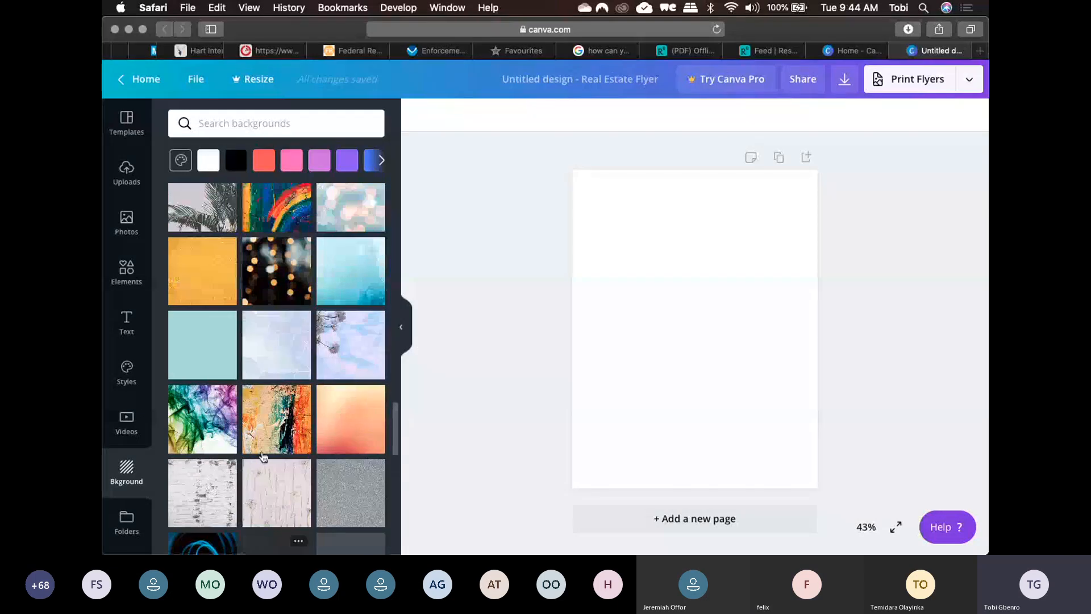
pyautogui.scroll(5, 263, 456)
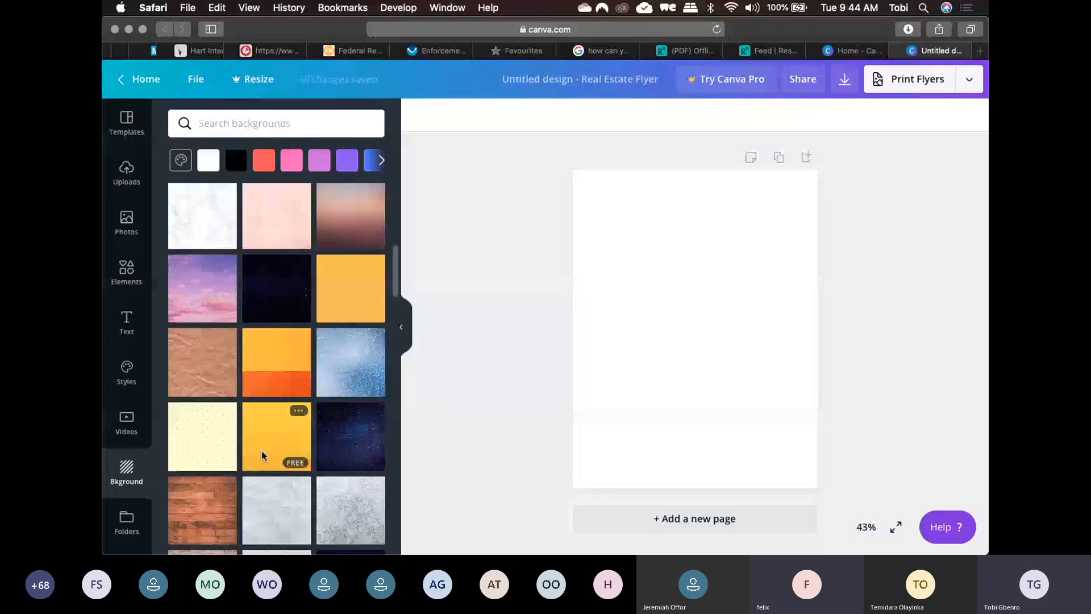
pyautogui.scroll(8, 263, 456)
pyautogui.scroll(-13, 263, 456)
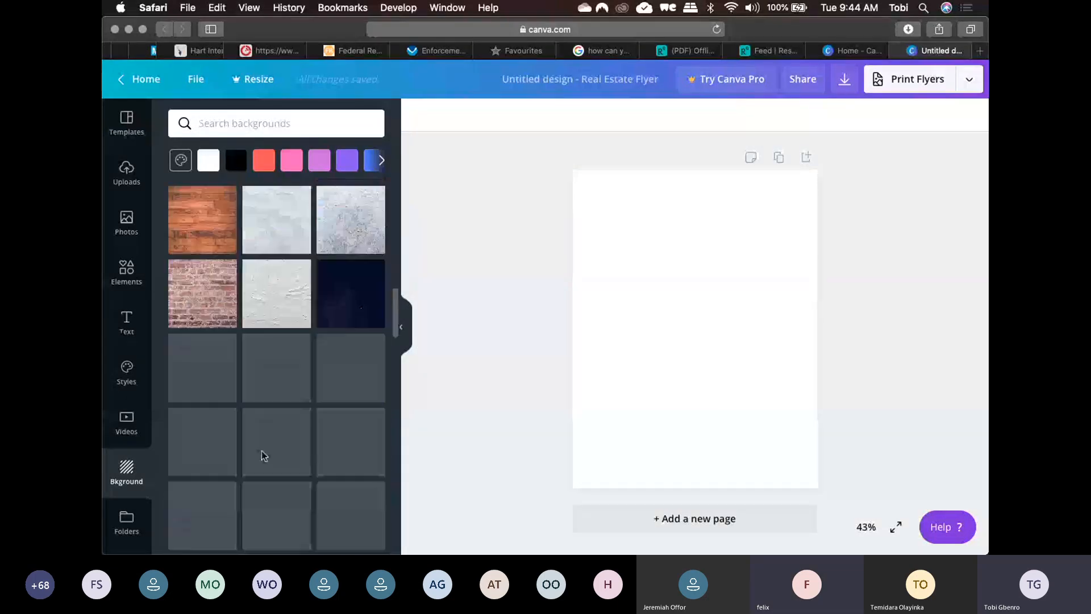
pyautogui.scroll(-1, 263, 456)
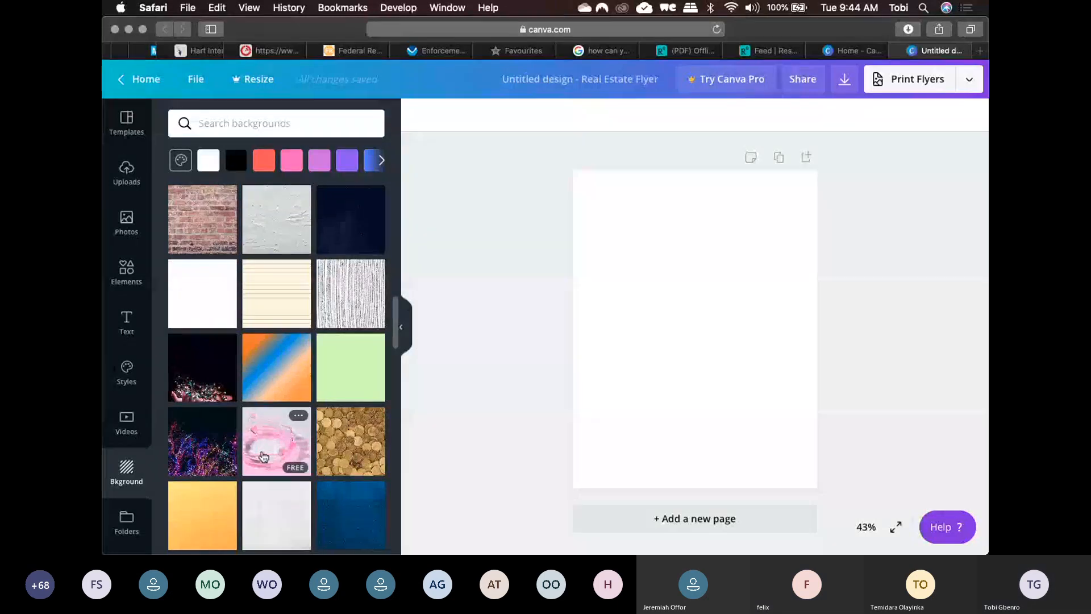
pyautogui.scroll(-1, 263, 457)
pyautogui.scroll(2, 263, 456)
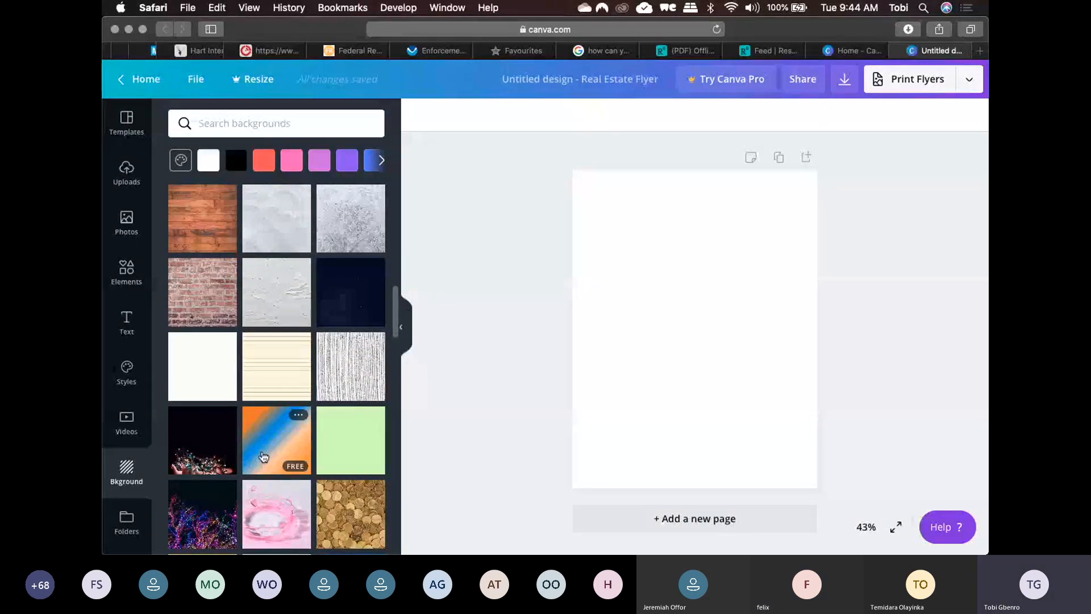
pyautogui.scroll(-10, 296, 381)
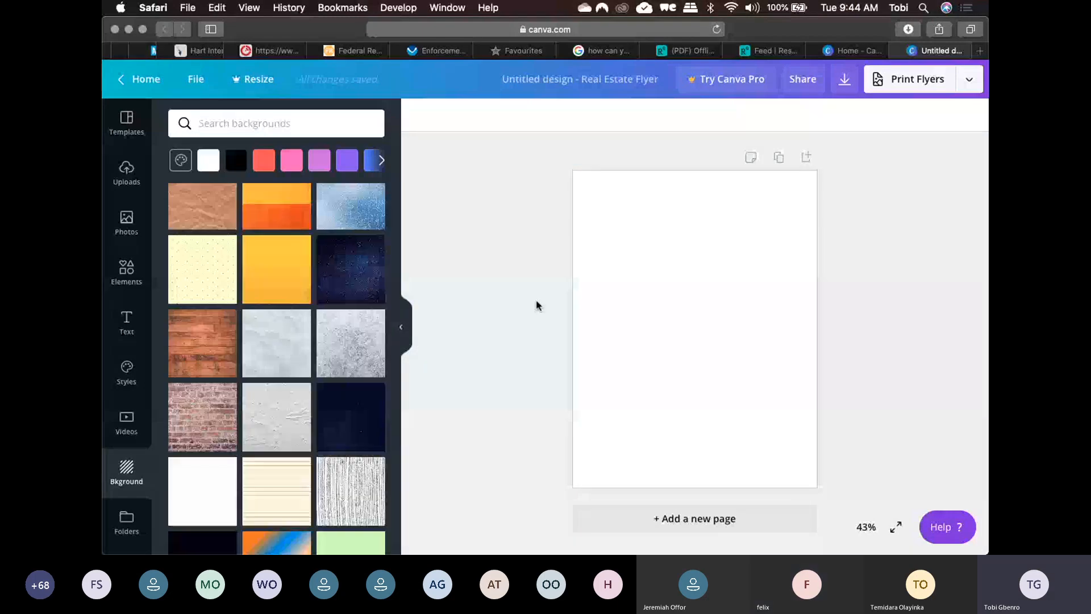
pyautogui.click(351, 417)
pyautogui.click(466, 250)
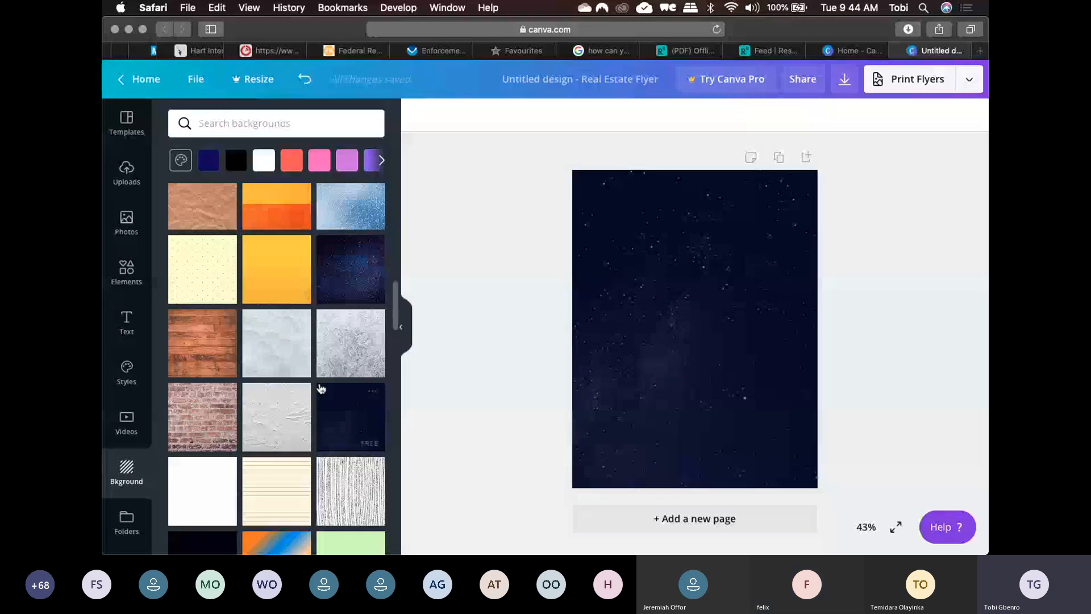
# - Add a heading to the flyer page that reads "Graphics Live"
pyautogui.click(146, 307)
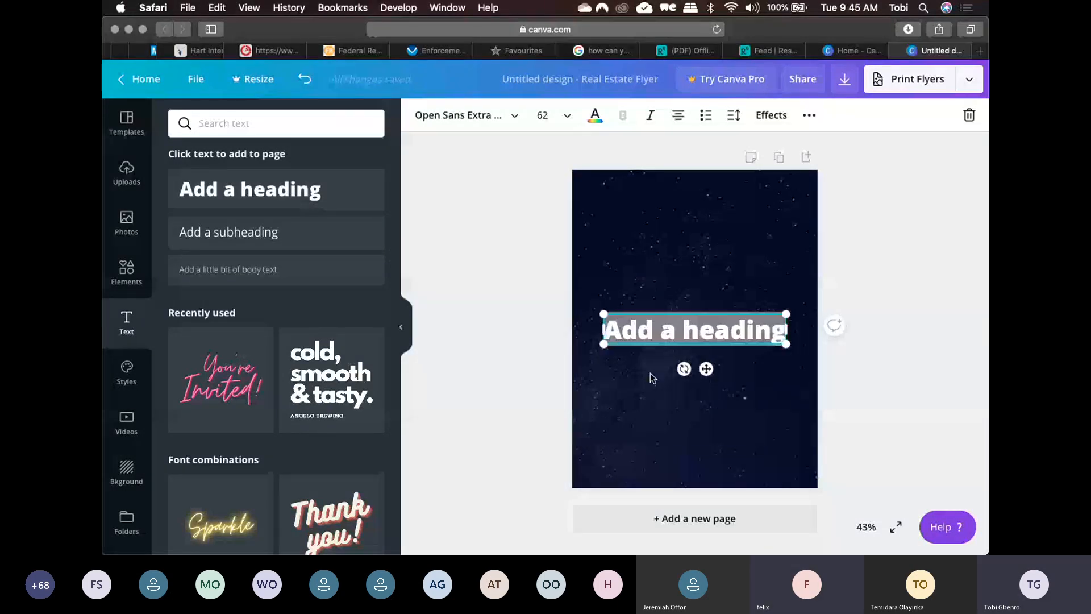
pyautogui.write('Graphics Live')
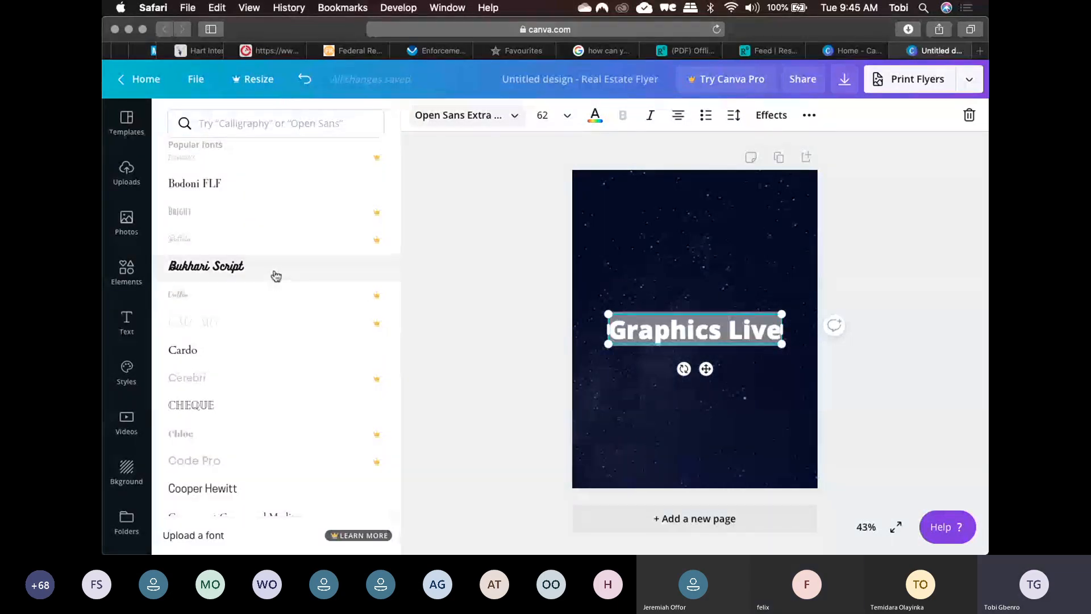
# - Browse the popular fonts available for the "Graphics Live" heading, from Bodoni FLF down to Yeseva One
pyautogui.scroll(-5, 274, 411)
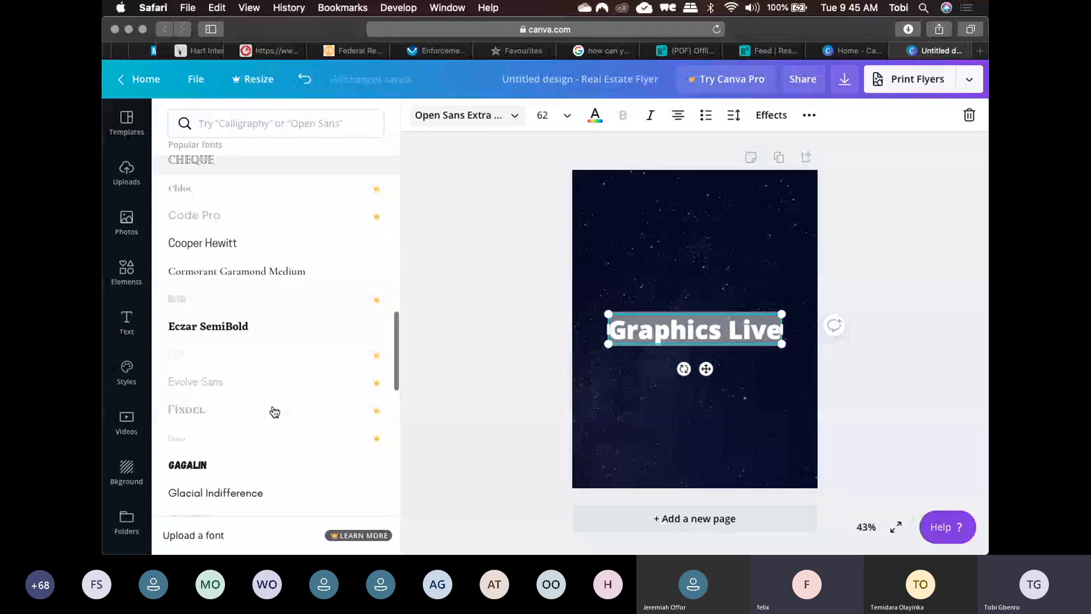
pyautogui.scroll(-5, 274, 411)
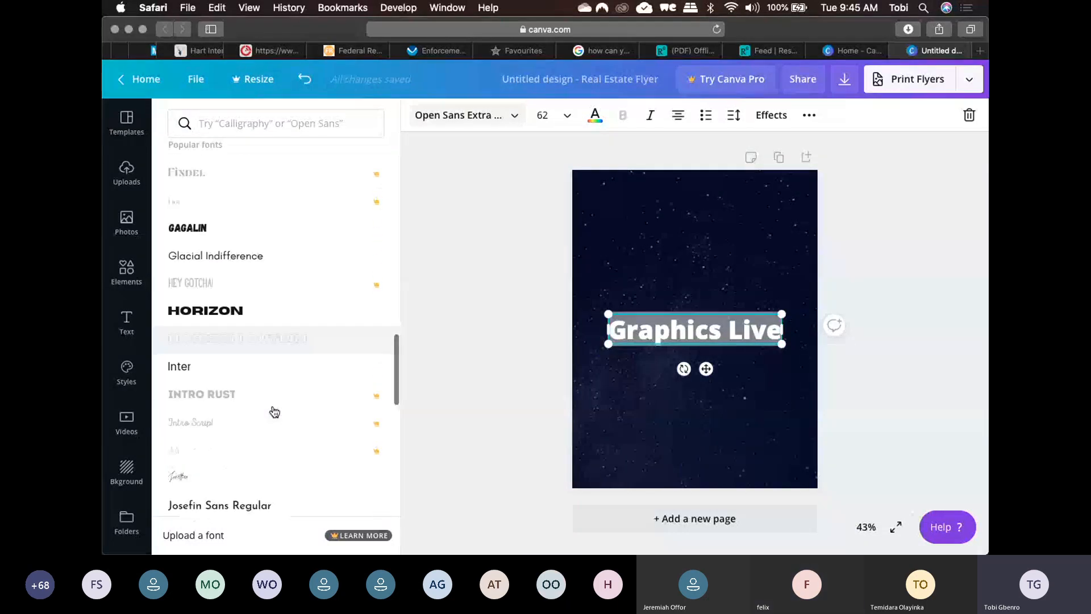
pyautogui.scroll(-1, 274, 412)
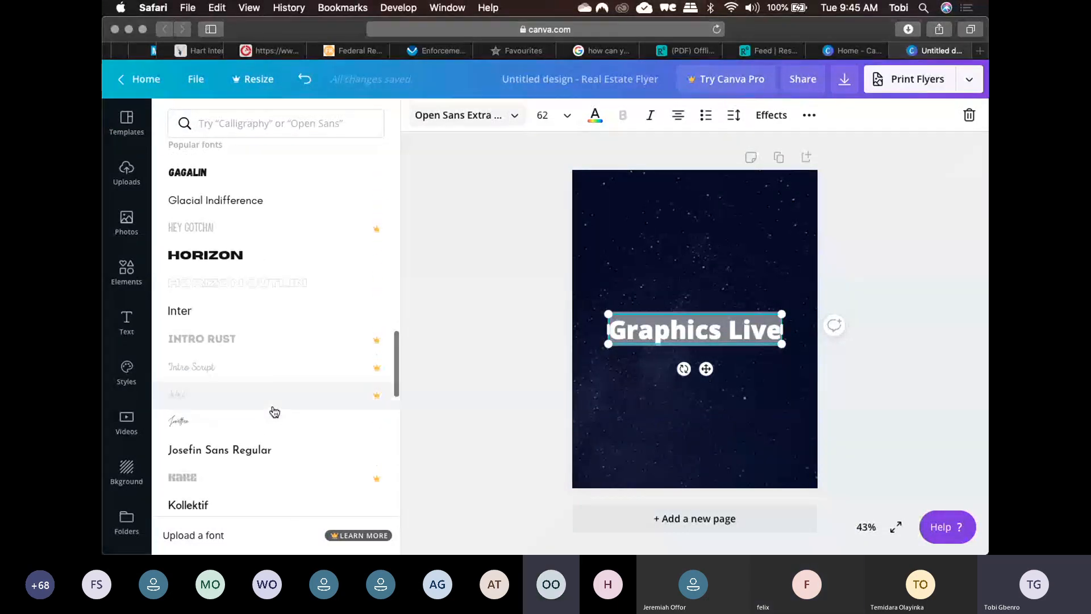
pyautogui.scroll(-5, 275, 411)
pyautogui.scroll(-2, 274, 412)
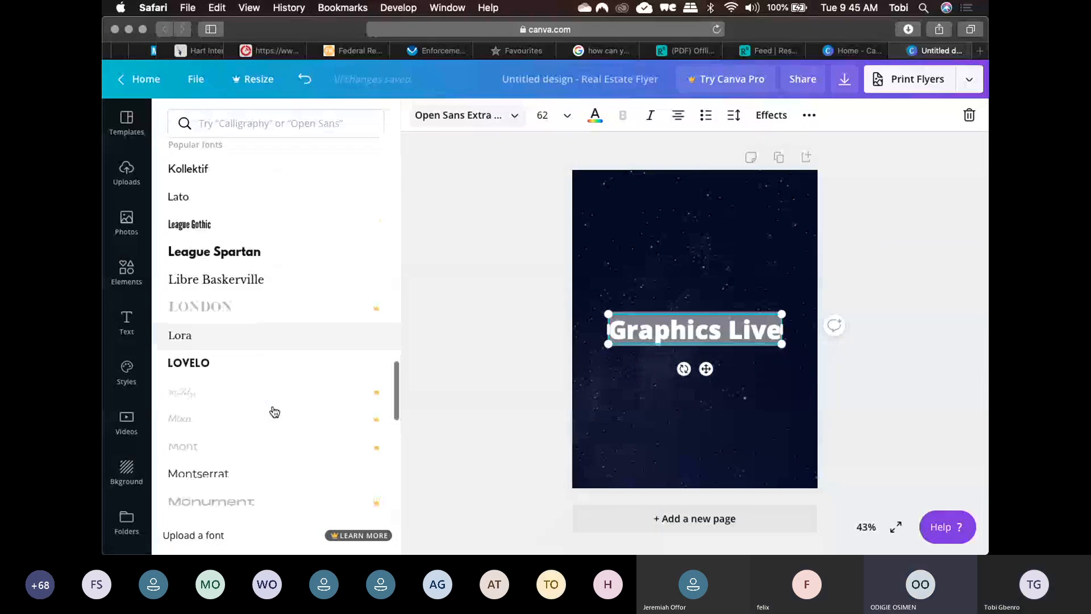
pyautogui.scroll(-6, 275, 411)
pyautogui.scroll(-4, 275, 411)
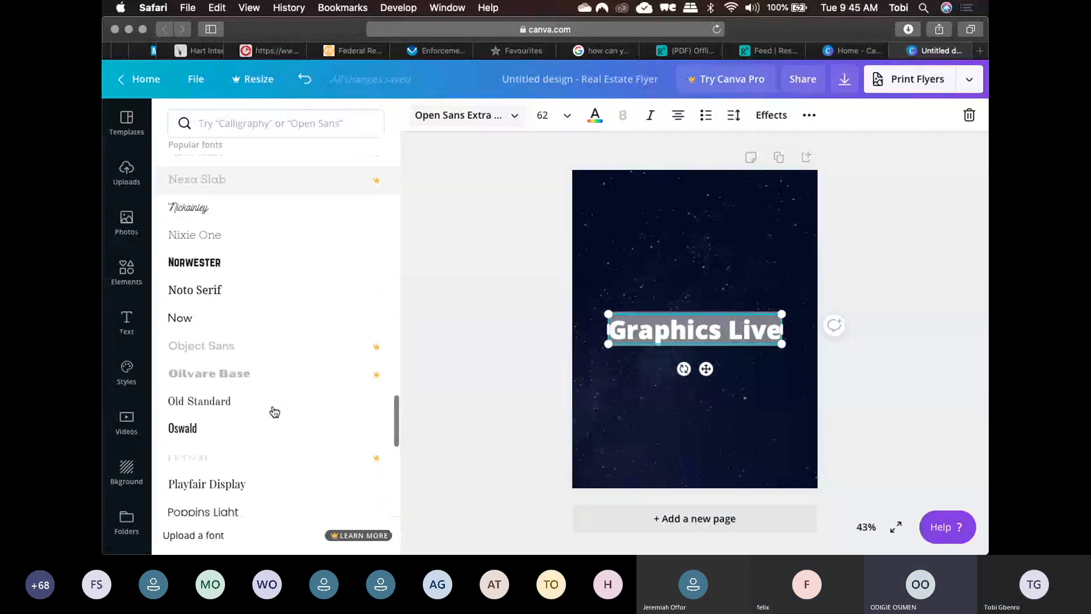
pyautogui.scroll(-5, 275, 411)
pyautogui.scroll(-5, 272, 411)
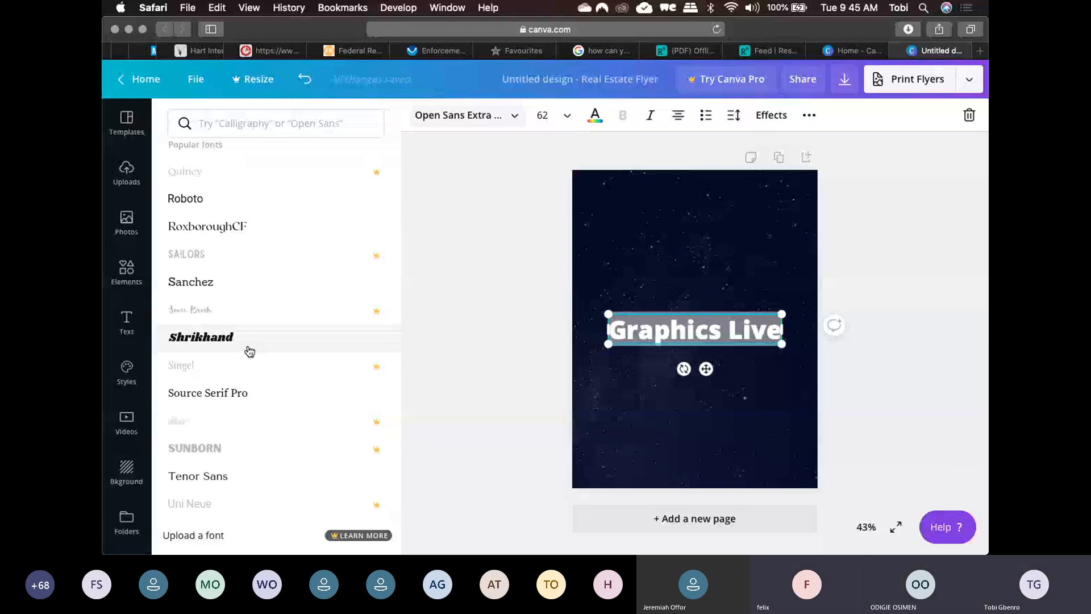
pyautogui.scroll(-1, 261, 432)
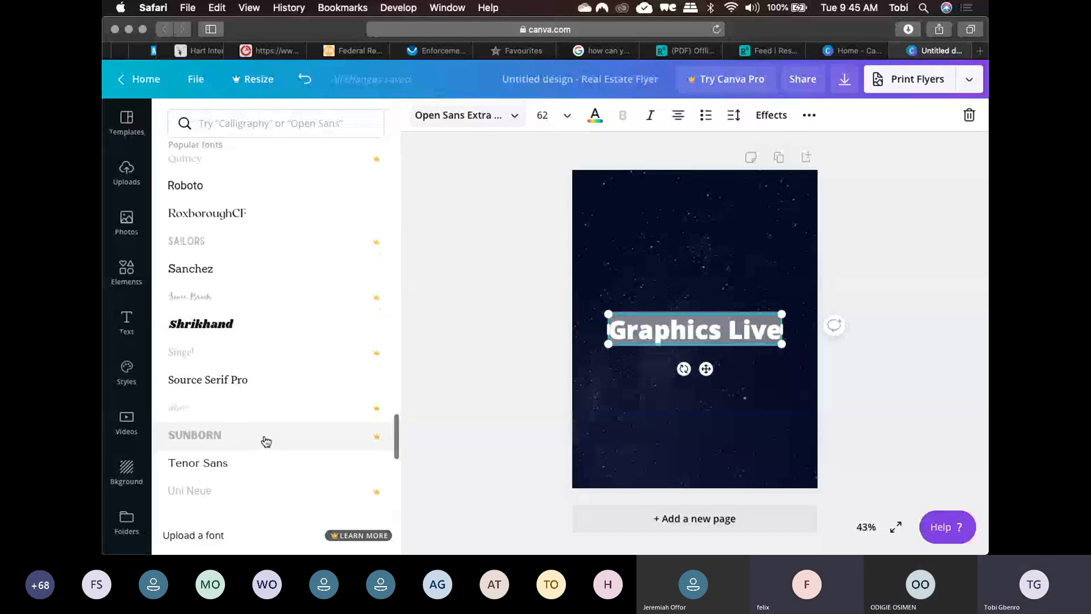
pyautogui.scroll(-3, 264, 441)
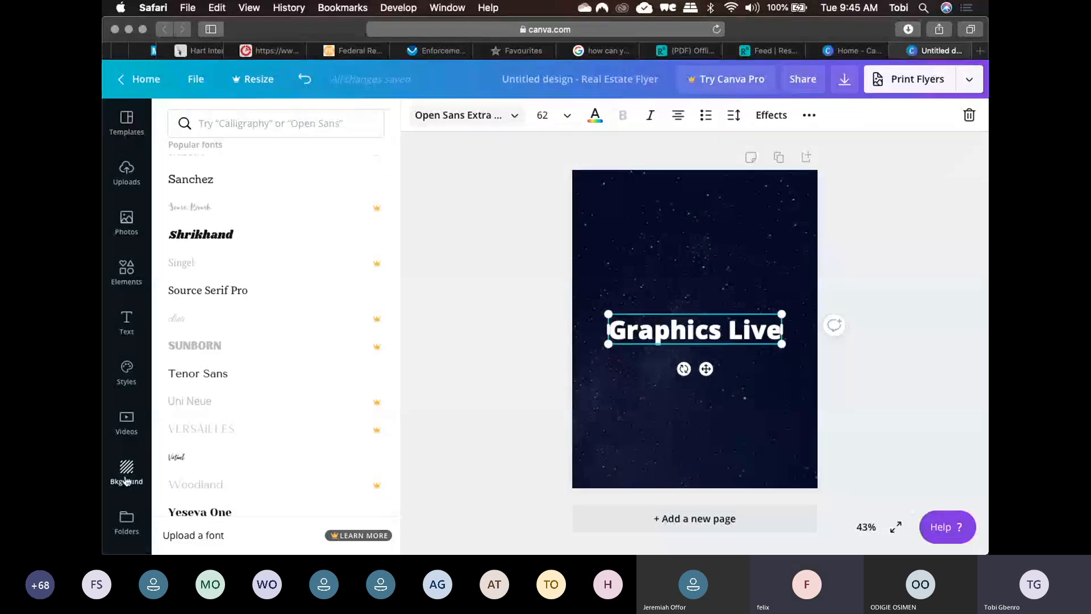
# - Try to apply one of the premium English fonts to the "Graphics Live" heading
pyautogui.click(128, 481)
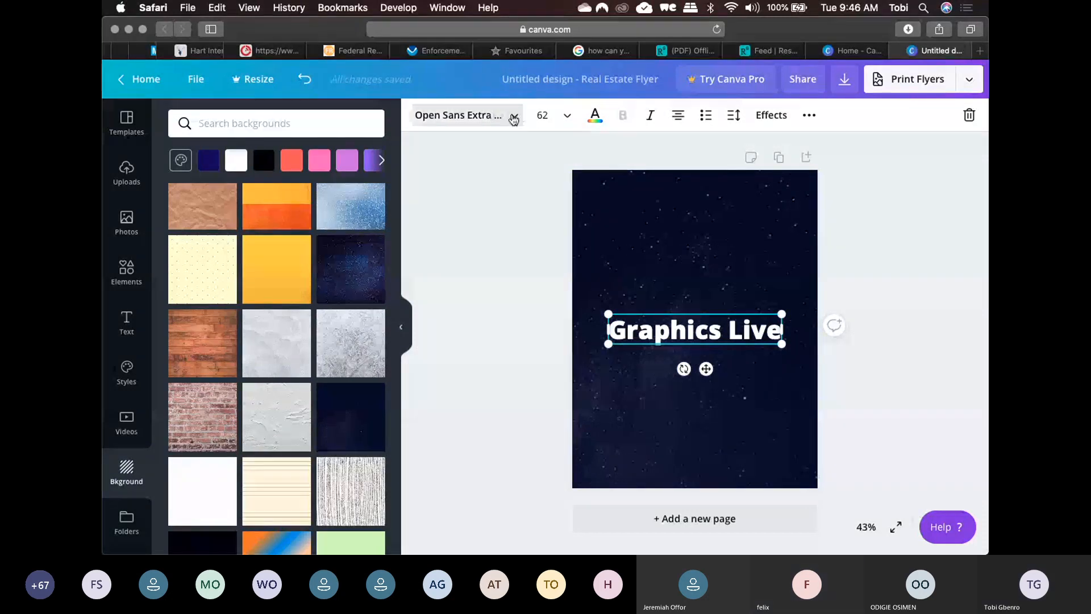
pyautogui.click(459, 115)
pyautogui.scroll(-7, 309, 409)
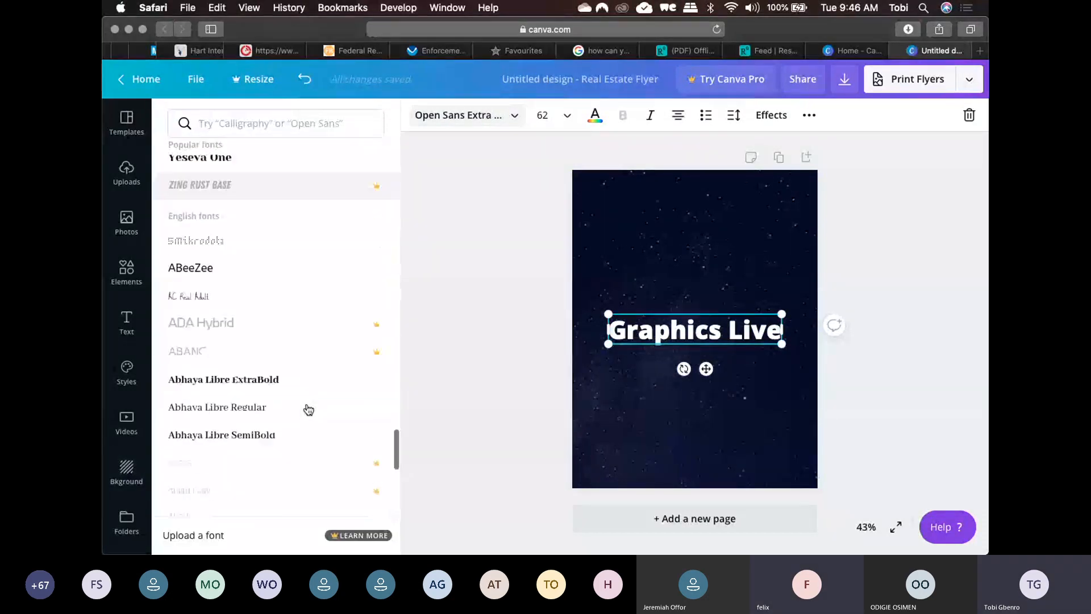
pyautogui.scroll(-5, 309, 409)
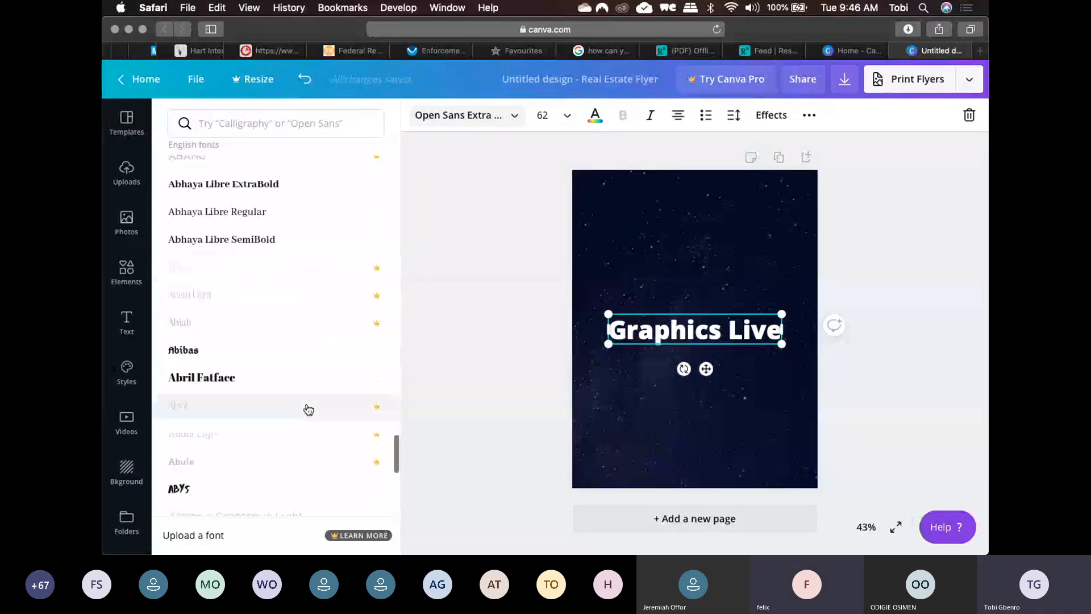
pyautogui.click(268, 377)
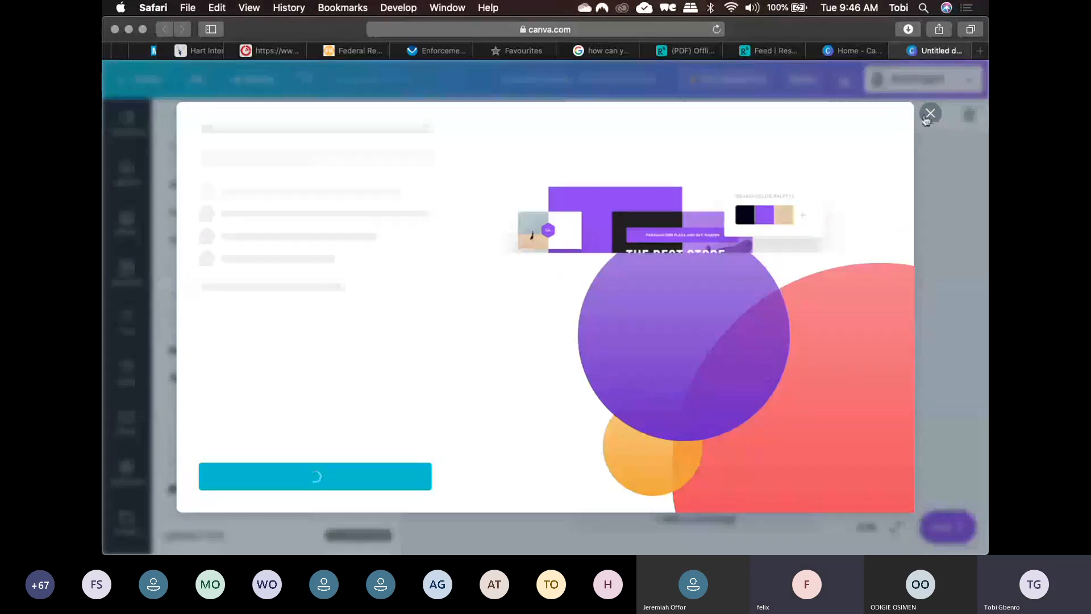
pyautogui.press('Escape')
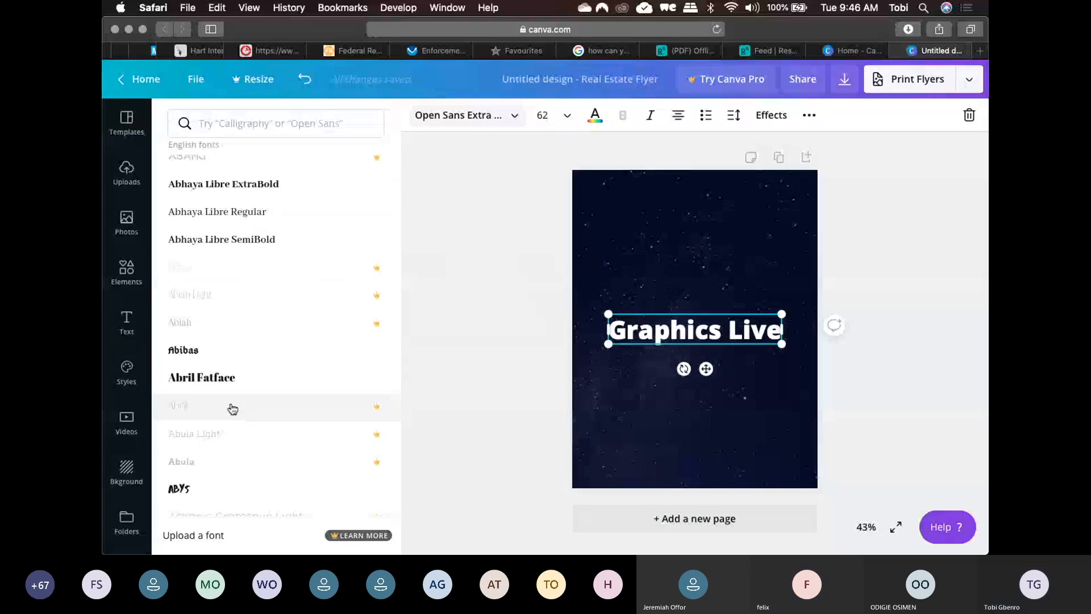
# - Change the "Graphics Live" heading's font to ABYS and replace it with Adigiana Toybox
pyautogui.scroll(-3, 232, 408)
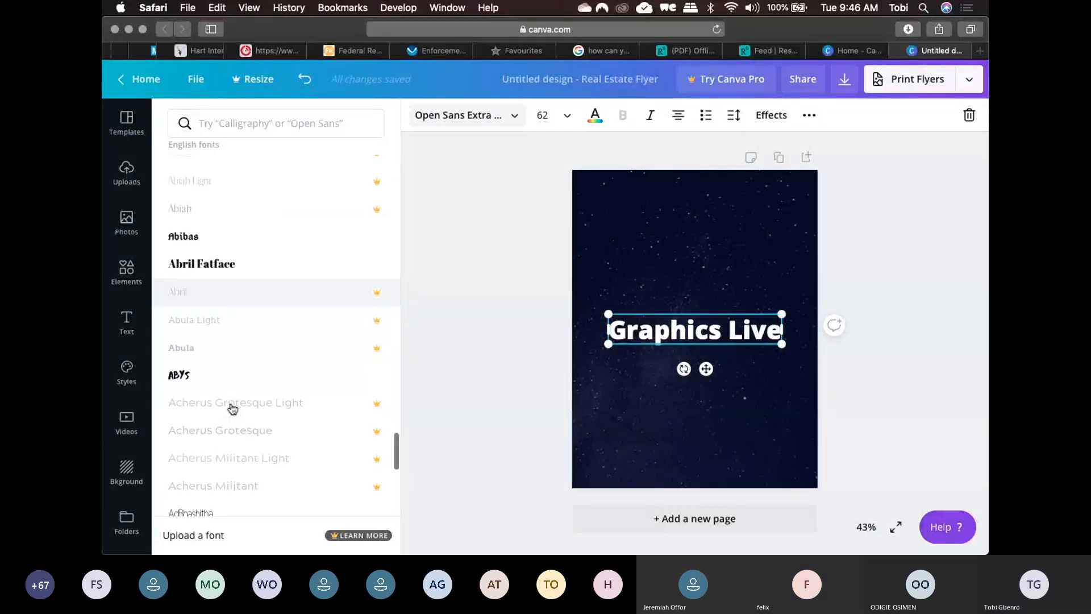
pyautogui.click(199, 380)
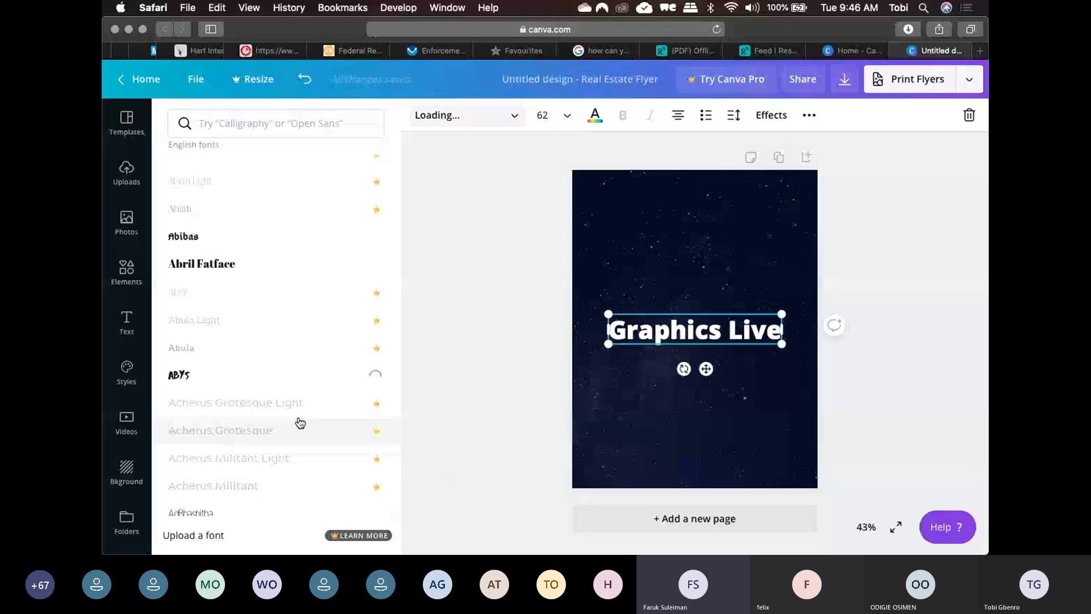
pyautogui.scroll(-1, 322, 463)
pyautogui.scroll(-5, 322, 463)
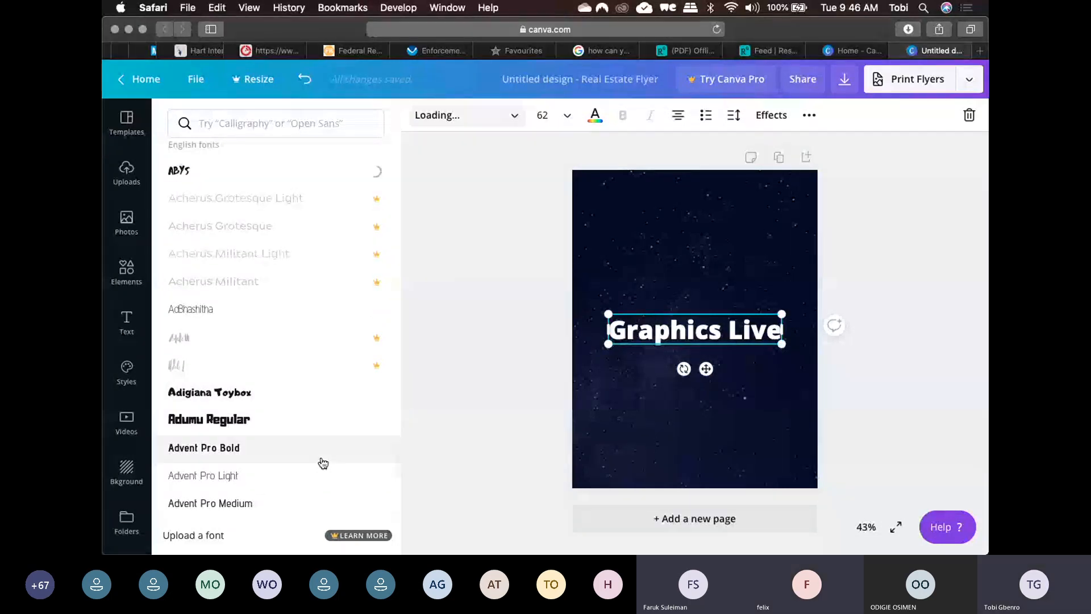
pyautogui.click(307, 400)
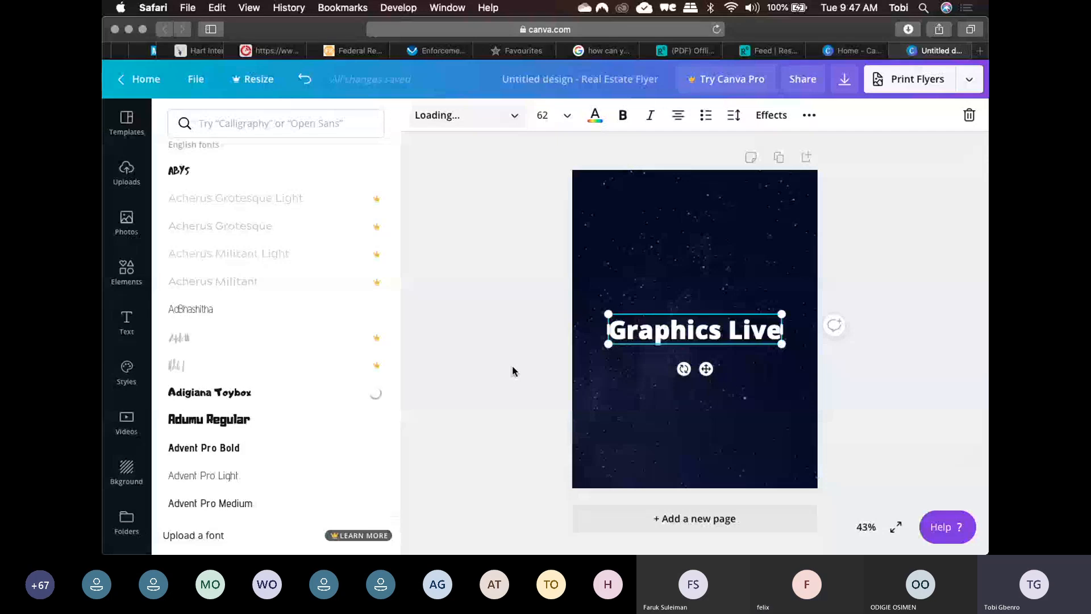
pyautogui.click(665, 344)
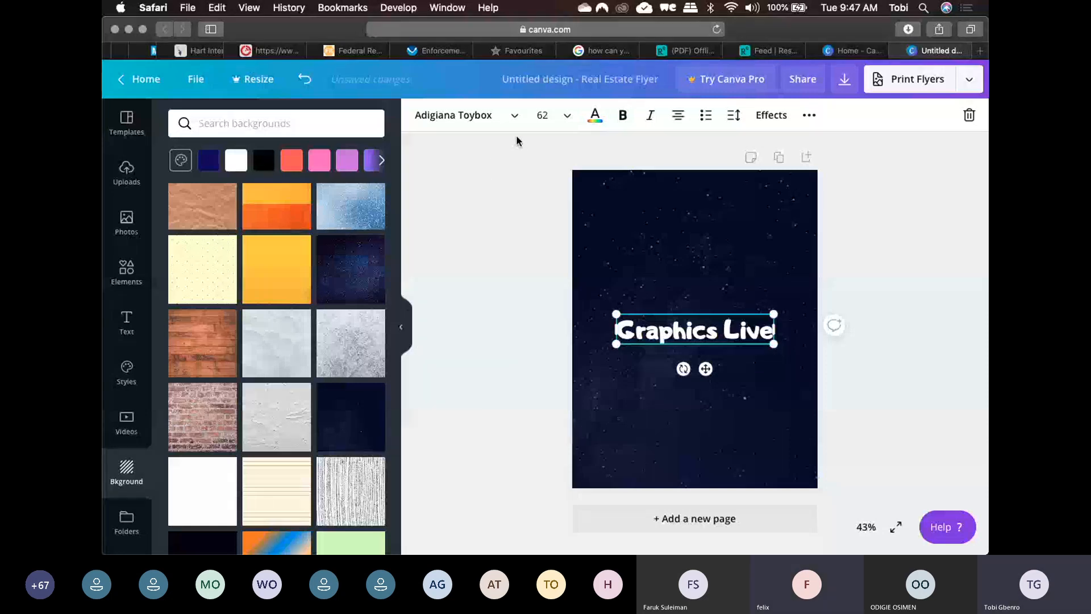
pyautogui.click(514, 116)
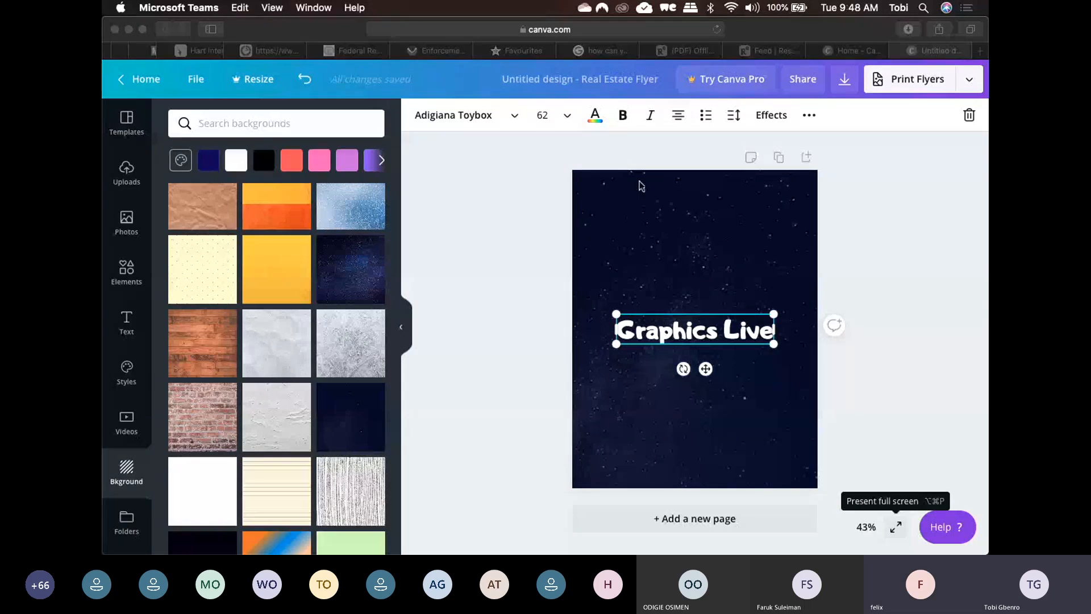
# - Set the font size of the "Graphics Live" heading to 67
pyautogui.click(567, 117)
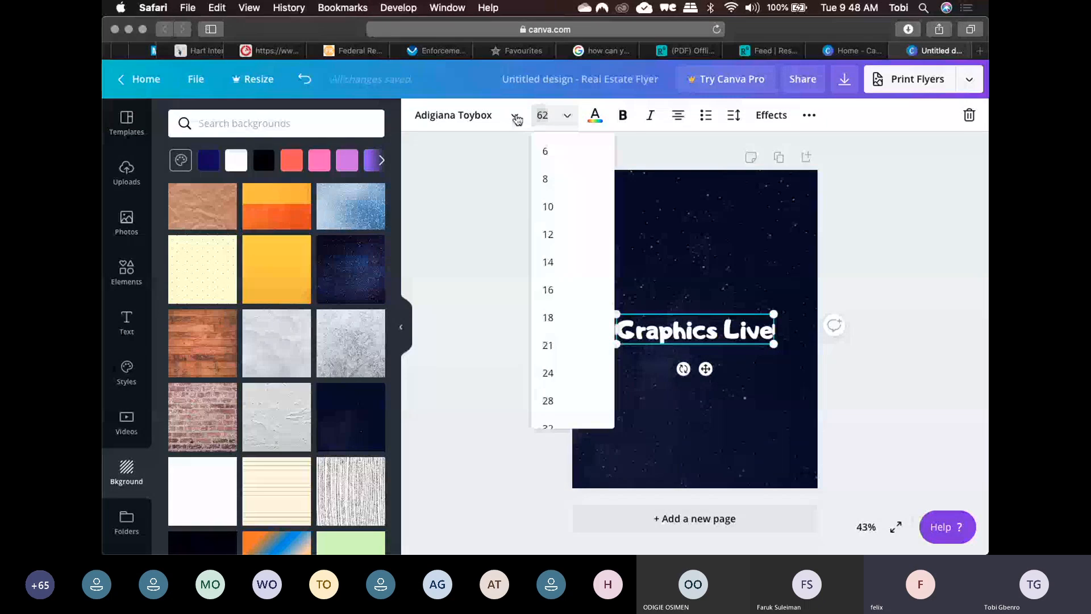
pyautogui.write('67')
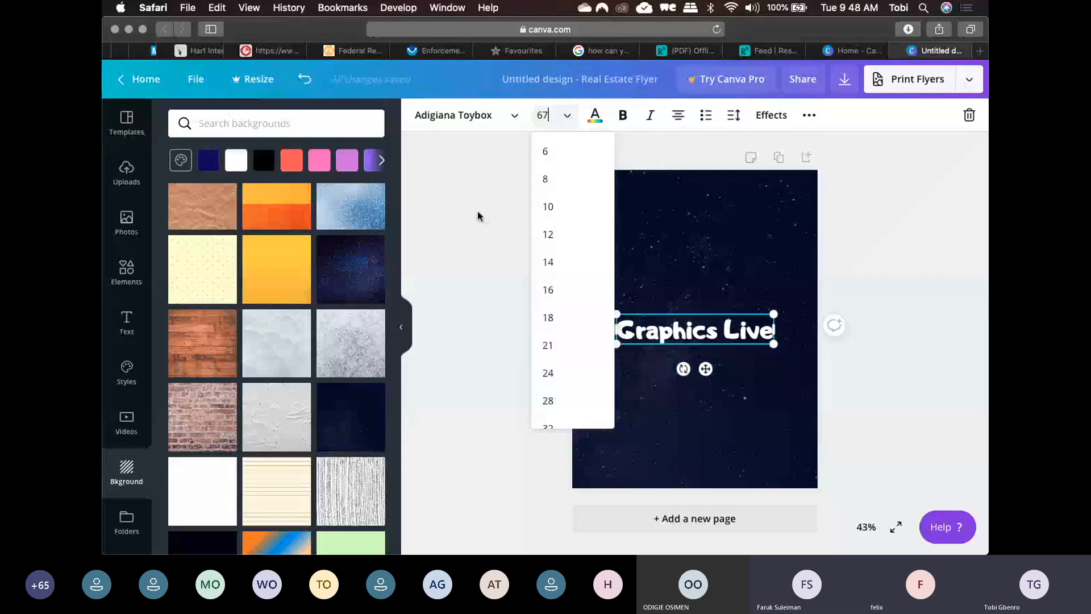
pyautogui.press('Return')
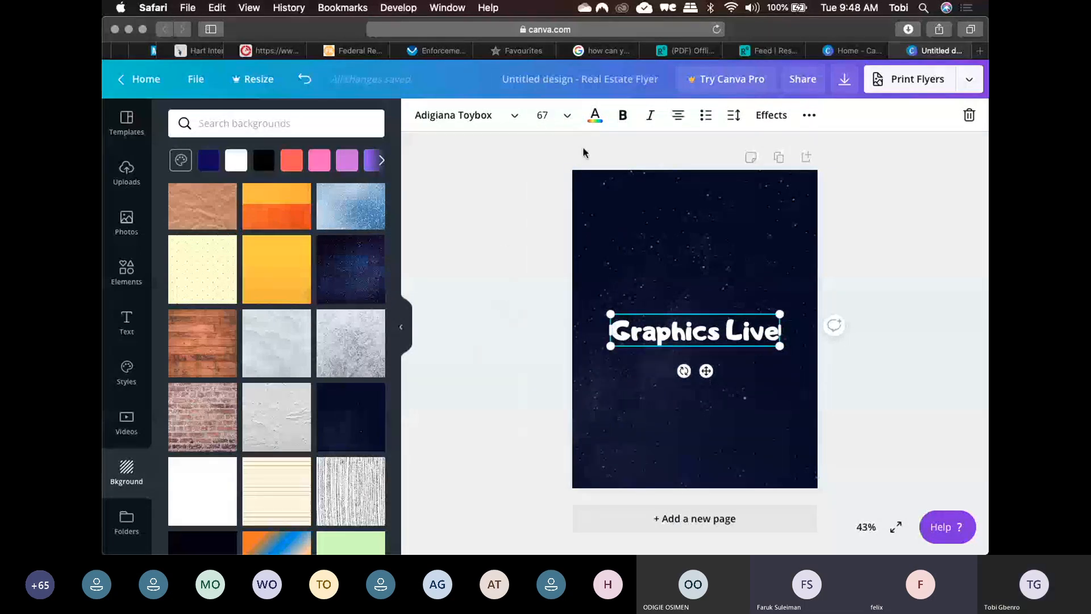
pyautogui.click(559, 116)
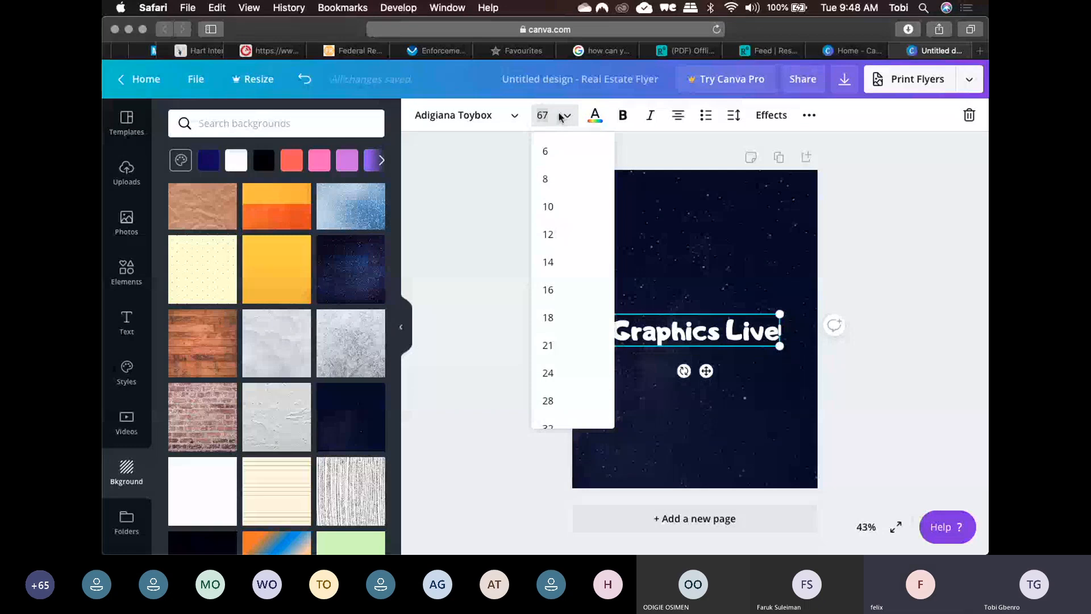
pyautogui.click(487, 162)
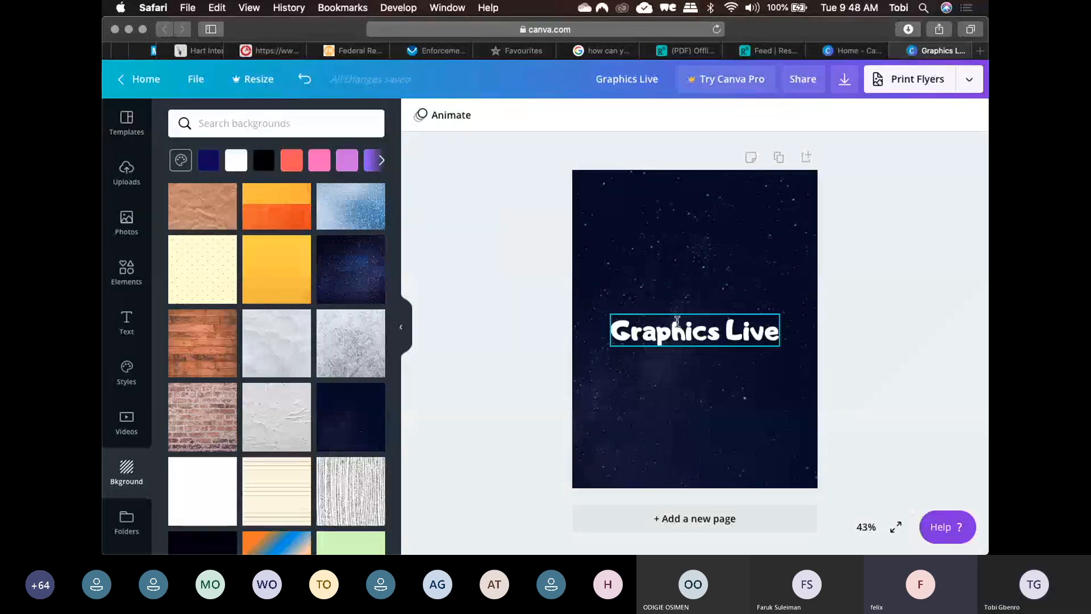
pyautogui.click(767, 318)
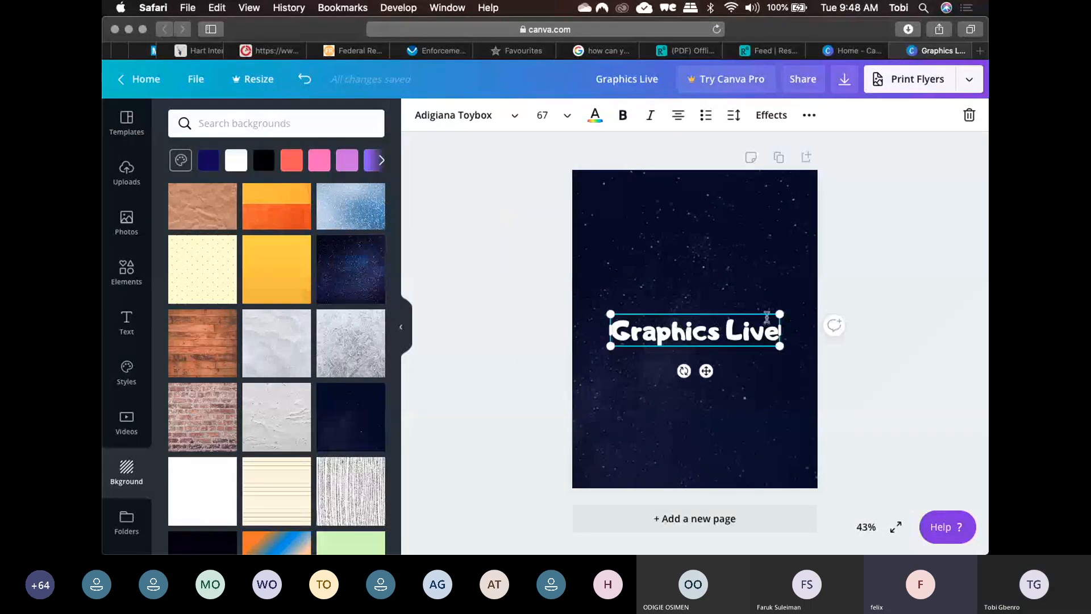
pyautogui.click(875, 305)
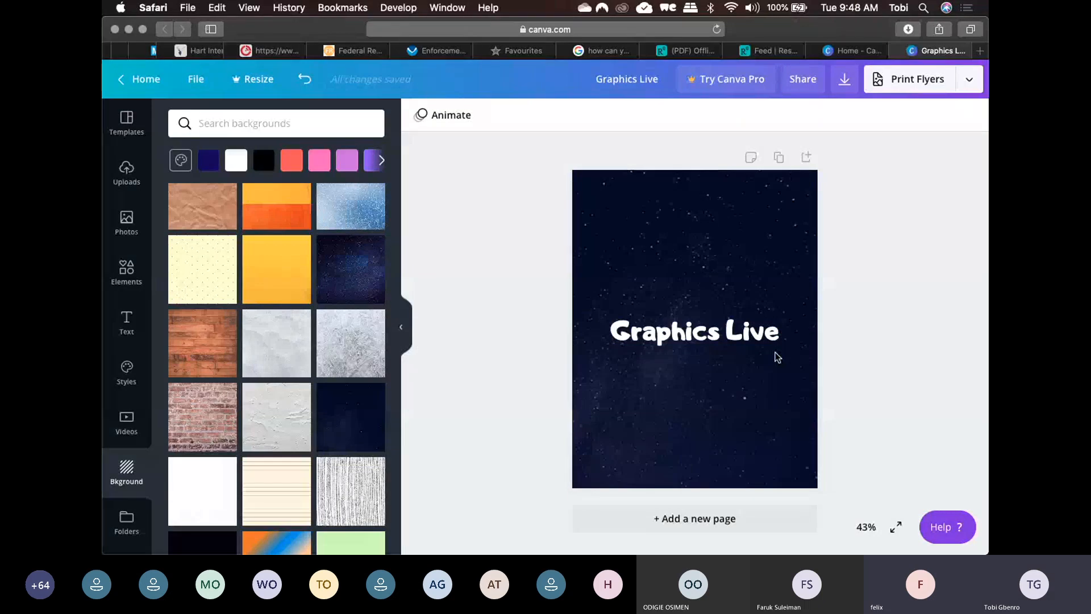
# - Look through the English fonts and set the "Graphics Live" heading's font to Atma Bold
pyautogui.click(776, 329)
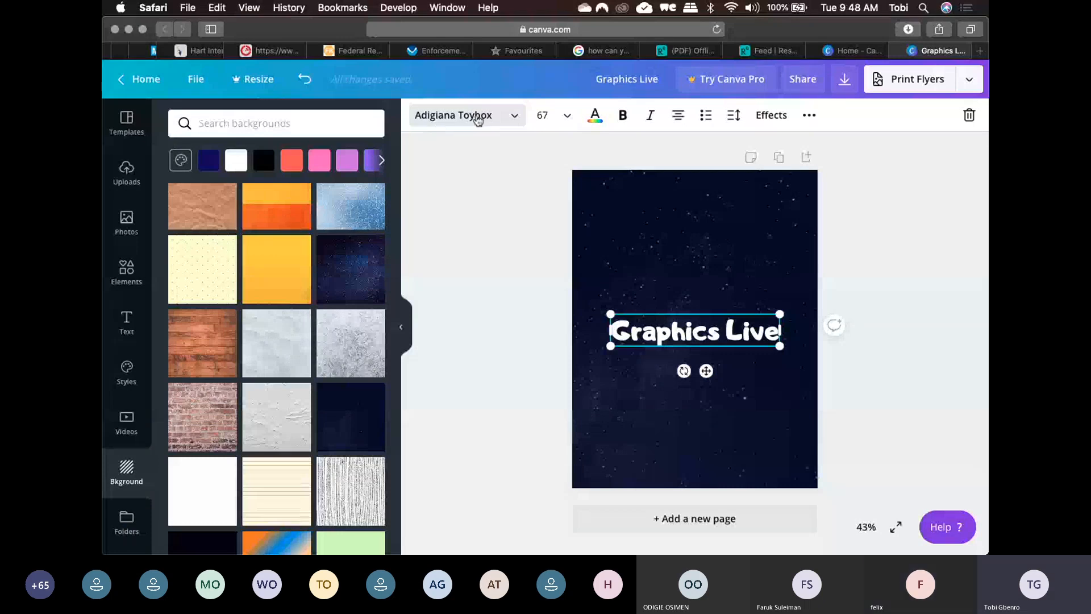
pyautogui.click(515, 116)
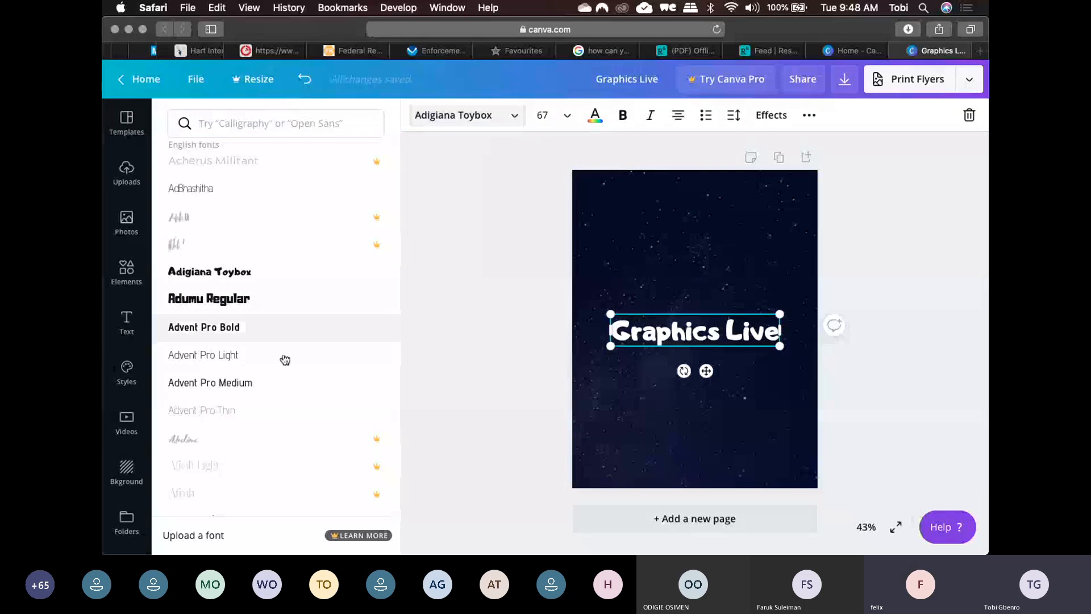
pyautogui.scroll(-10, 282, 365)
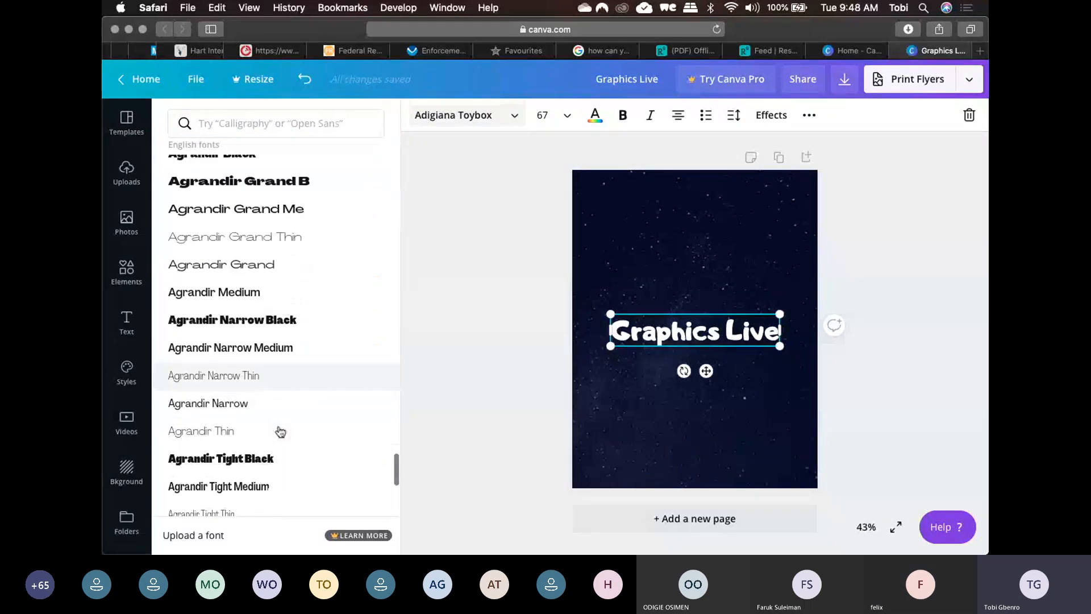
pyautogui.scroll(-3, 280, 431)
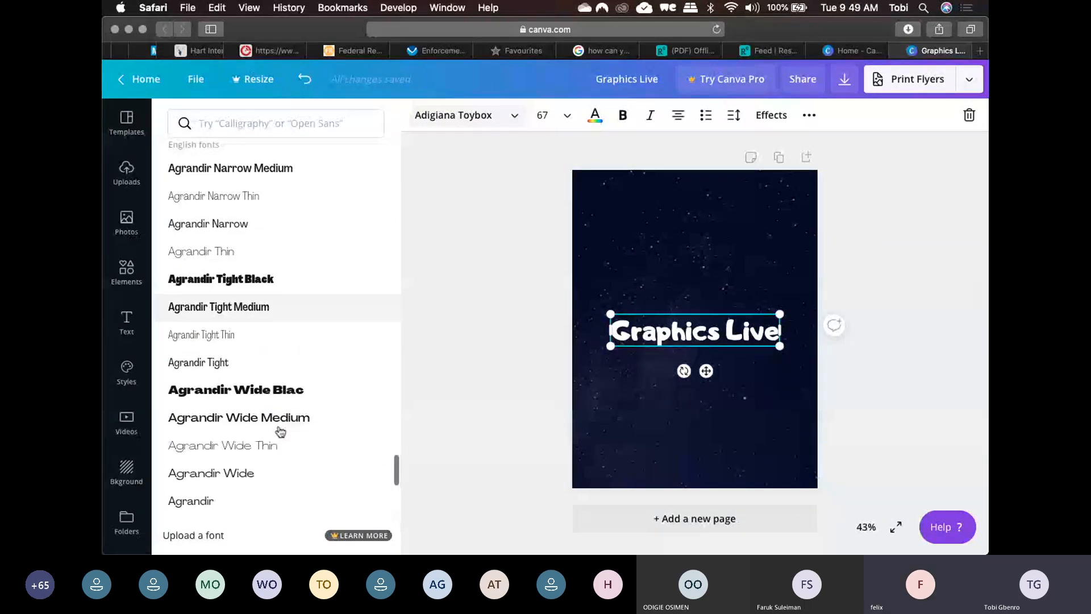
pyautogui.scroll(-5, 280, 432)
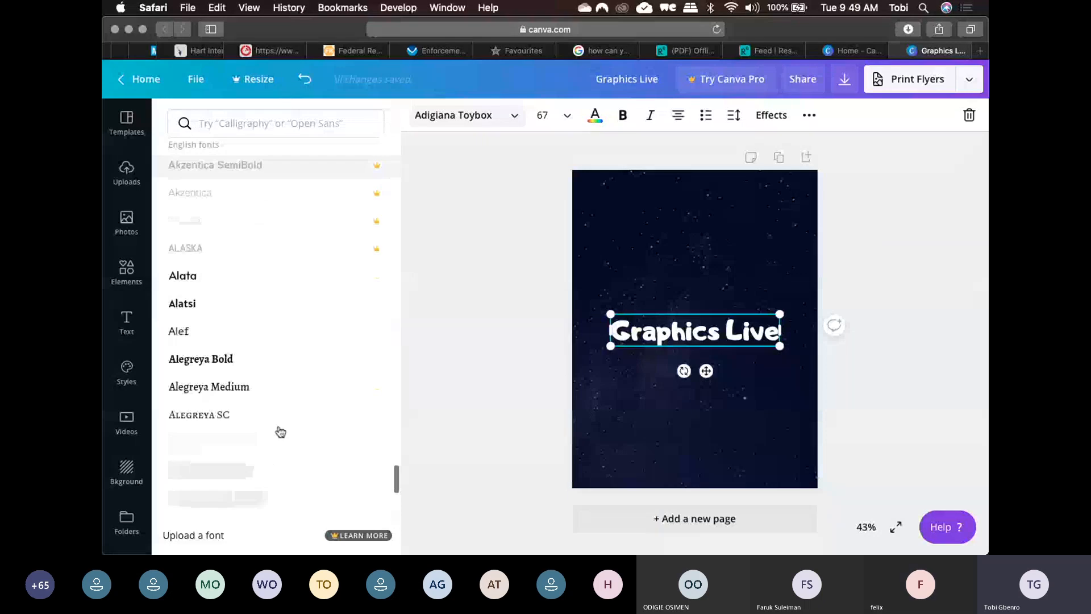
pyautogui.scroll(-3, 280, 431)
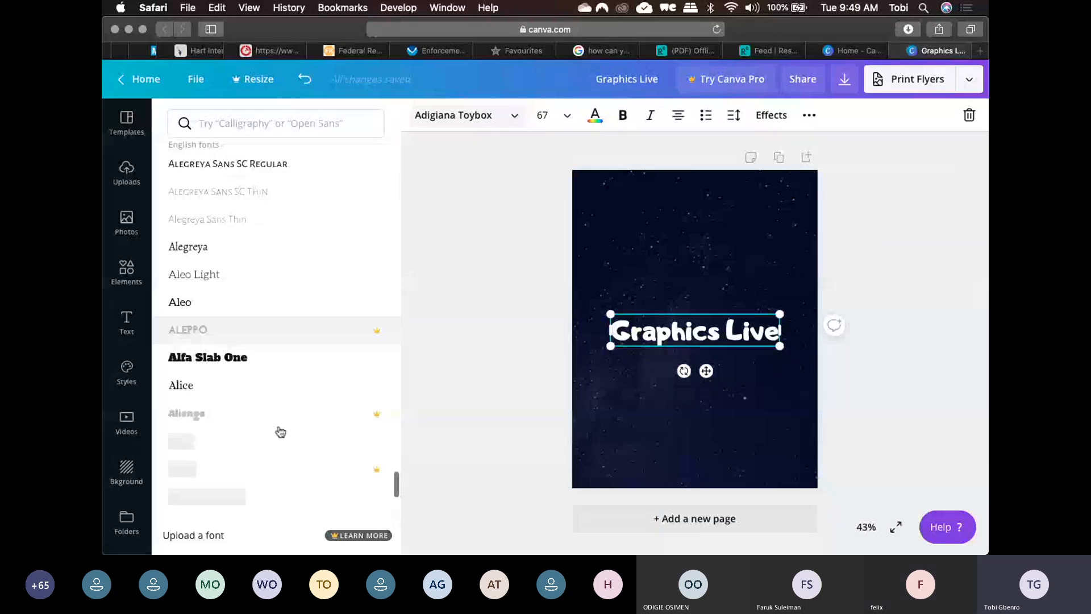
pyautogui.scroll(-4, 280, 432)
pyautogui.scroll(-2, 280, 432)
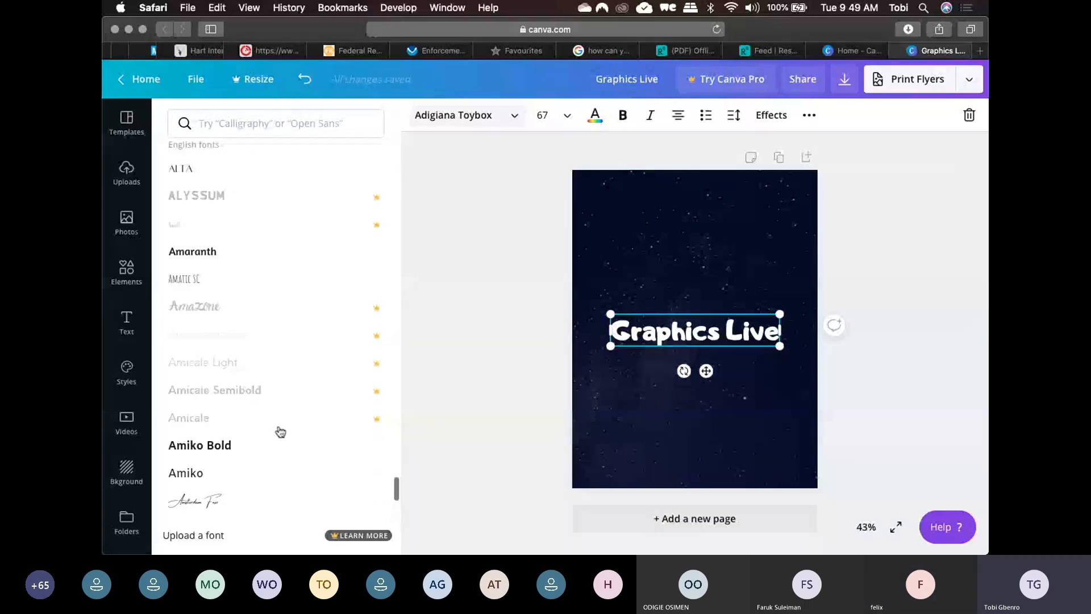
pyautogui.scroll(-4, 280, 431)
pyautogui.scroll(-5, 280, 431)
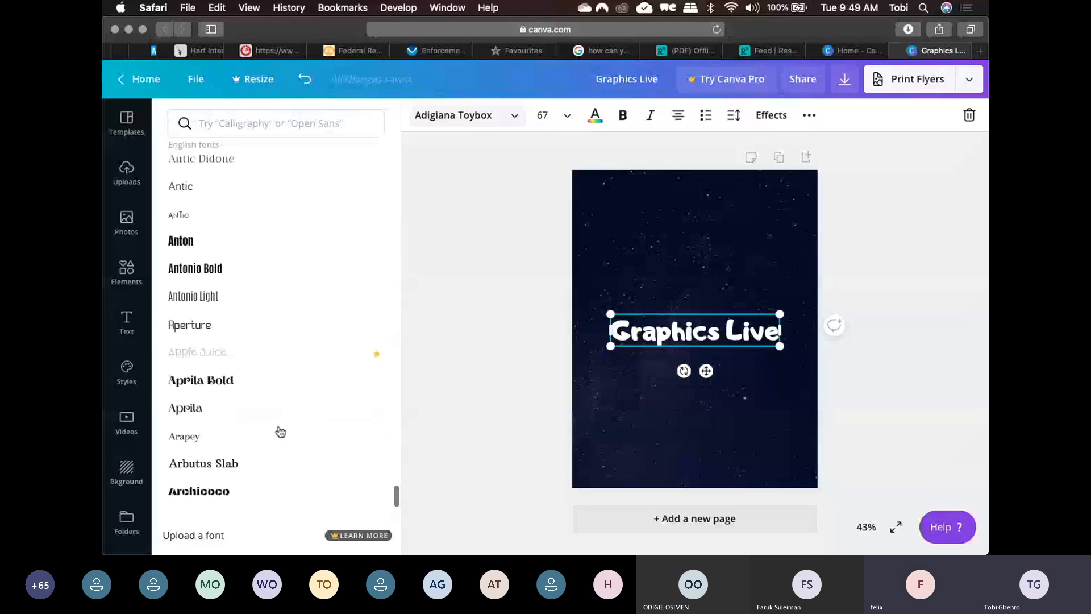
pyautogui.scroll(-2, 273, 437)
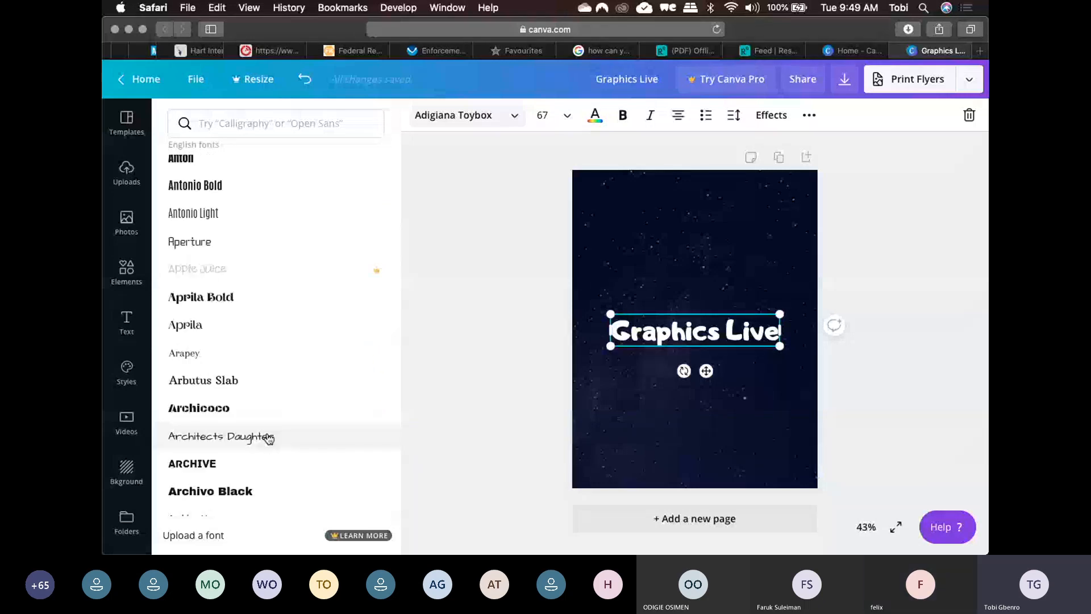
pyautogui.scroll(-5, 267, 440)
pyautogui.scroll(-3, 265, 444)
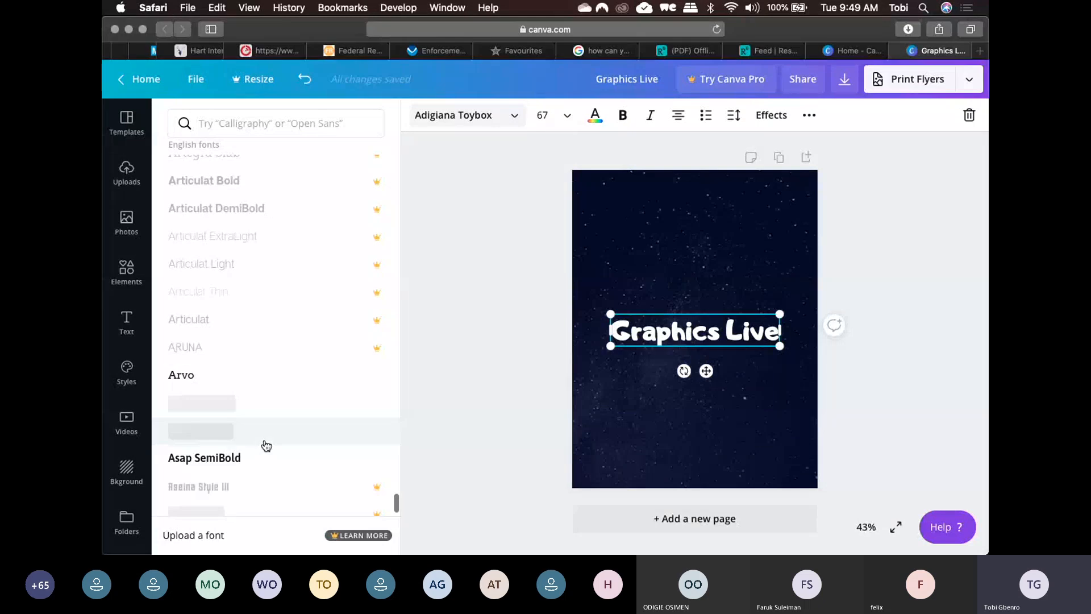
pyautogui.scroll(-2, 266, 444)
pyautogui.scroll(-4, 266, 445)
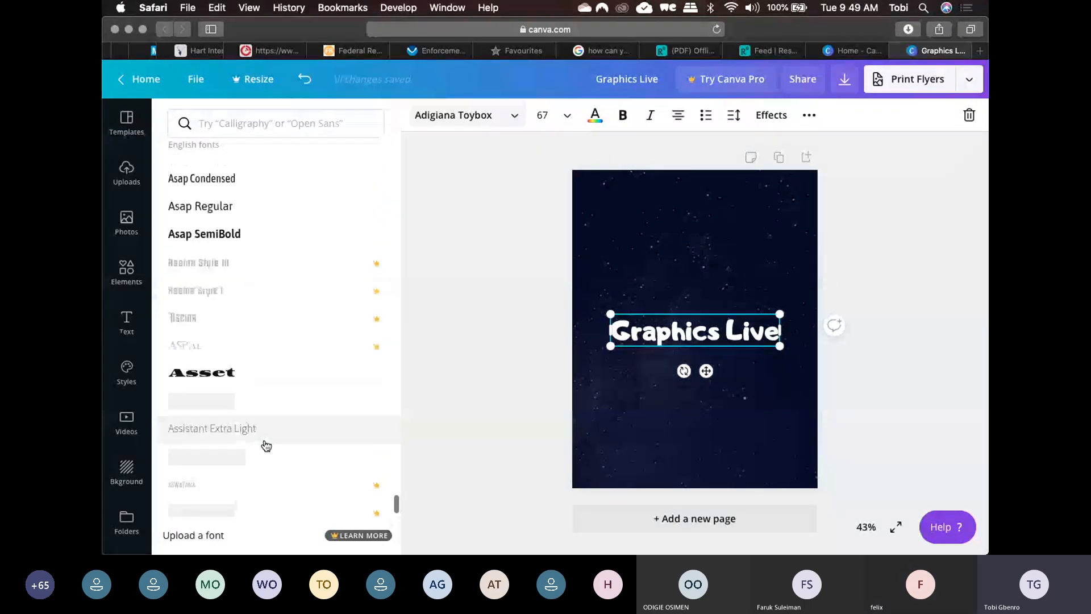
pyautogui.scroll(-4, 266, 445)
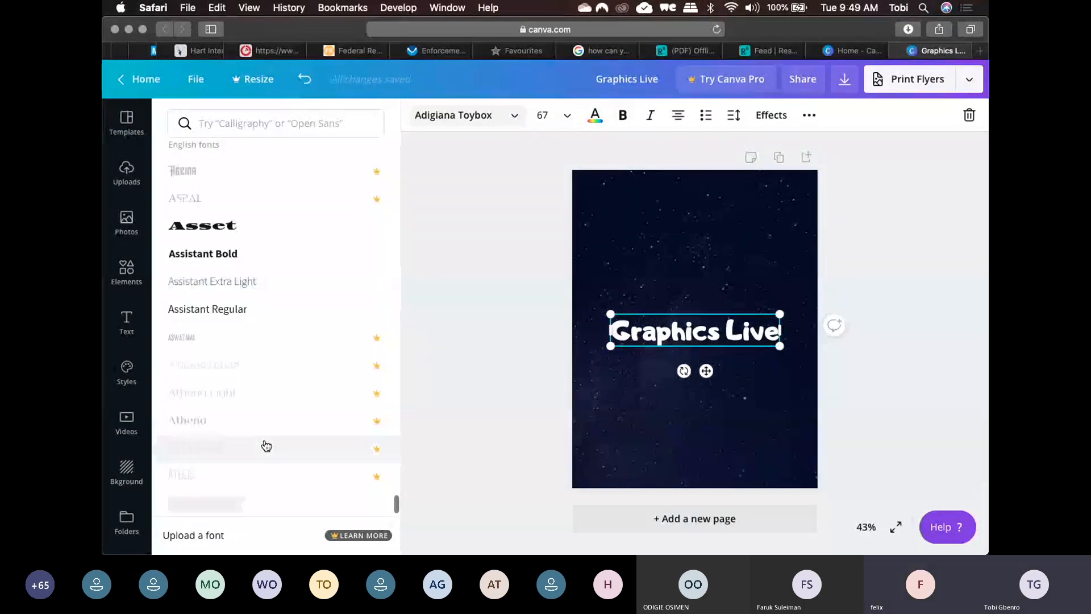
pyautogui.scroll(-1, 266, 445)
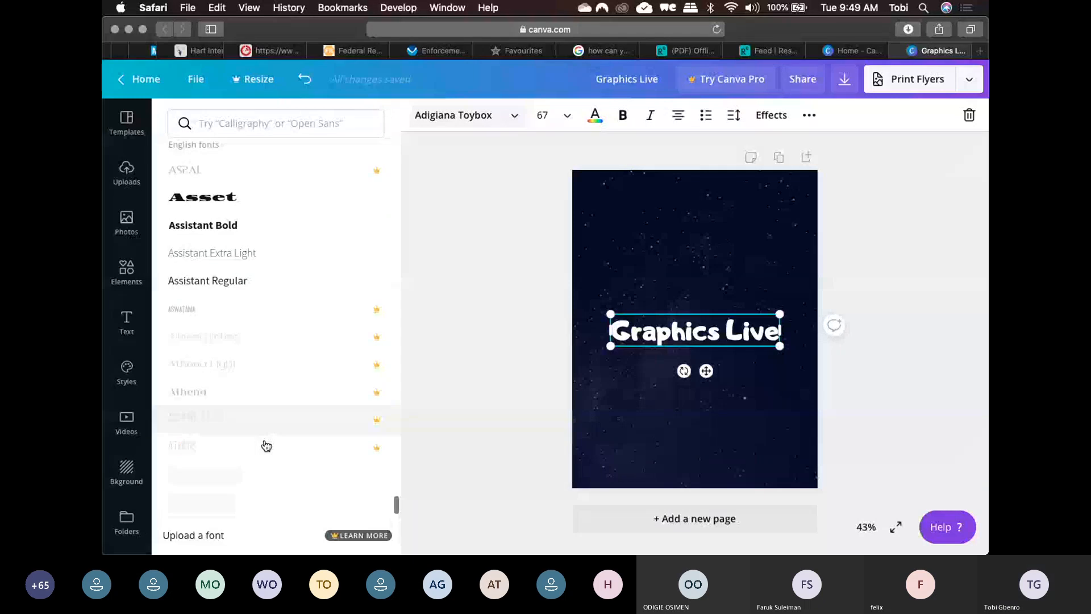
pyautogui.scroll(-5, 266, 445)
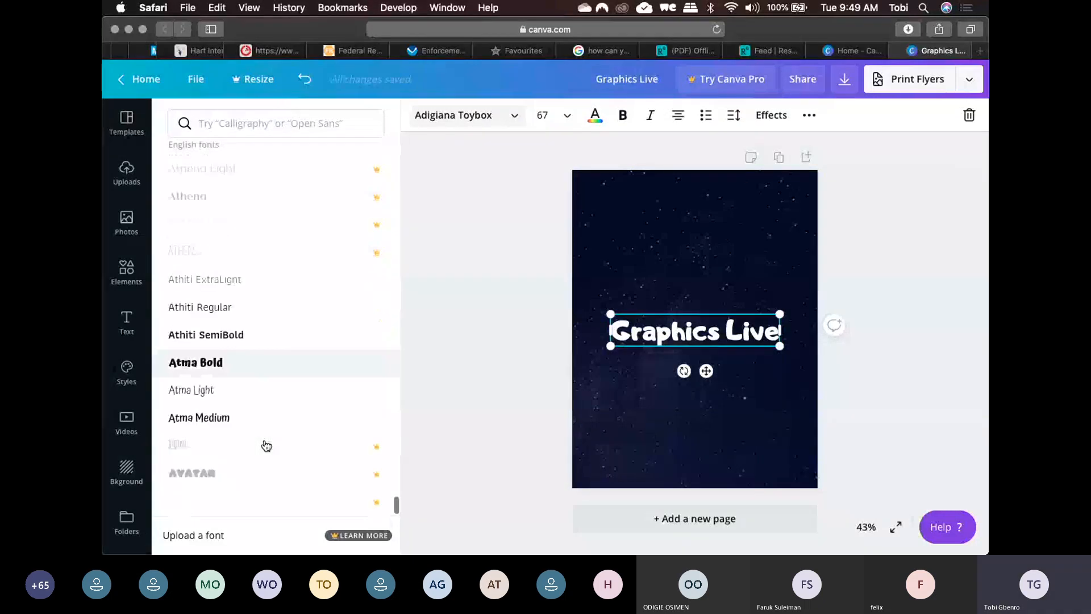
pyautogui.click(247, 368)
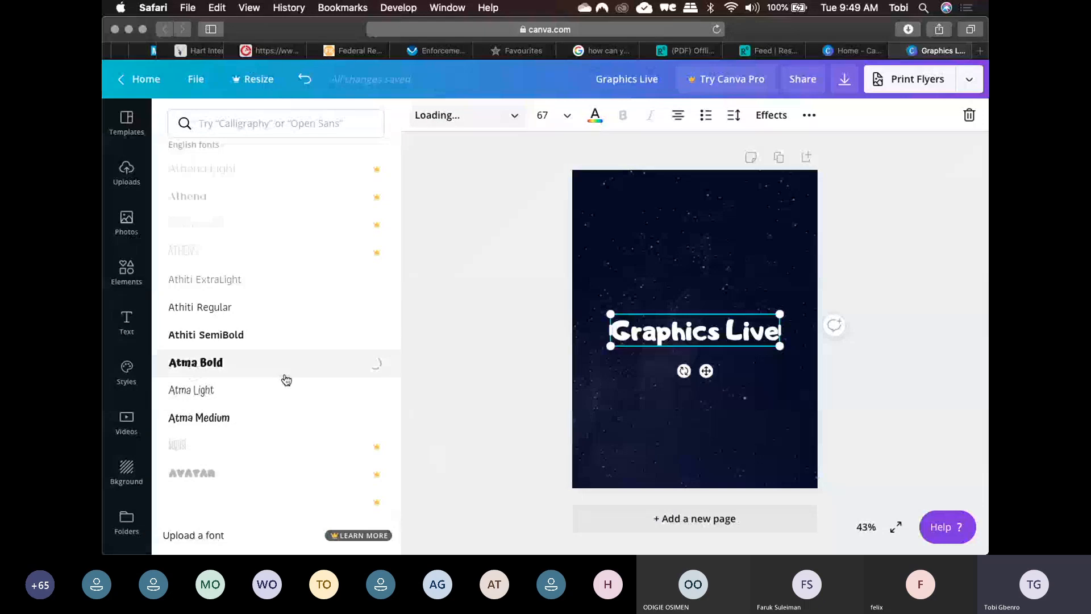
pyautogui.scroll(-3, 287, 380)
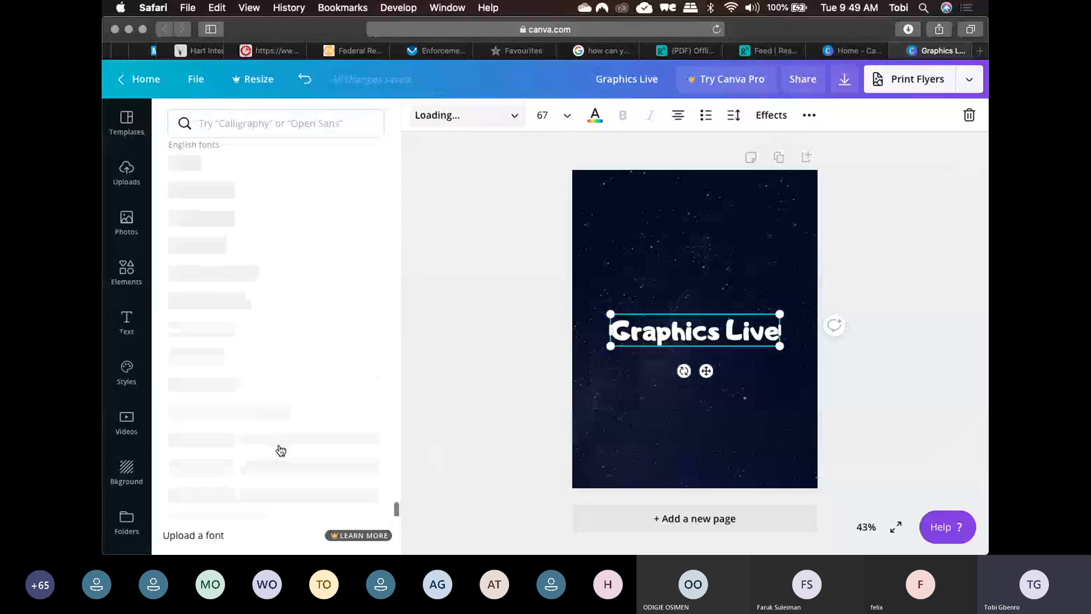
pyautogui.scroll(-2, 281, 451)
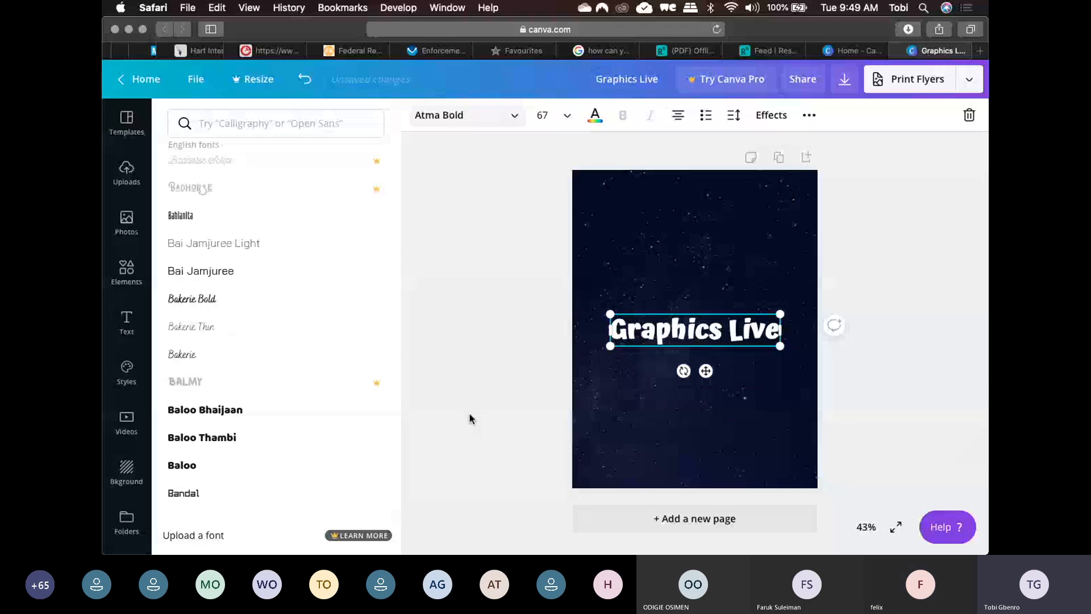
# - Set the font size of the "Graphics Live" heading to 69 and increase it to 74
pyautogui.click(551, 114)
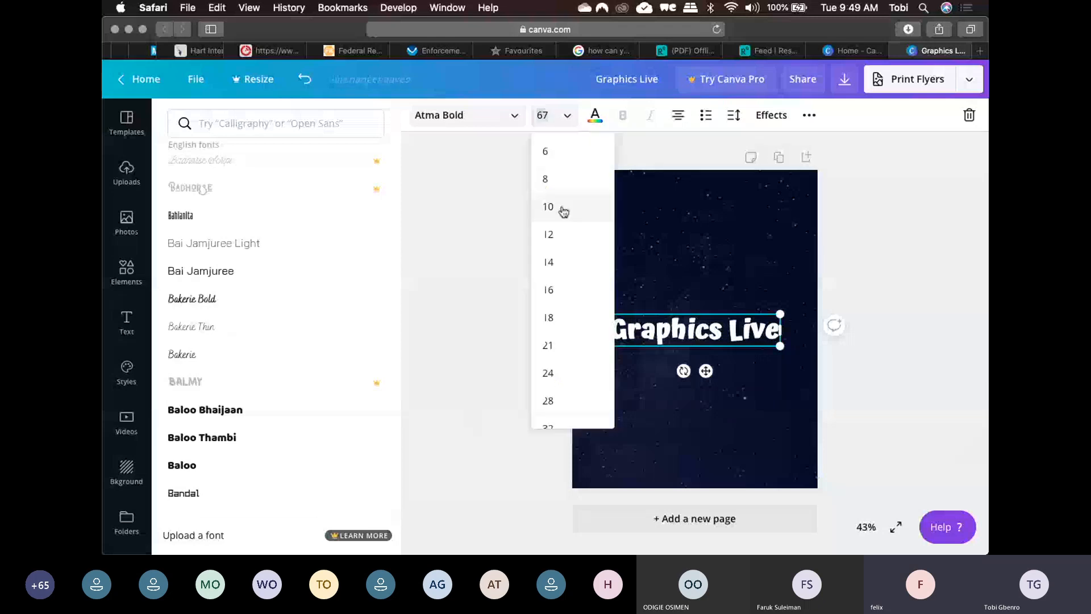
pyautogui.write('69')
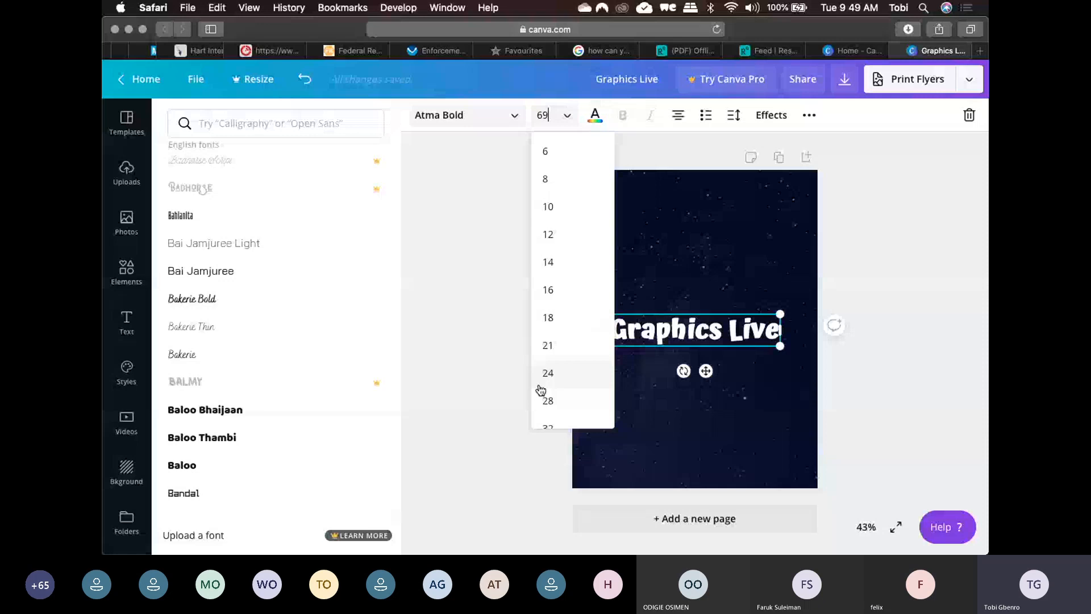
pyautogui.press('Return')
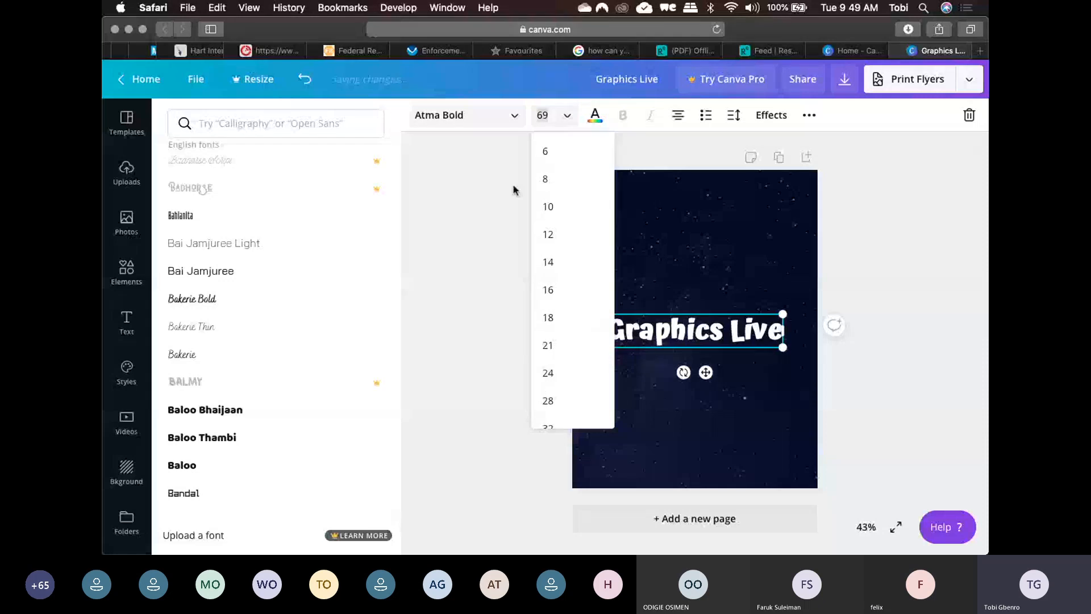
pyautogui.write('74')
pyautogui.press('Return')
pyautogui.click(900, 286)
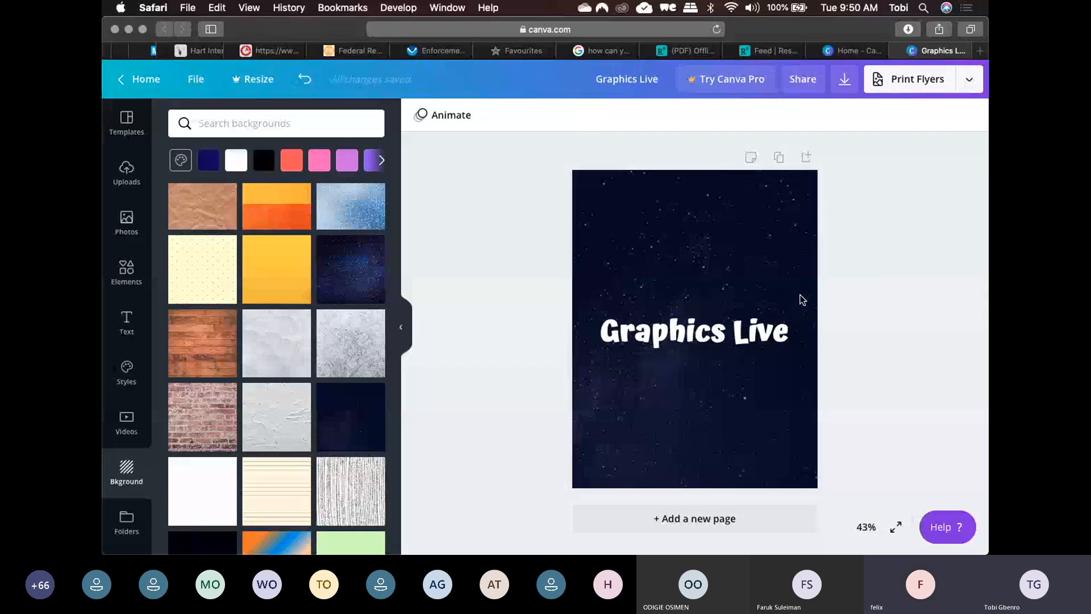
# - Duplicate the "Graphics Live" heading and move the copy just below the original
pyautogui.click(767, 334)
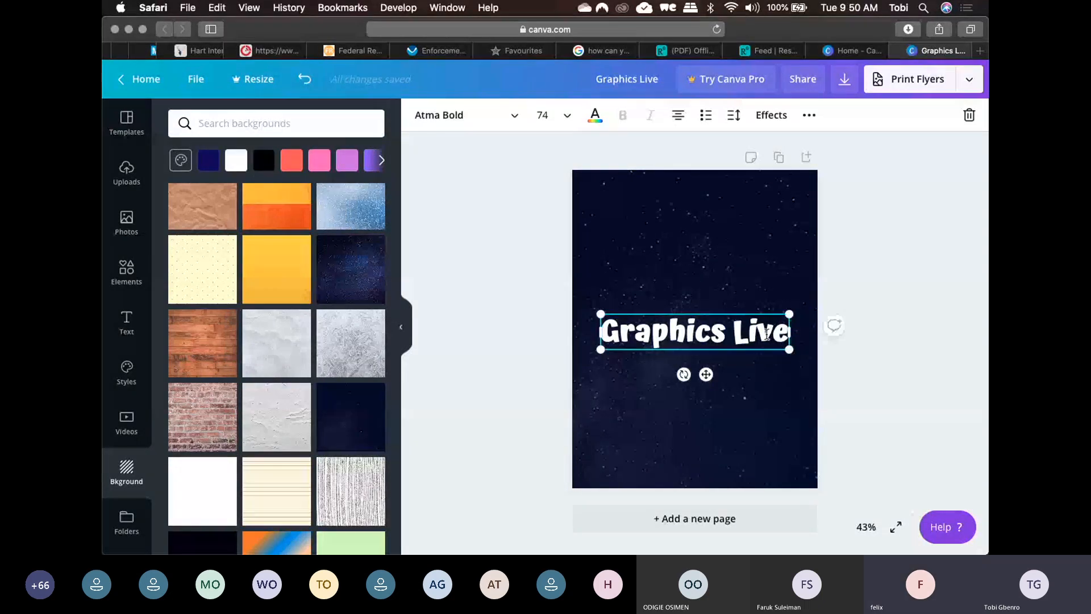
pyautogui.press('Escape')
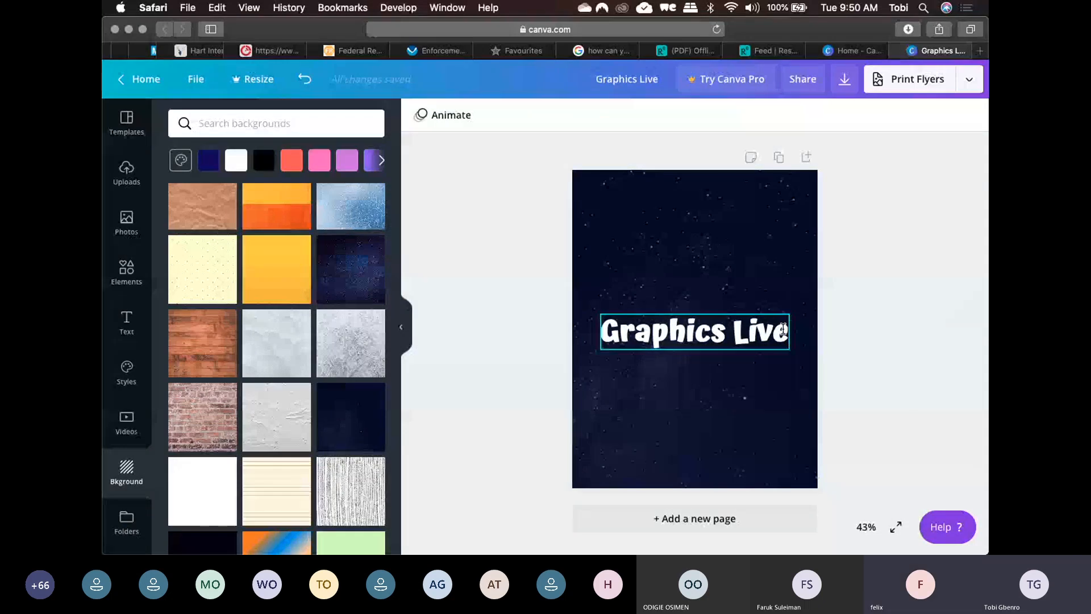
pyautogui.click(770, 323)
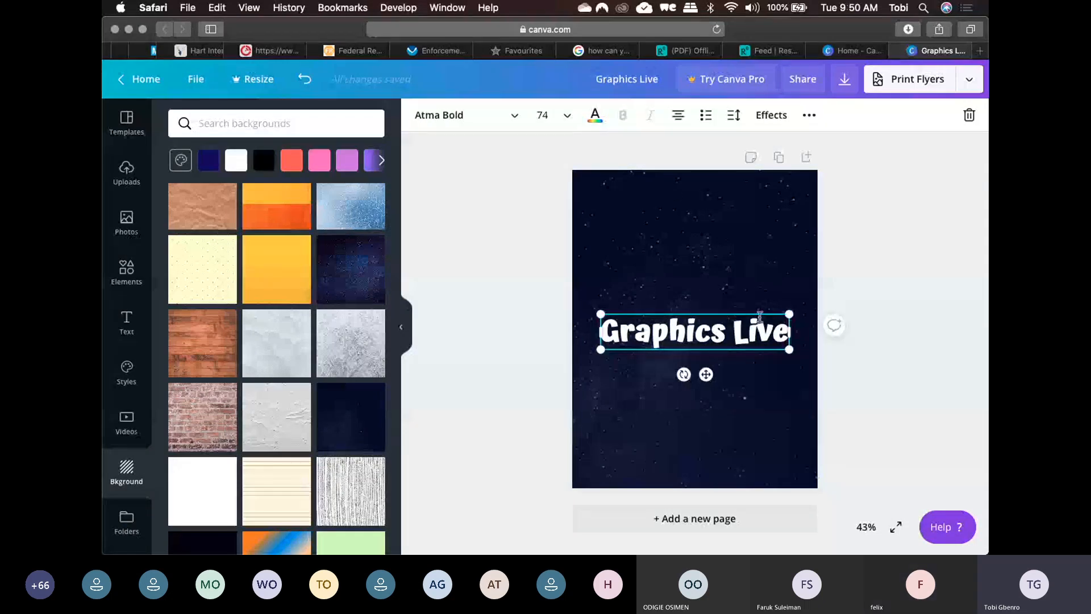
pyautogui.click(809, 114)
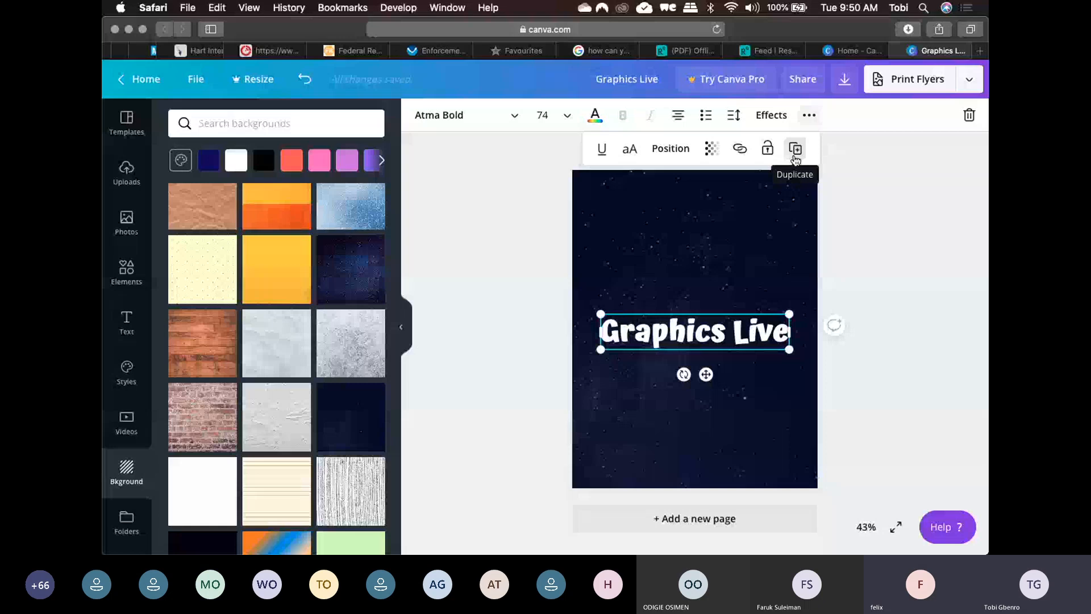
pyautogui.click(795, 155)
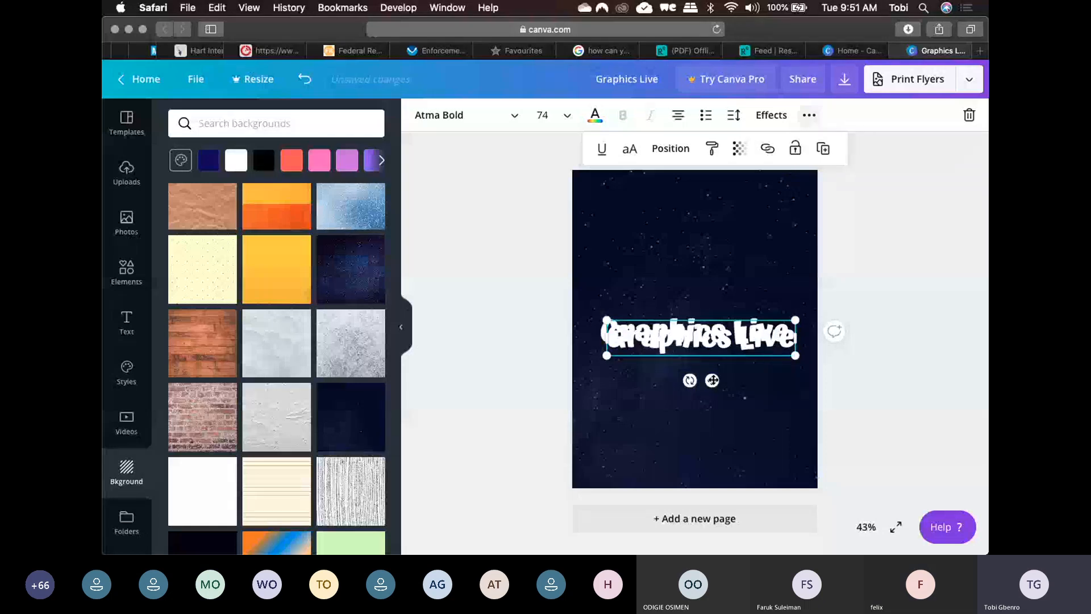
pyautogui.moveTo(712, 380); pyautogui.dragTo(721, 438)
# - Change the text color of the original "Graphics Live" heading to orange, trying Peach #ffbd59 first
pyautogui.click(744, 340)
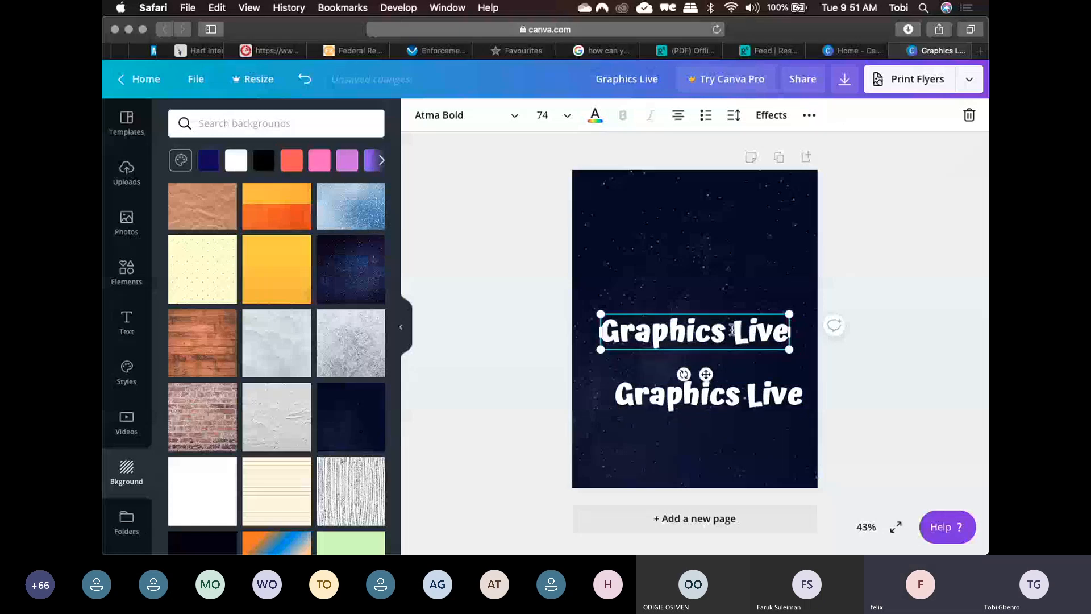
pyautogui.doubleClick(731, 330)
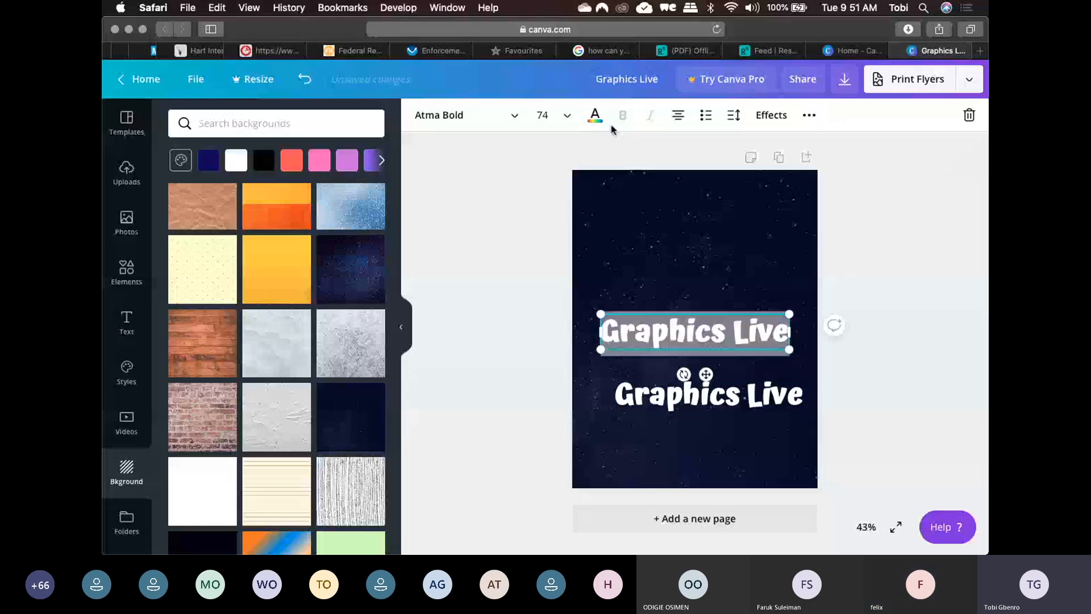
pyautogui.click(594, 116)
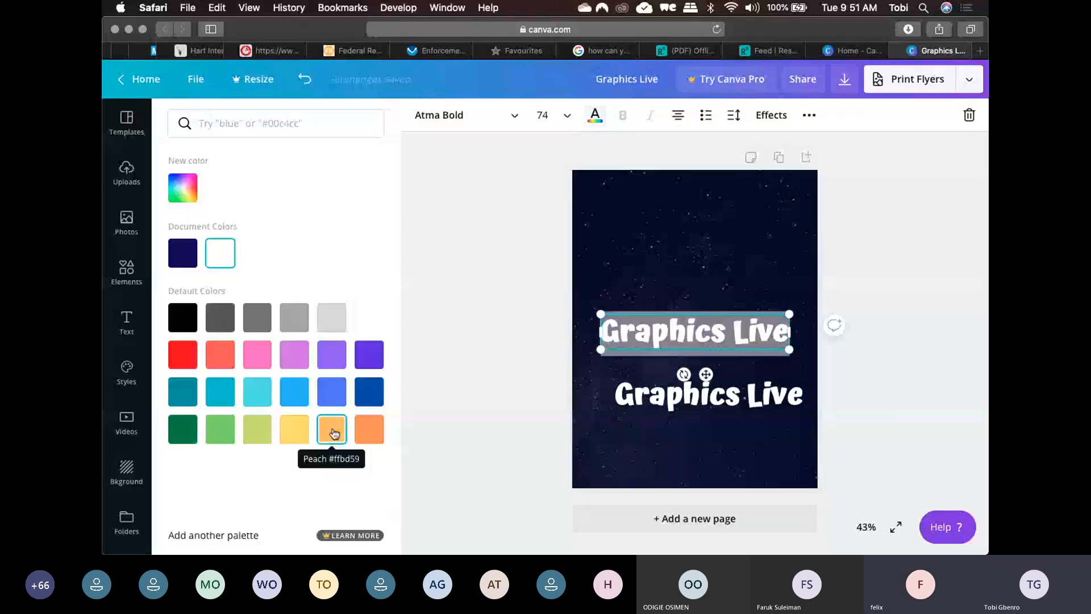
pyautogui.click(346, 427)
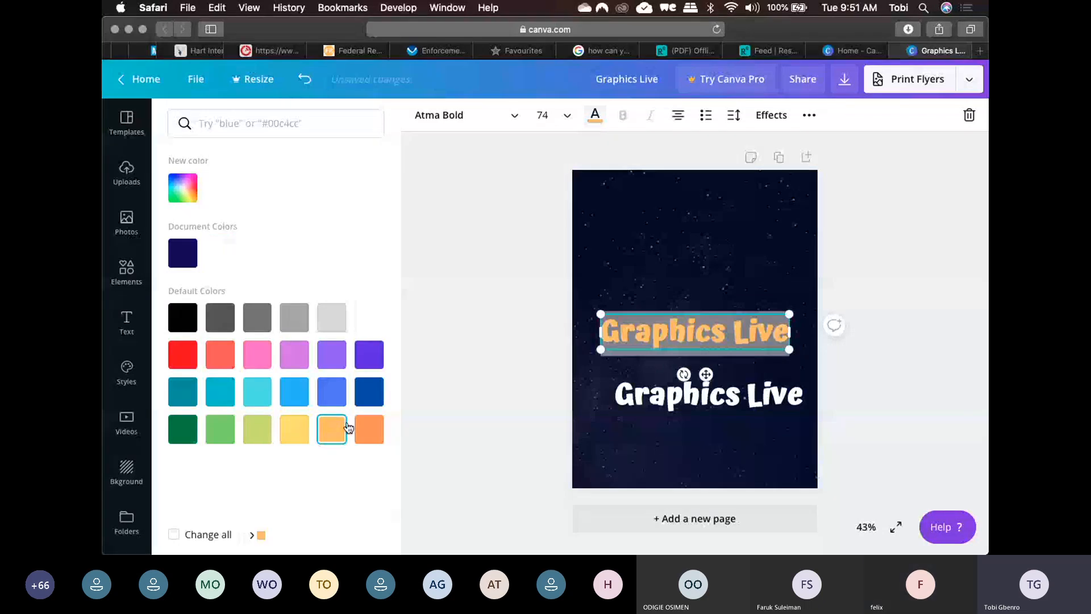
pyautogui.click(509, 253)
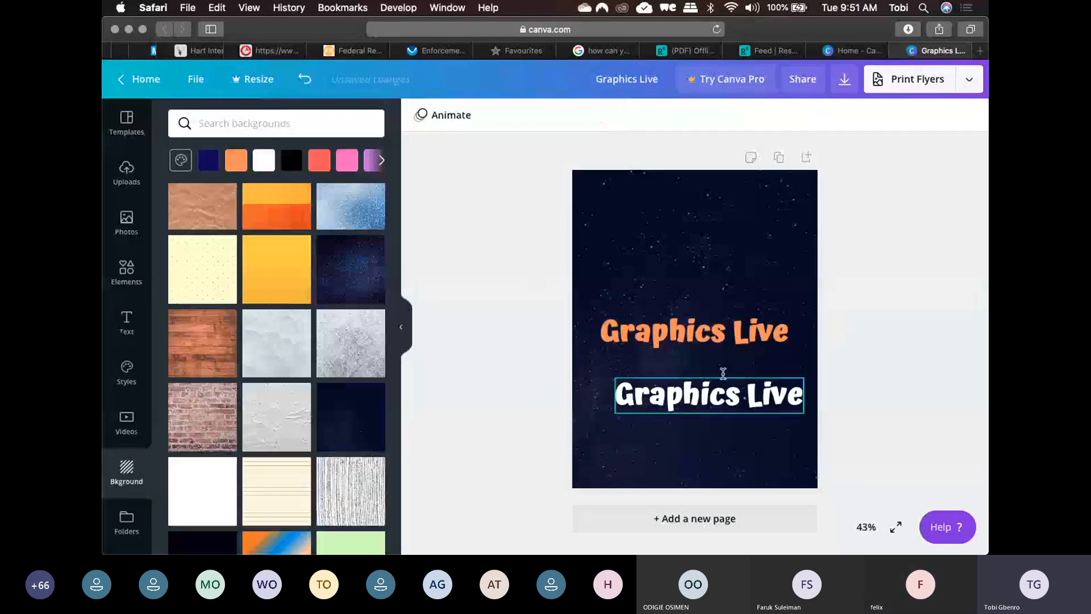
# - Place the white "Graphics Live" copy over the orange heading, offset slightly left so the orange forms a shadow
pyautogui.click(729, 398)
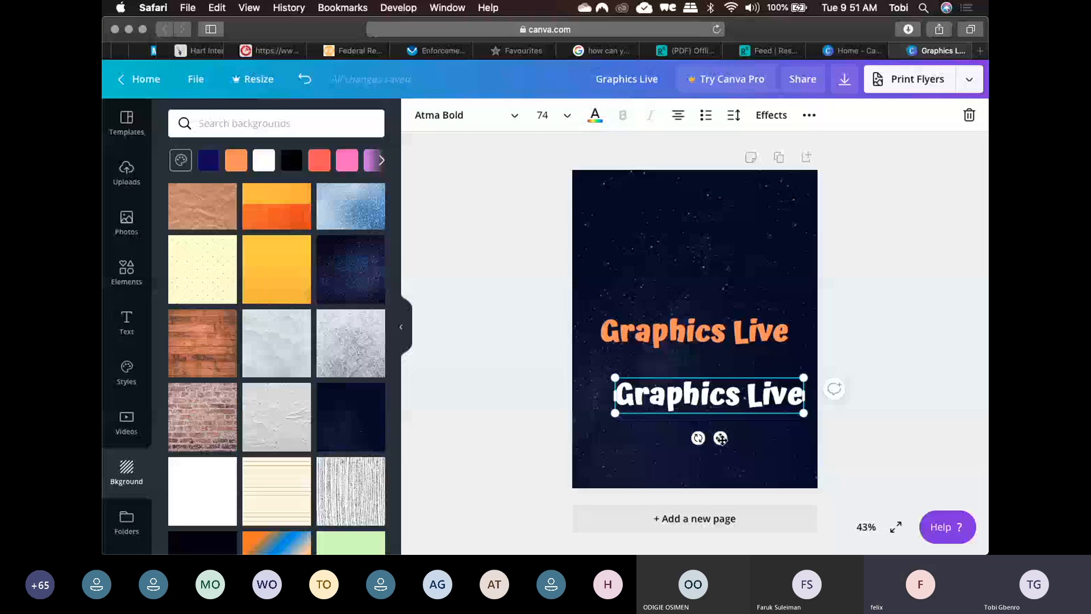
pyautogui.moveTo(719, 435); pyautogui.dragTo(706, 374)
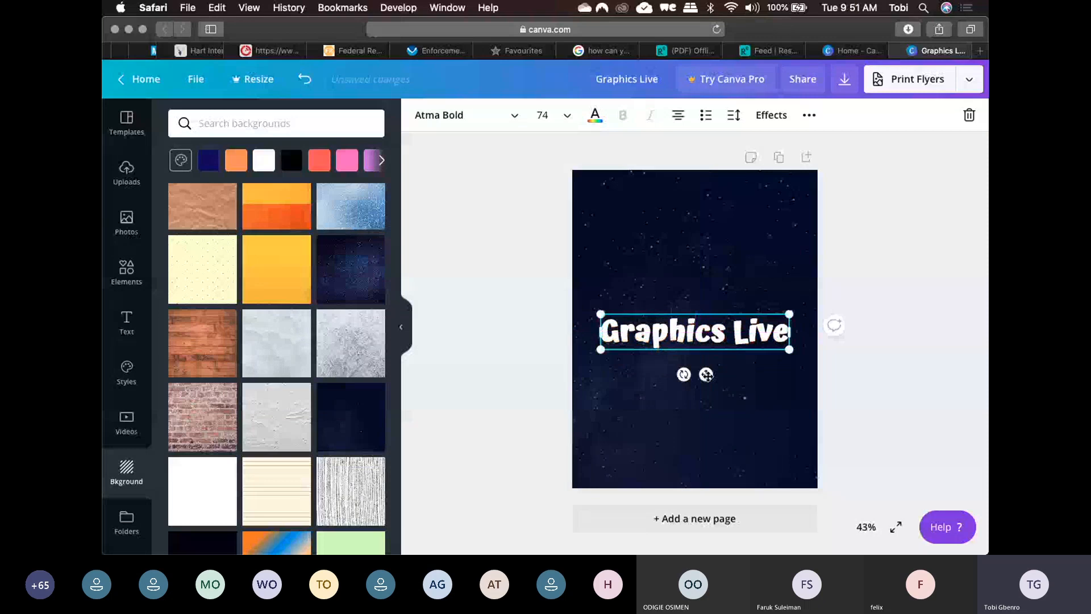
pyautogui.scroll(5, 728, 375)
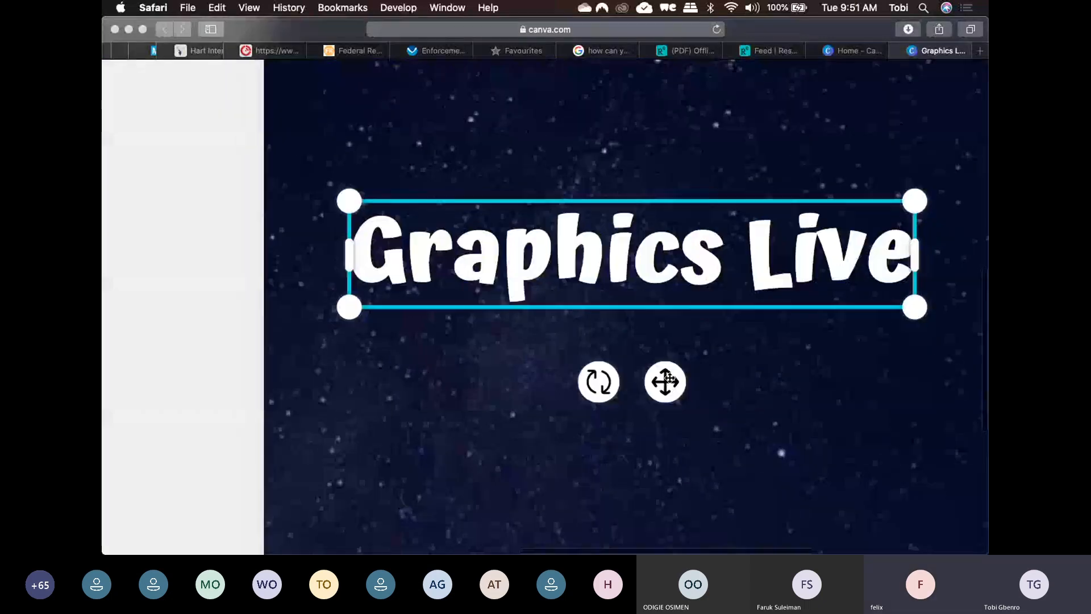
pyautogui.moveTo(669, 377); pyautogui.dragTo(664, 376)
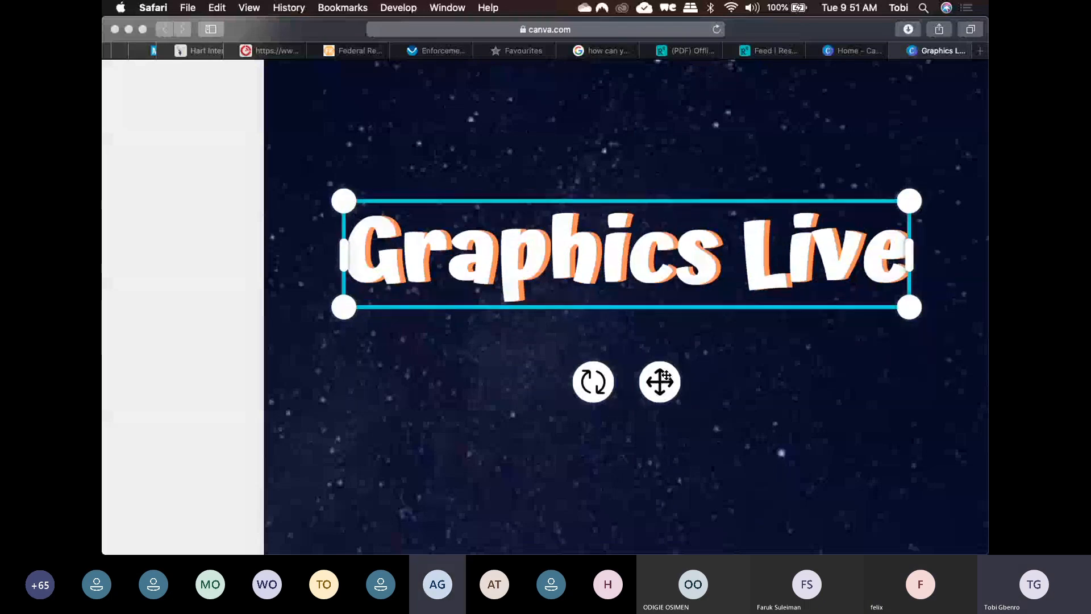
pyautogui.click(242, 247)
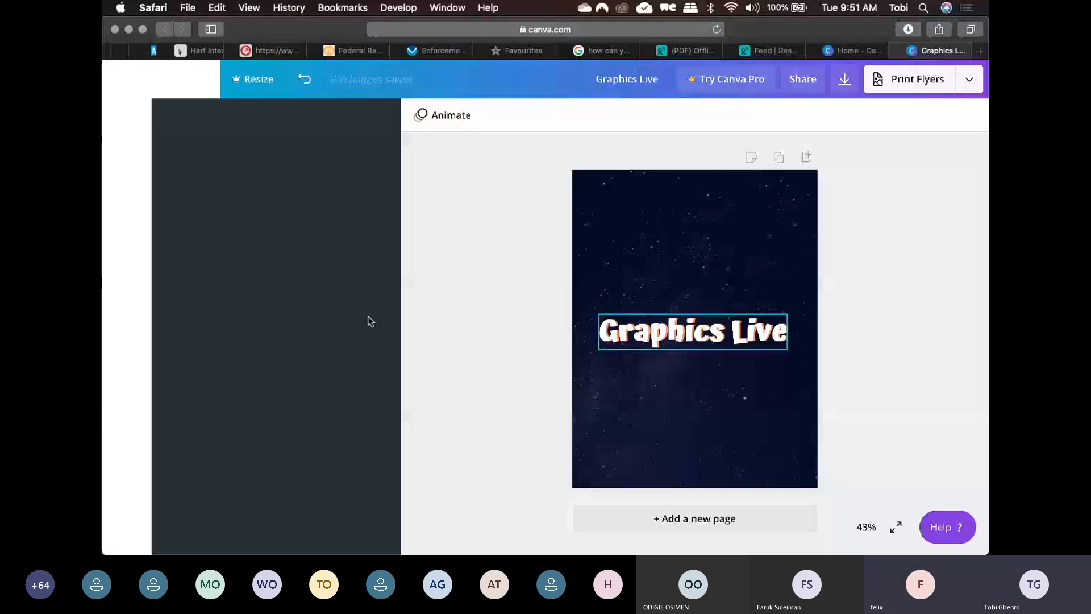
# - Try red on the orange shadow heading behind the white text and adjust it to a custom burnt orange
pyautogui.click(776, 320)
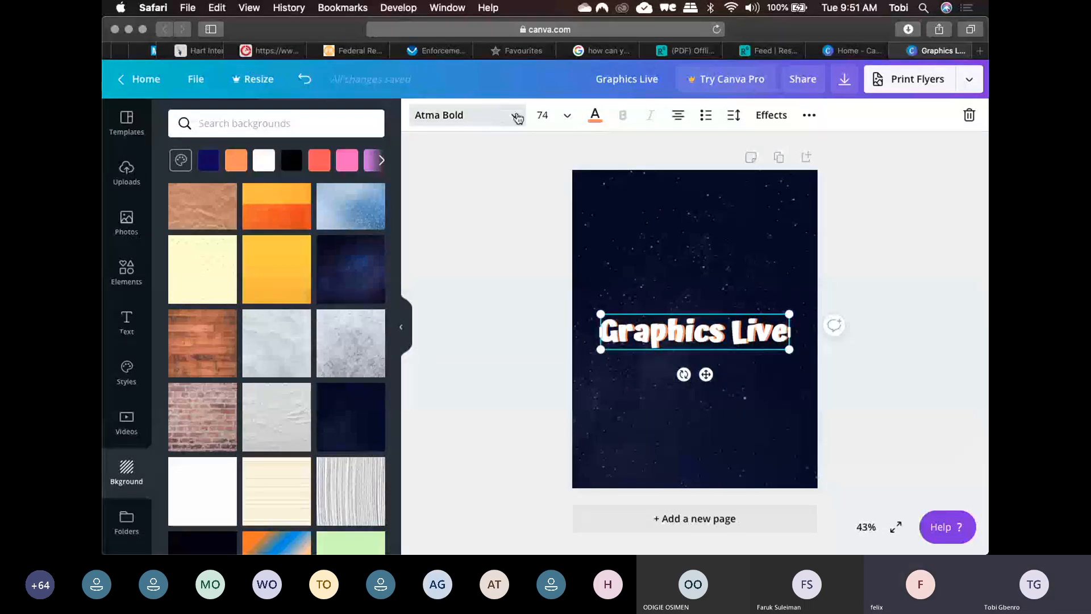
pyautogui.click(594, 117)
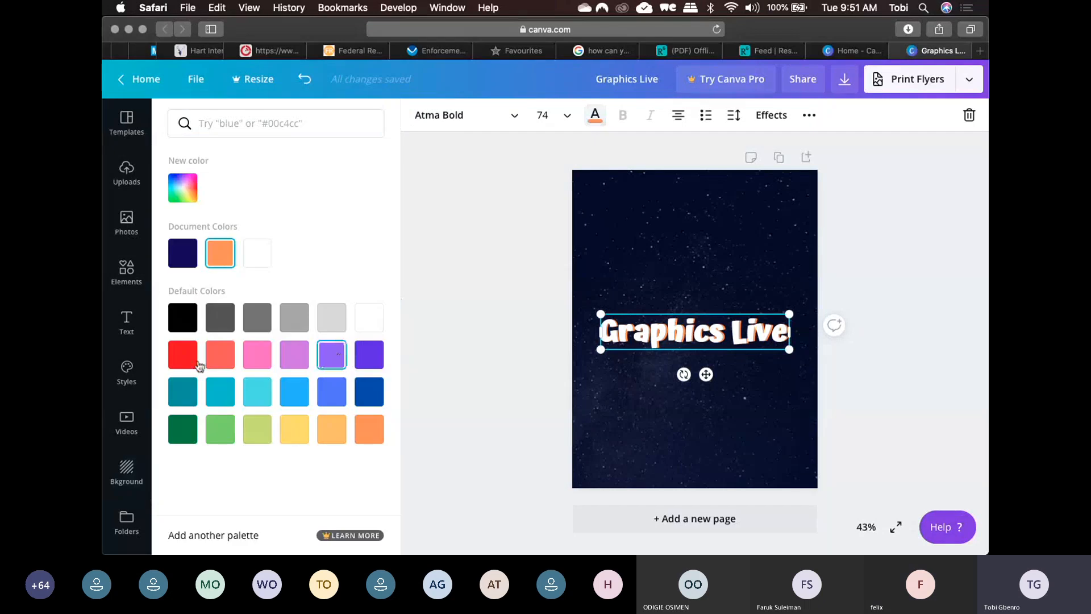
pyautogui.click(184, 361)
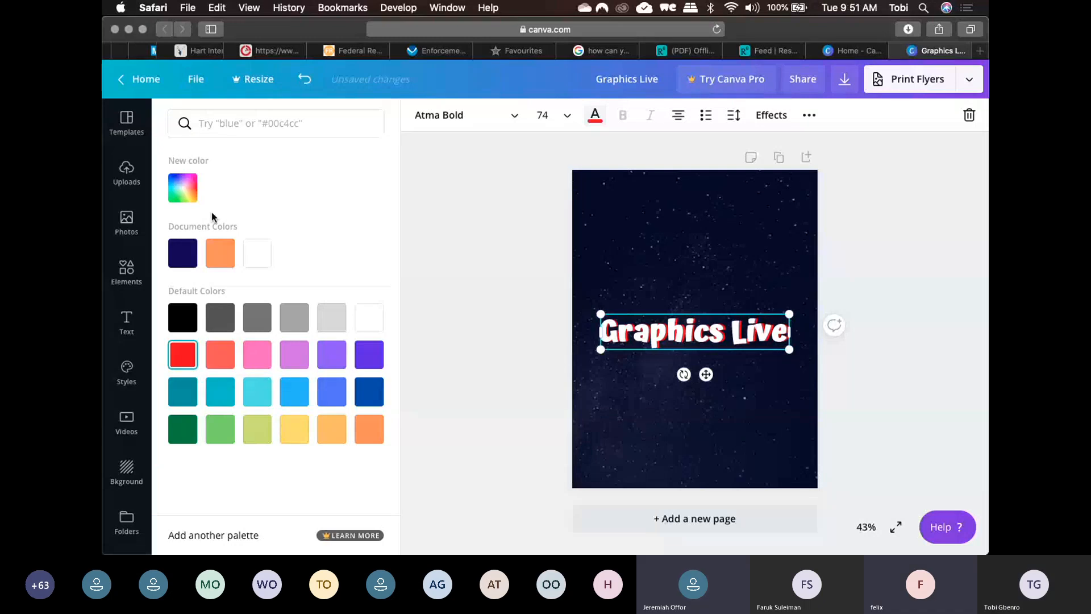
pyautogui.click(183, 188)
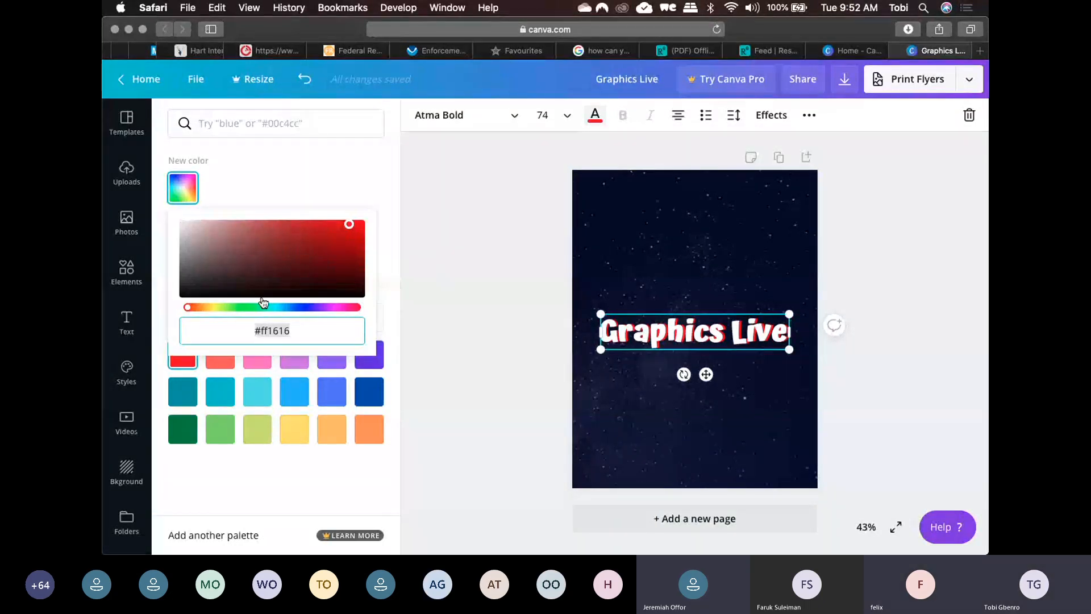
pyautogui.click(192, 311)
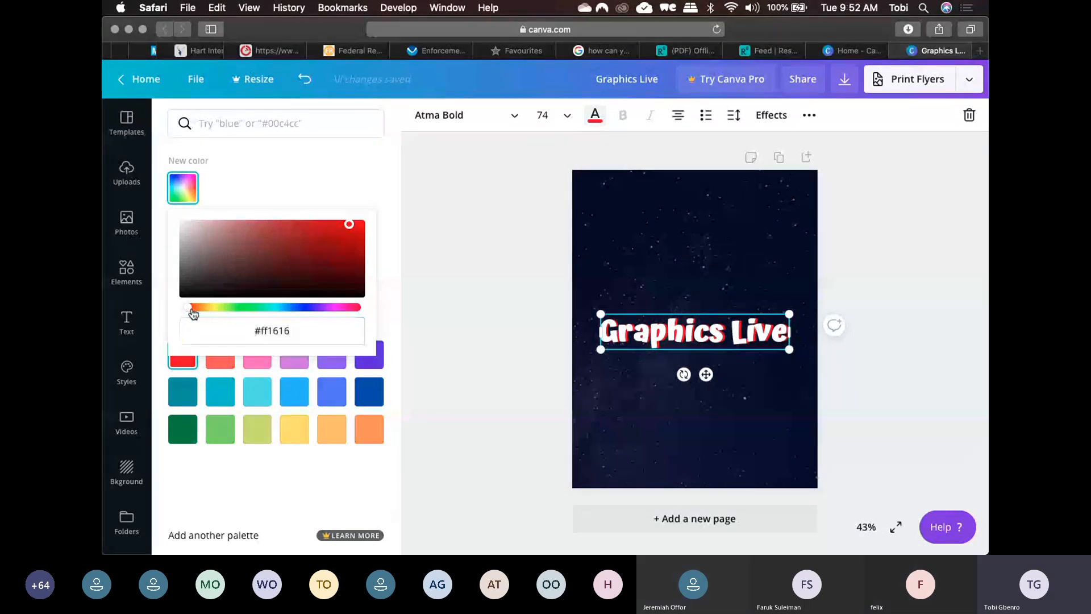
pyautogui.moveTo(193, 312); pyautogui.dragTo(208, 310)
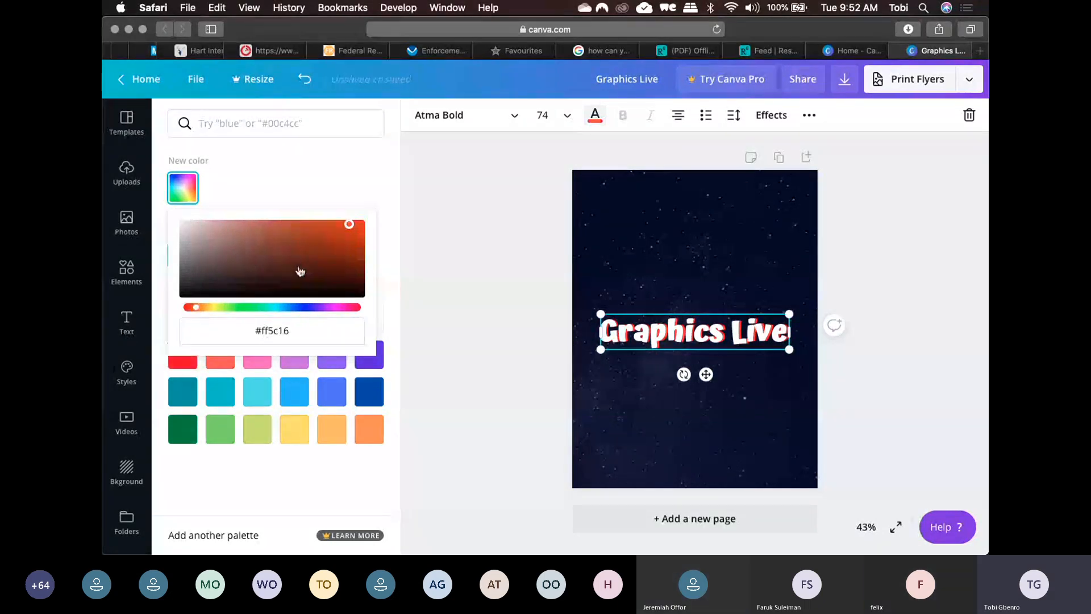
pyautogui.click(347, 246)
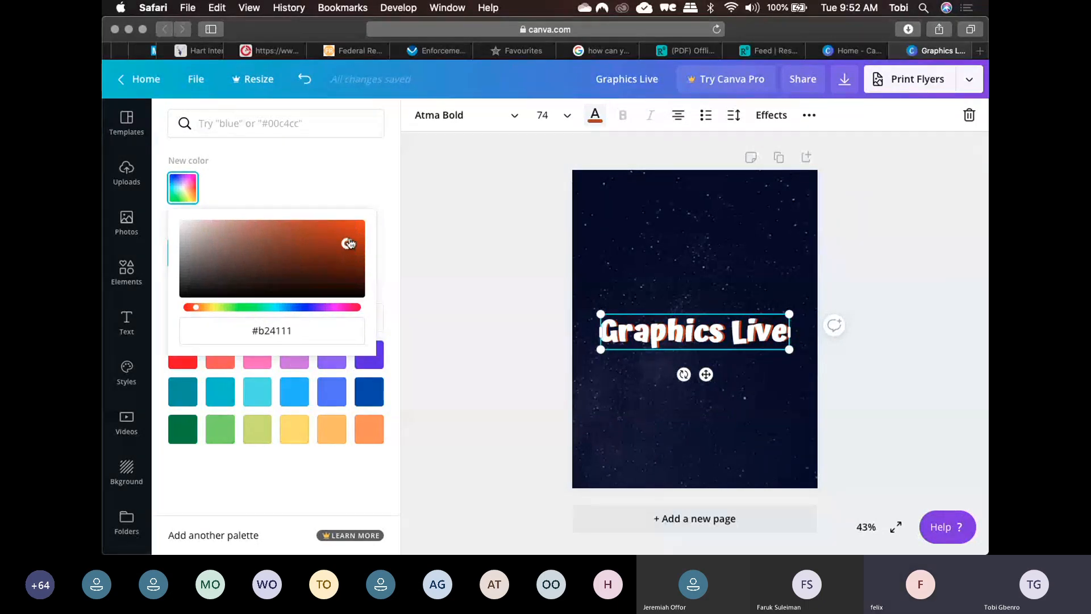
pyautogui.moveTo(347, 243); pyautogui.dragTo(351, 227)
pyautogui.moveTo(351, 228); pyautogui.dragTo(354, 242)
# - Show the additional text options of the white "Graphics Live" heading, pointing out Duplicate
pyautogui.click(786, 334)
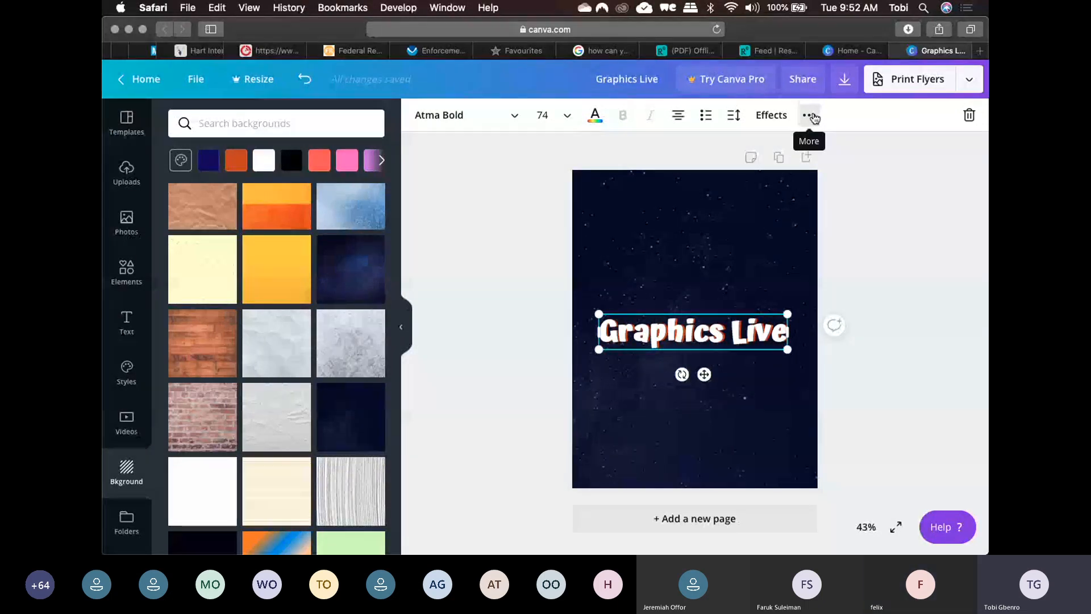
pyautogui.click(812, 116)
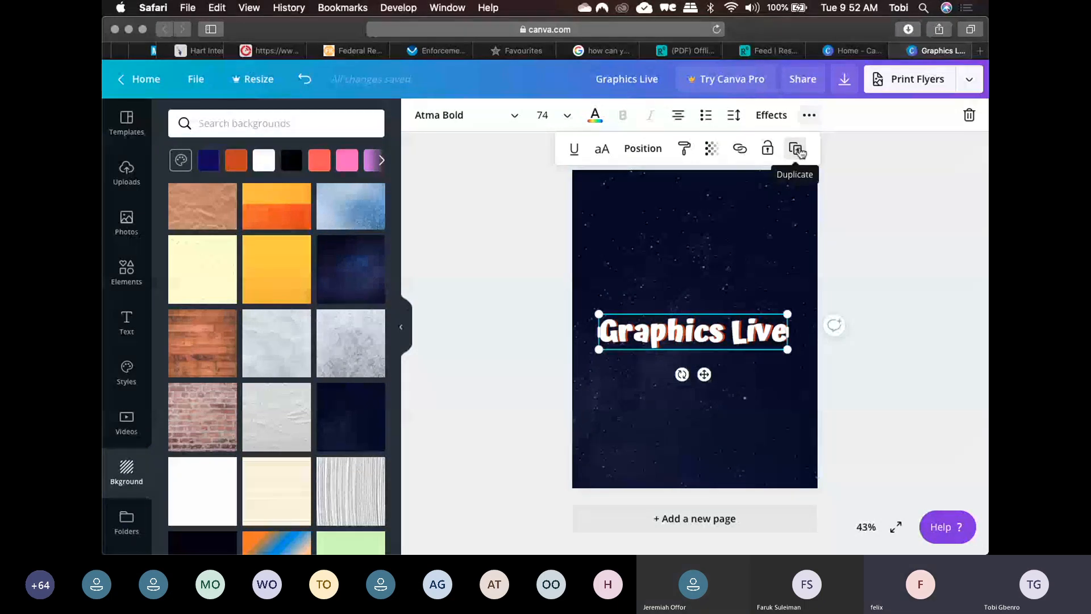
pyautogui.click(526, 292)
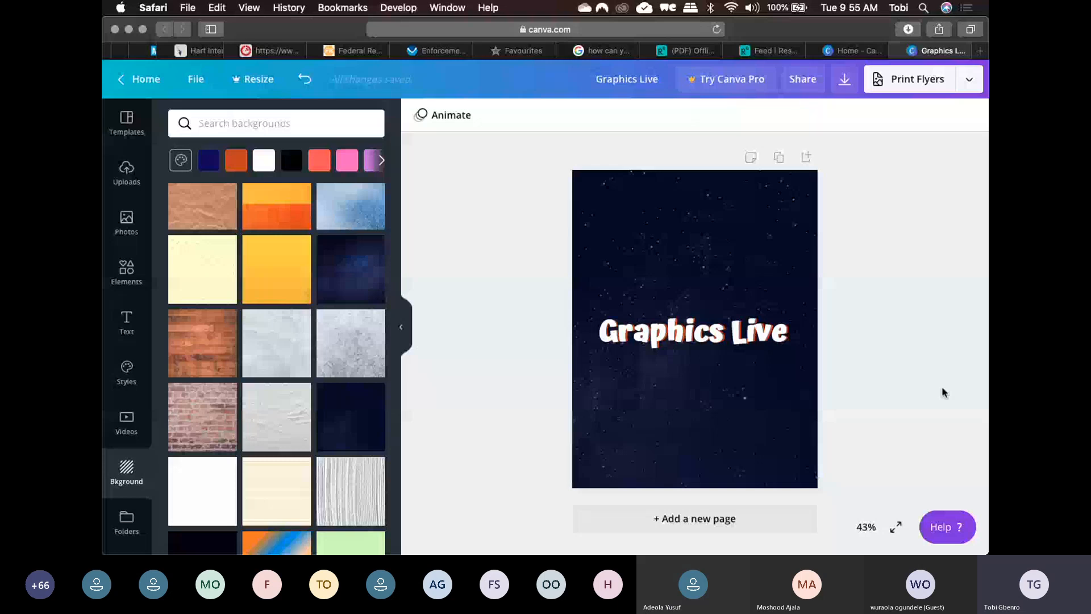
# - Nudge the white "Graphics Live" heading slightly further left over its burnt-orange shadow copy
pyautogui.click(781, 322)
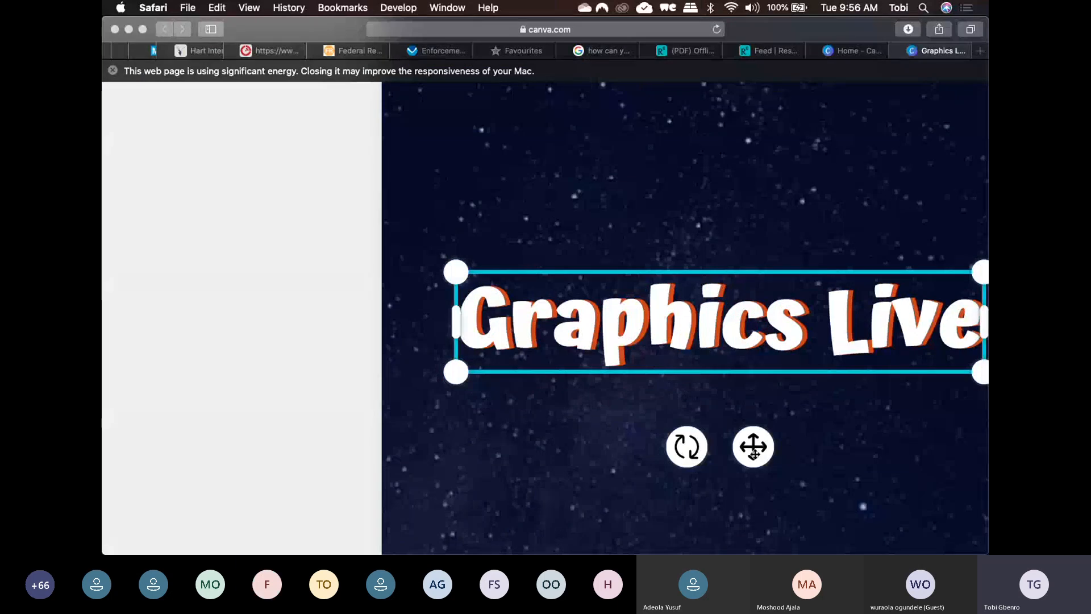
pyautogui.moveTo(752, 449)
pyautogui.mouseDown()
pyautogui.moveTo(763, 448)
pyautogui.moveTo(750, 445)
pyautogui.mouseUp()
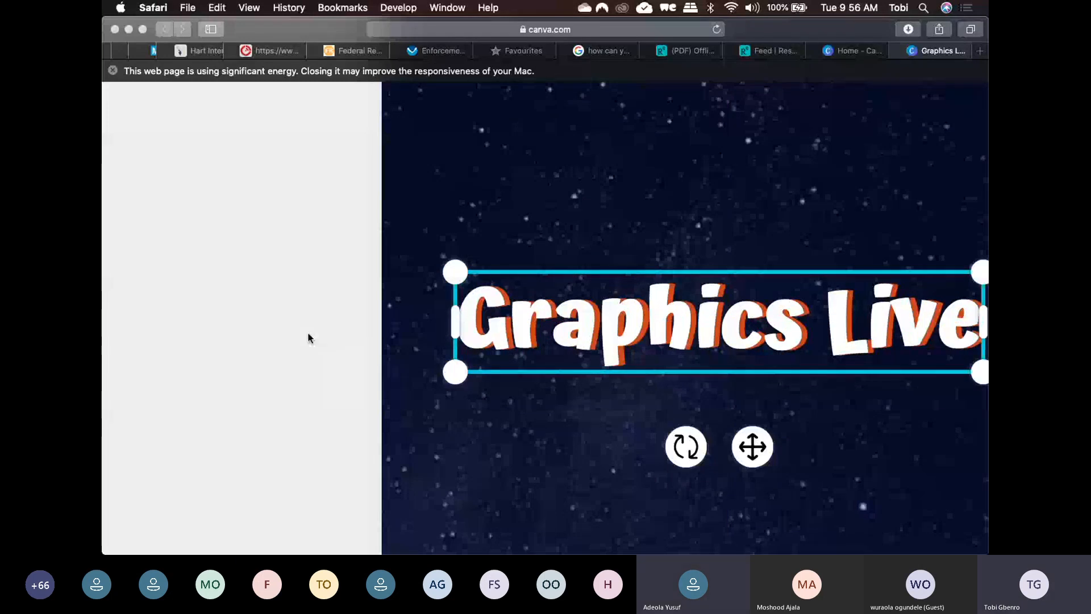
pyautogui.click(309, 338)
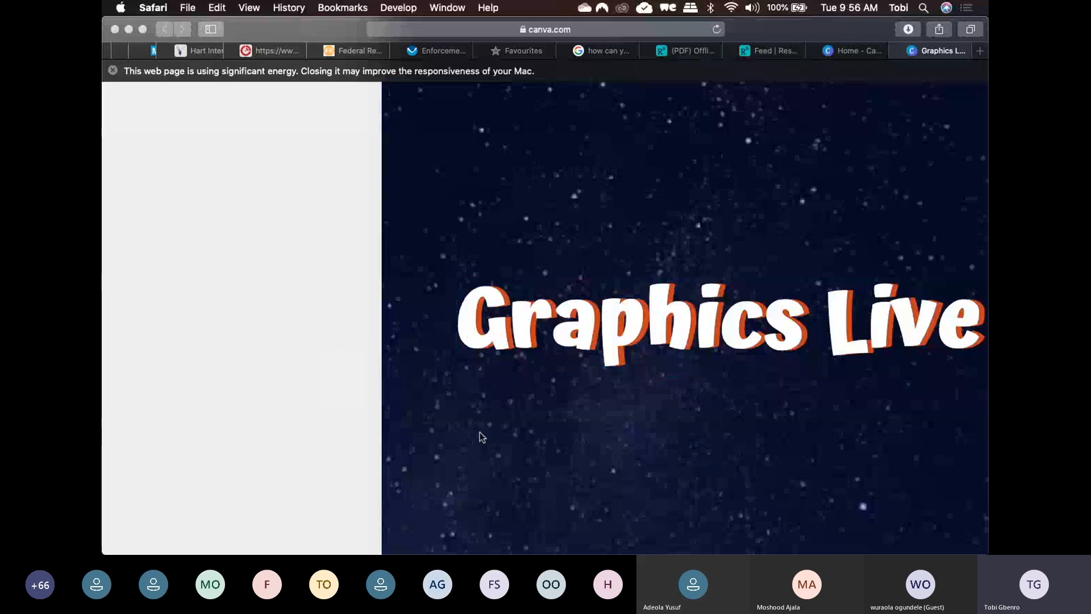
pyautogui.scroll(-5, 480, 431)
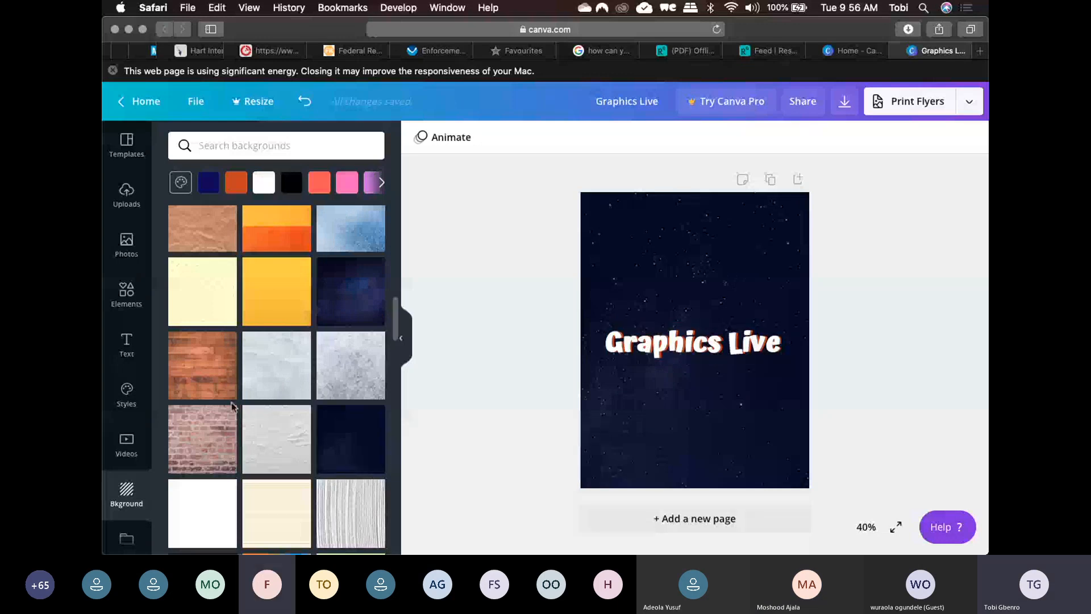
pyautogui.scroll(3, 231, 402)
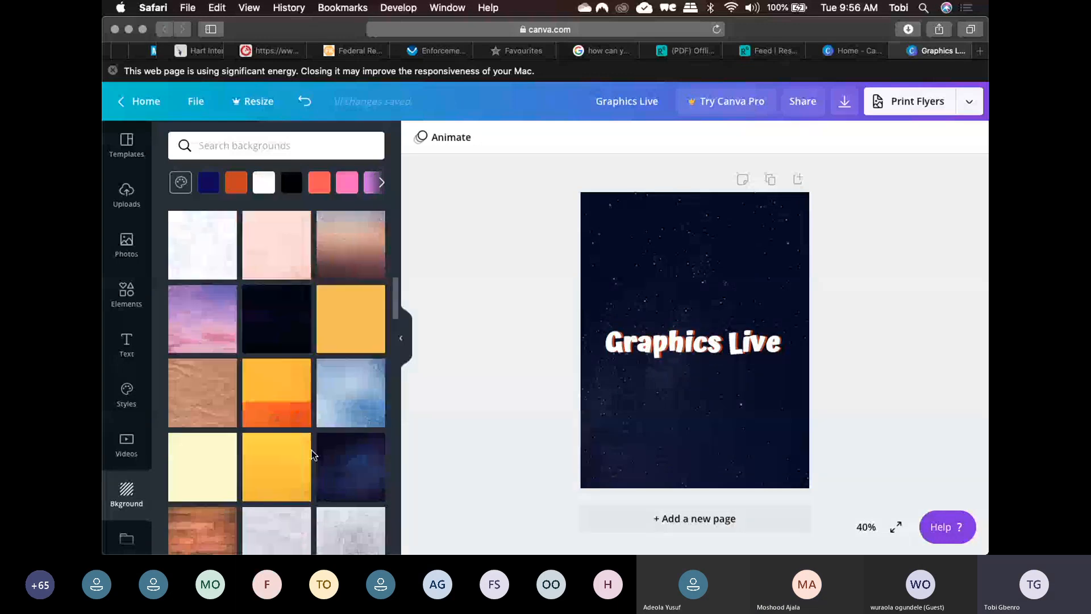
pyautogui.scroll(2, 312, 454)
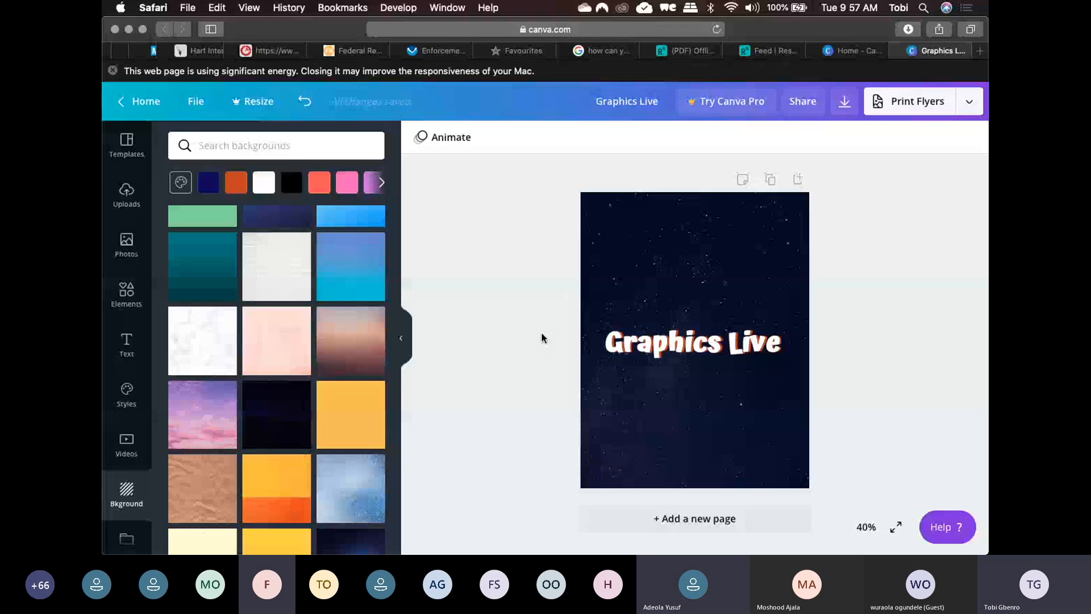
# - Add a heading reading "A COMEDY SPECIAL" under the "Graphics Live" title and set its font size to 24
pyautogui.click(126, 344)
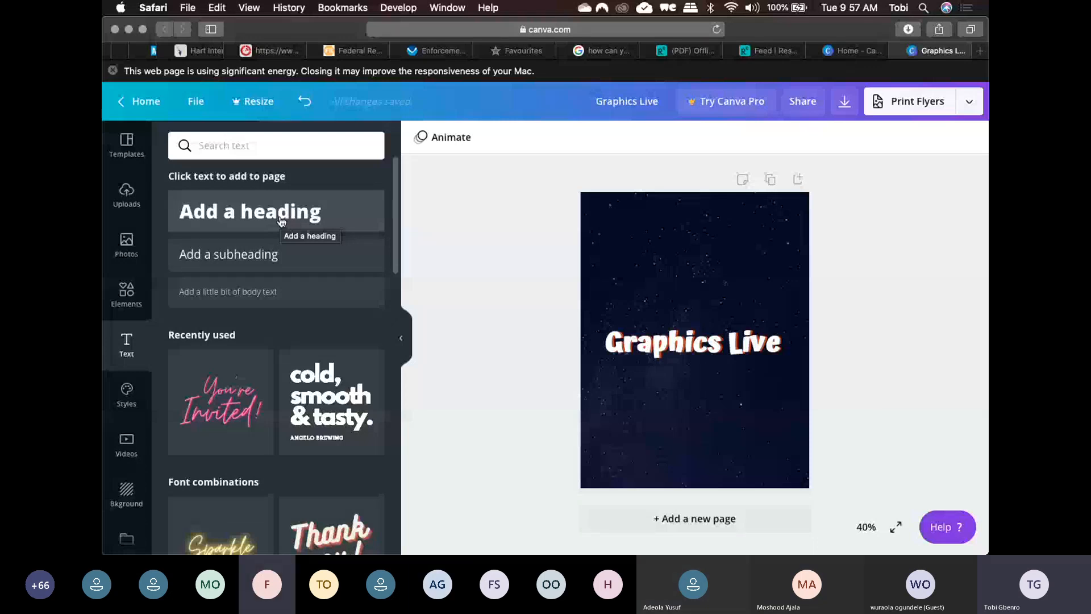
pyautogui.click(281, 222)
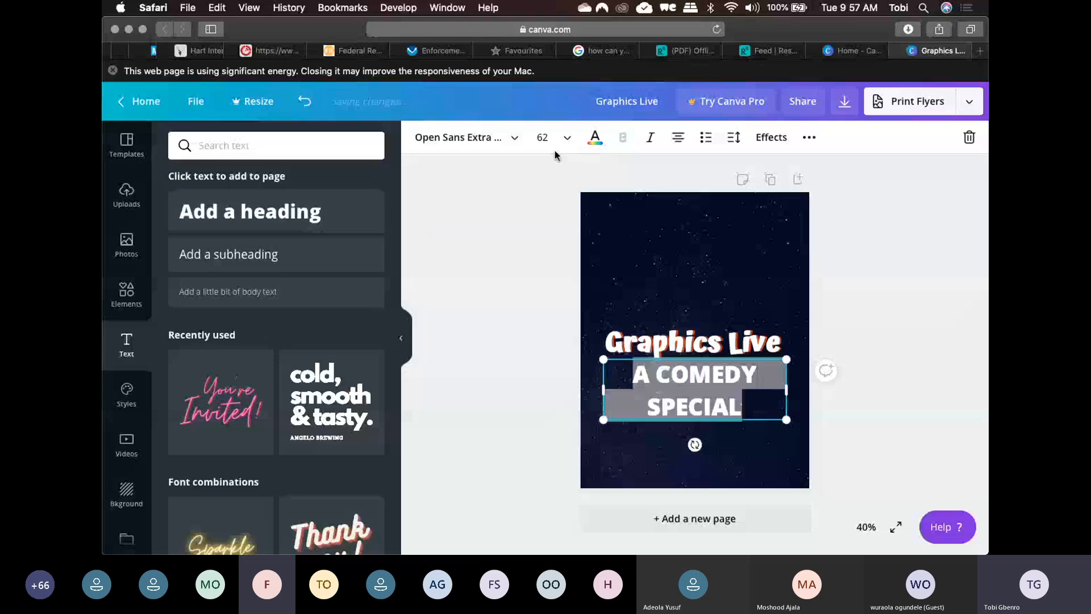
pyautogui.click(554, 138)
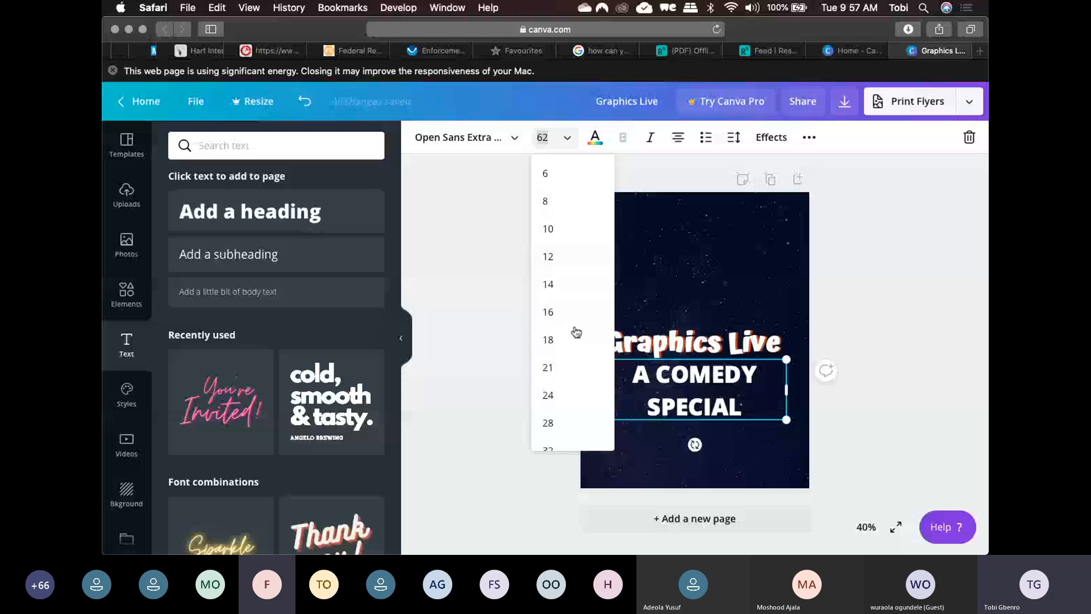
pyautogui.click(573, 395)
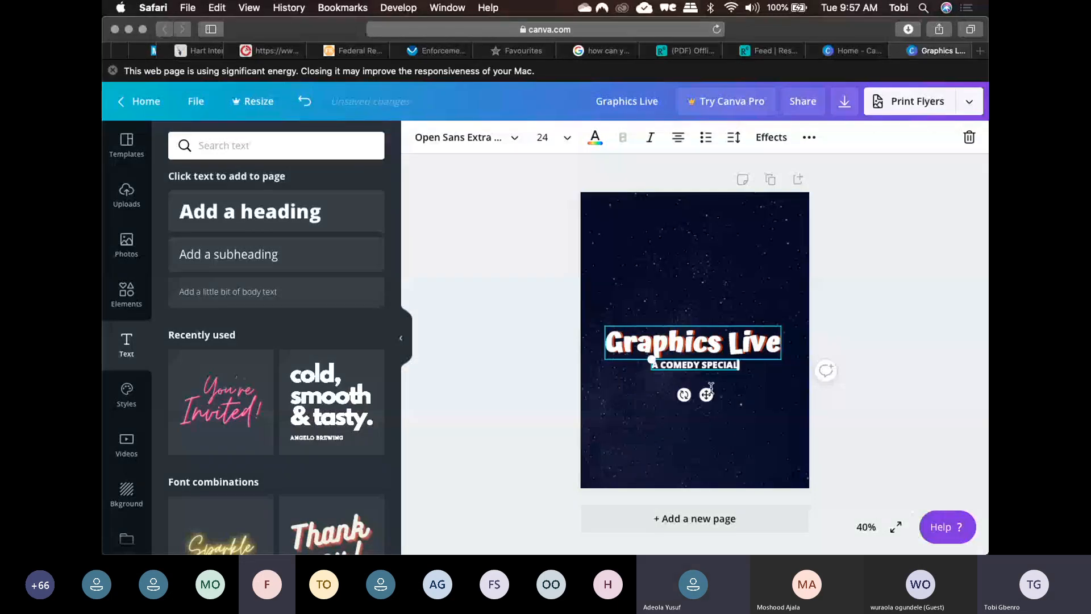
# - Change the font of the "A COMEDY SPECIAL" subtitle to Amiko Bold
pyautogui.click(515, 139)
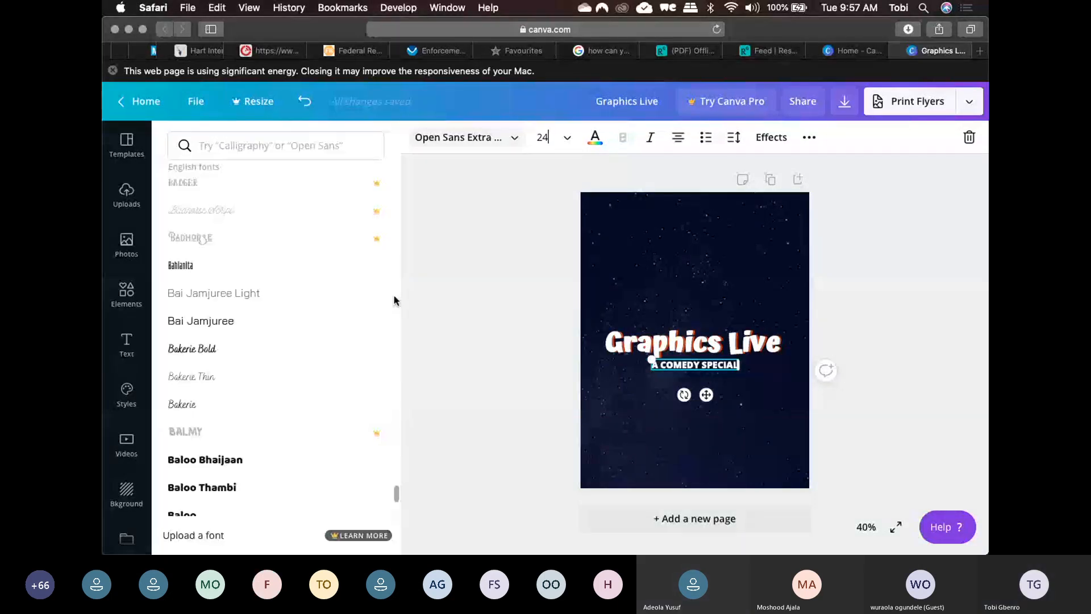
pyautogui.scroll(8, 300, 375)
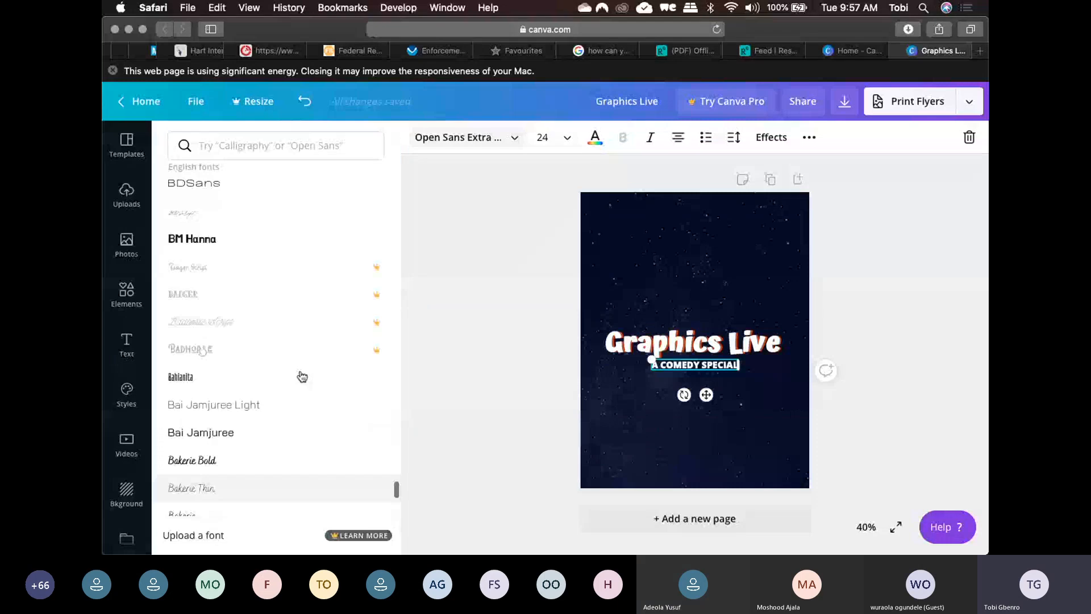
pyautogui.scroll(3, 302, 376)
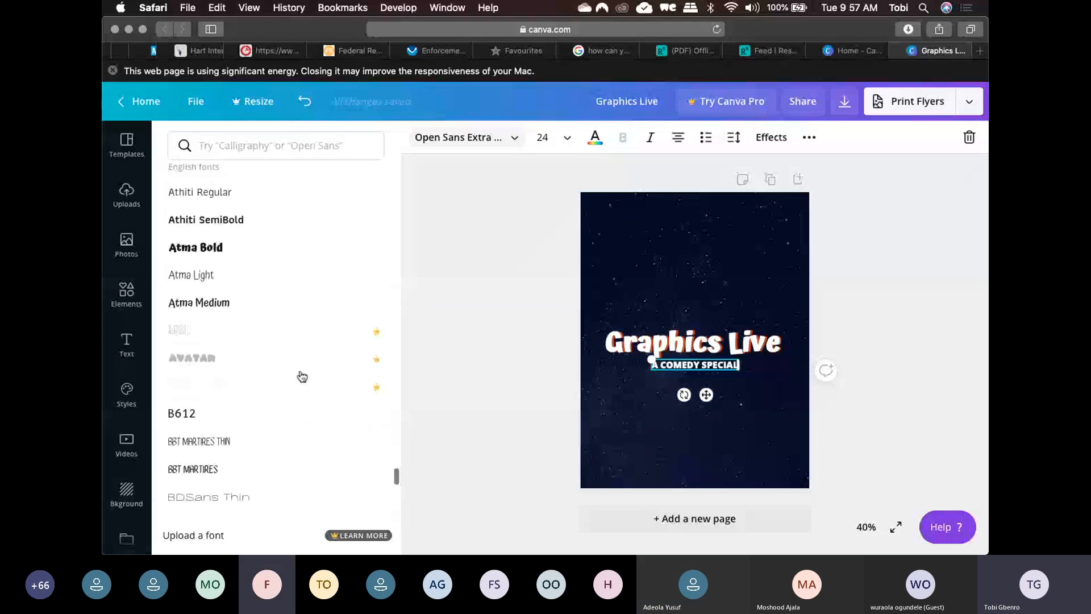
pyautogui.scroll(5, 302, 376)
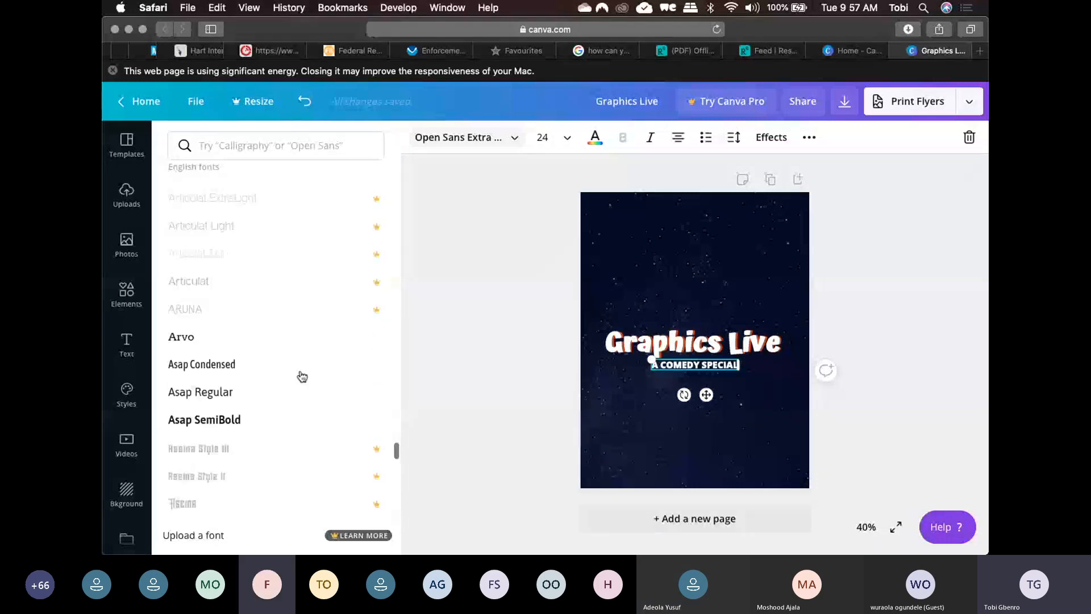
pyautogui.scroll(1, 302, 377)
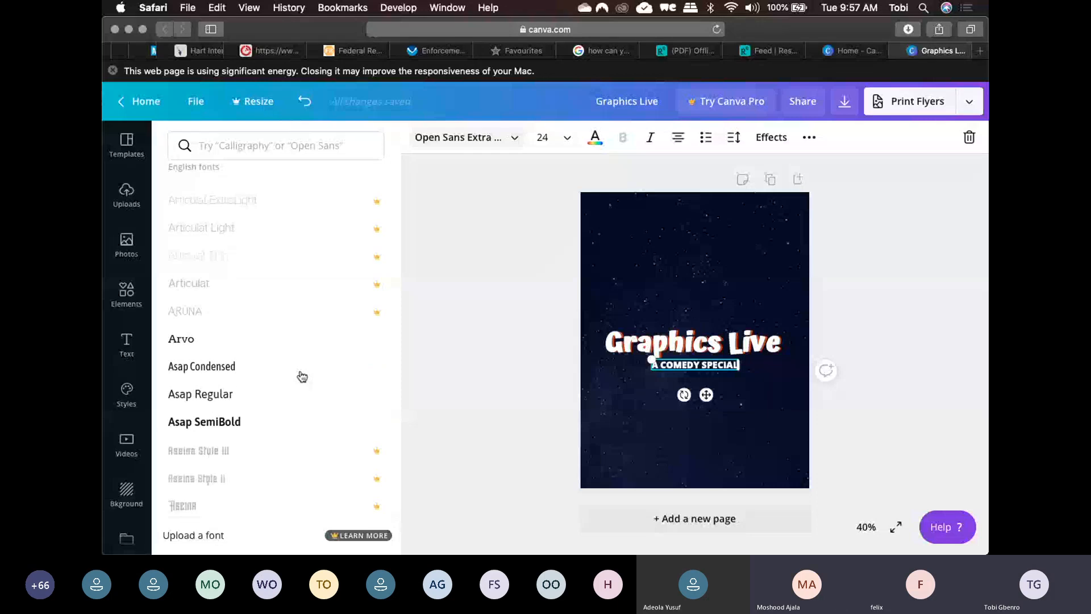
pyautogui.scroll(1, 301, 376)
pyautogui.scroll(5, 297, 378)
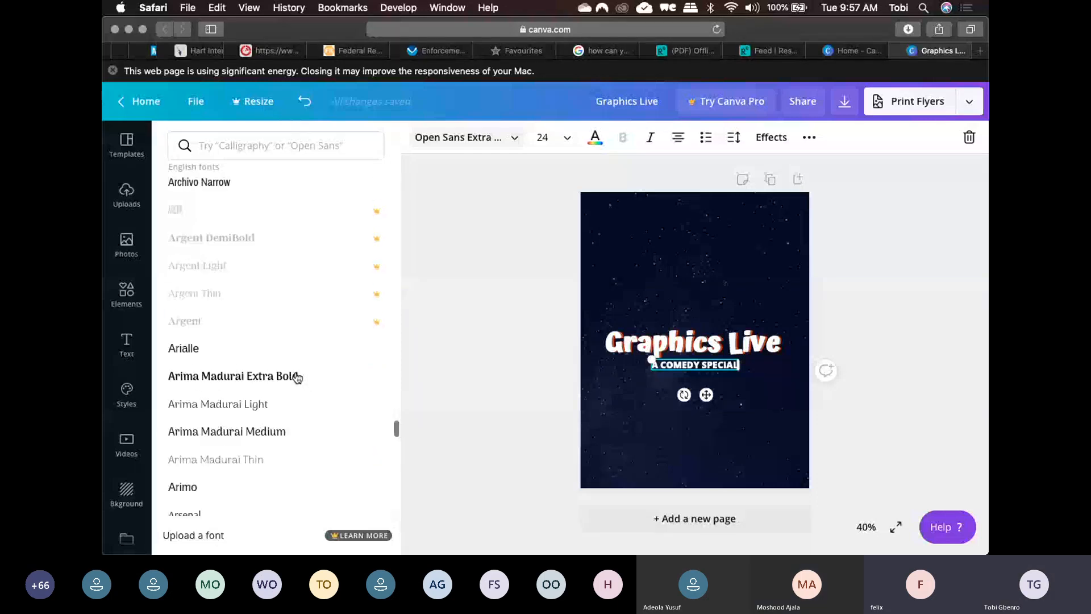
pyautogui.scroll(5, 297, 378)
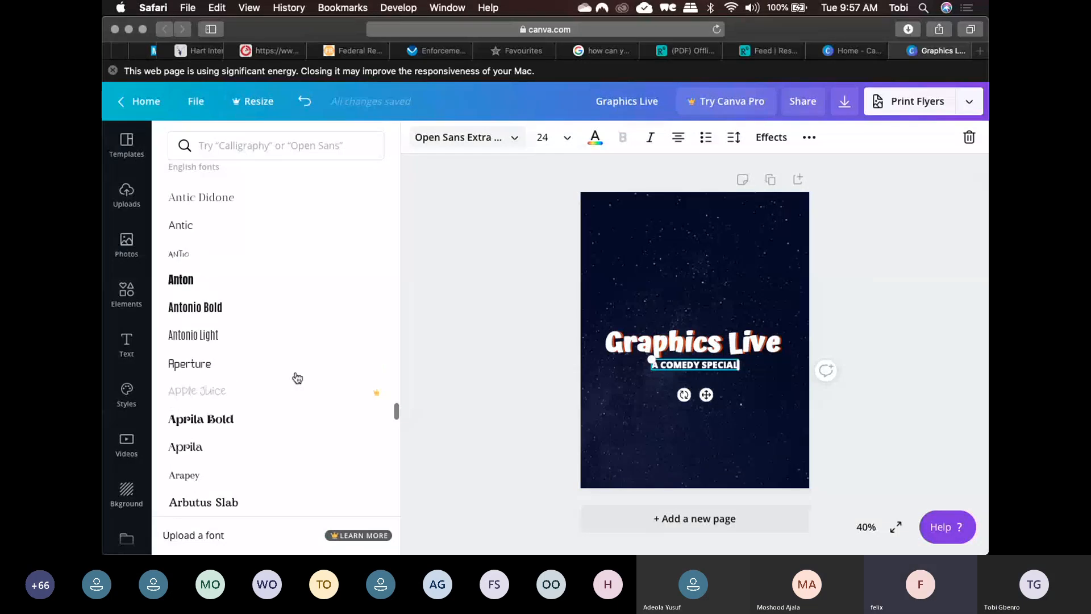
pyautogui.scroll(1, 298, 378)
pyautogui.scroll(1, 297, 378)
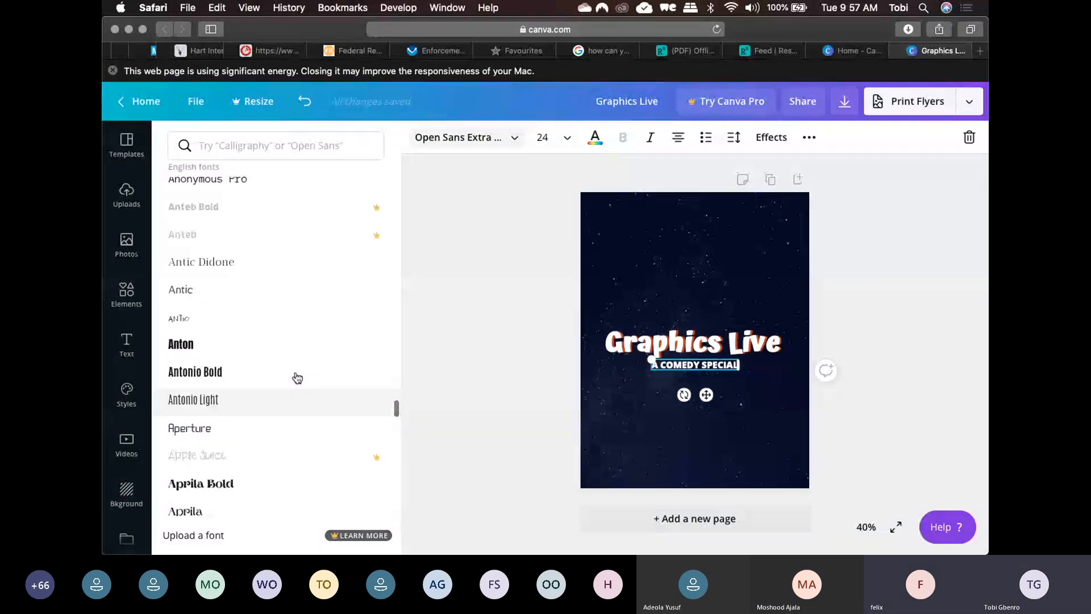
pyautogui.scroll(5, 297, 378)
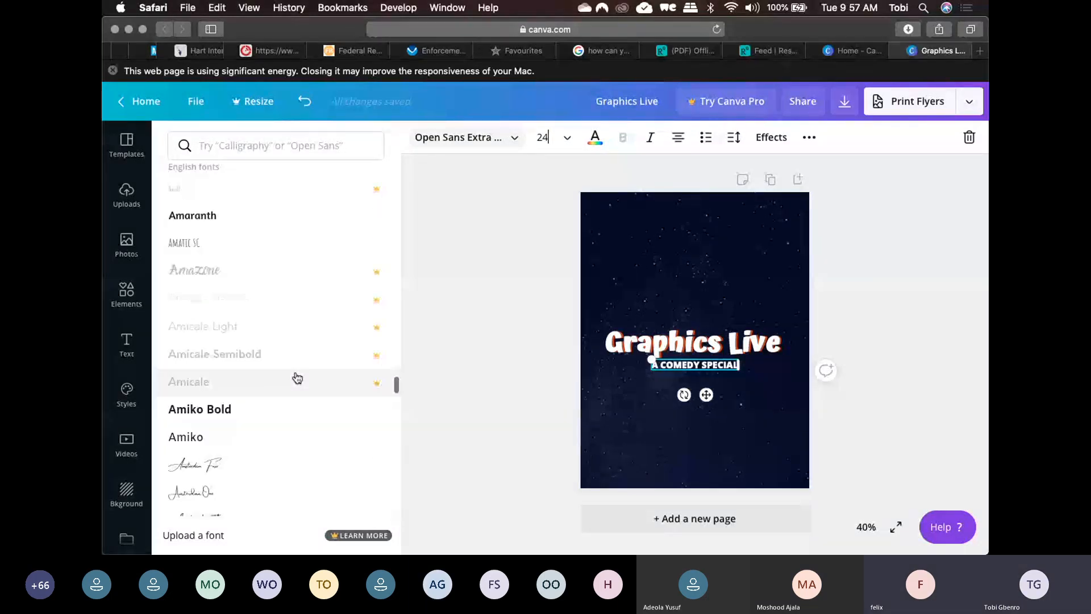
pyautogui.click(298, 378)
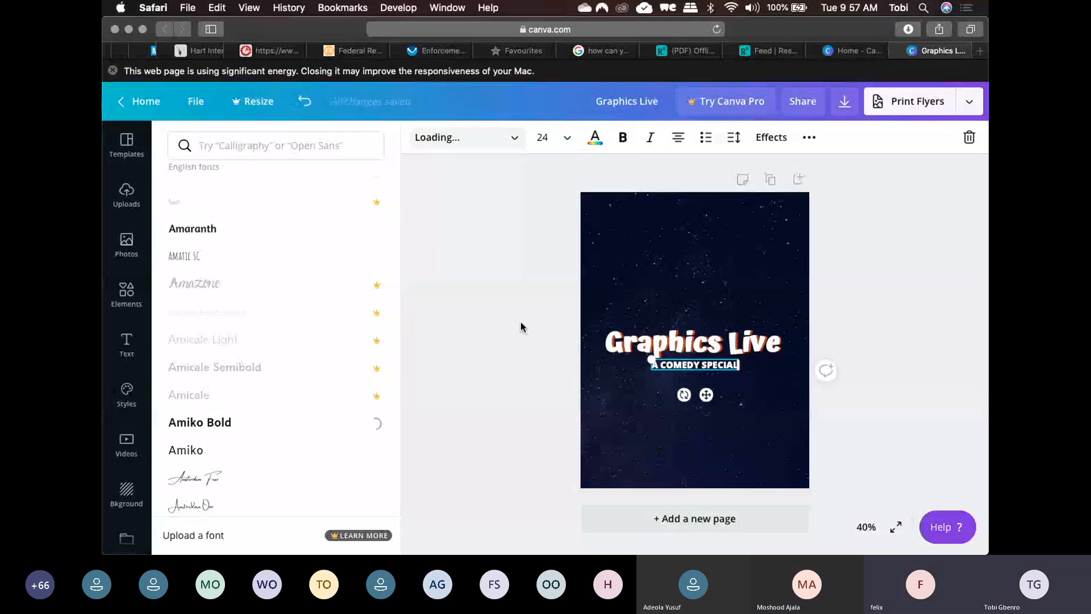
pyautogui.press('Escape')
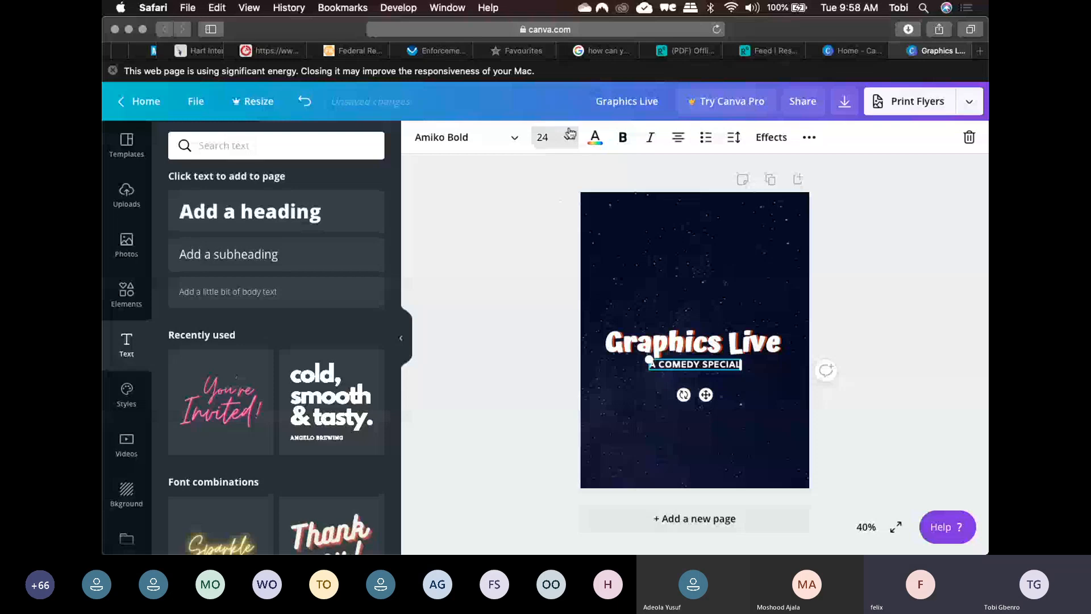
# - Set the "A COMEDY SPECIAL" subtitle to size 22 and place it centred with a small gap below the "Graphics Live" title
pyautogui.click(570, 134)
pyautogui.write('22')
pyautogui.press('Return')
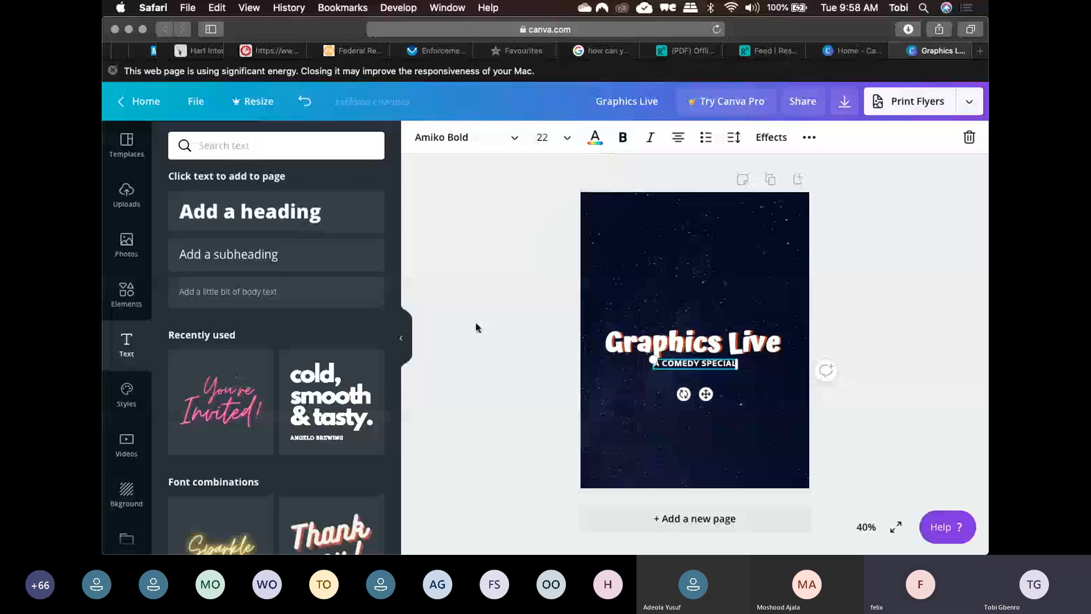
pyautogui.moveTo(706, 394); pyautogui.dragTo(706, 400)
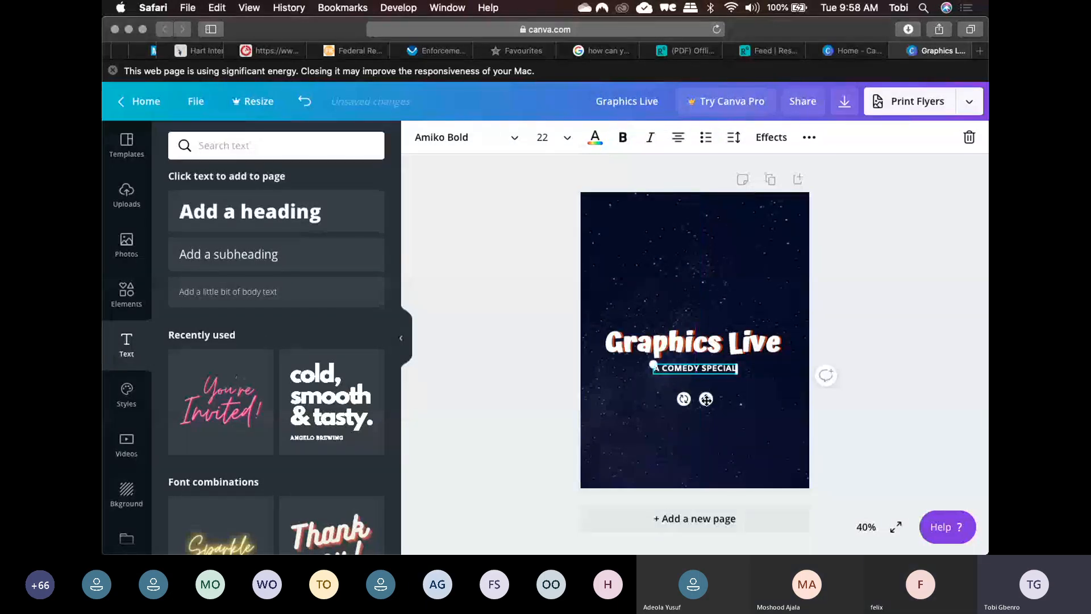
pyautogui.moveTo(706, 400); pyautogui.dragTo(706, 398)
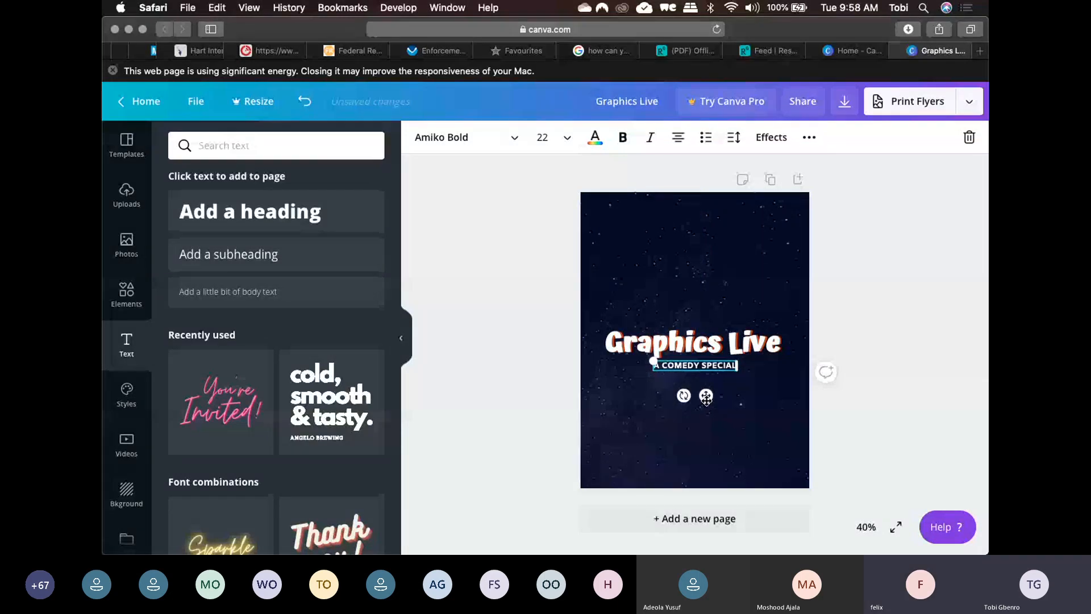
pyautogui.click(843, 317)
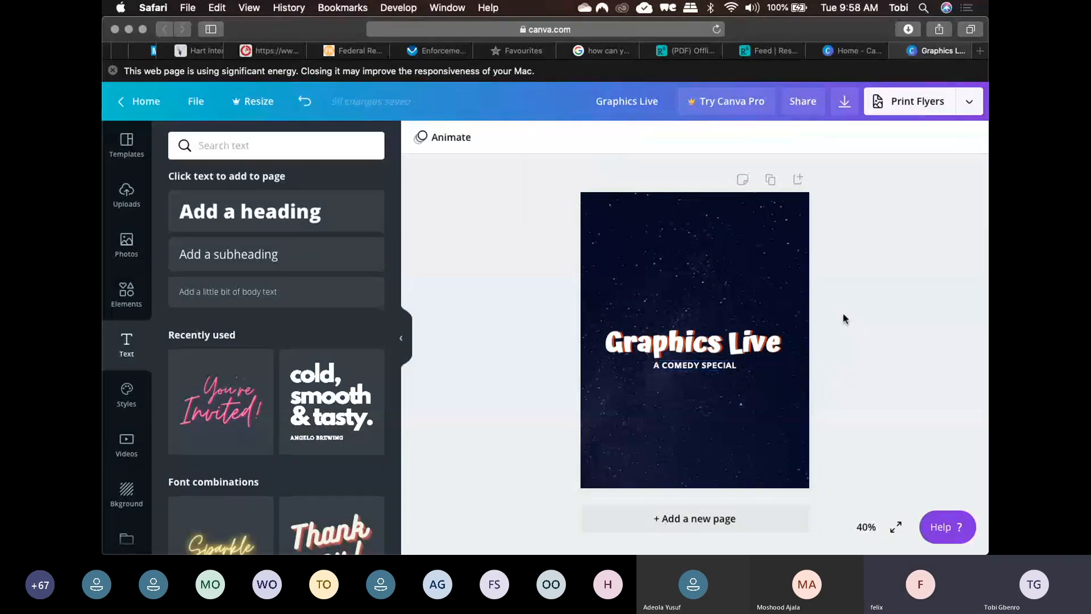
pyautogui.click(654, 364)
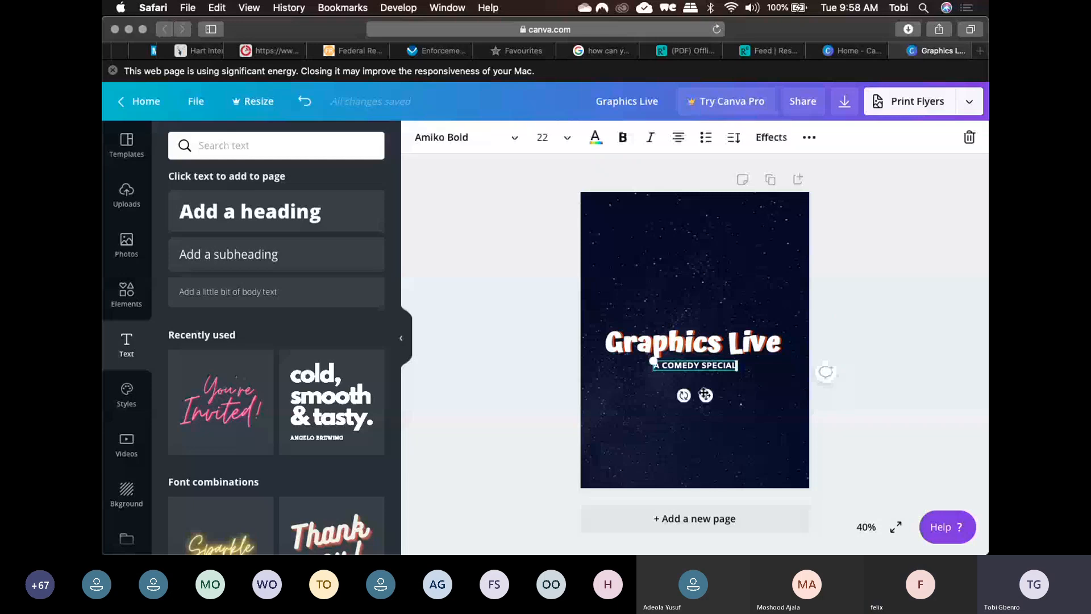
pyautogui.click(868, 242)
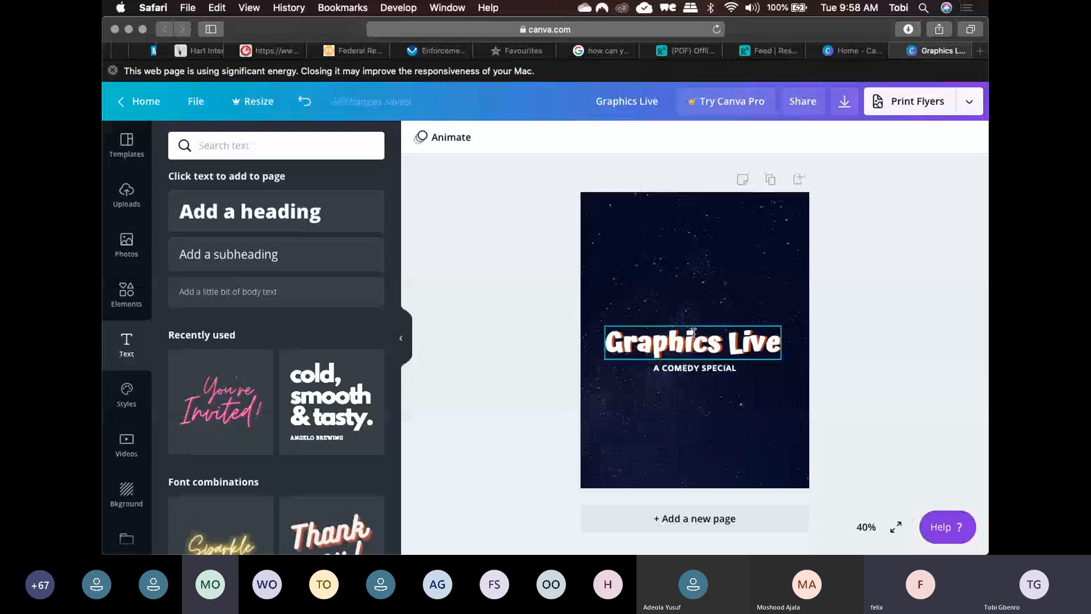
# - Examine the "Graphics Live" title layers and the subtitle as one group at 50% zoom, leaving nothing selected
pyautogui.scroll(2, 693, 332)
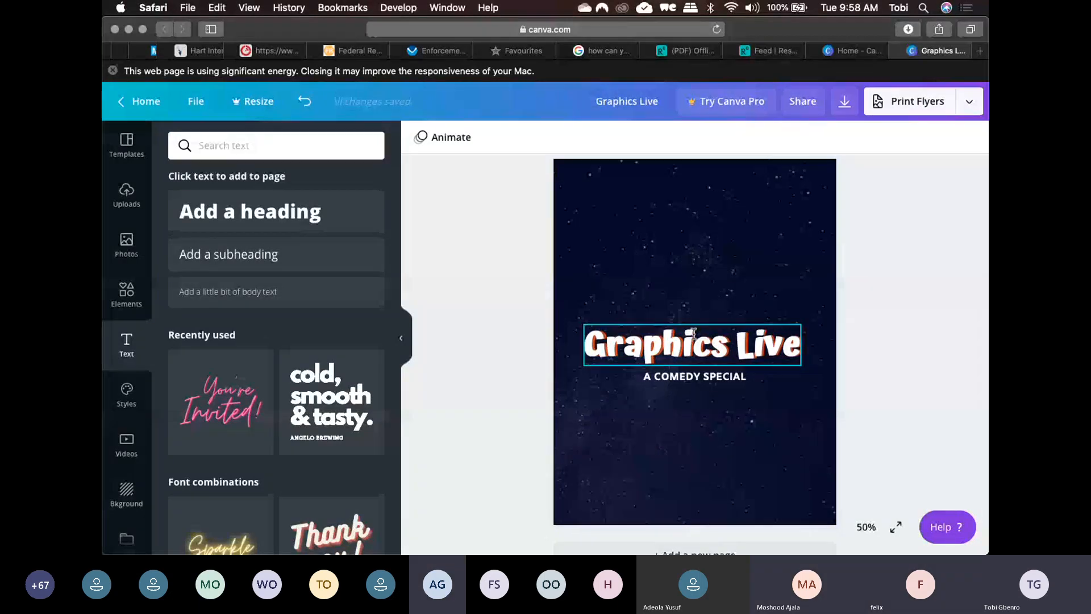
pyautogui.moveTo(818, 429); pyautogui.dragTo(543, 278)
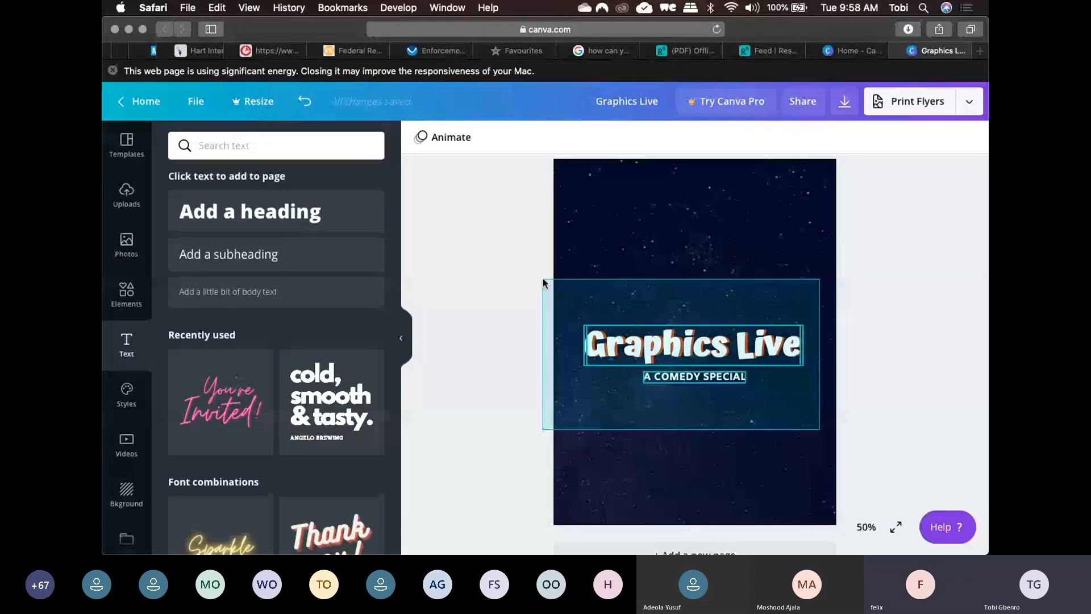
pyautogui.click(914, 347)
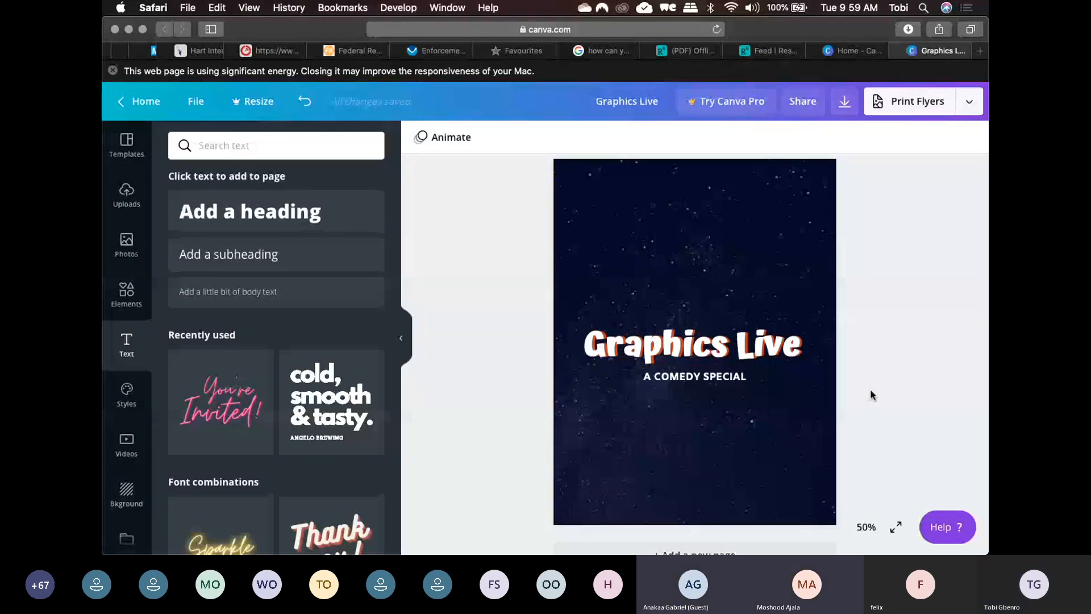
# - Switch to Microsoft Teams, mute everyone in the meeting, and return to the Canva flyer
pyautogui.hotkey('ctrl', 'Up')
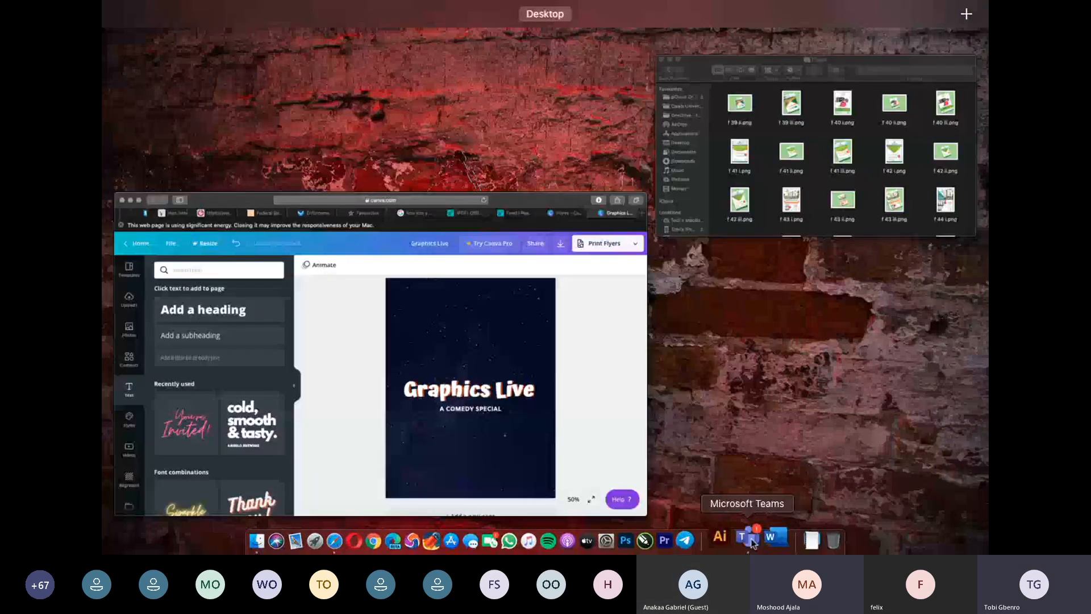
pyautogui.click(748, 537)
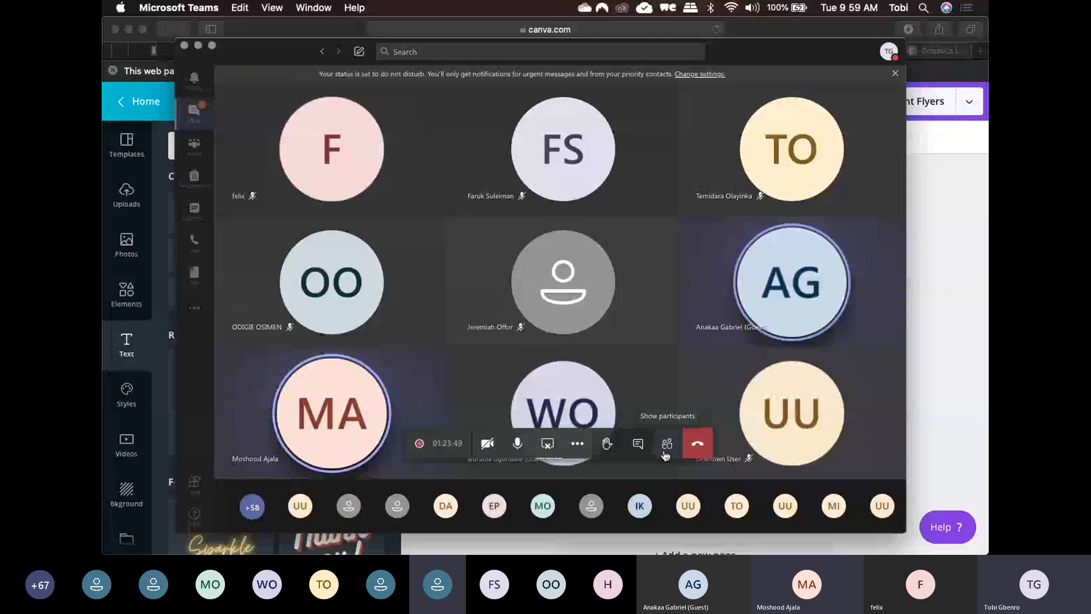
pyautogui.click(665, 452)
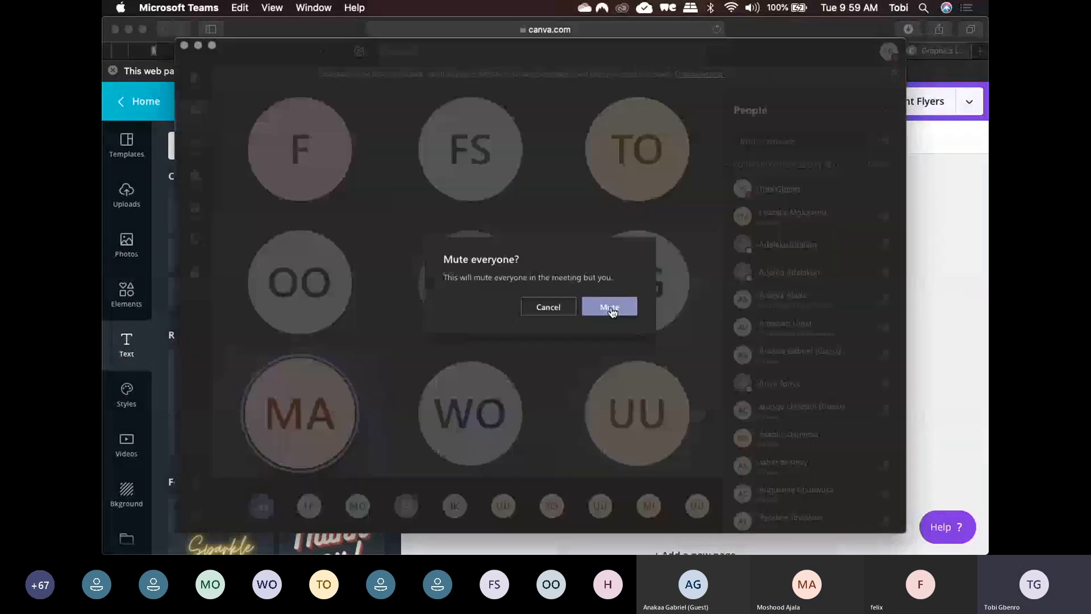
pyautogui.click(610, 307)
pyautogui.click(960, 312)
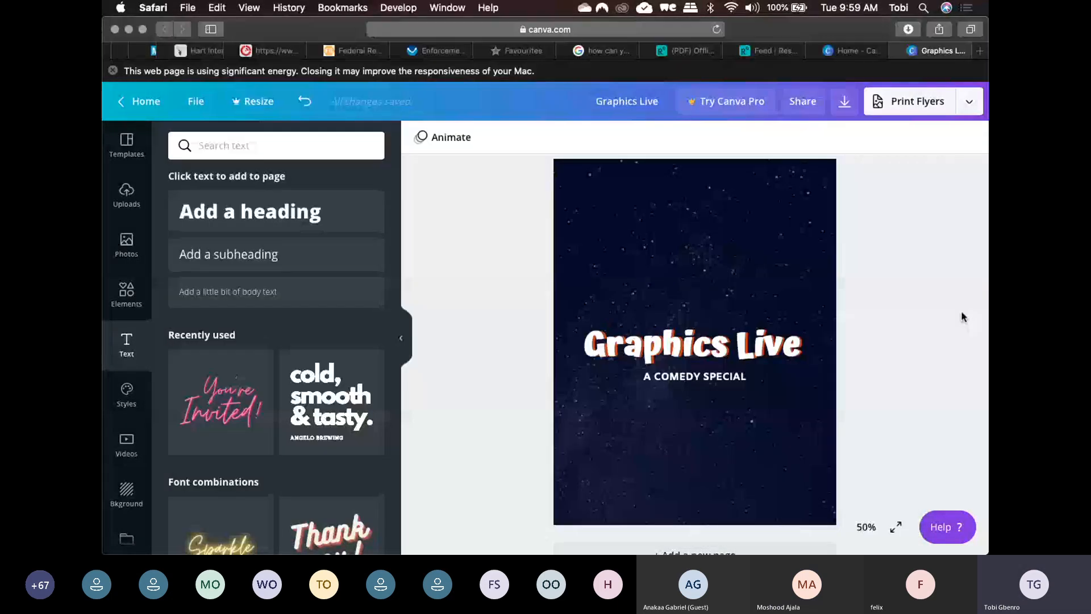
# - Add a subheading reading "18th August, 2020" and place it centred below the "A COMEDY SPECIAL" subtitle
pyautogui.scroll(-1, 781, 394)
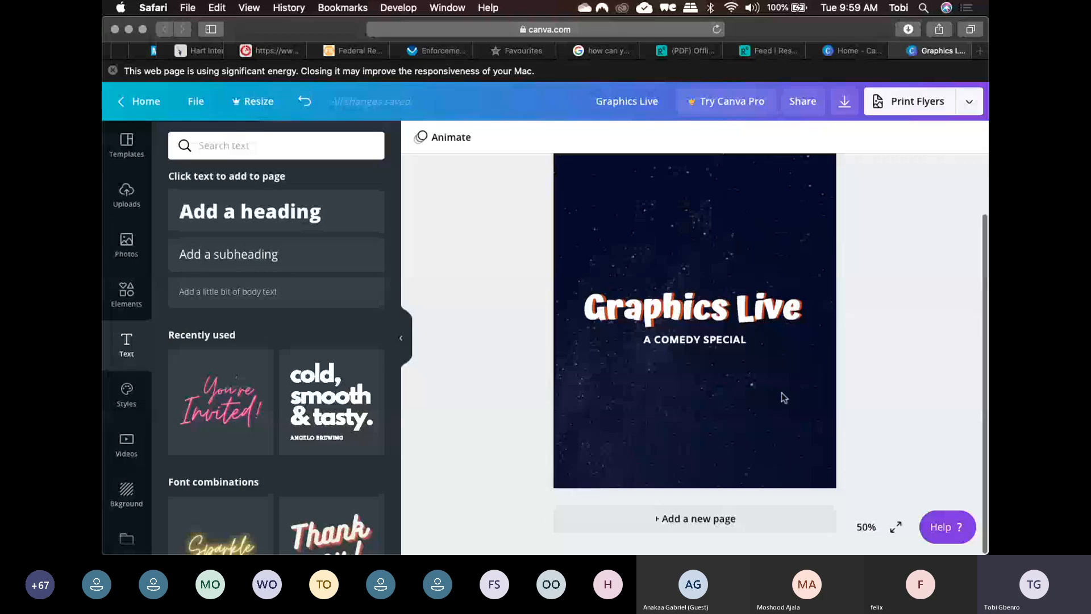
pyautogui.scroll(2, 784, 397)
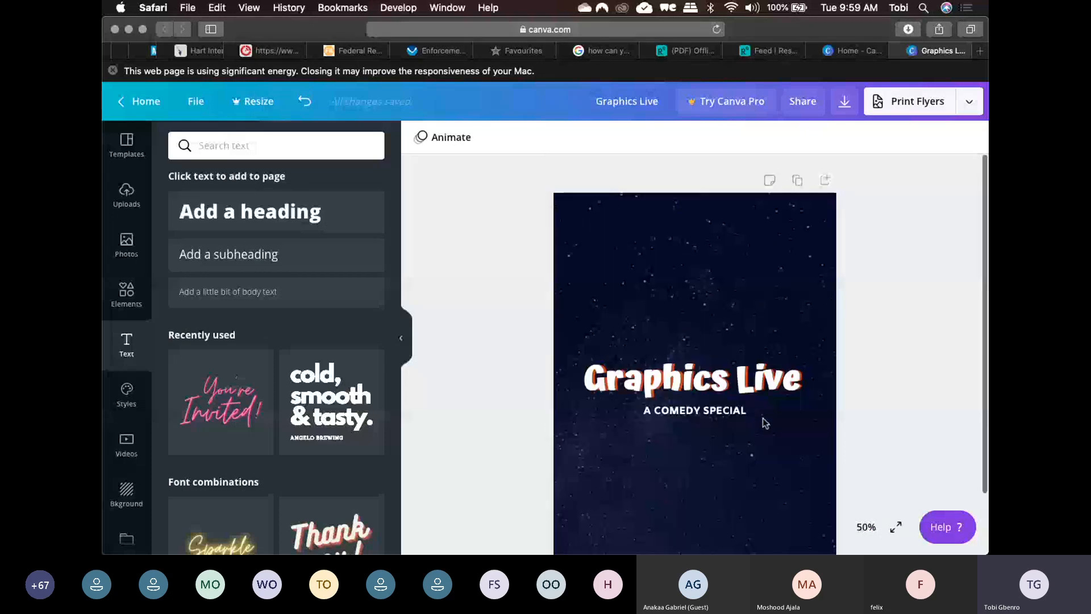
pyautogui.scroll(-2, 764, 423)
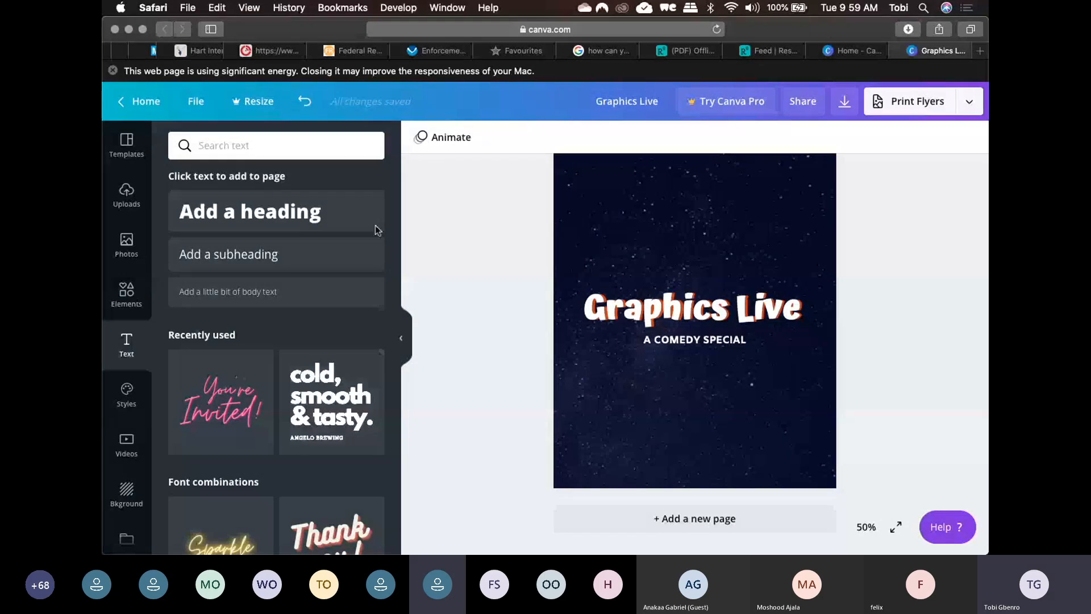
pyautogui.click(255, 268)
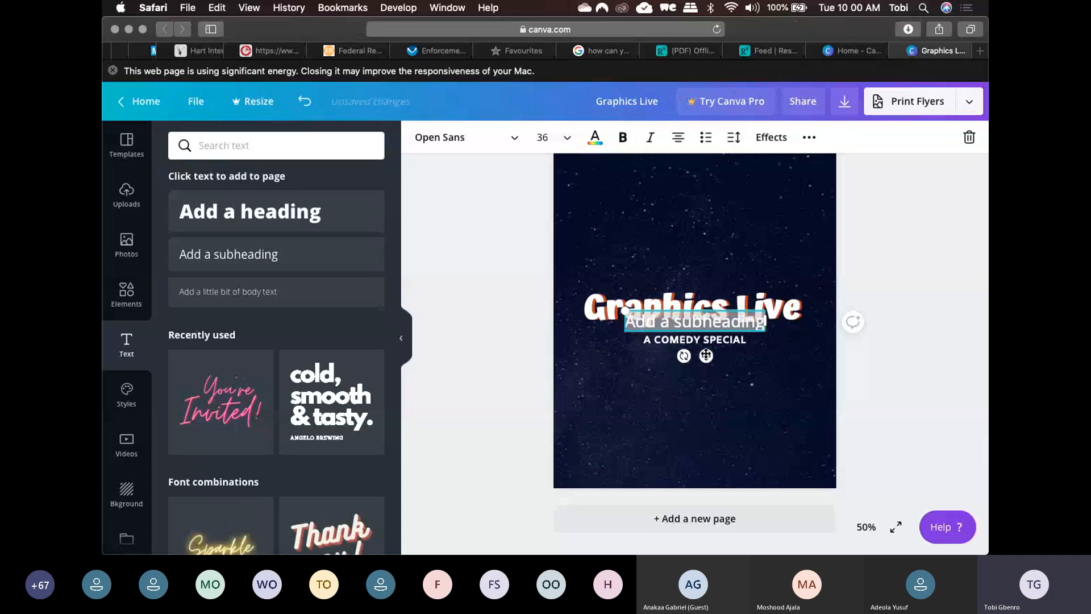
pyautogui.moveTo(705, 355); pyautogui.dragTo(706, 419)
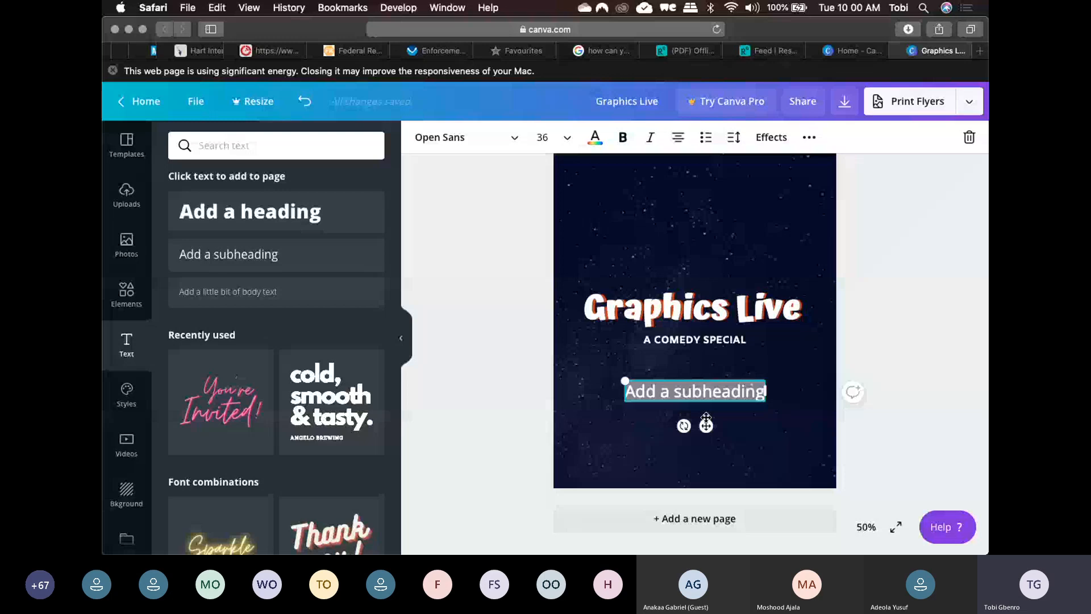
pyautogui.write('18')
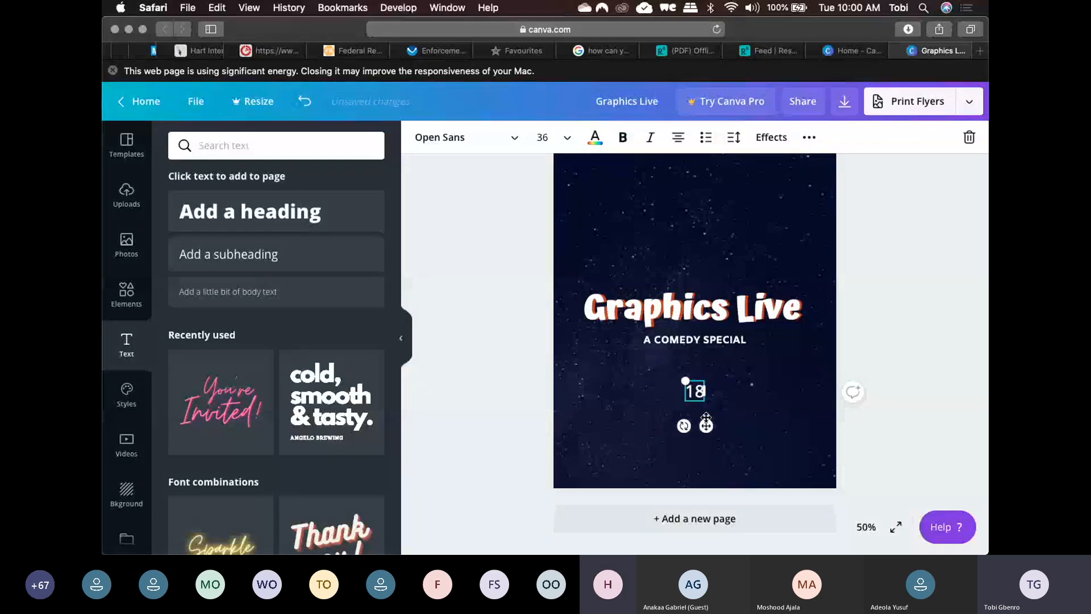
pyautogui.write('th August, 2020')
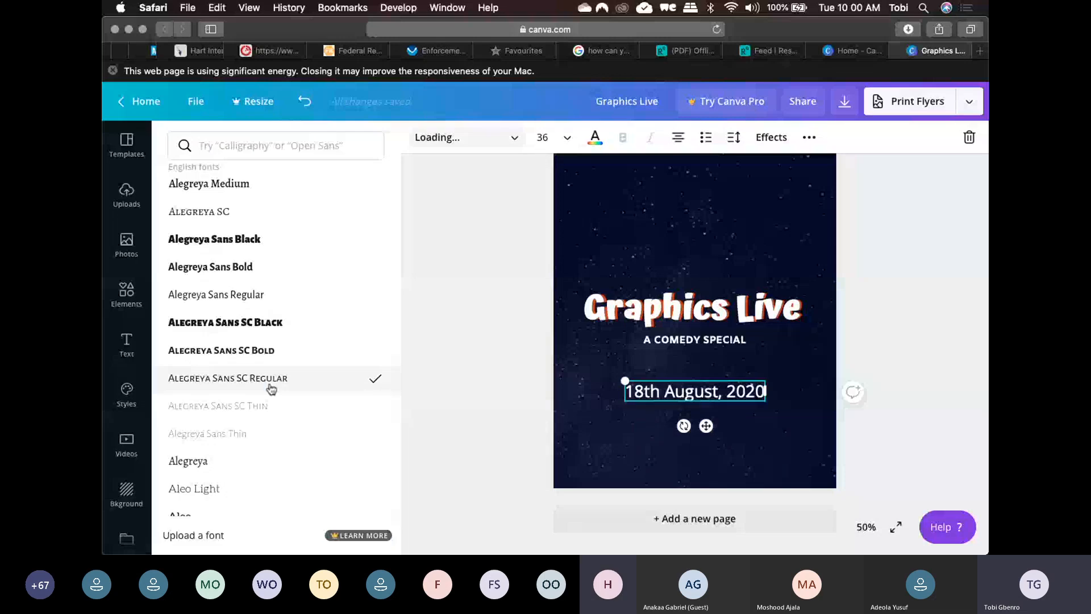
# - Set the date text's font to Alegreya Sans SC Regular and move it slightly closer to the "A COMEDY SPECIAL" subtitle
pyautogui.click(271, 388)
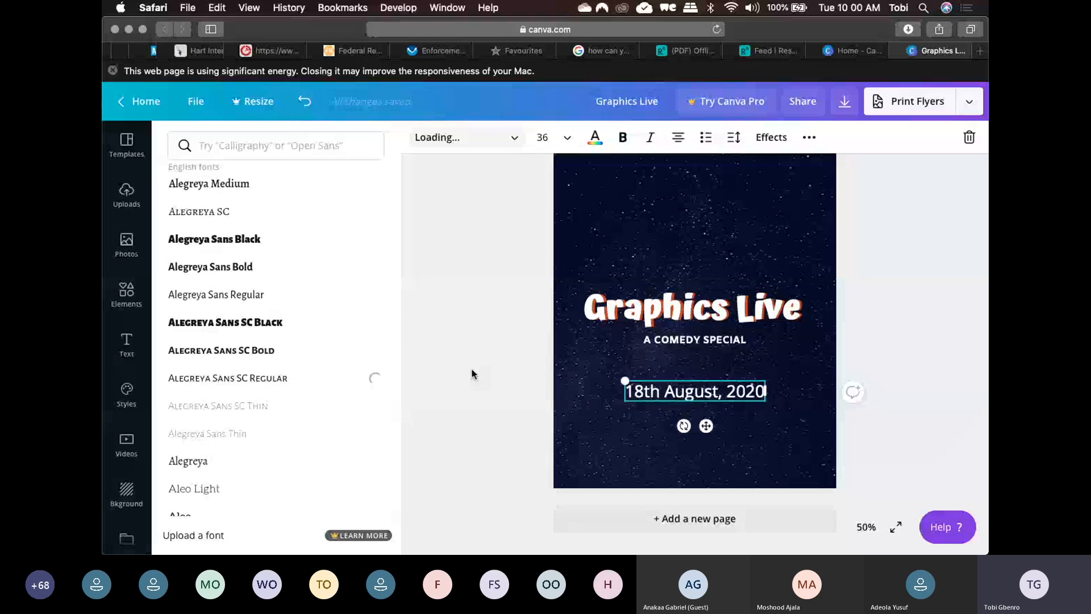
pyautogui.click(472, 374)
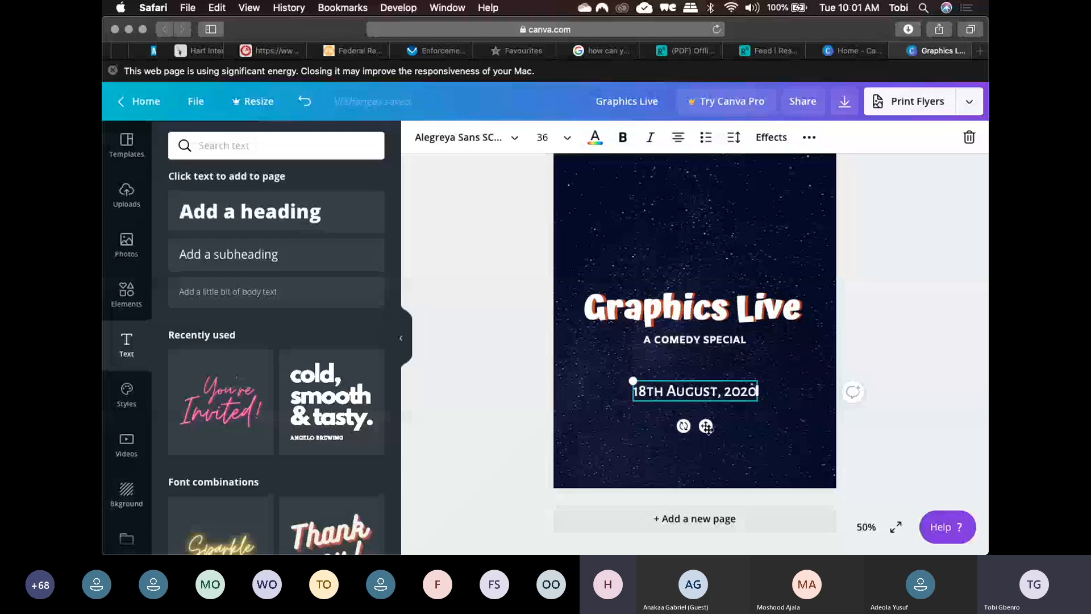
pyautogui.moveTo(706, 426); pyautogui.dragTo(705, 415)
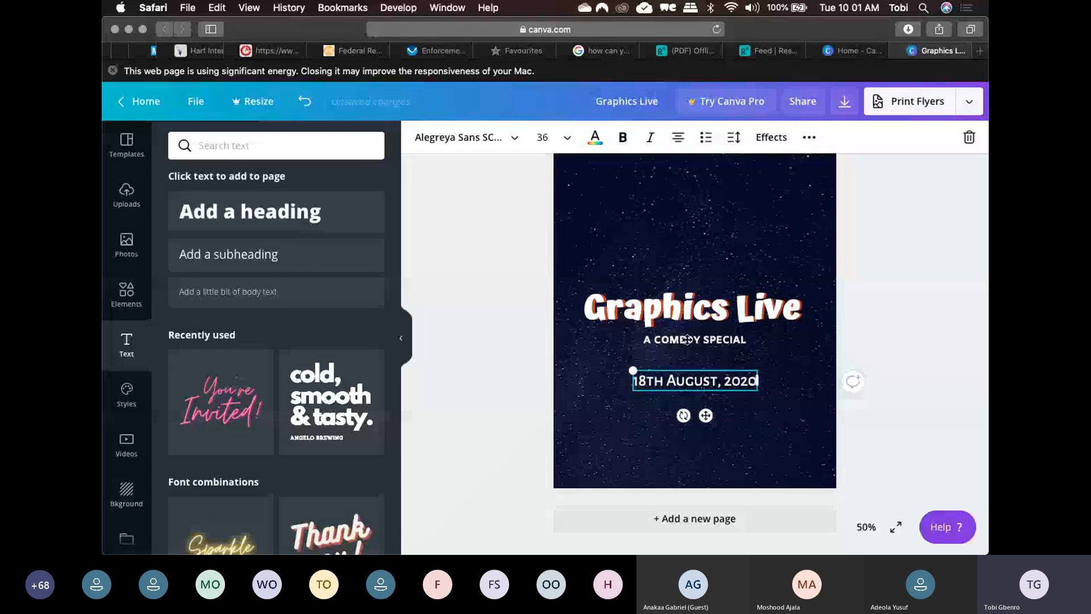
# - Set the date text's font size to 33 and leave it deselected
pyautogui.click(568, 140)
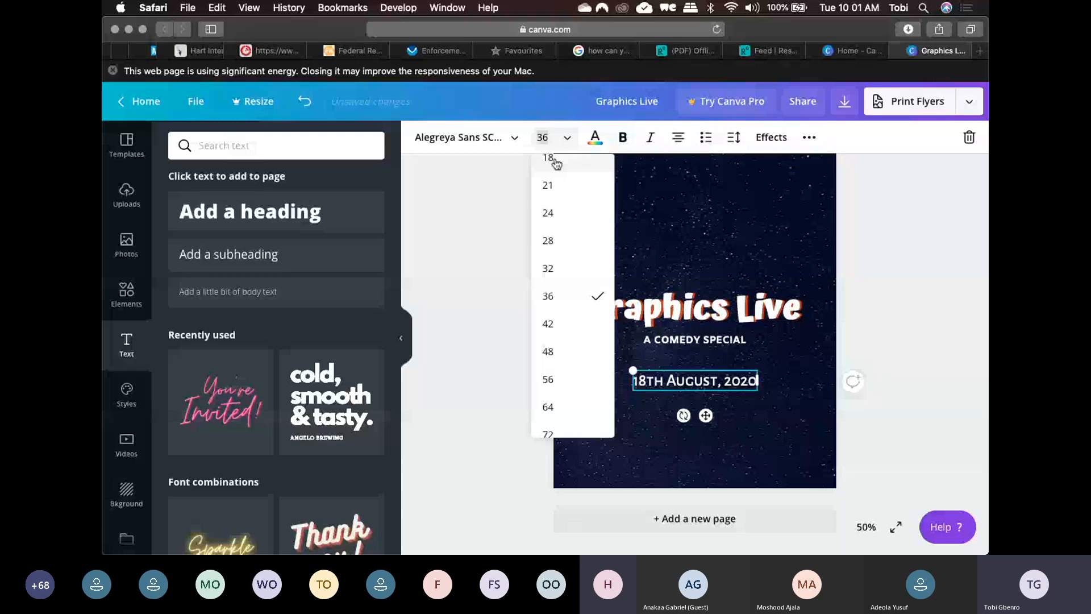
pyautogui.write('33')
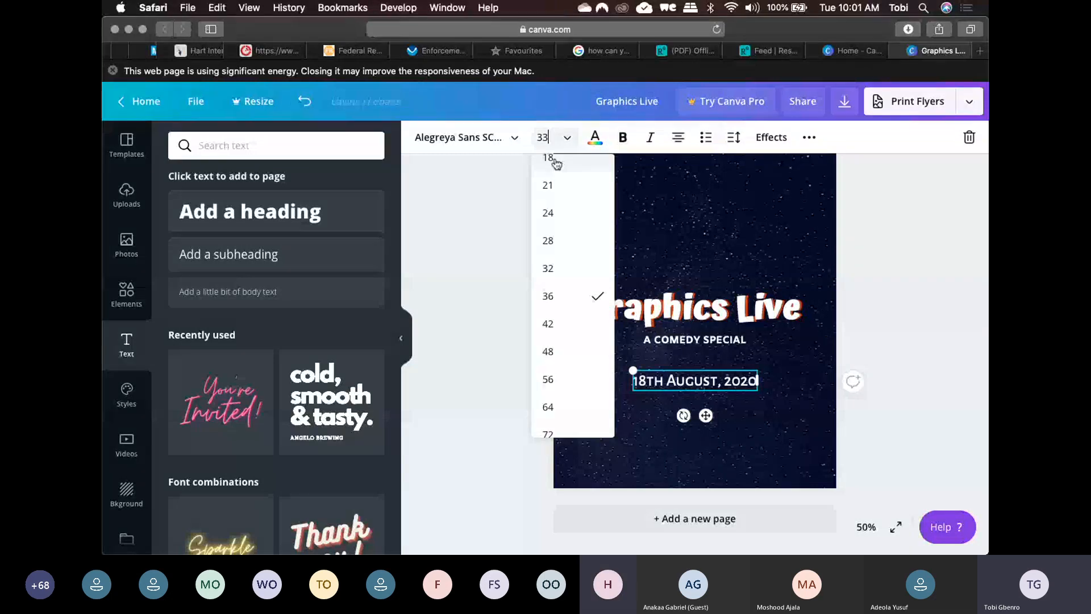
pyautogui.press('Return')
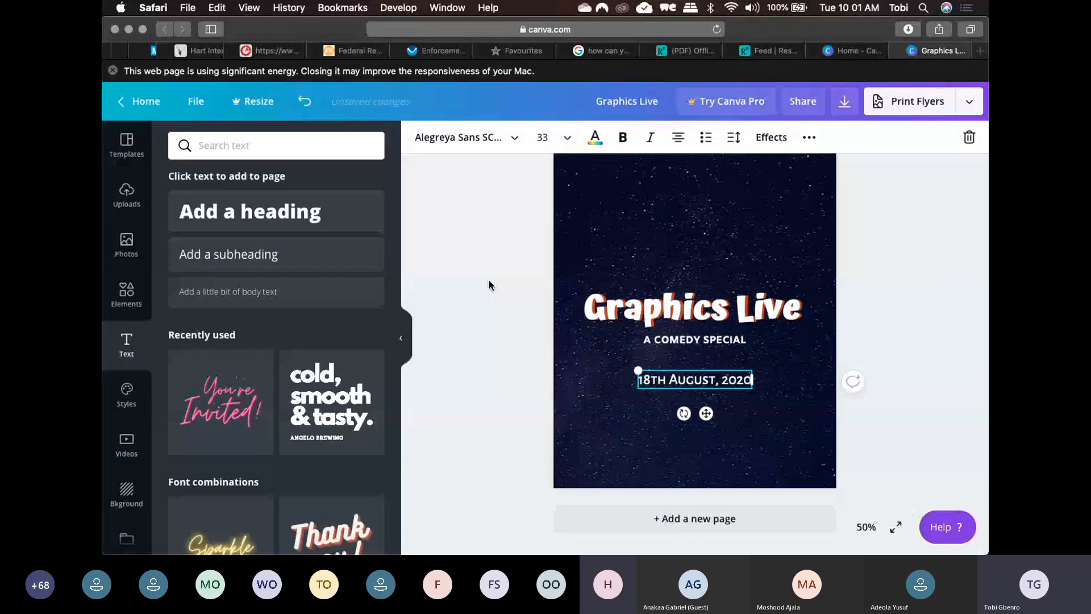
pyautogui.click(488, 286)
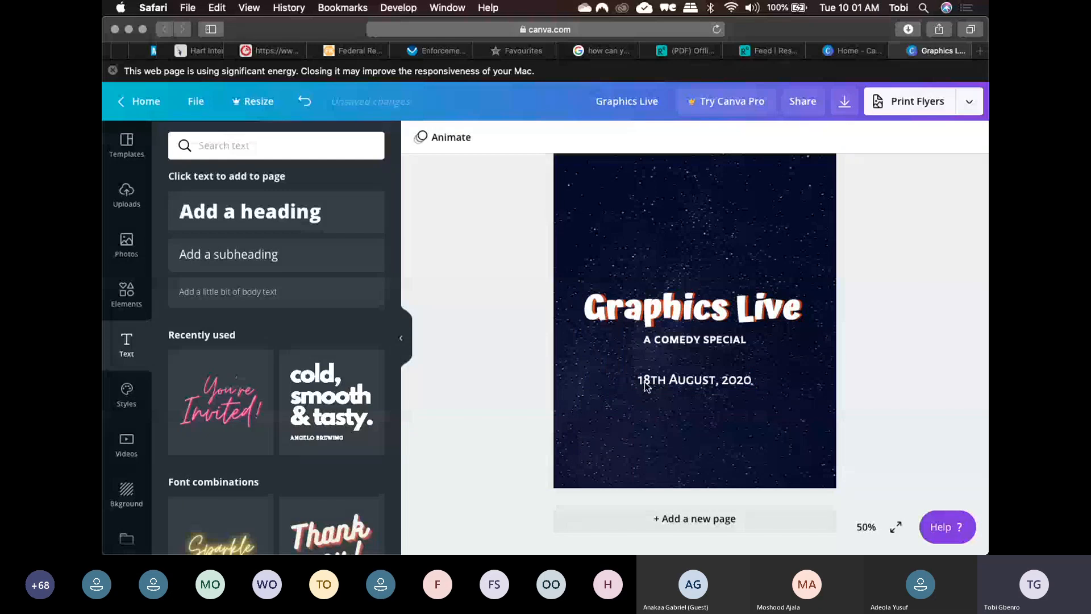
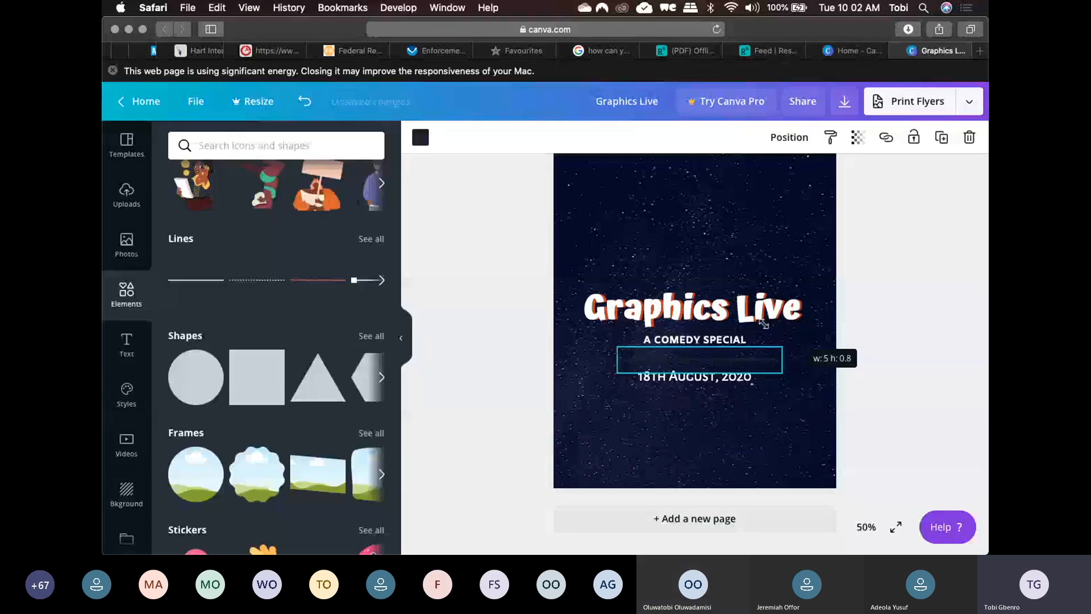
# - Try shrinking the dark line element between the subtitle and the date, and delete it
pyautogui.moveTo(763, 323); pyautogui.dragTo(715, 321)
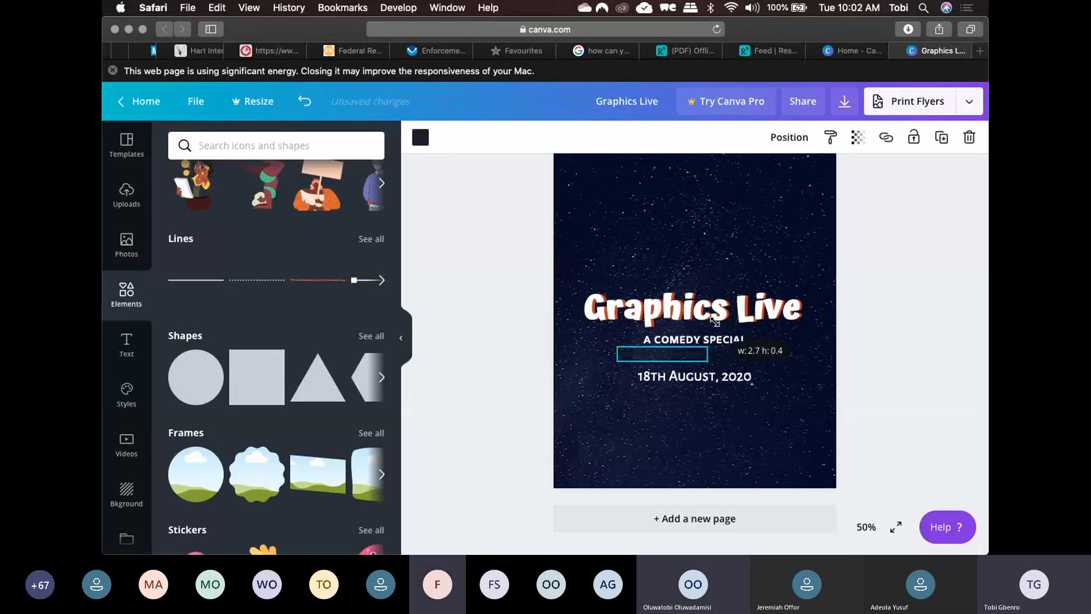
pyautogui.moveTo(715, 321); pyautogui.dragTo(715, 321)
pyautogui.click(714, 322)
pyautogui.click(659, 353)
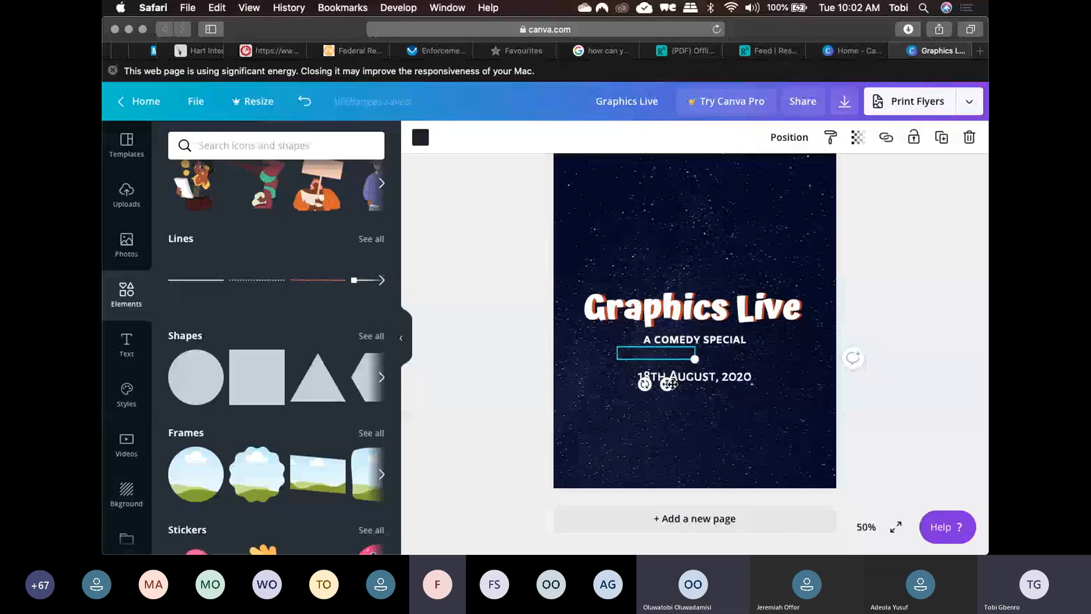
pyautogui.press('Delete')
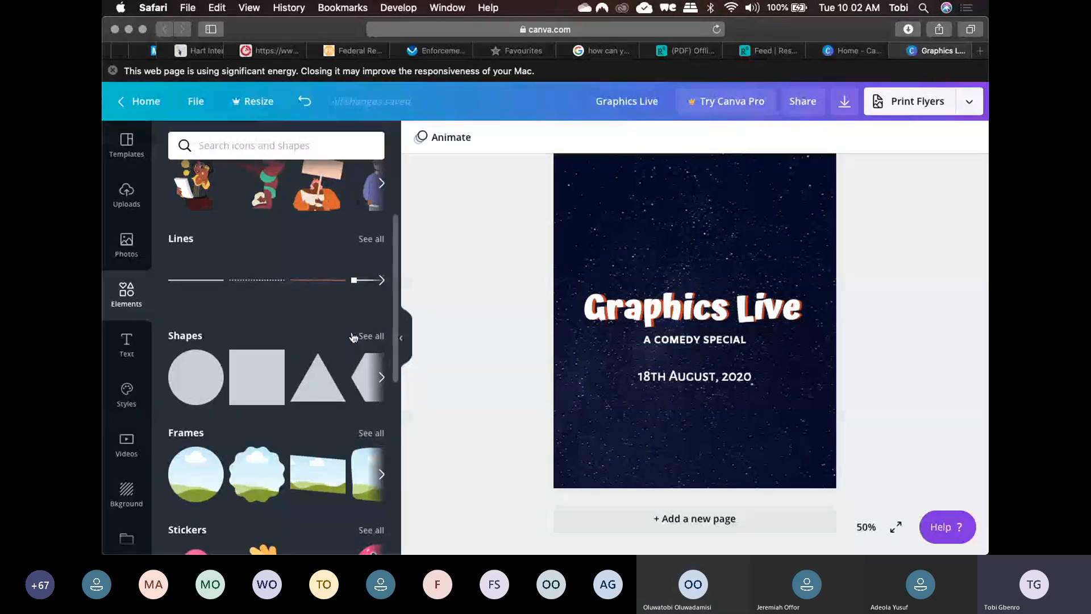
# - Add a square shape to the flyer and fill it with white
pyautogui.click(238, 386)
pyautogui.moveTo(616, 226); pyautogui.dragTo(624, 365)
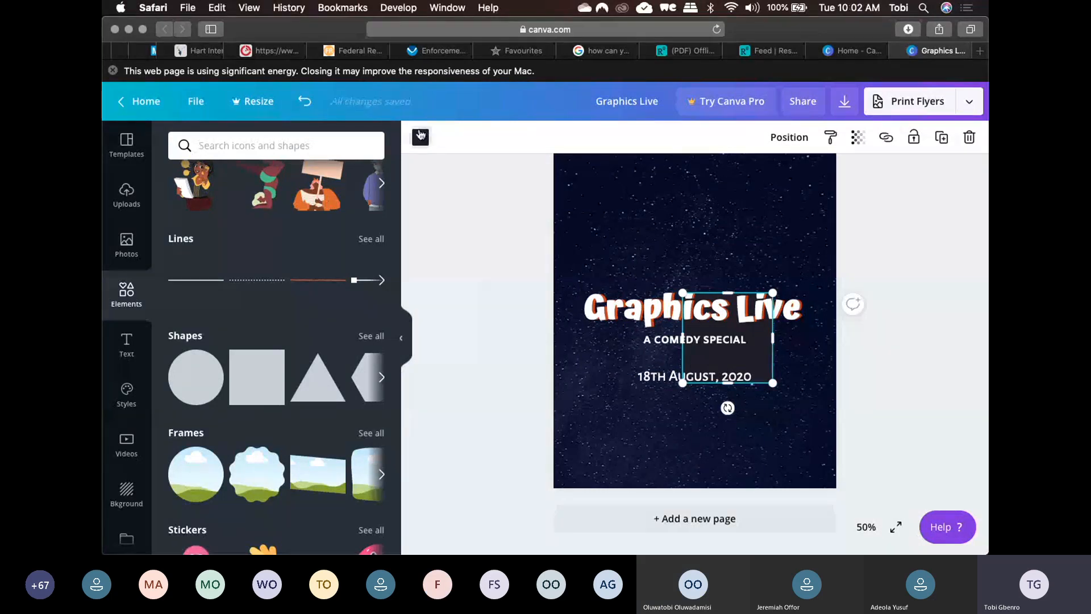
pyautogui.click(421, 136)
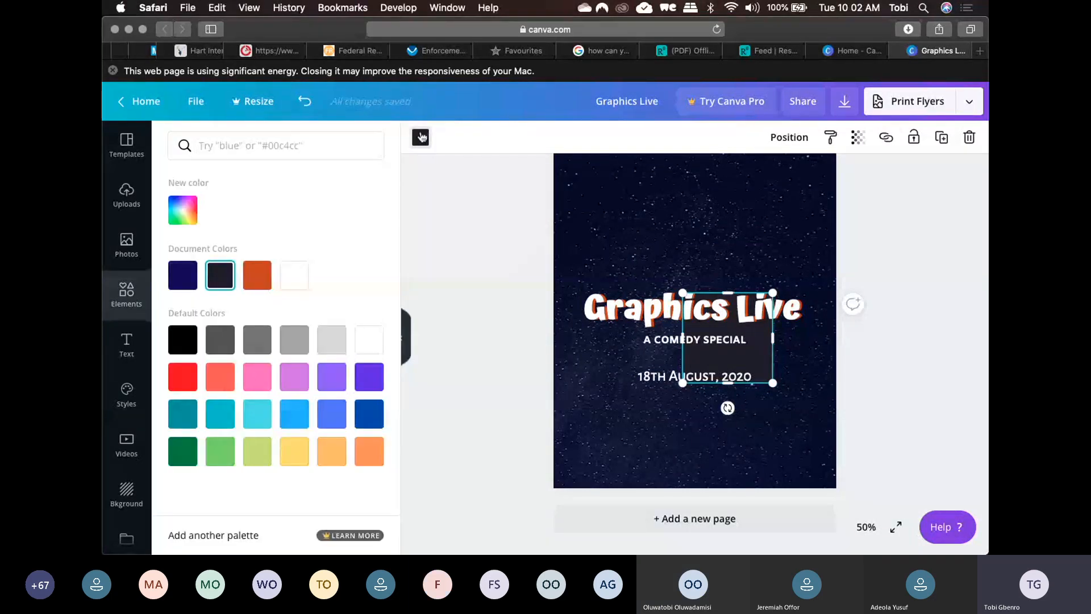
pyautogui.click(303, 285)
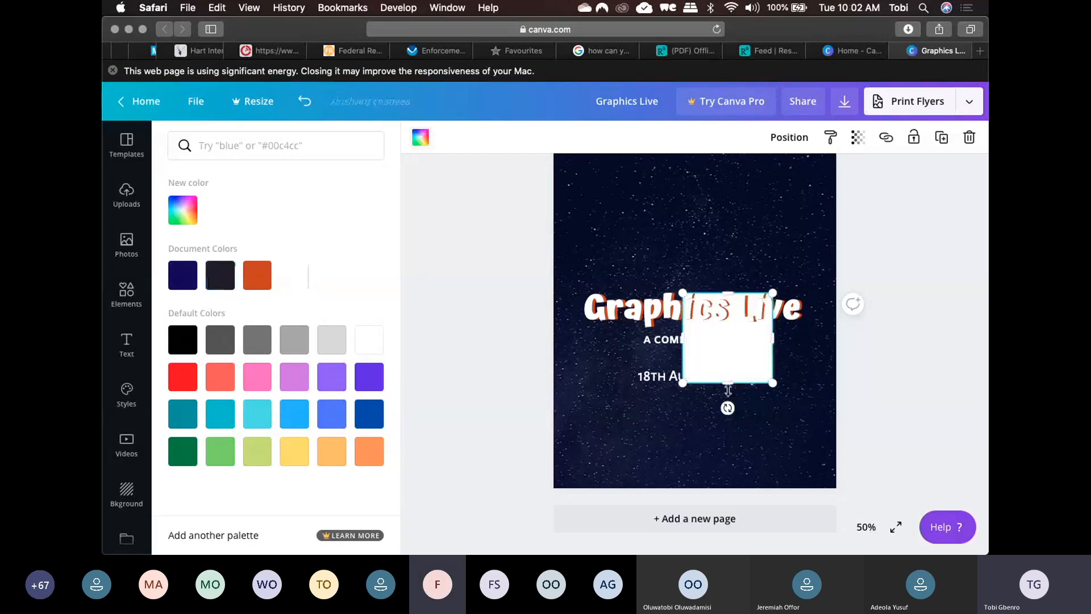
# - Try to turn the white square into a divider by widening it, centring it on the page and reducing its height
pyautogui.moveTo(719, 360); pyautogui.dragTo(659, 343)
pyautogui.moveTo(713, 321); pyautogui.dragTo(790, 330)
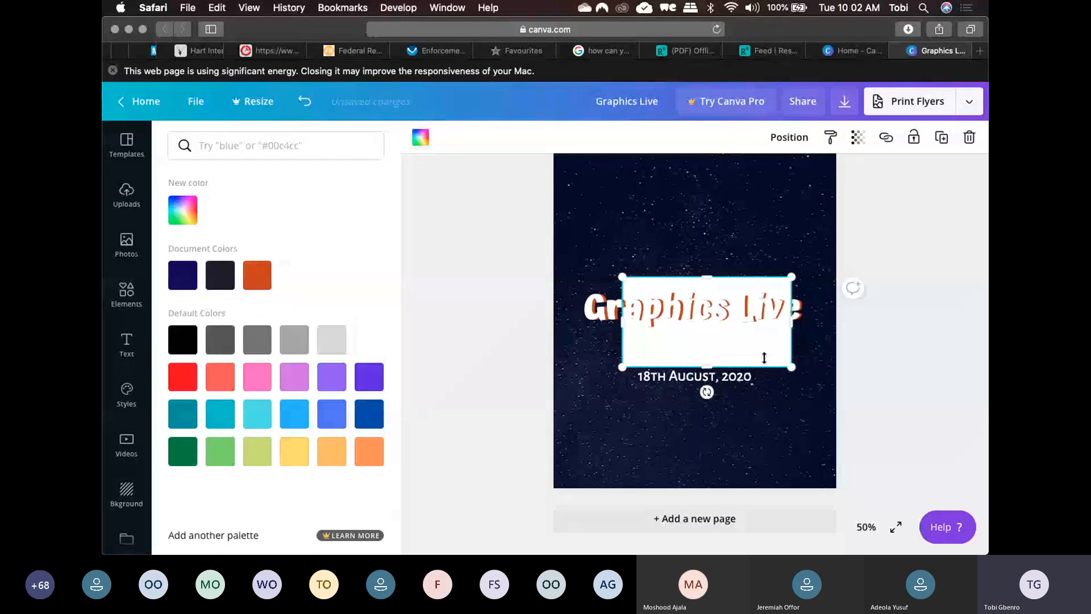
pyautogui.moveTo(764, 357); pyautogui.dragTo(761, 352)
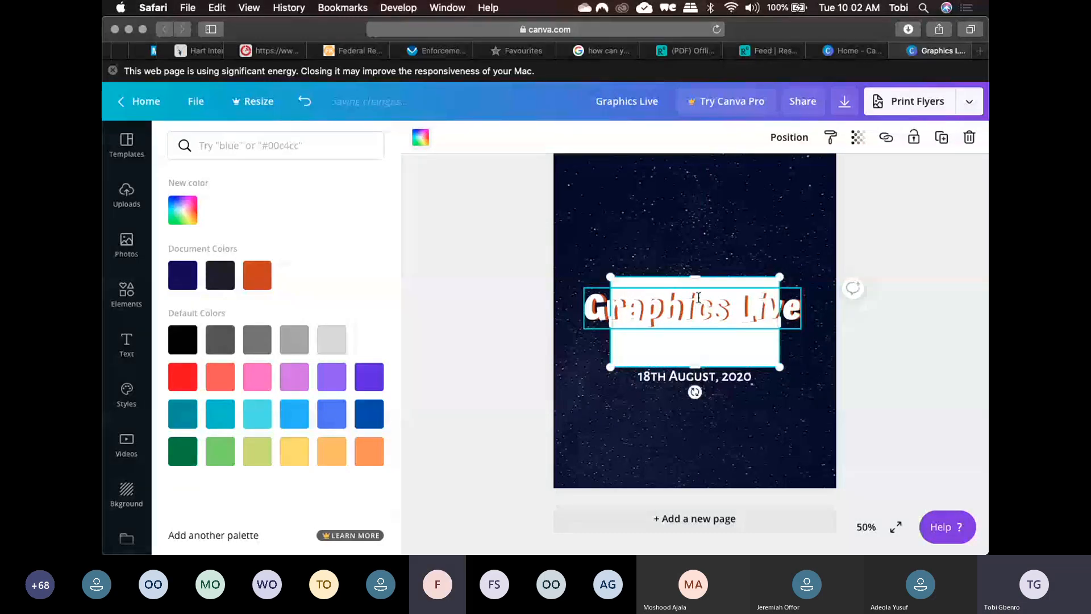
pyautogui.scroll(5, 699, 290)
pyautogui.scroll(-2, 700, 285)
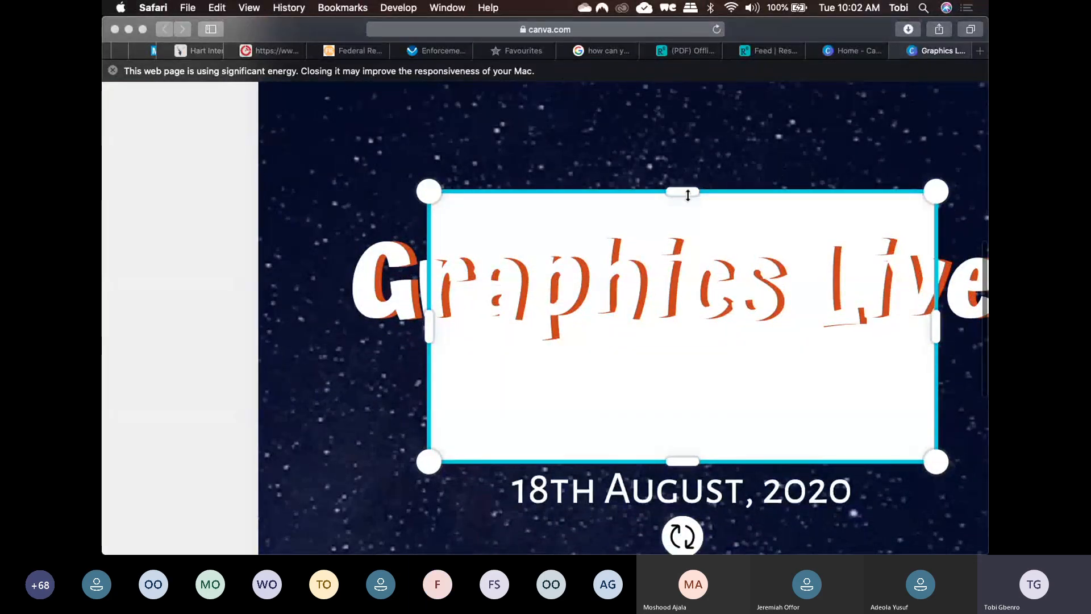
pyautogui.moveTo(687, 195); pyautogui.dragTo(690, 340)
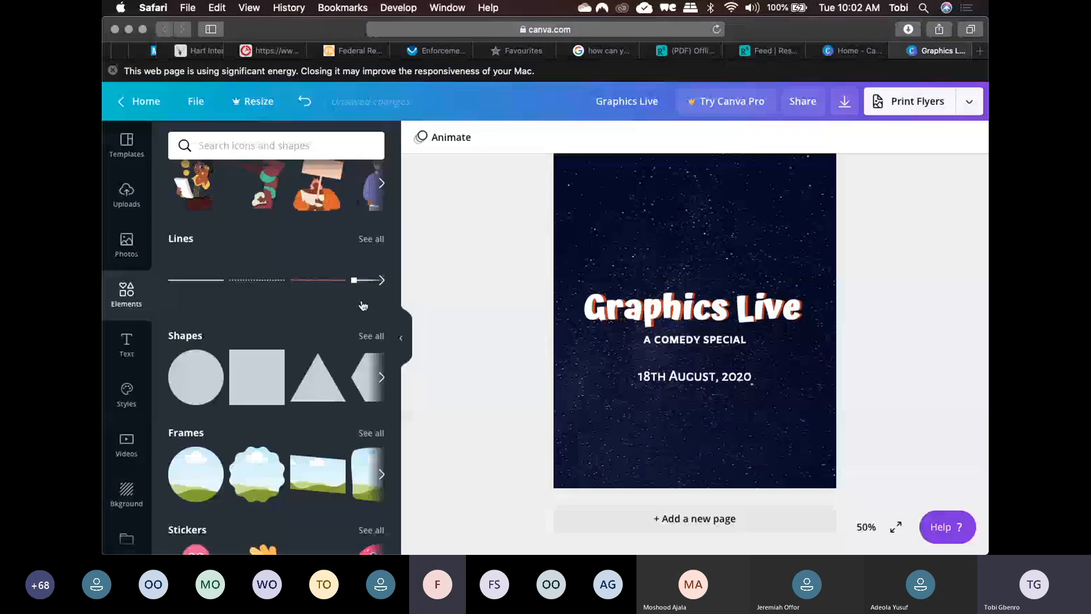
# - Browse the full Lines collection, add a teal dotted line and place it centred just above the date
pyautogui.click(368, 240)
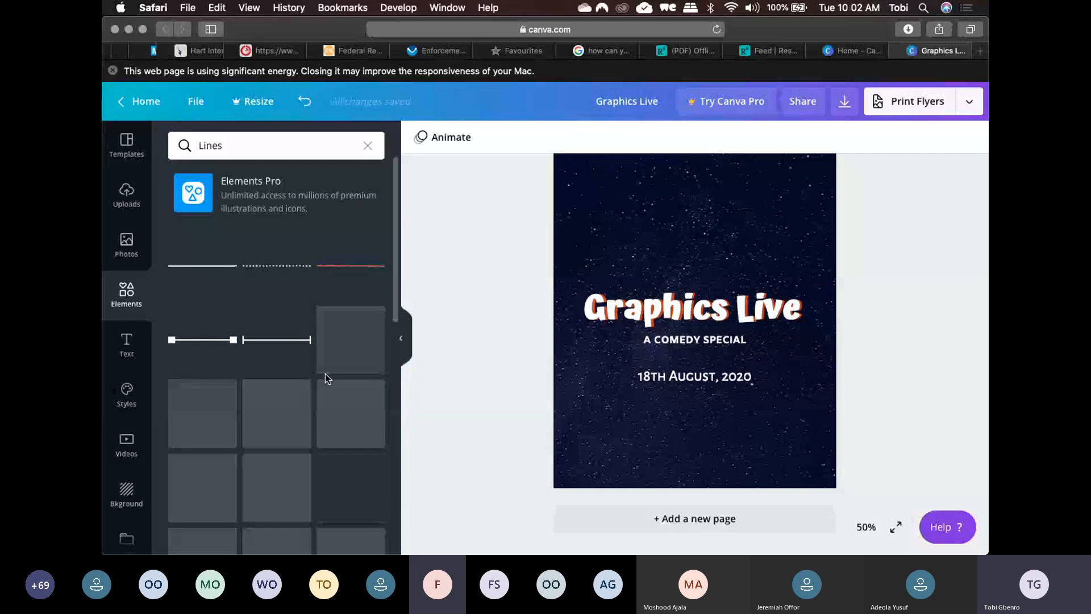
pyautogui.scroll(-1, 325, 377)
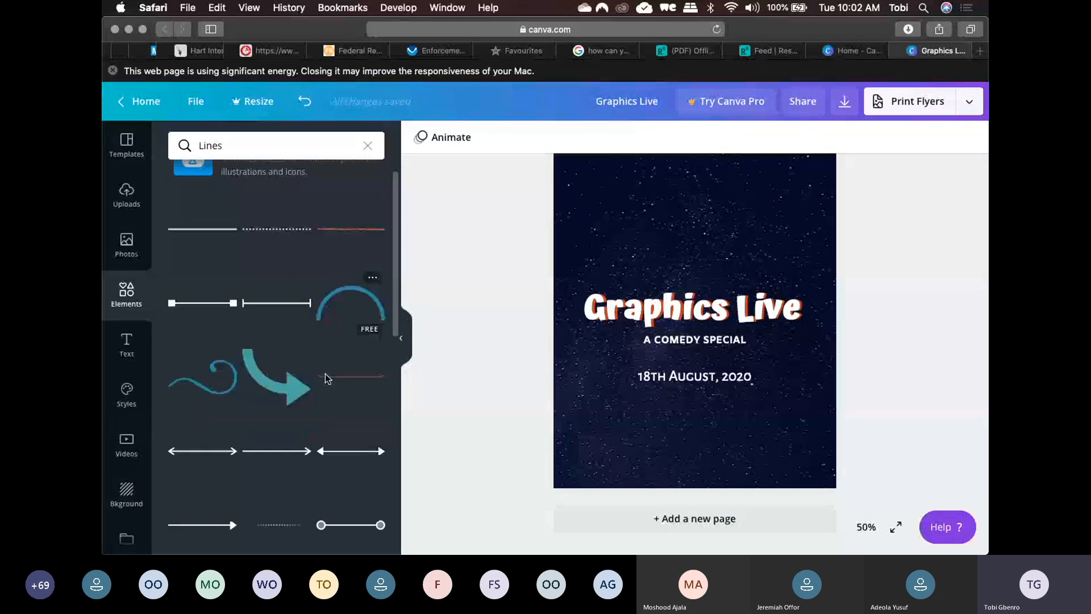
pyautogui.scroll(-5, 325, 378)
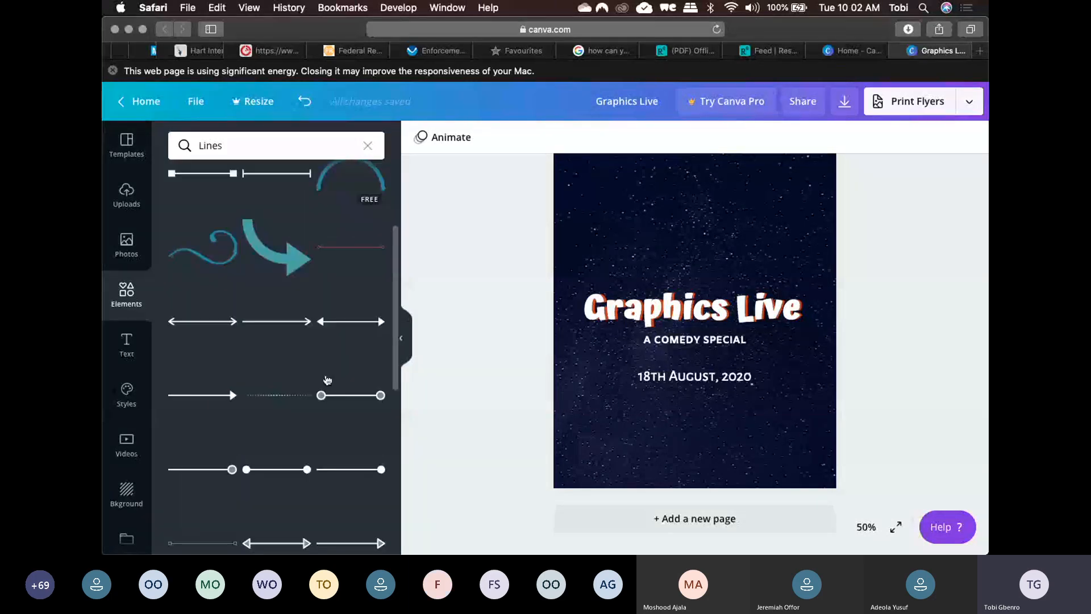
pyautogui.scroll(-1, 319, 420)
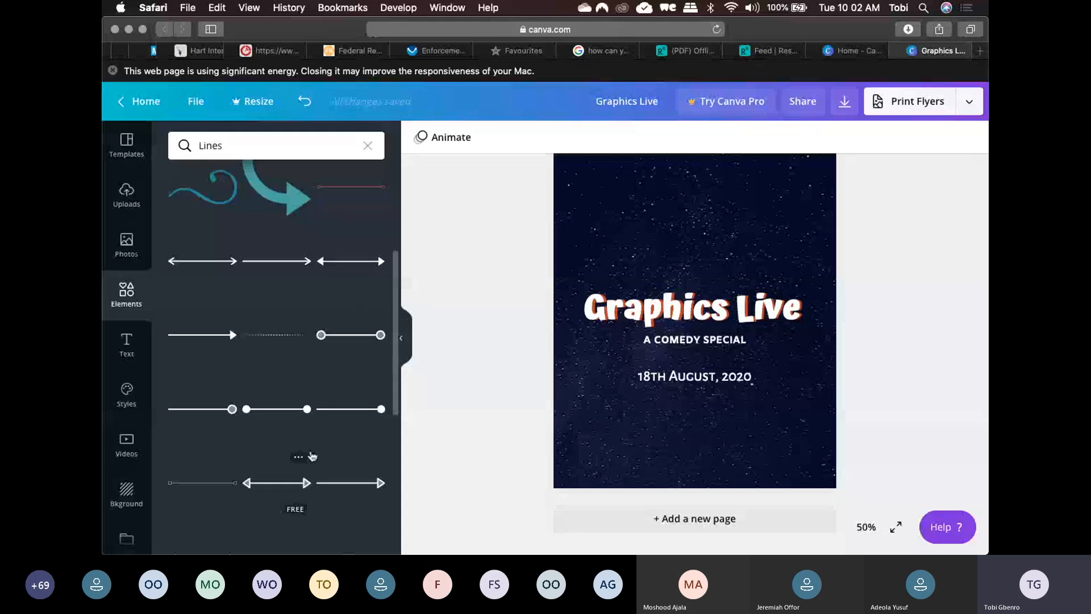
pyautogui.scroll(-4, 313, 456)
pyautogui.scroll(-4, 312, 456)
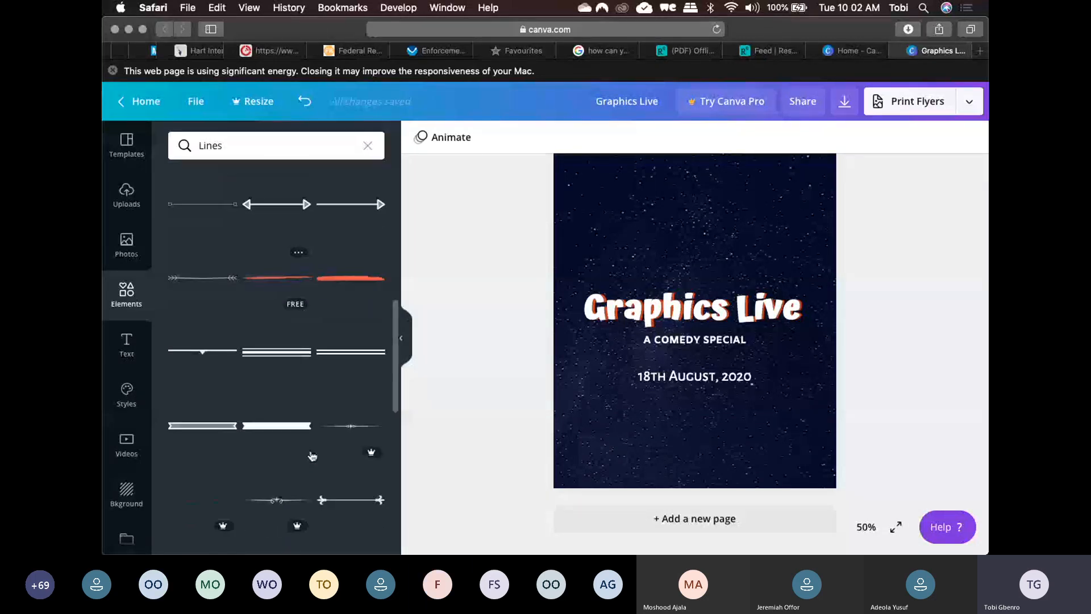
pyautogui.scroll(-4, 312, 455)
pyautogui.scroll(-3, 312, 445)
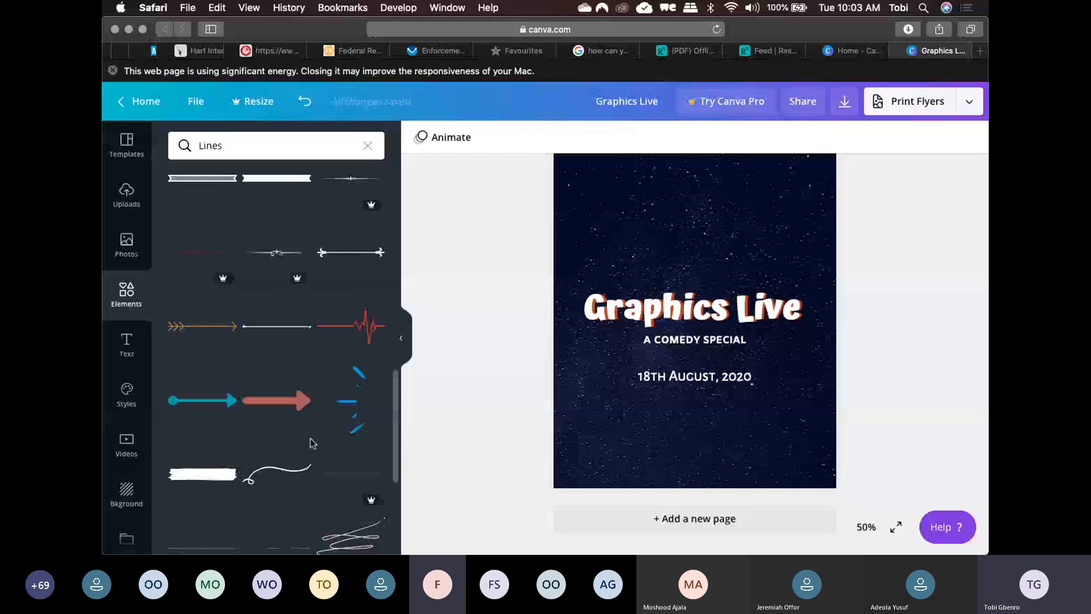
pyautogui.scroll(-4, 312, 444)
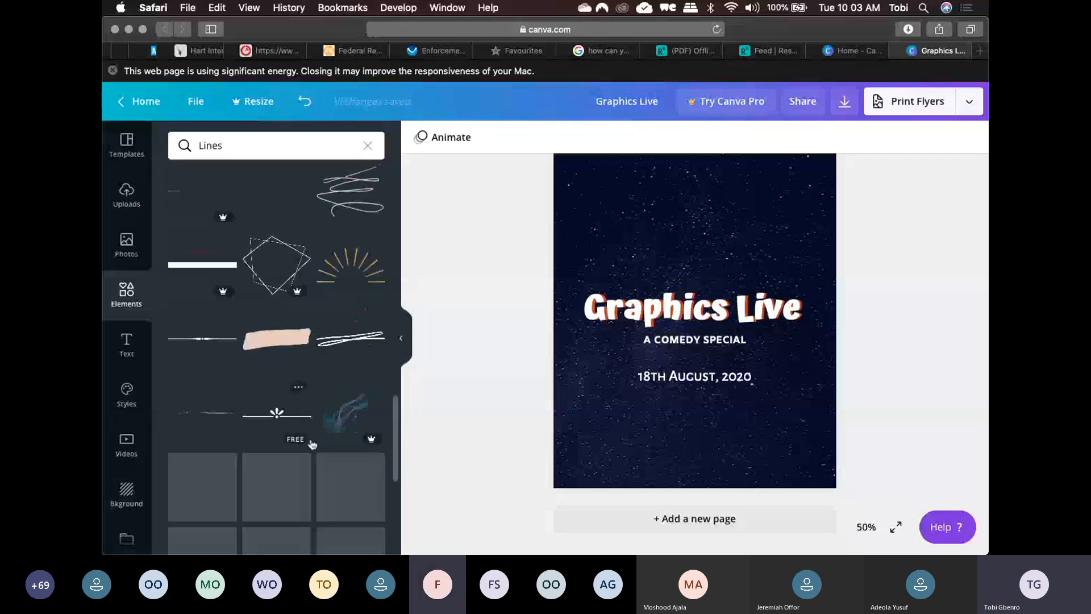
pyautogui.scroll(-2, 312, 444)
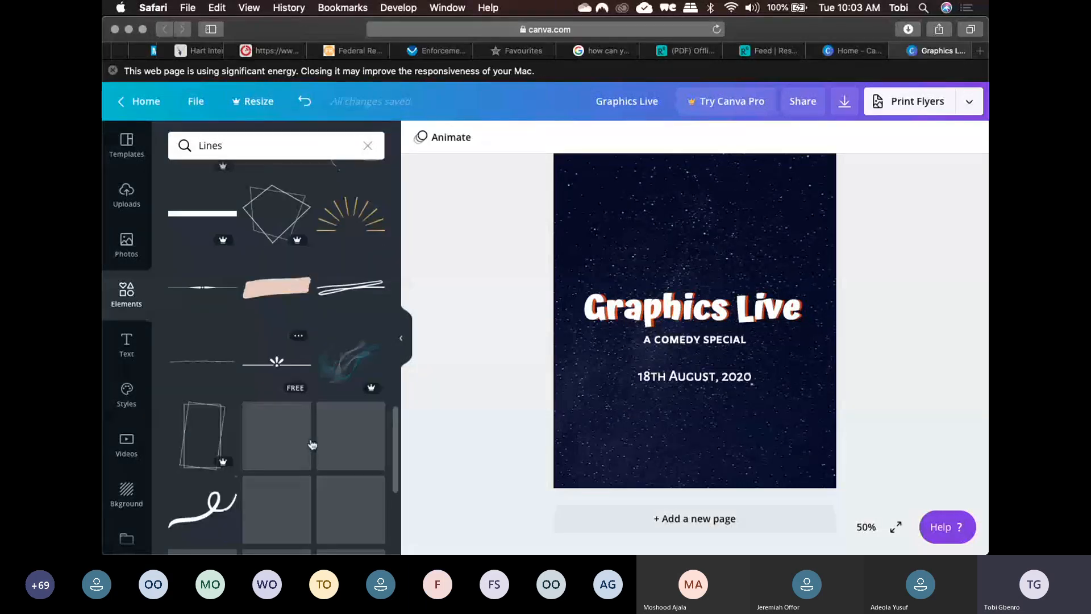
pyautogui.scroll(-6, 312, 443)
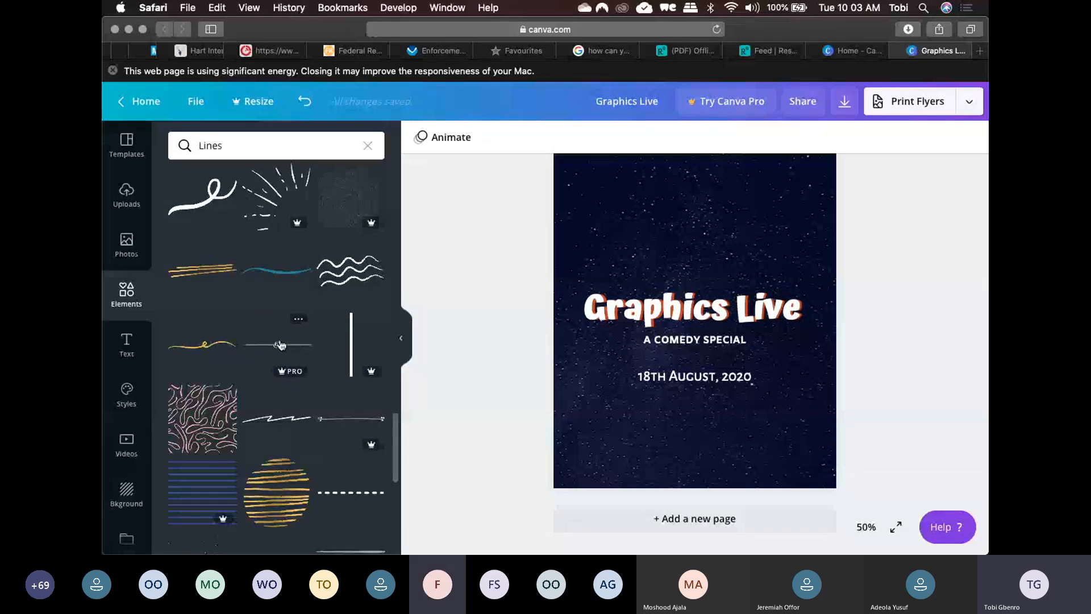
pyautogui.scroll(-4, 324, 438)
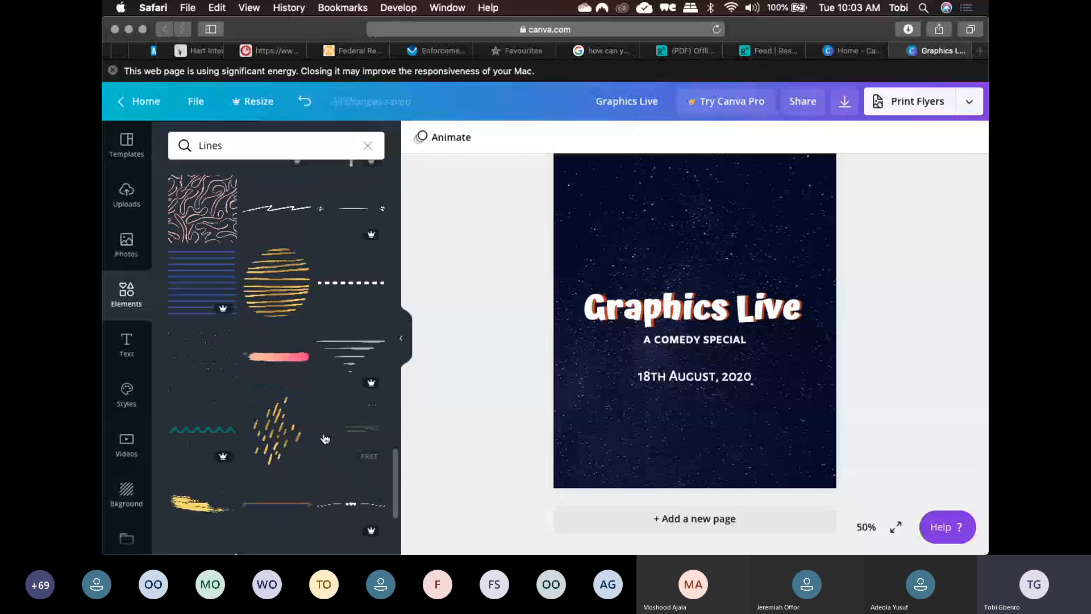
pyautogui.scroll(-1, 325, 438)
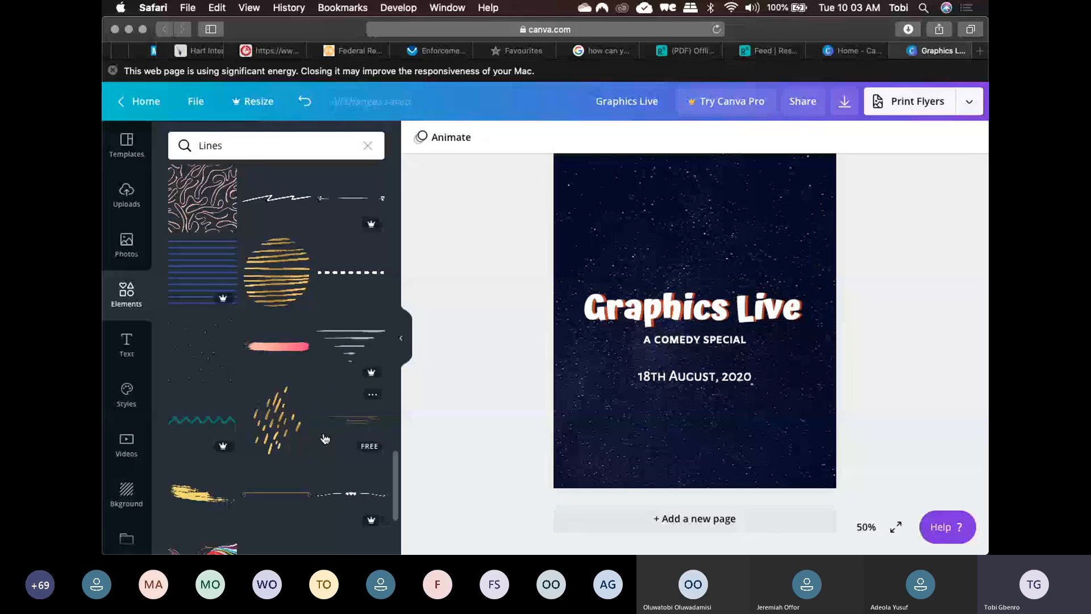
pyautogui.moveTo(325, 438); pyautogui.dragTo(709, 392)
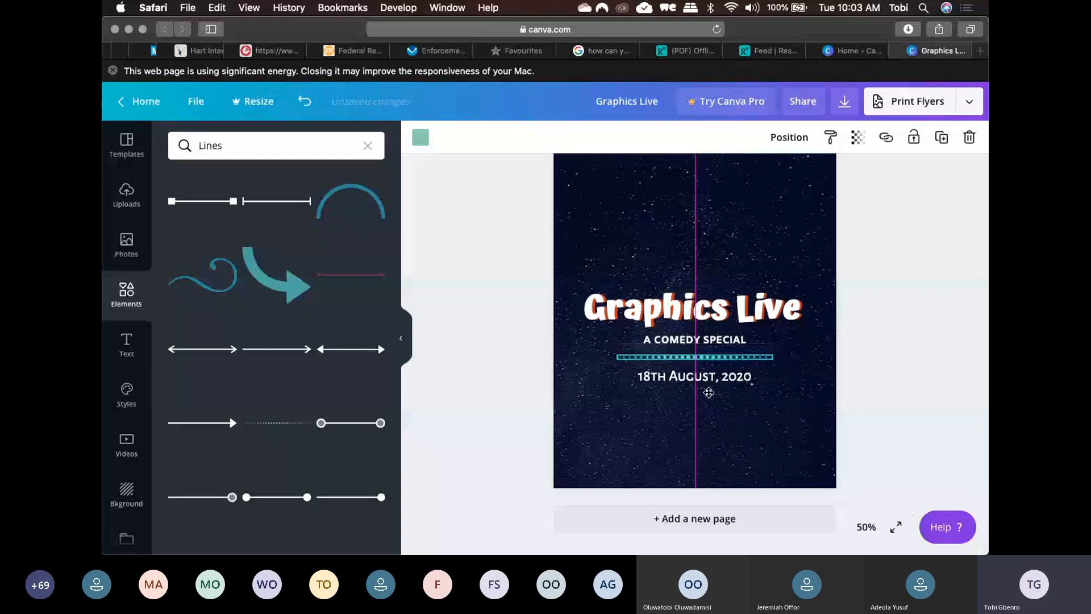
pyautogui.moveTo(709, 392); pyautogui.dragTo(705, 391)
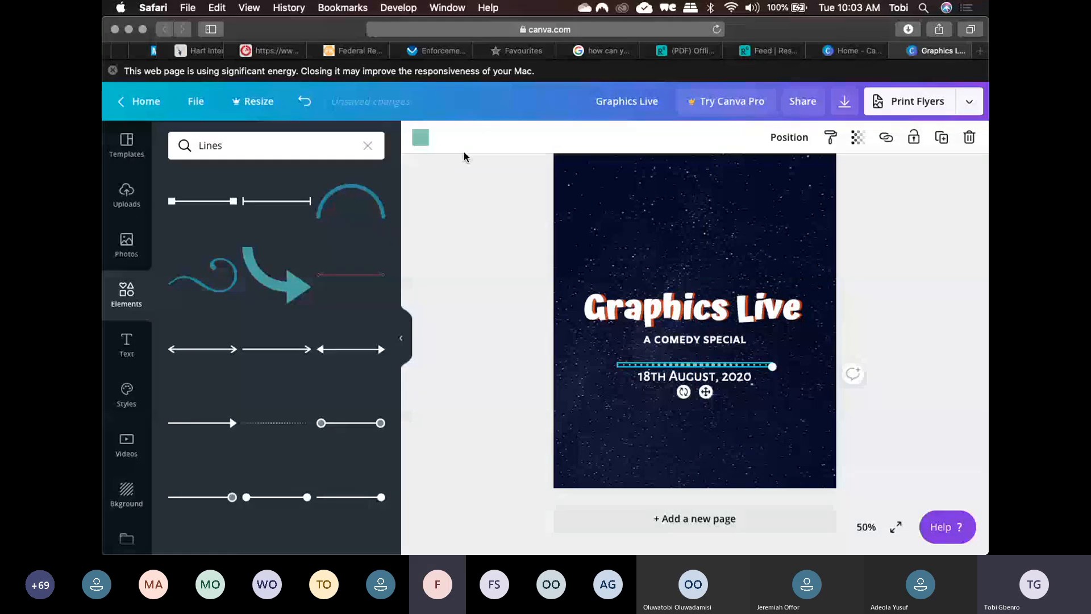
# - Recolour the dotted divider line above the date to a pale peach, custom colour #ffe2b6
pyautogui.click(421, 137)
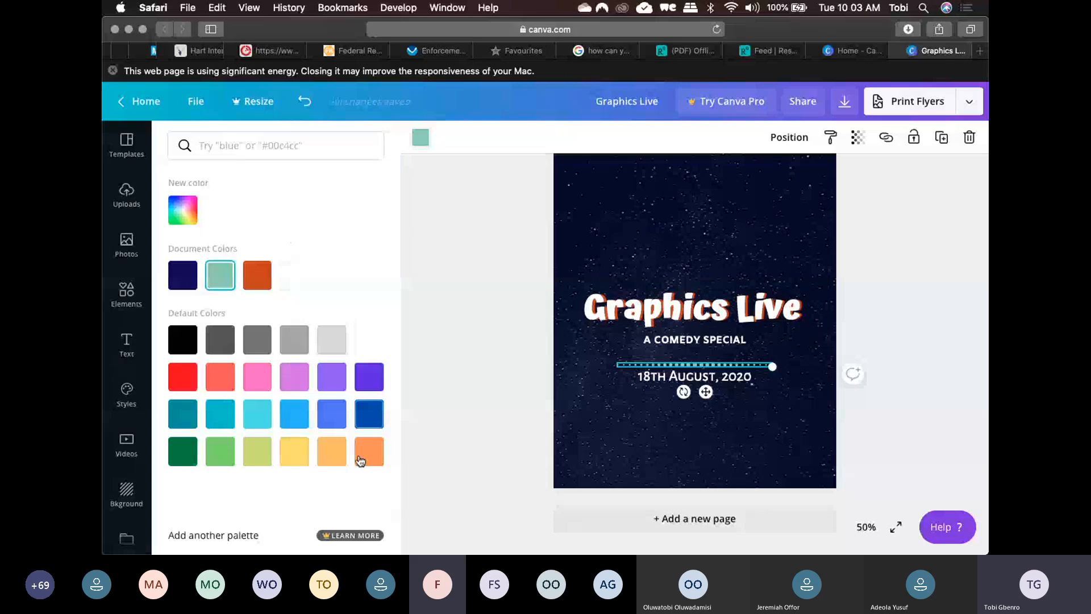
pyautogui.click(328, 458)
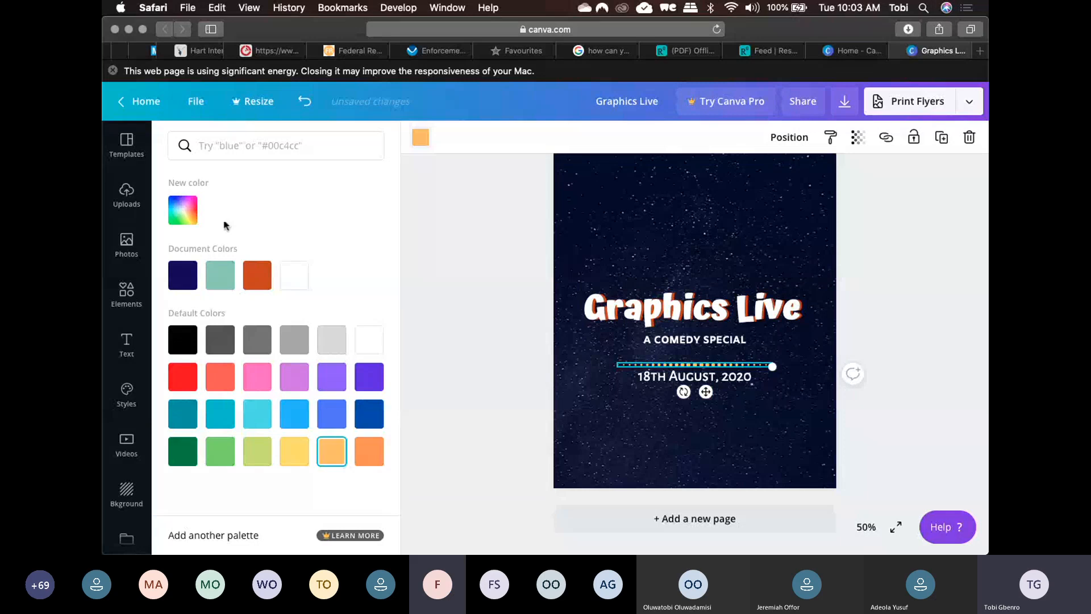
pyautogui.click(190, 216)
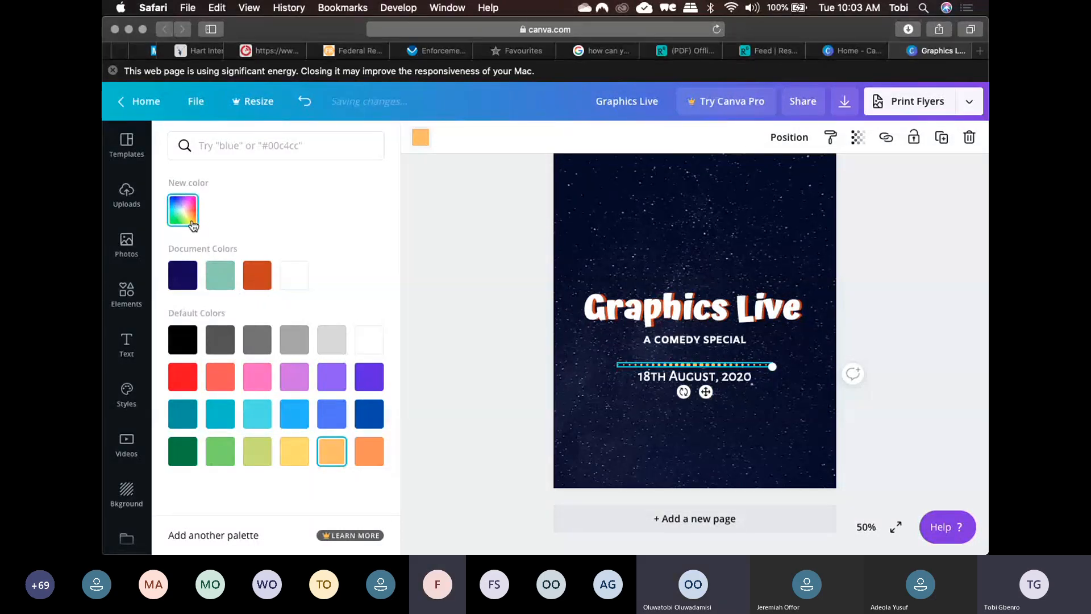
pyautogui.click(191, 223)
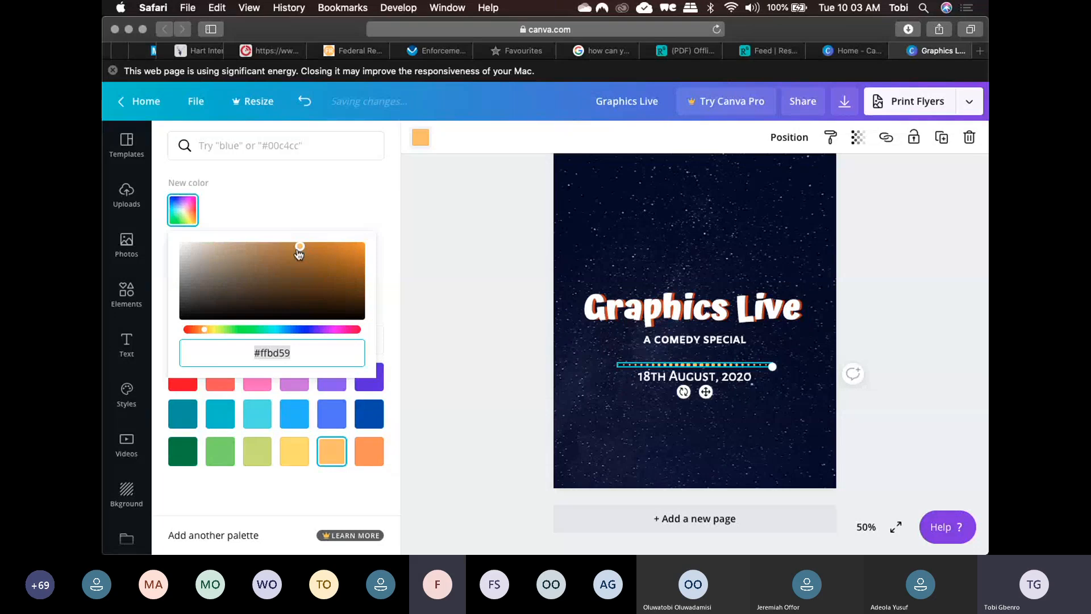
pyautogui.moveTo(299, 250); pyautogui.dragTo(254, 211)
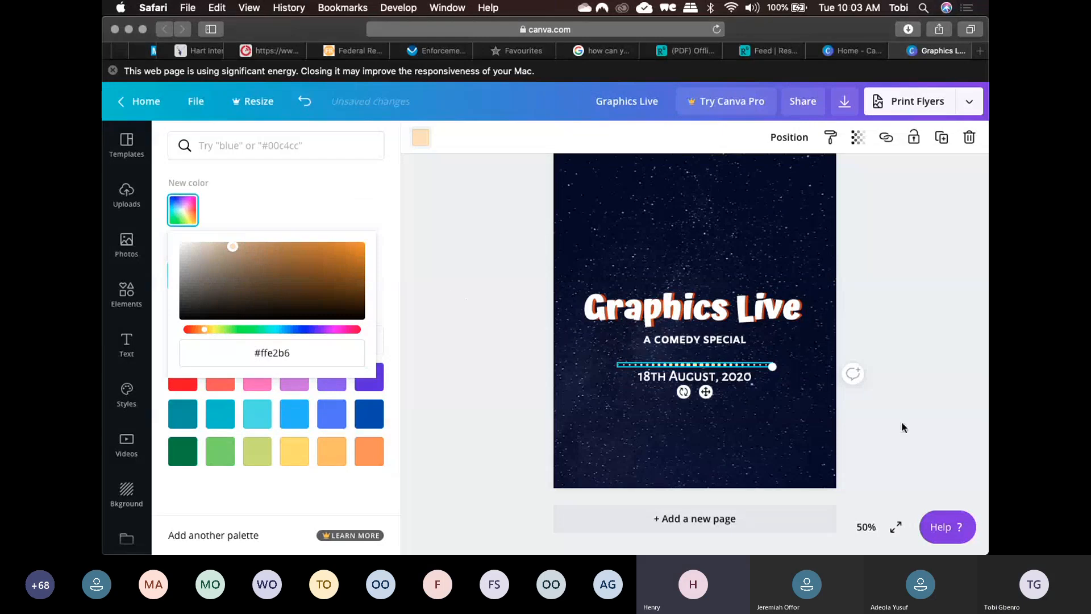
pyautogui.click(795, 396)
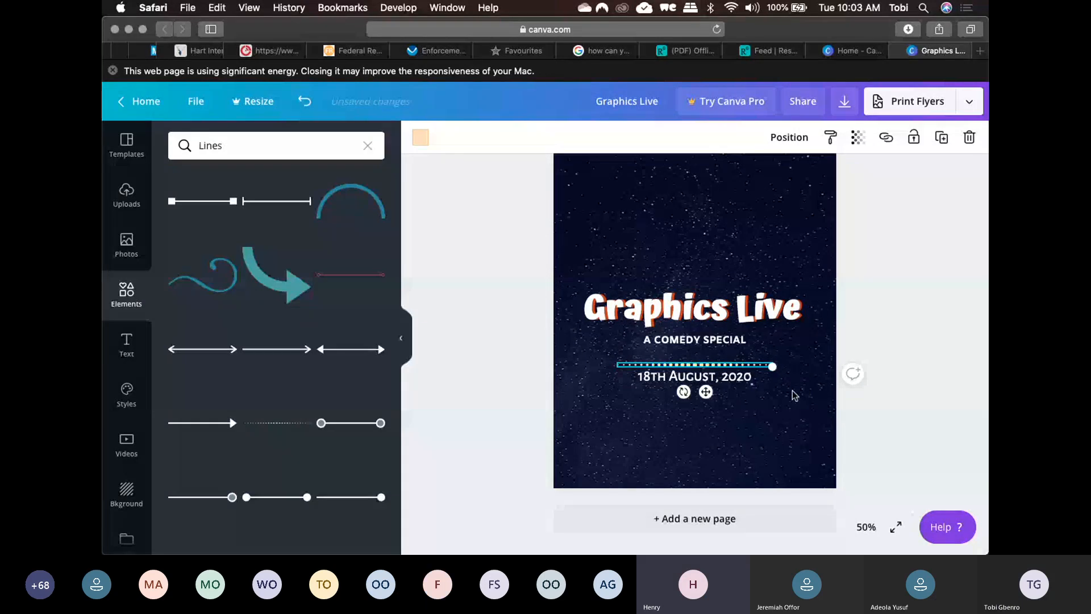
# - Check the dotted divider's spacing up close and nudge the date text slightly down, away from the line
pyautogui.scroll(5, 781, 368)
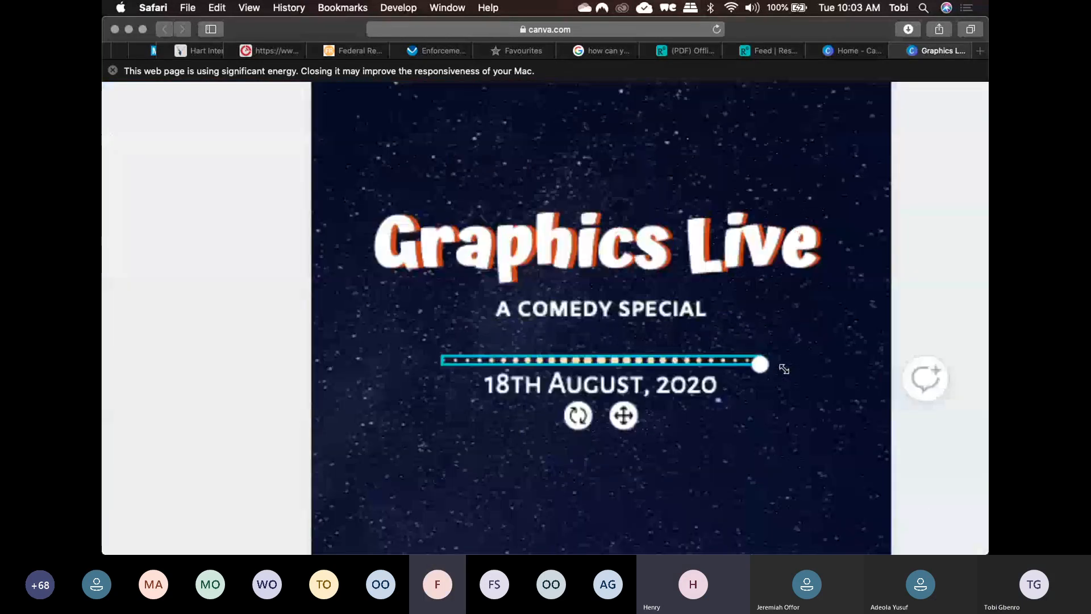
pyautogui.scroll(5, 781, 366)
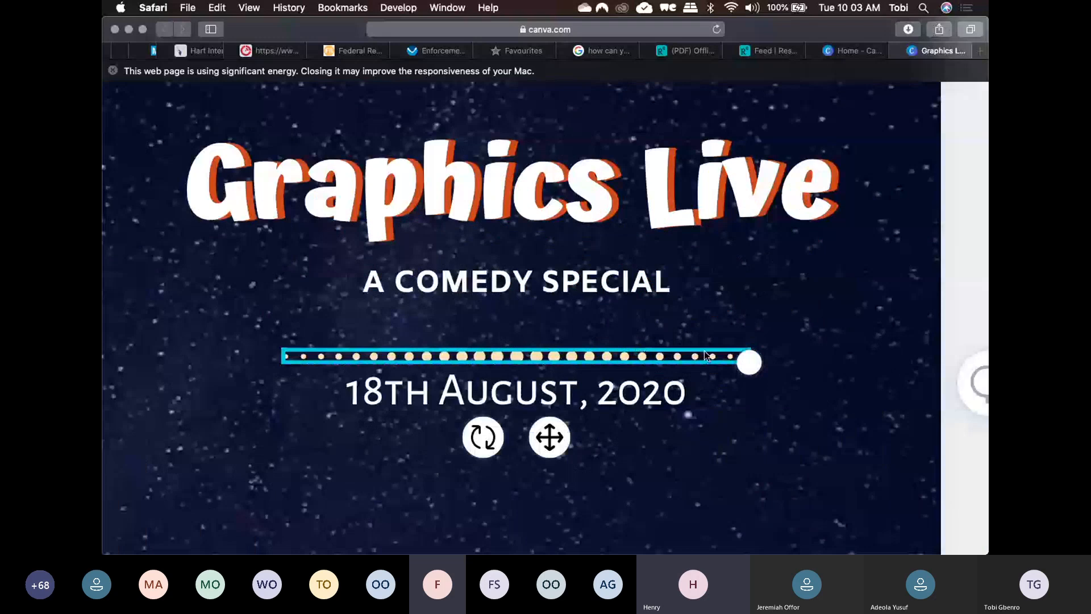
pyautogui.click(755, 414)
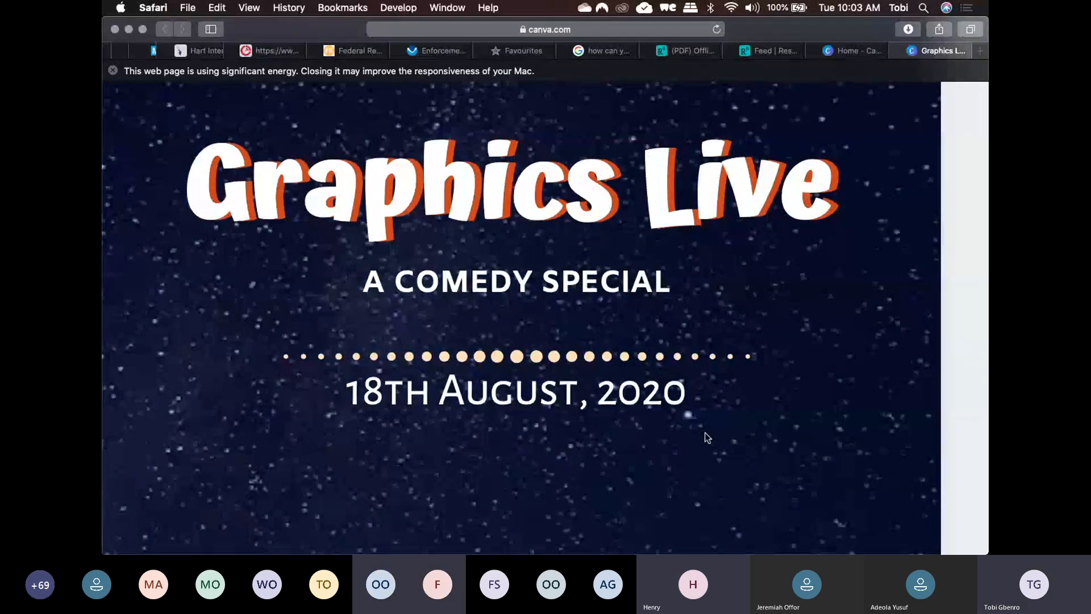
pyautogui.press('Escape')
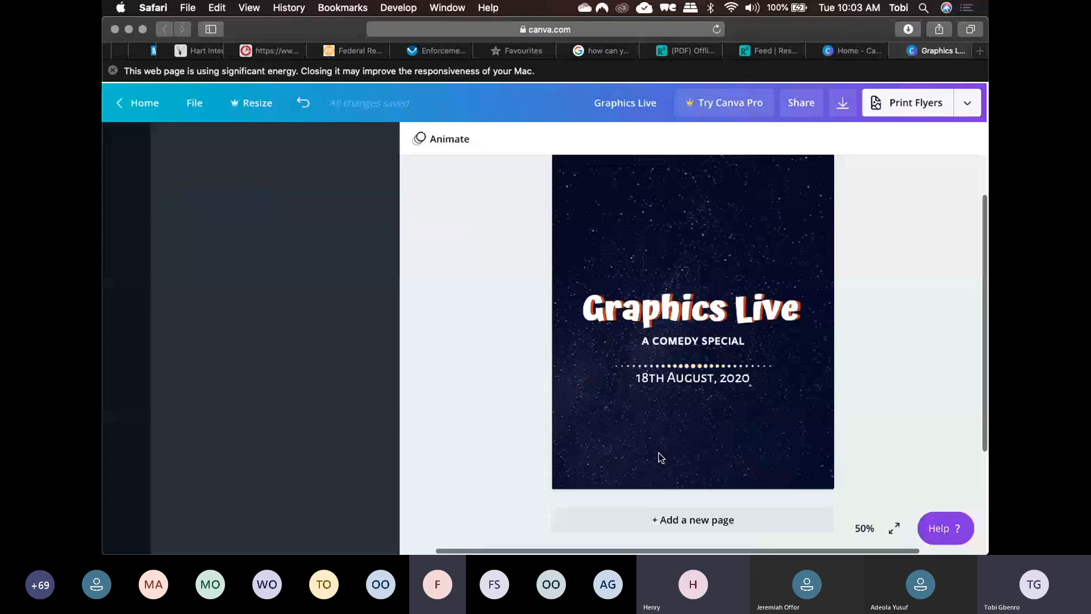
pyautogui.click(750, 376)
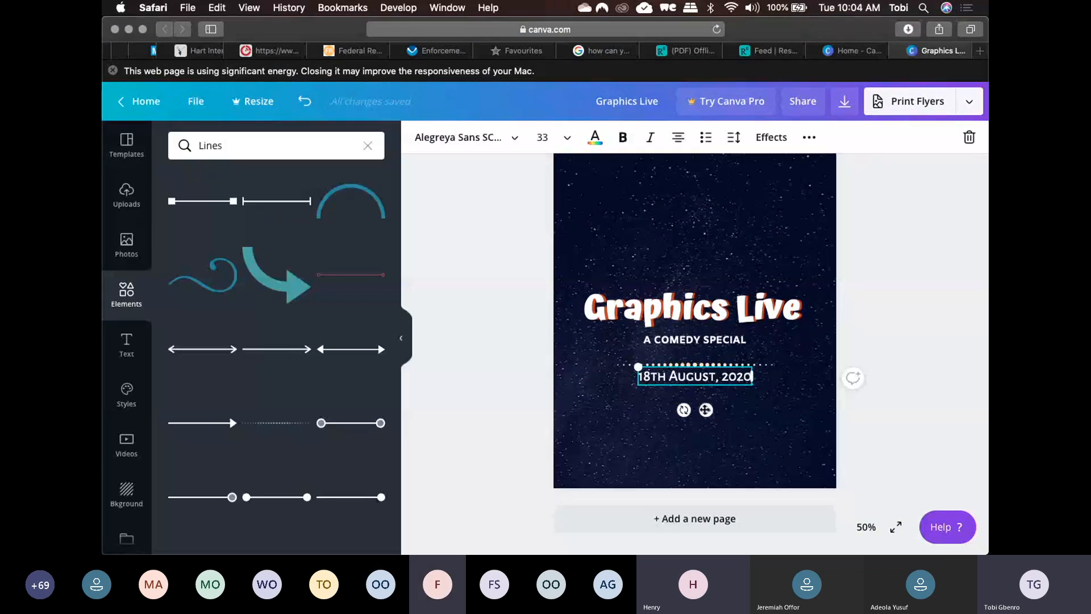
pyautogui.moveTo(706, 410); pyautogui.dragTo(706, 411)
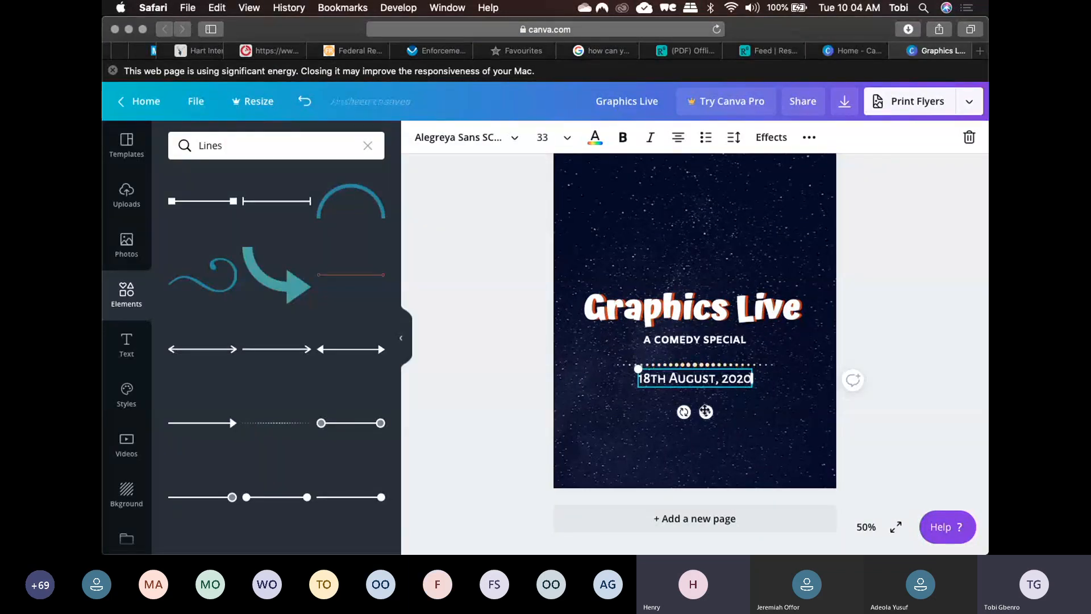
pyautogui.click(911, 304)
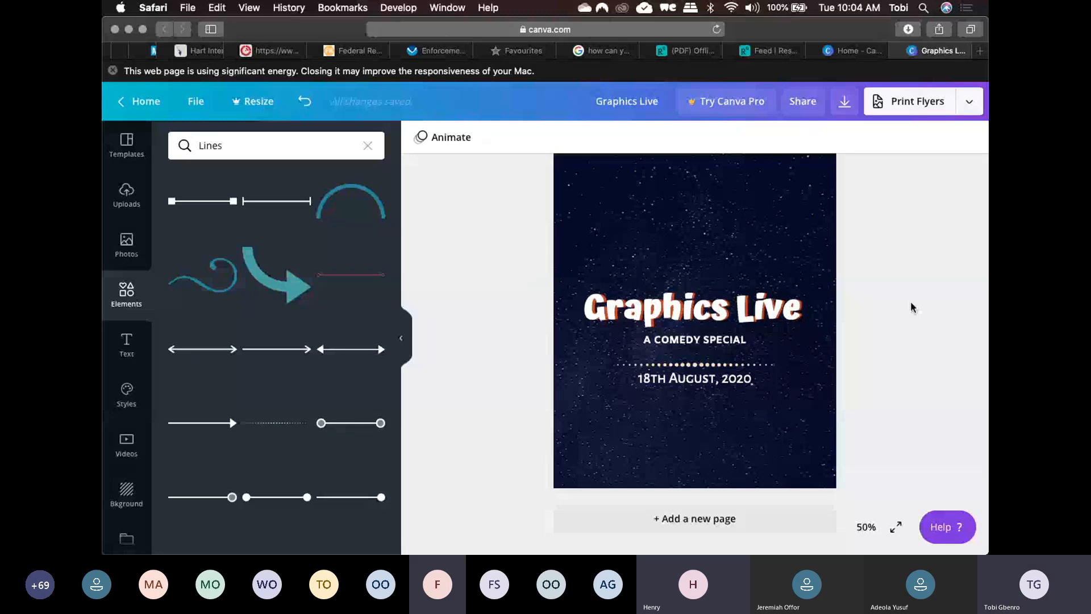
pyautogui.scroll(2, 848, 353)
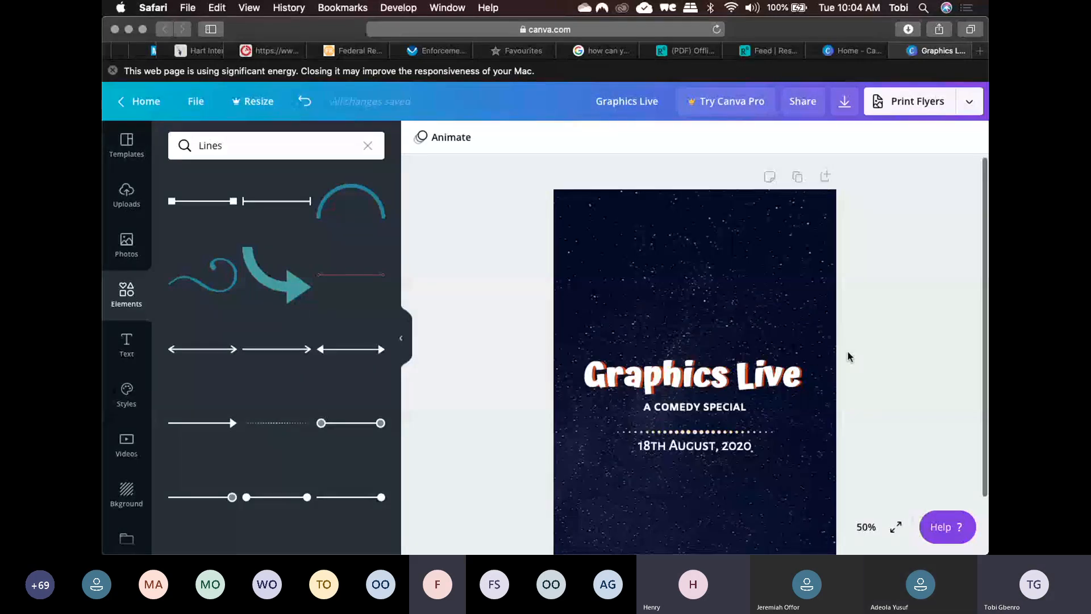
pyautogui.scroll(-2, 848, 356)
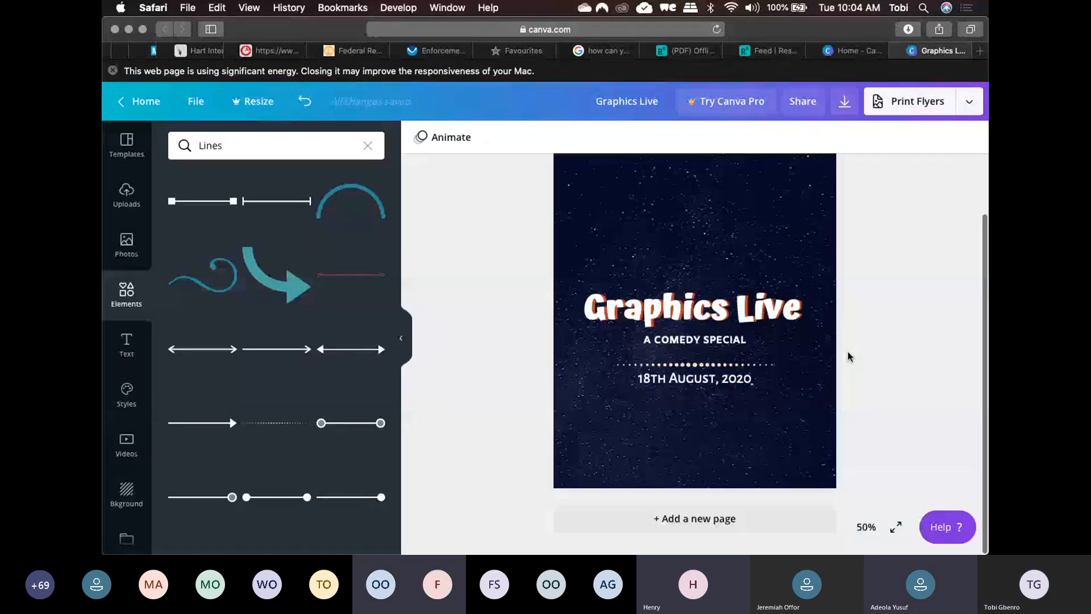
pyautogui.scroll(1, 479, 370)
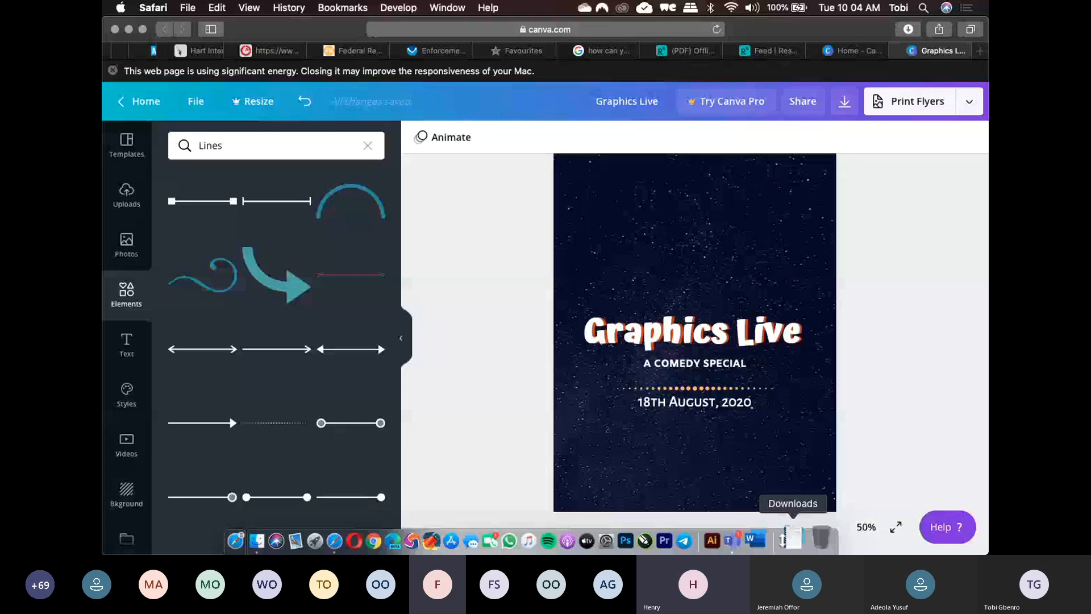
pyautogui.click(744, 549)
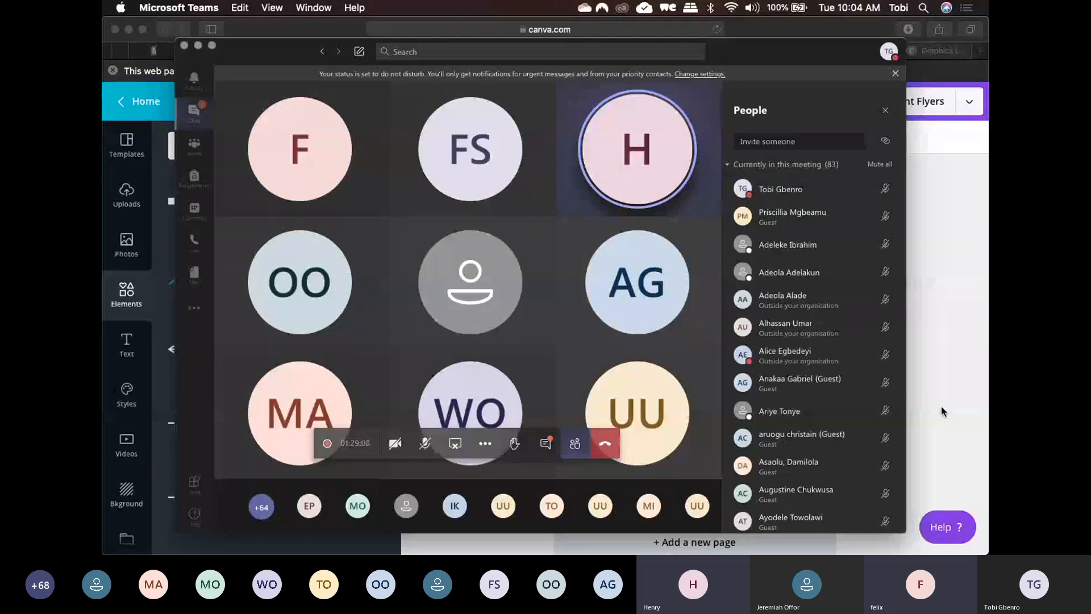
pyautogui.click(941, 405)
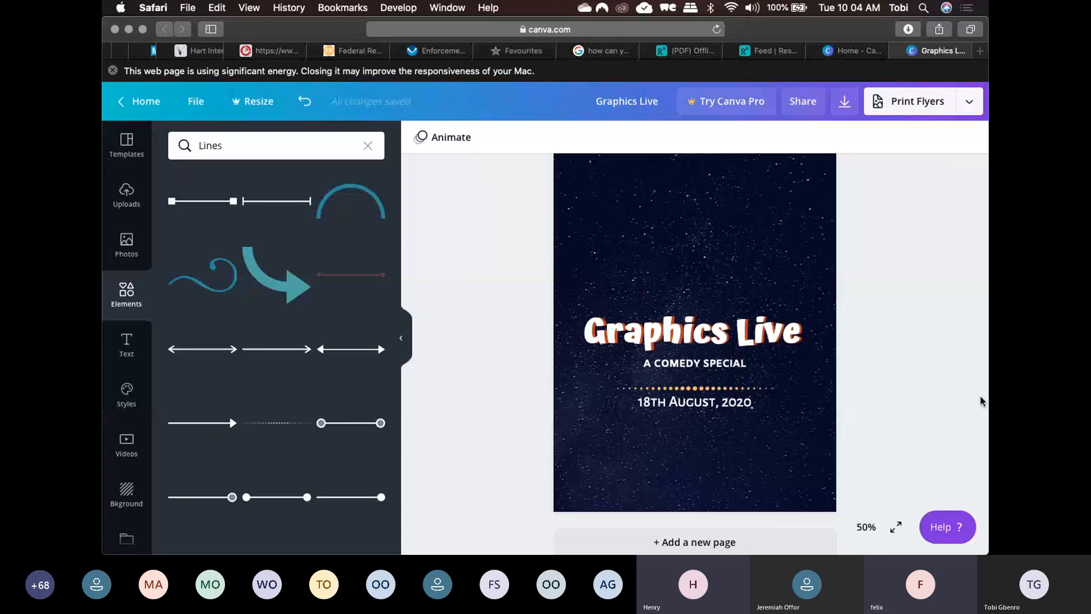
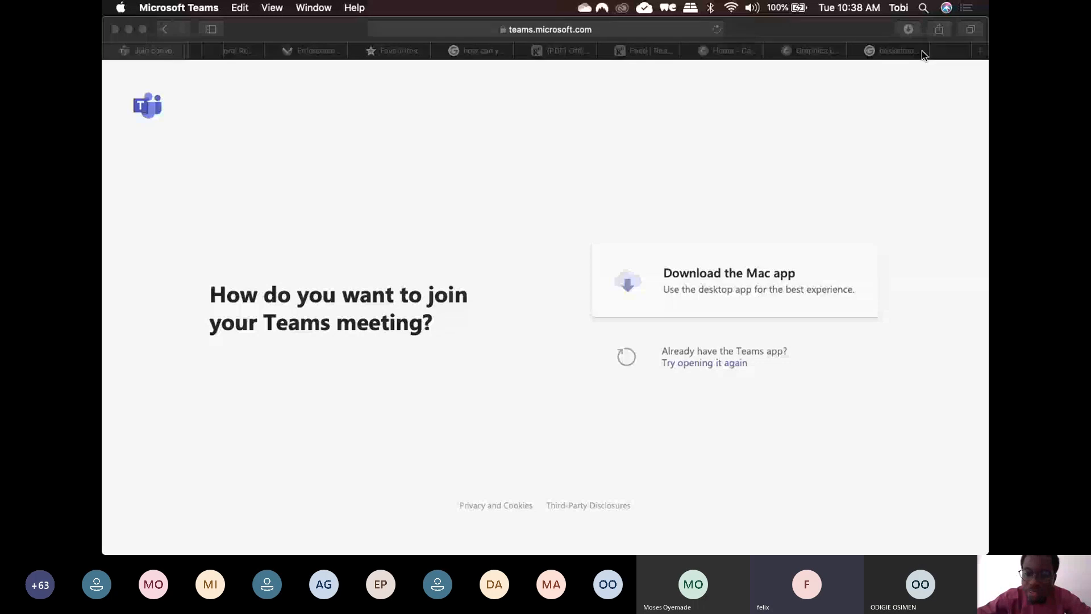
# - Switch to the basketmouth Google Images results and examine the WBEZ portrait's preview, pixel dimensions and image-saving options
pyautogui.hscroll(8, 922, 50)
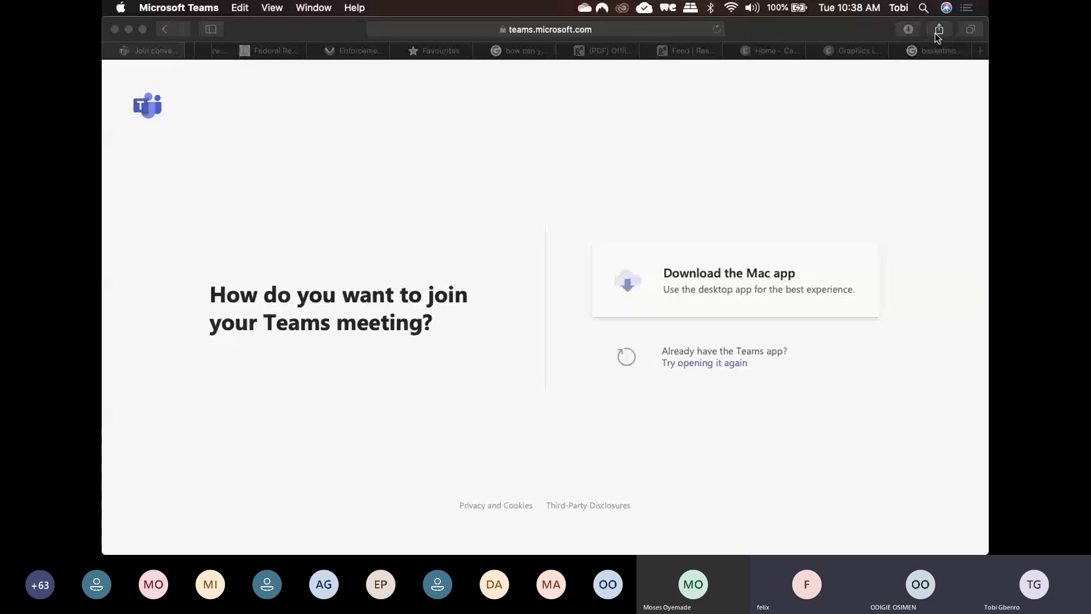
pyautogui.click(934, 51)
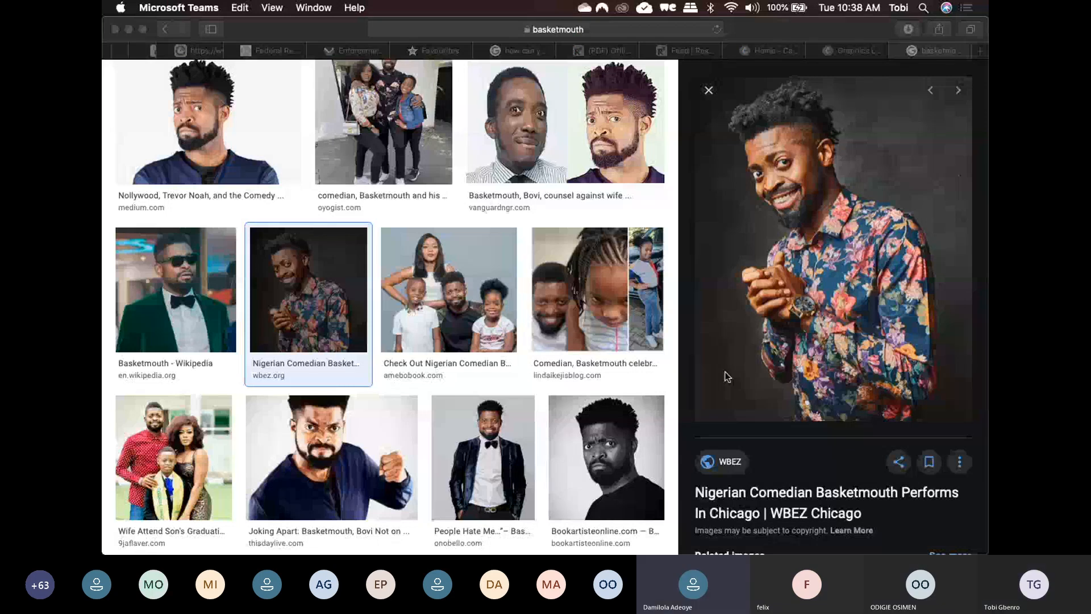
pyautogui.click(742, 417)
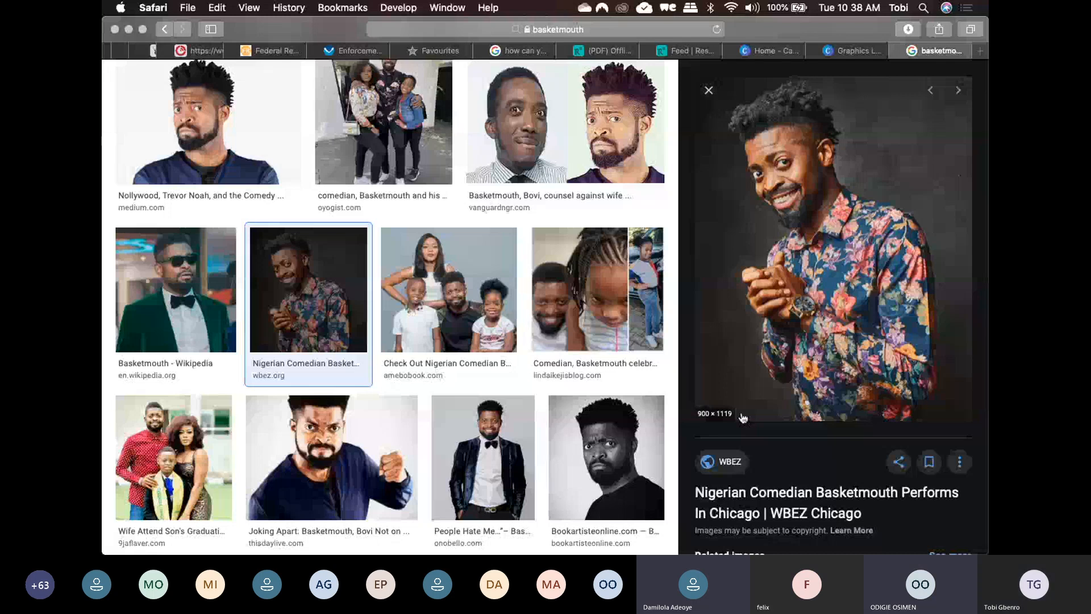
pyautogui.scroll(3, 743, 418)
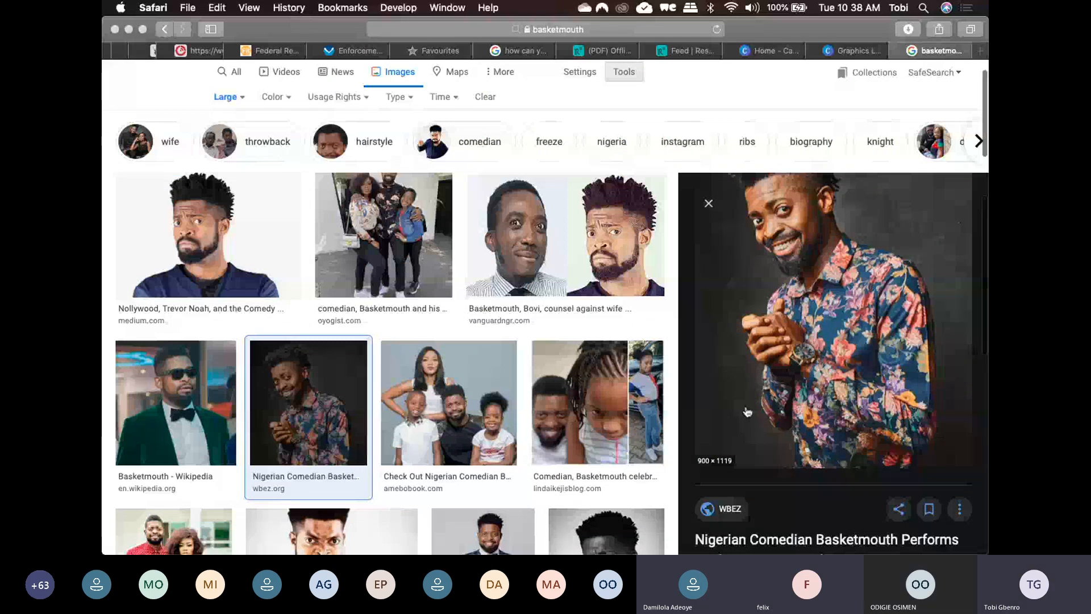
pyautogui.scroll(2, 747, 412)
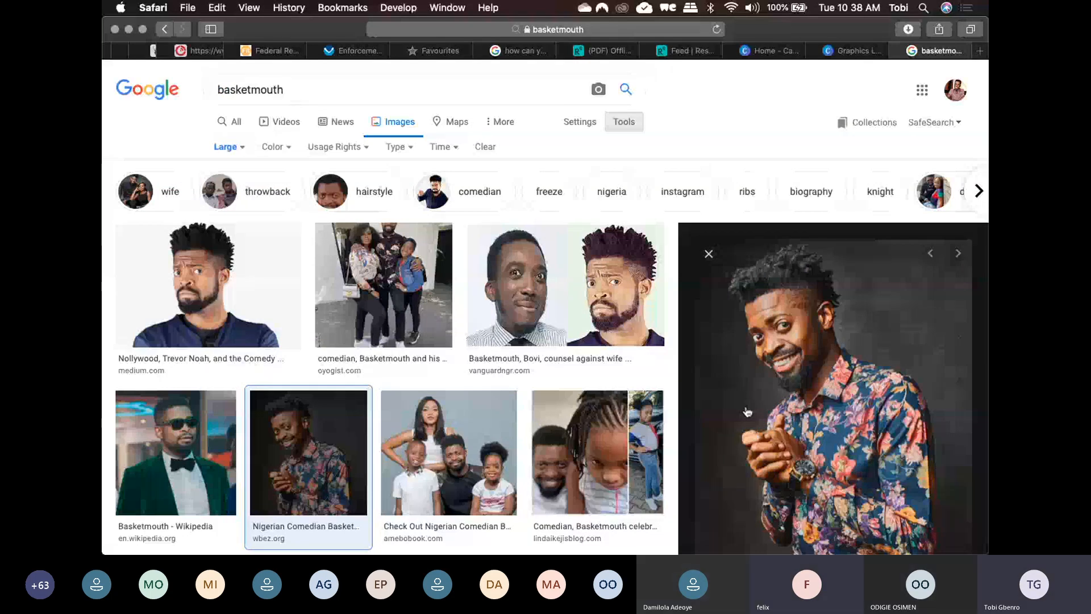
pyautogui.scroll(-3, 747, 411)
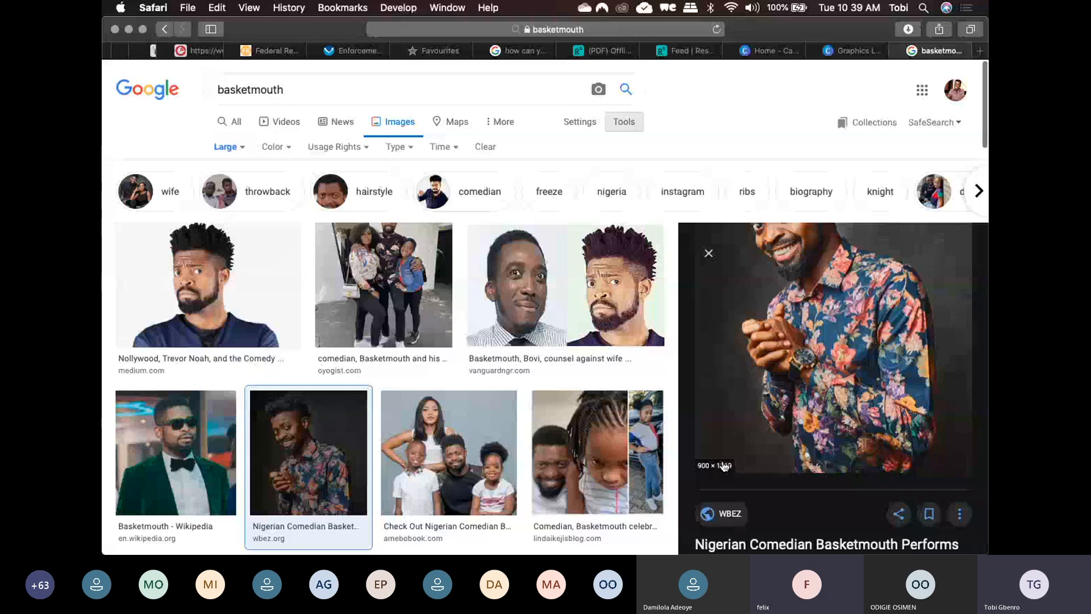
pyautogui.scroll(3, 787, 356)
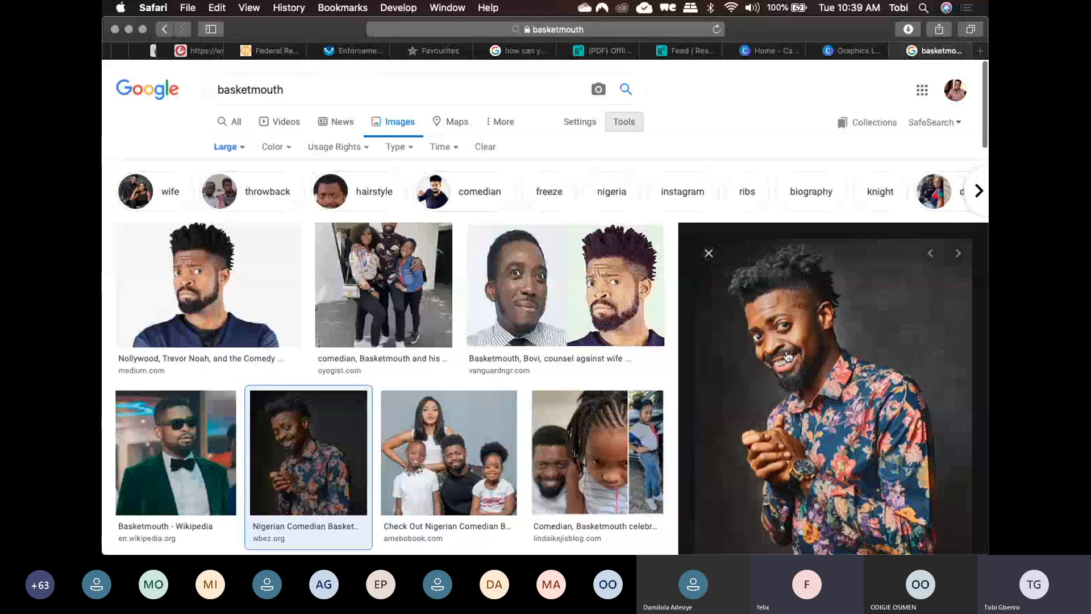
pyautogui.rightClick(787, 356)
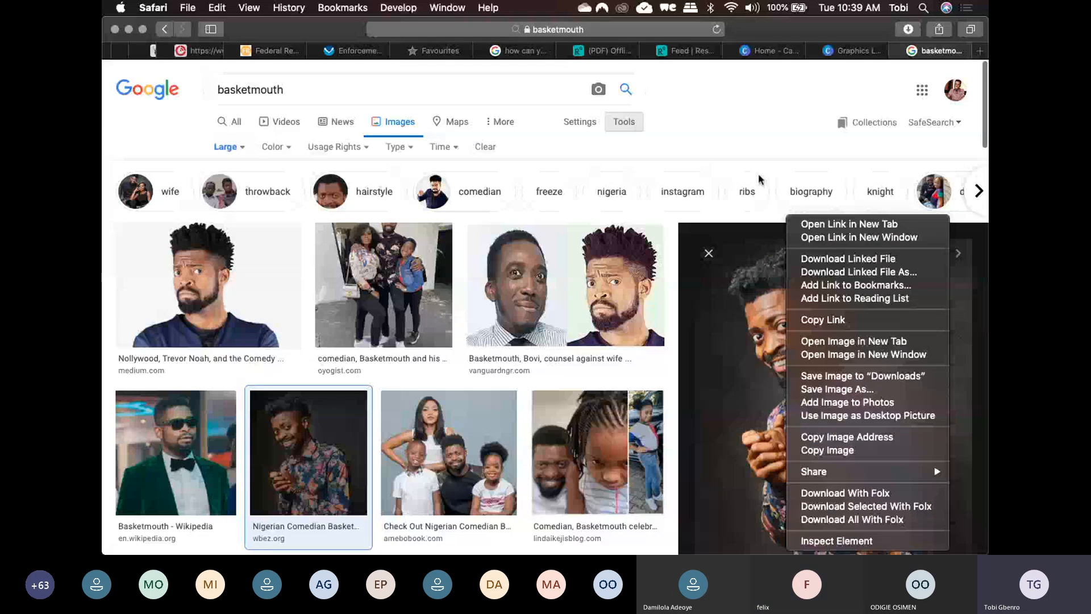
pyautogui.click(524, 126)
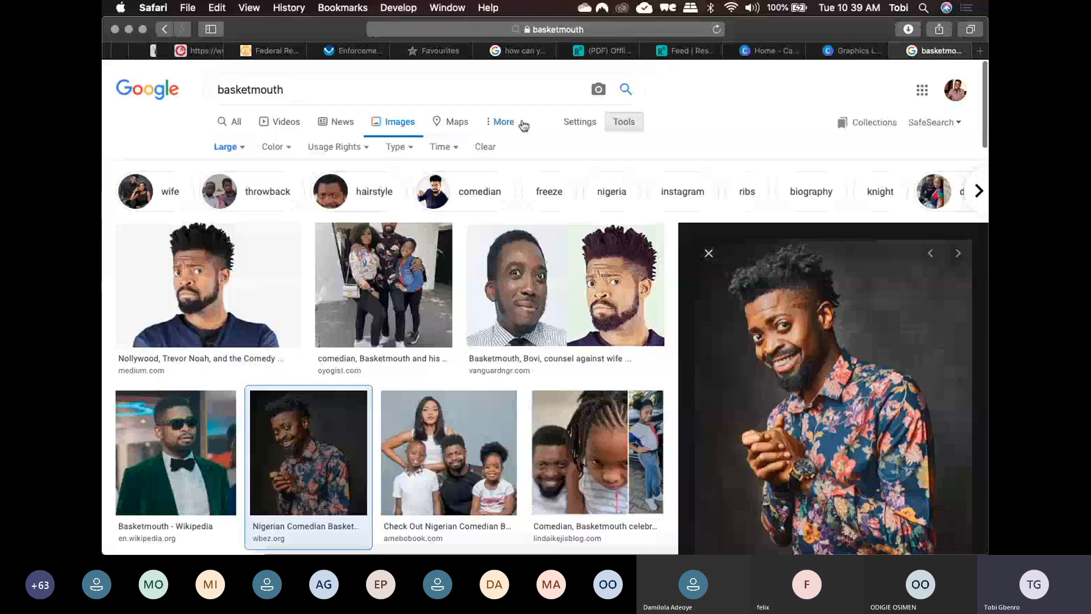
# - Search Google Images for "helen paul" and look through the large-size results for a clean portrait on a plain background
pyautogui.click(474, 90)
pyautogui.press('super+a')
pyautogui.write('helen paul')
pyautogui.press('Return')
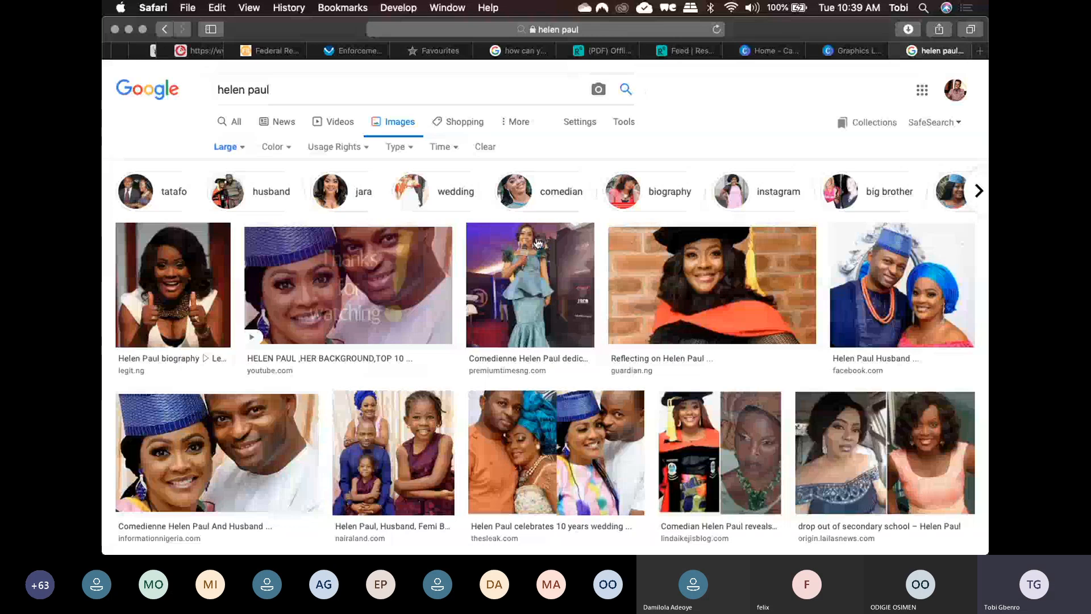
pyautogui.scroll(-12, 537, 243)
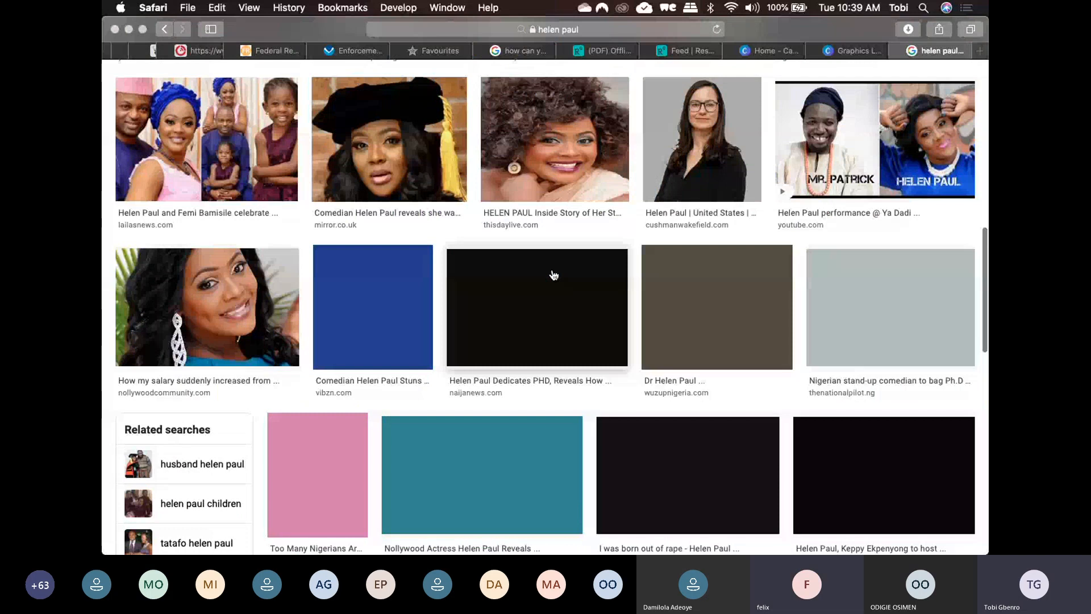
pyautogui.scroll(-1, 554, 275)
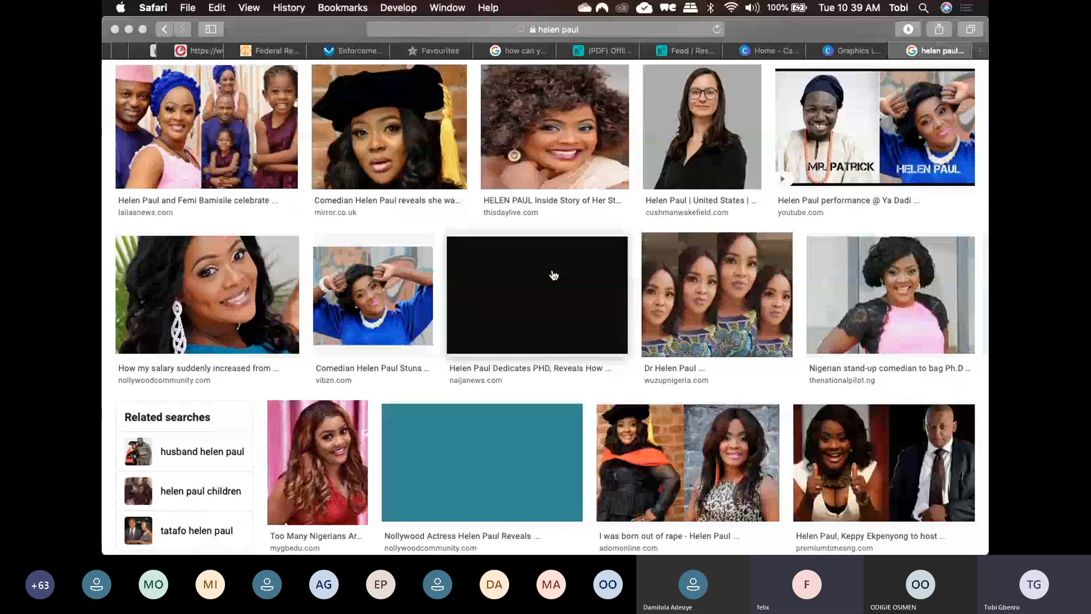
pyautogui.scroll(-5, 554, 275)
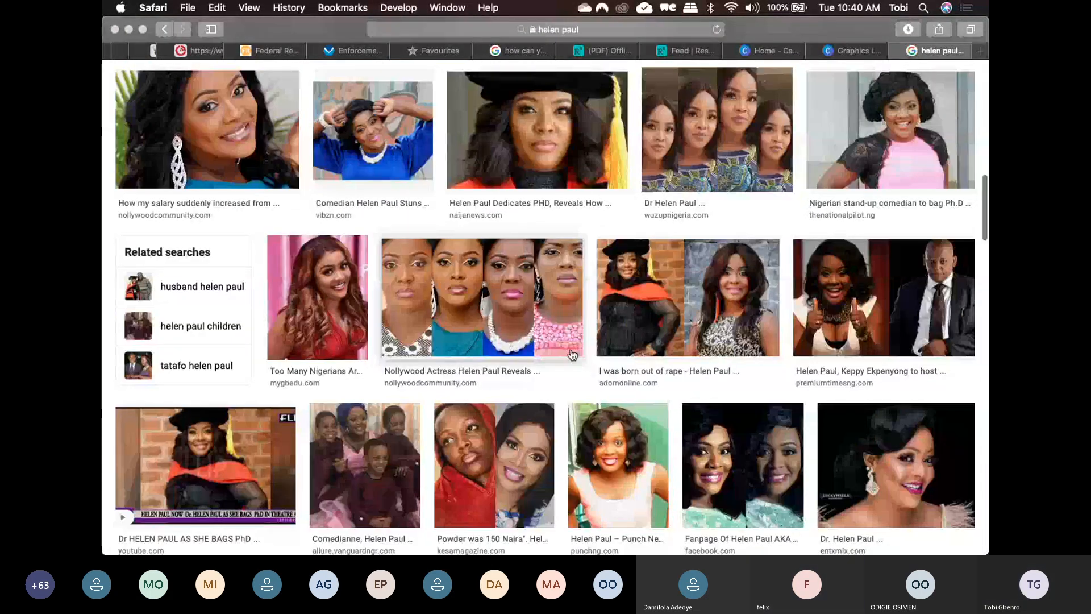
pyautogui.scroll(-10, 572, 355)
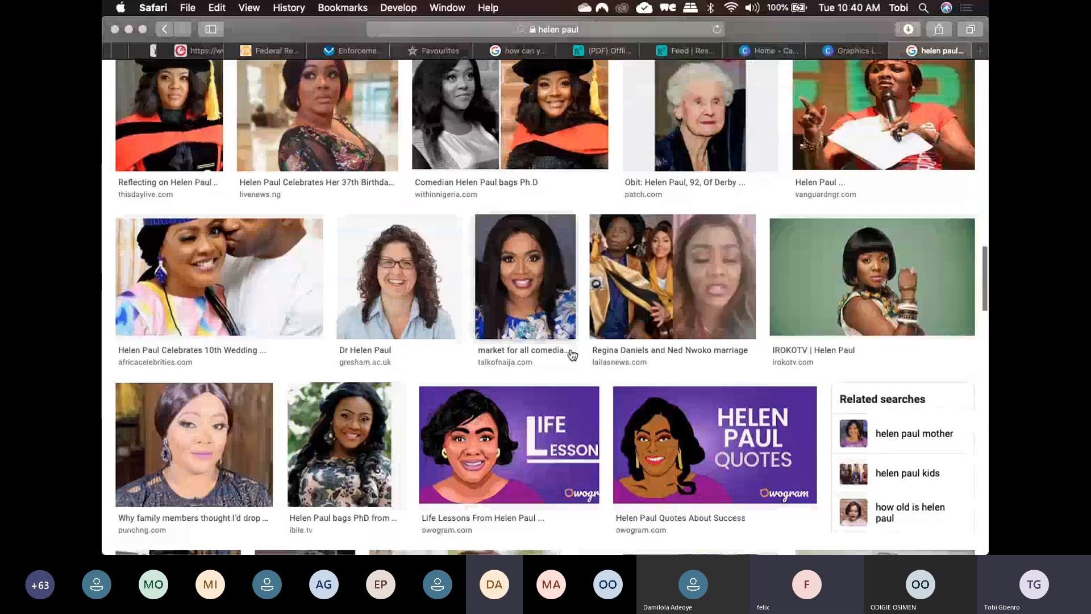
pyautogui.scroll(-2, 572, 355)
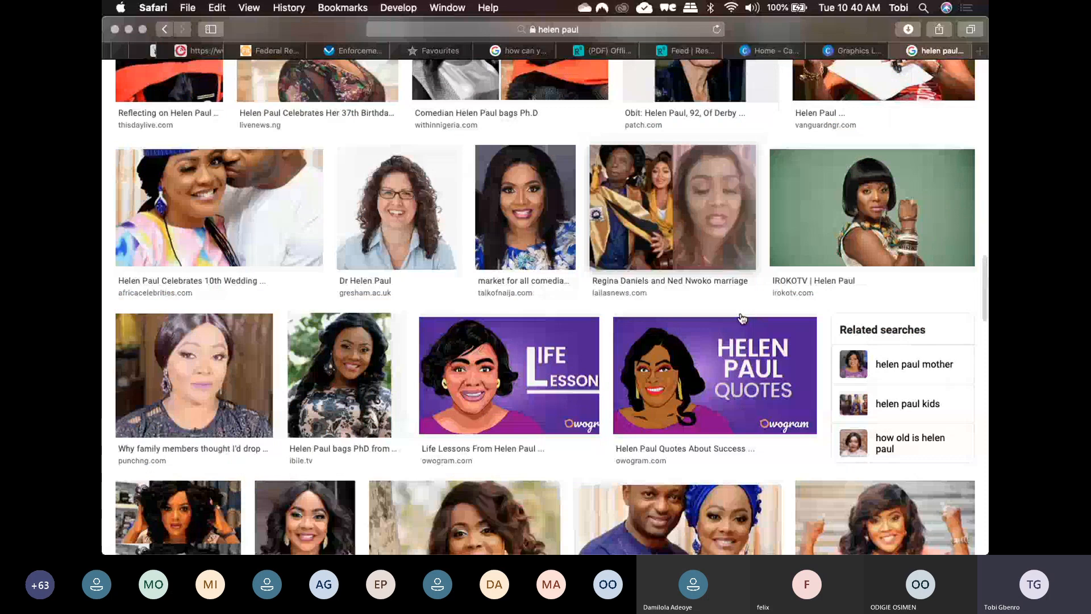
pyautogui.scroll(-1, 741, 318)
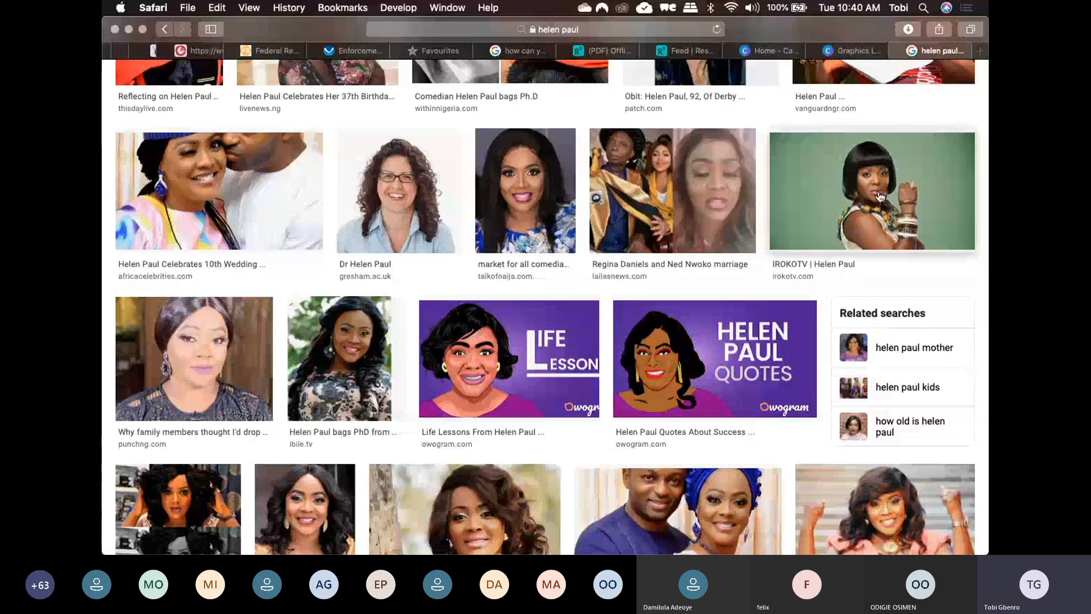
# - Open the green-background IROKOTV Helen Paul portrait and save the image to Downloads
pyautogui.click(880, 197)
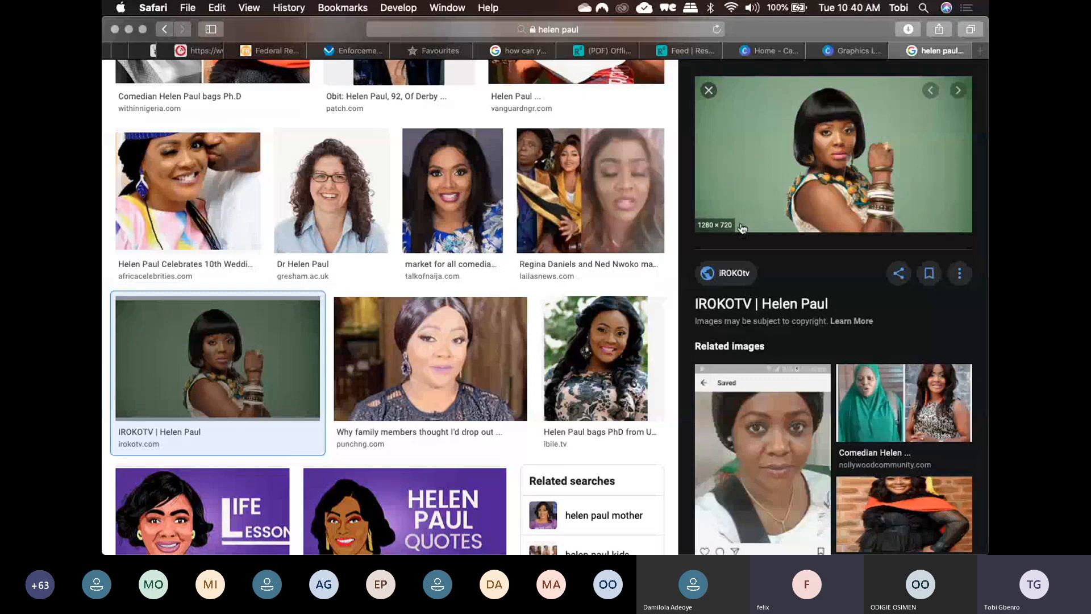
pyautogui.rightClick(769, 215)
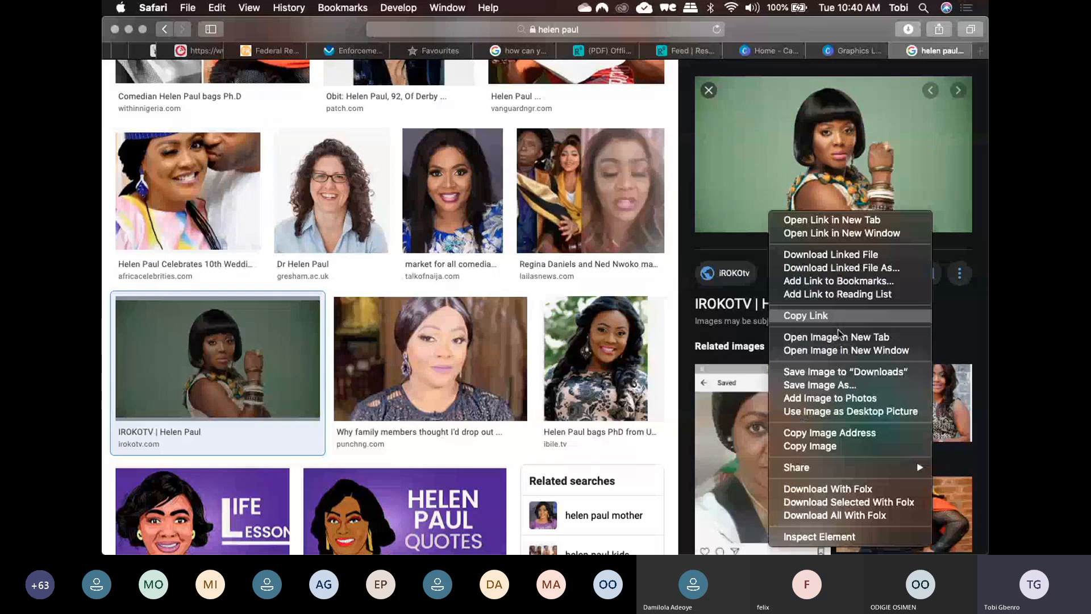
pyautogui.click(840, 421)
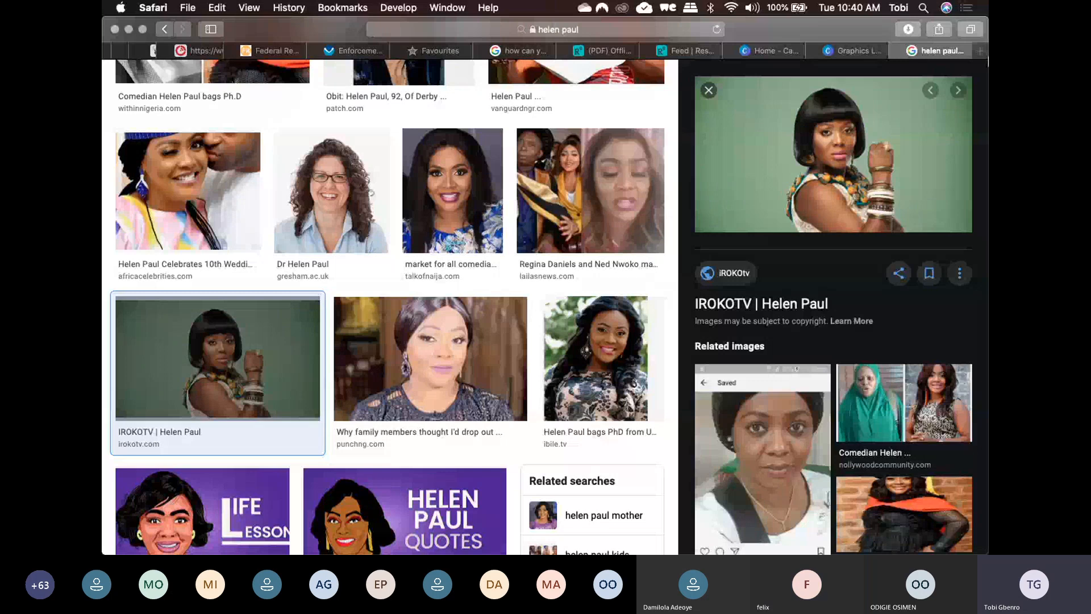
# - Open remove.bg in a new browser tab and upload the floral-shirt Basketmouth portrait from Downloads for background removal
pyautogui.press('super+t')
pyautogui.write('remove.bg')
pyautogui.press('Return')
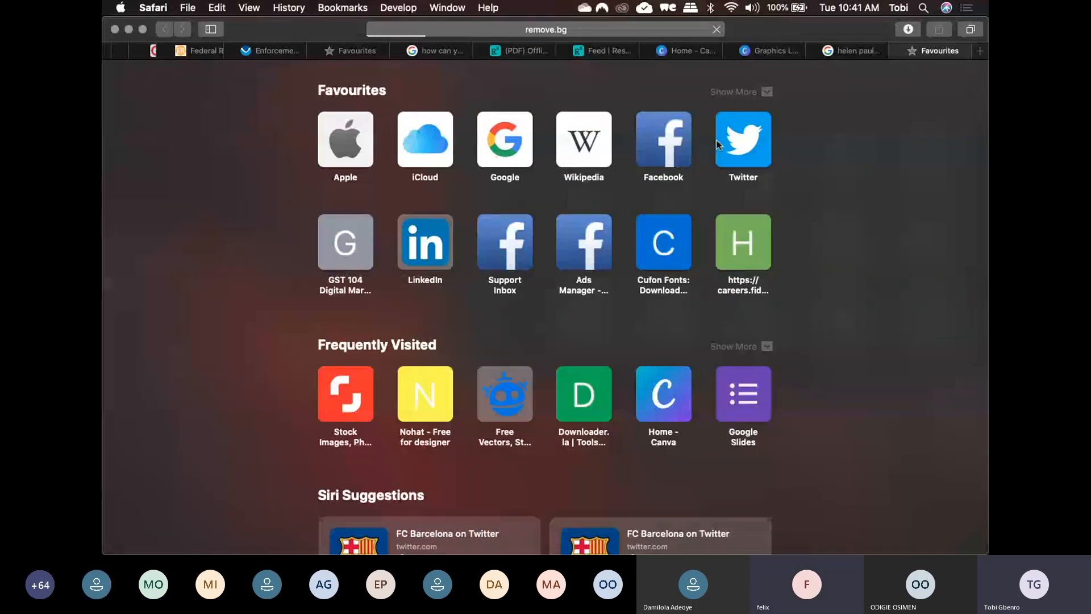
pyautogui.scroll(-4, 830, 214)
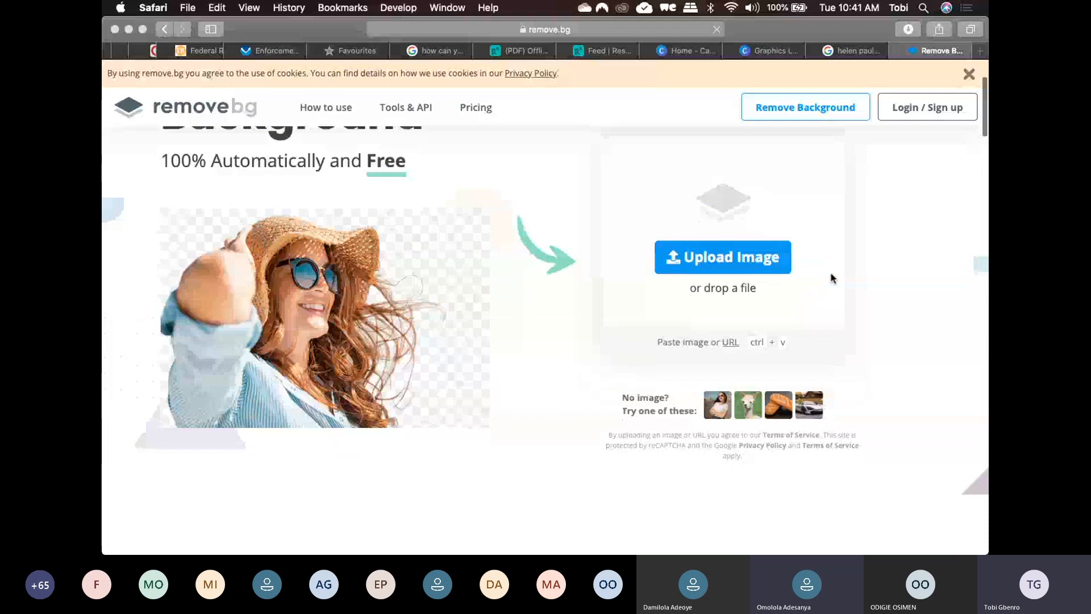
pyautogui.moveTo(815, 540)
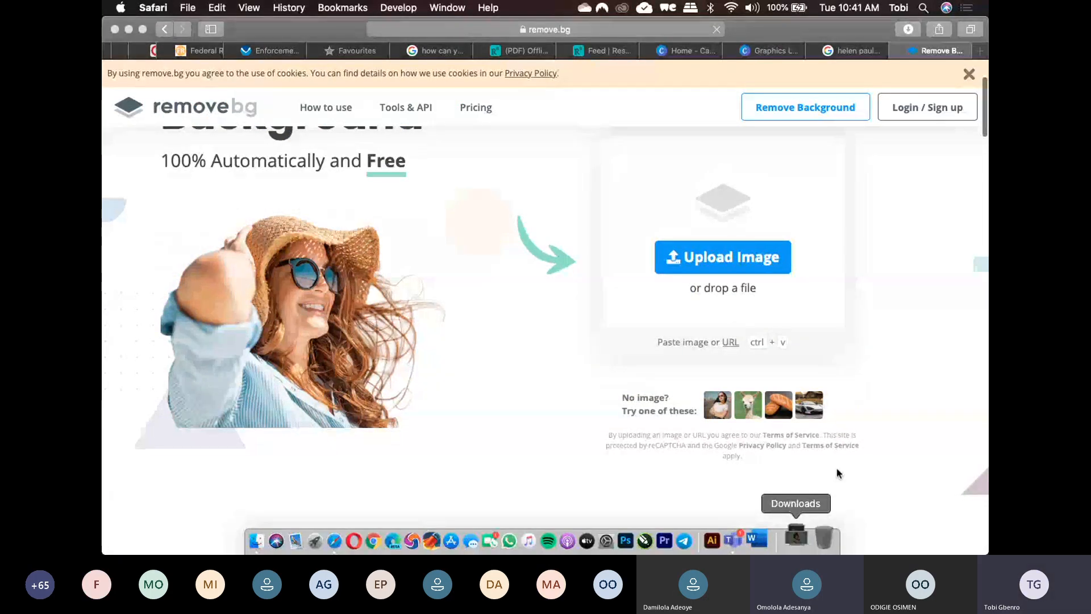
pyautogui.click(795, 535)
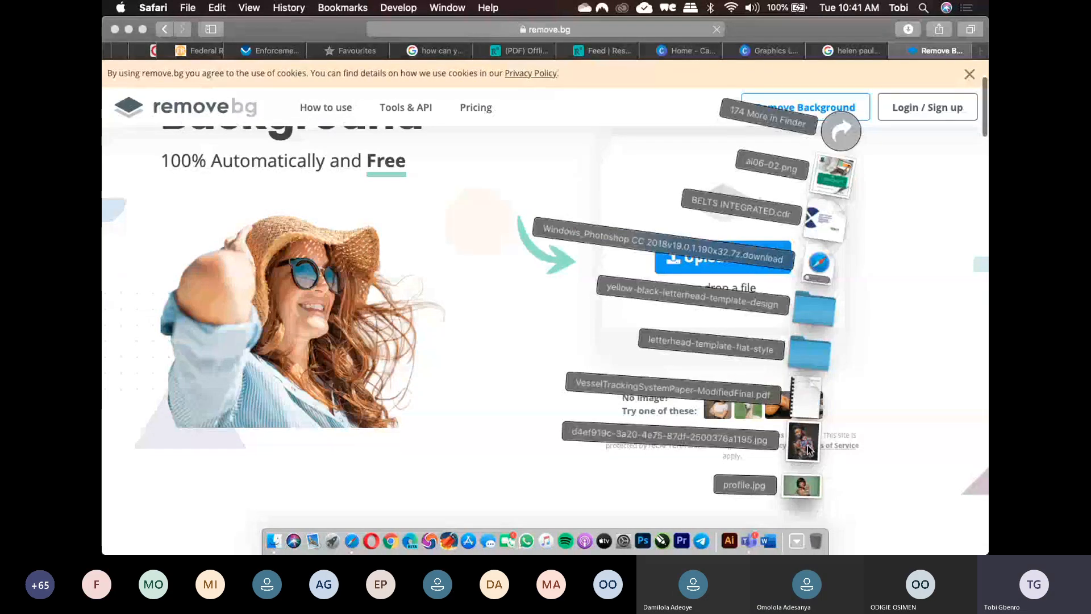
pyautogui.moveTo(808, 449); pyautogui.dragTo(688, 254)
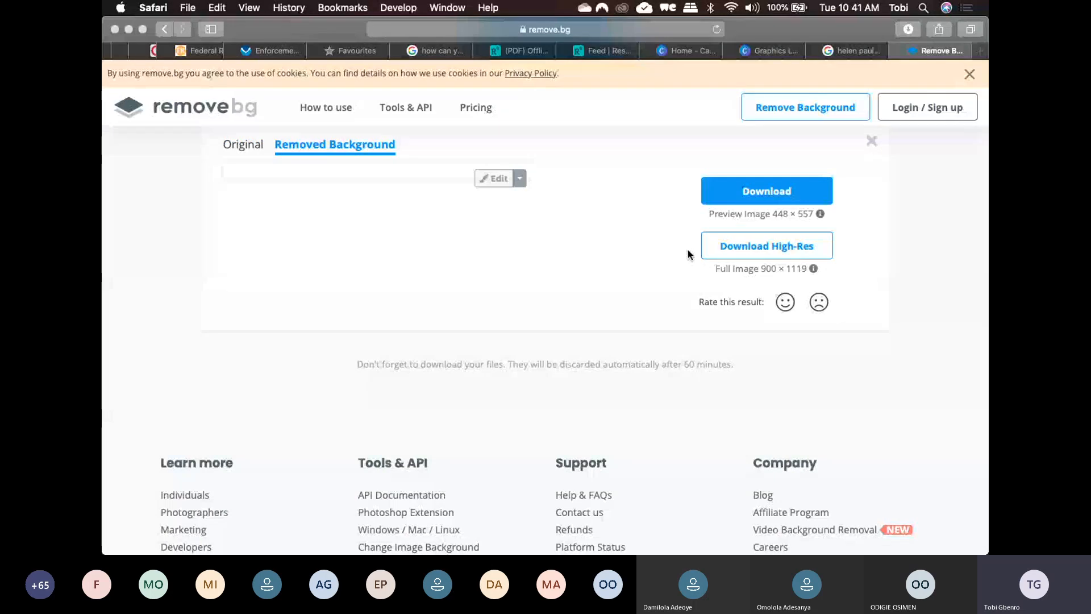
# - Download the preview-size Basketmouth cut-out, allow downloads from remove.bg, then check the opened PNG and close it
pyautogui.click(760, 256)
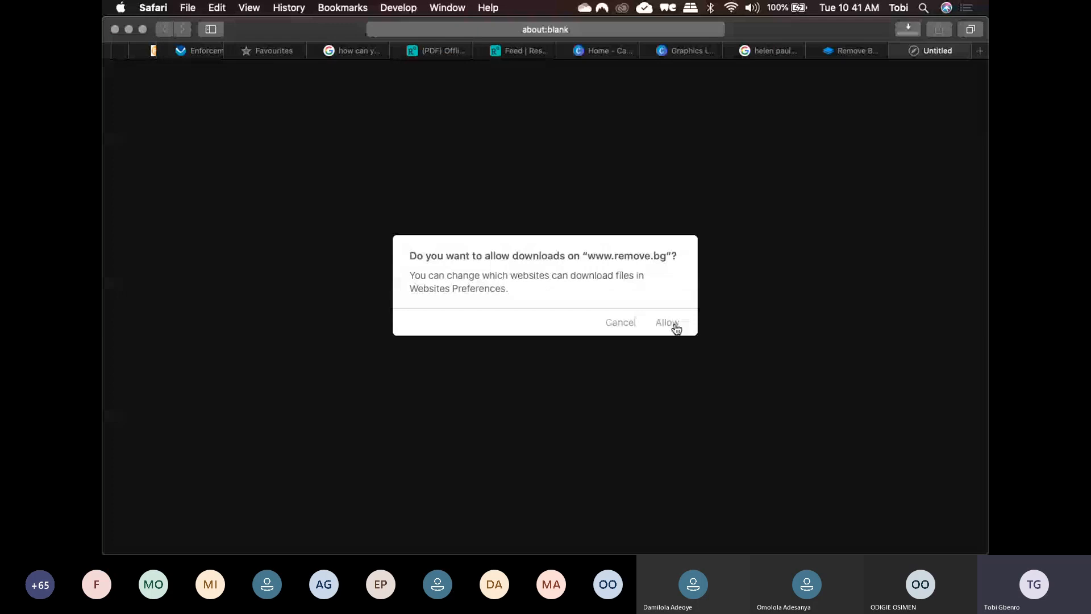
pyautogui.click(674, 325)
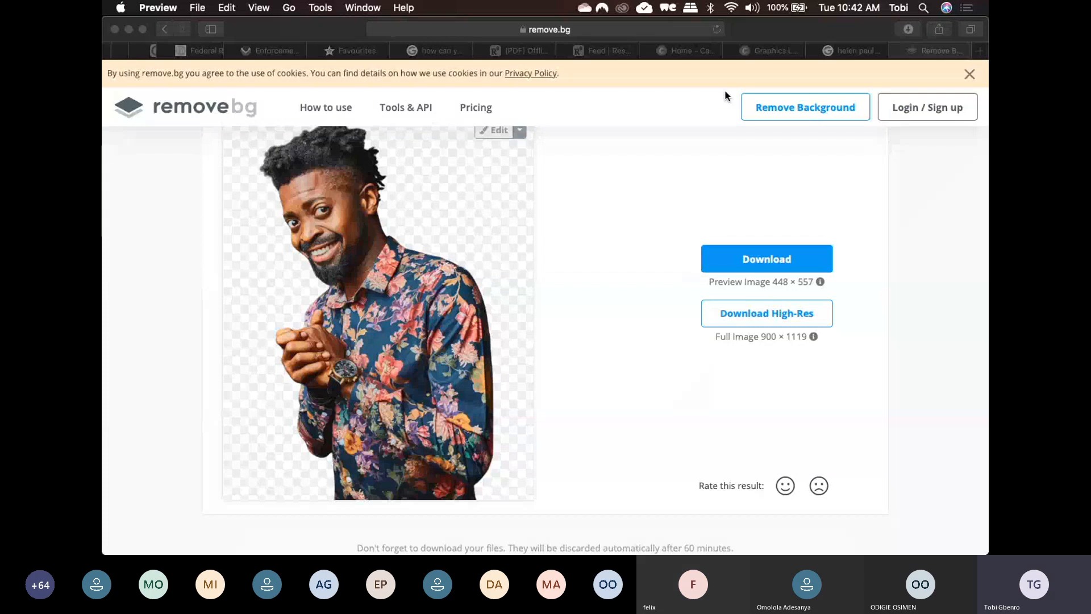
pyautogui.hotkey('ctrl', 'Up')
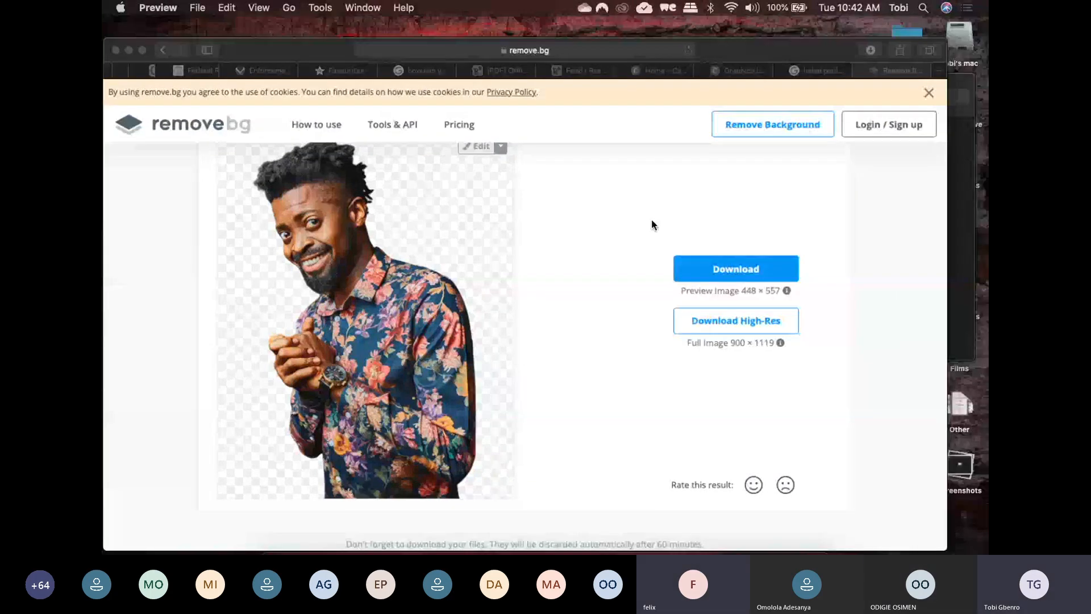
pyautogui.hotkey('ctrl', 'Up')
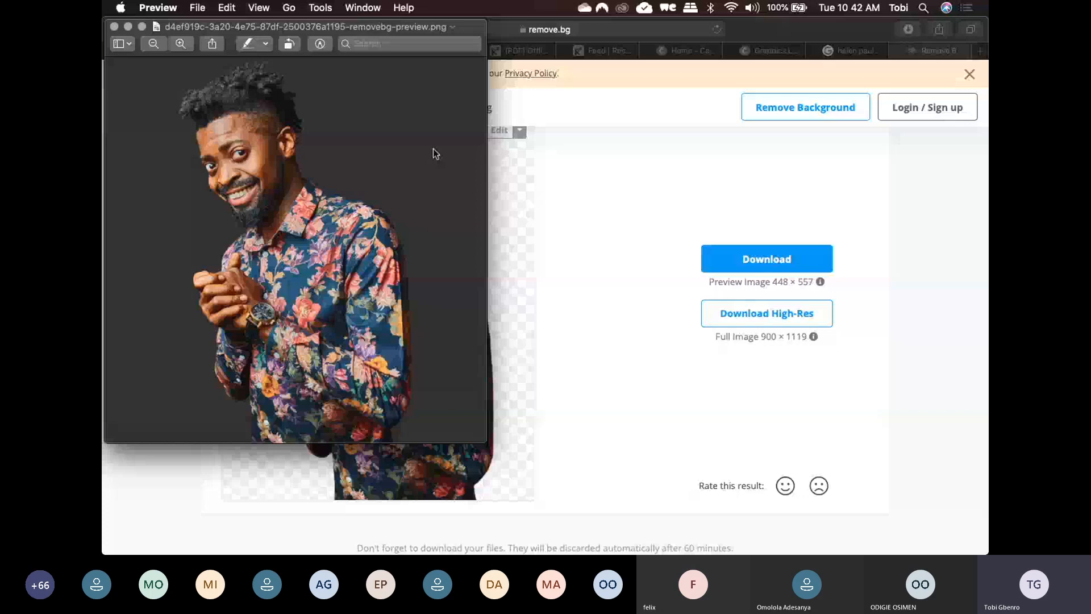
pyautogui.press('super+w')
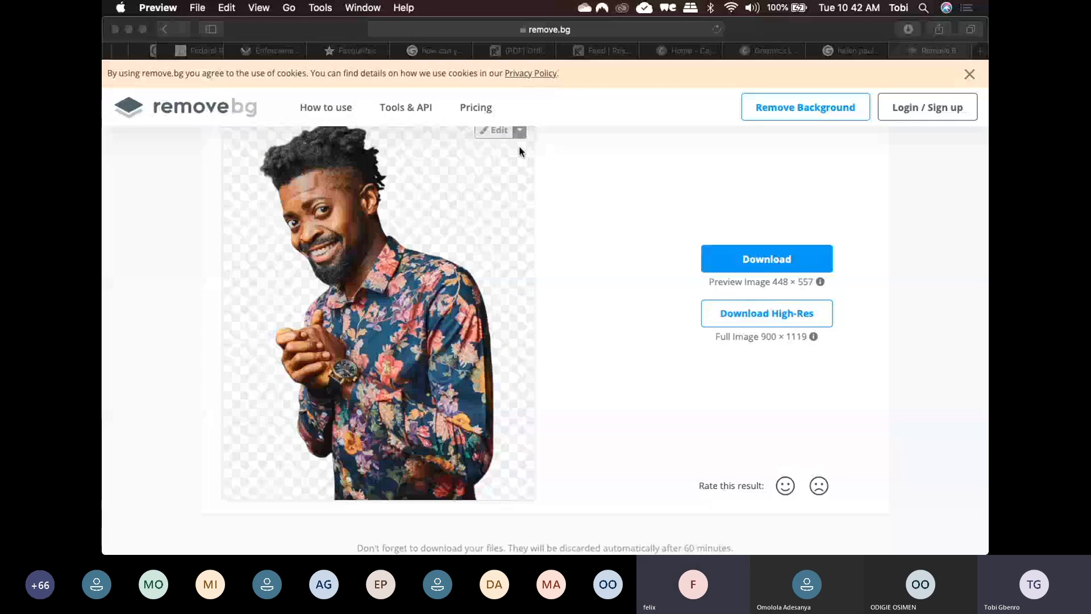
# - Return to the remove.bg start page, upload profile.jpg for background removal and download the preview-size cut-out
pyautogui.click(815, 112)
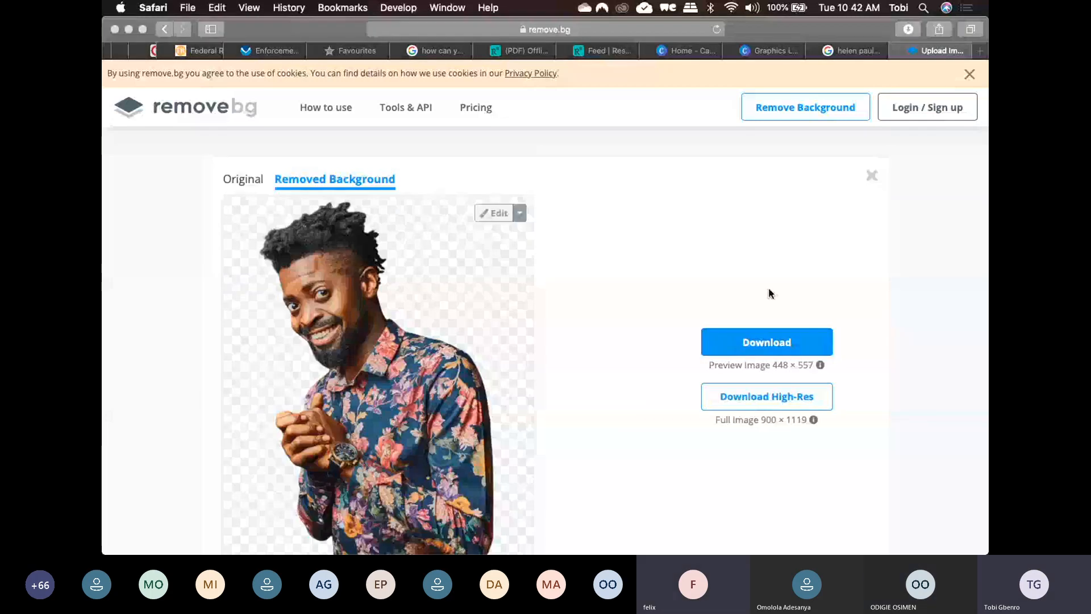
pyautogui.scroll(-1, 185, 116)
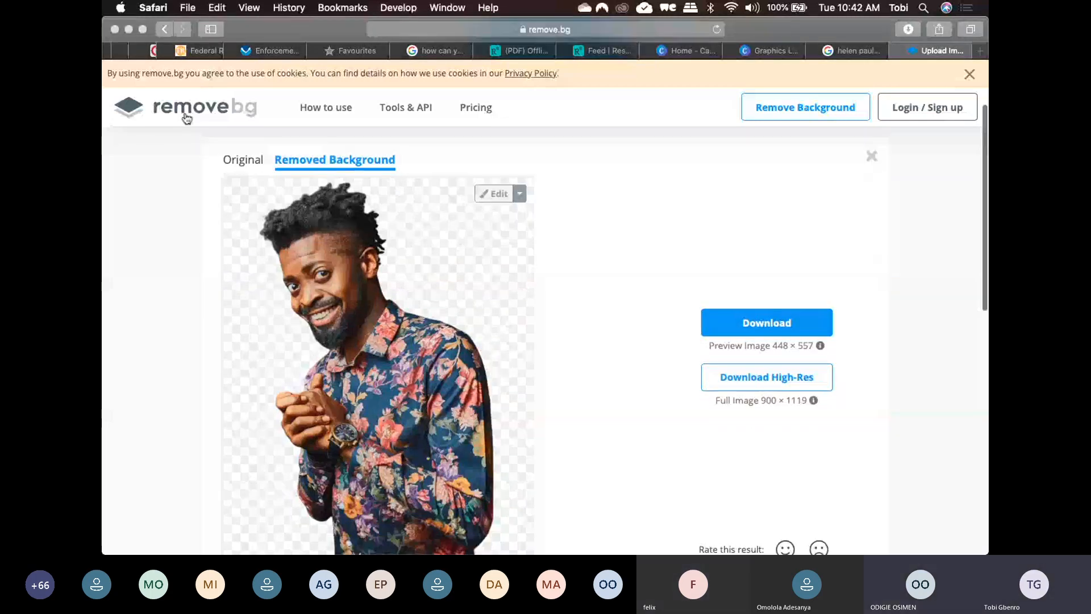
pyautogui.click(185, 115)
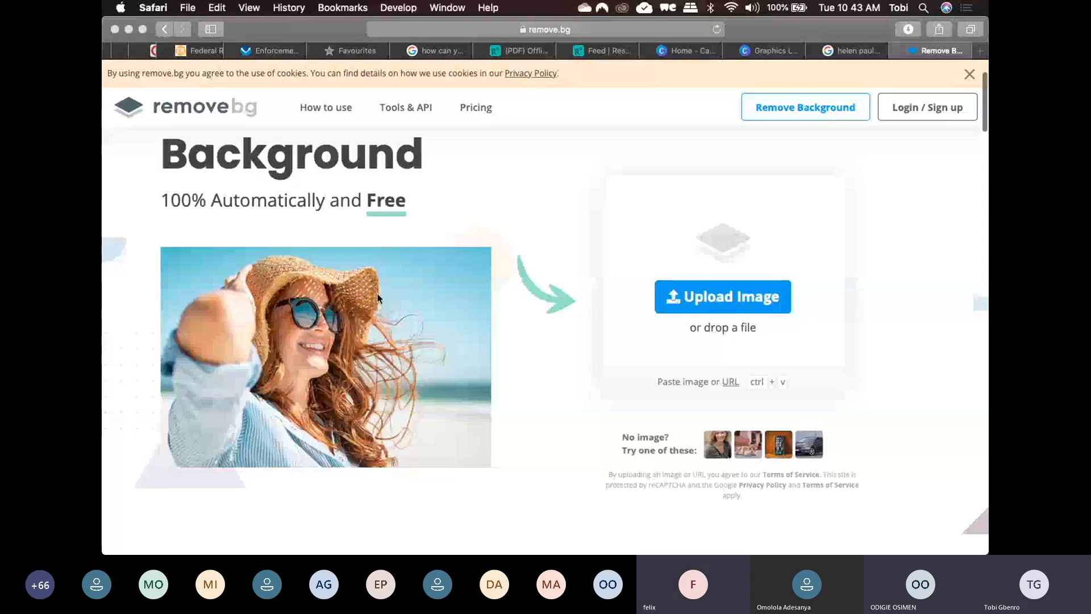
pyautogui.moveTo(377, 297); pyautogui.dragTo(714, 296)
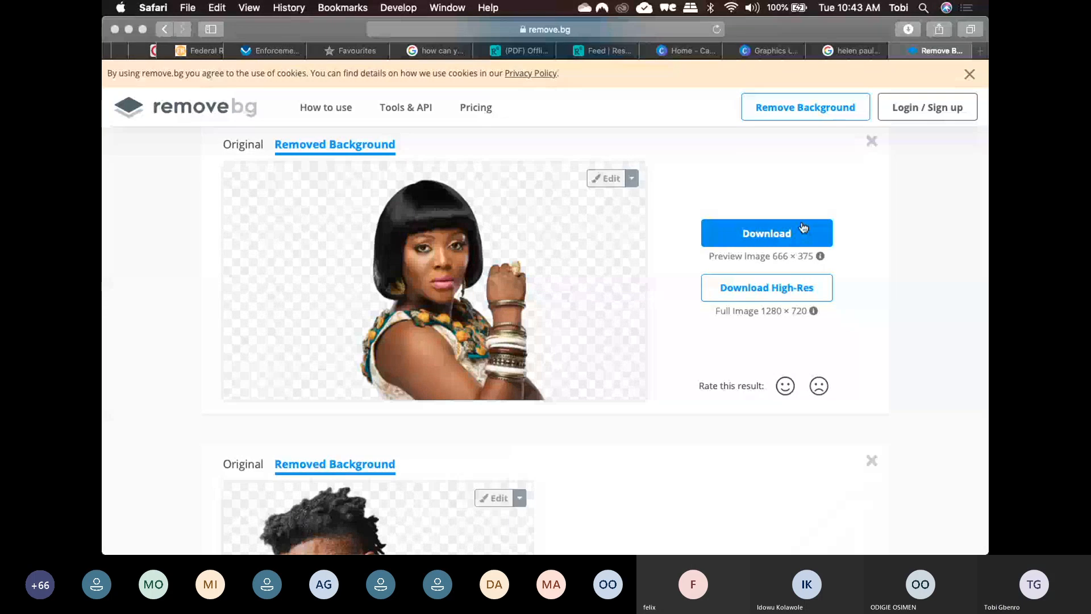
pyautogui.click(787, 235)
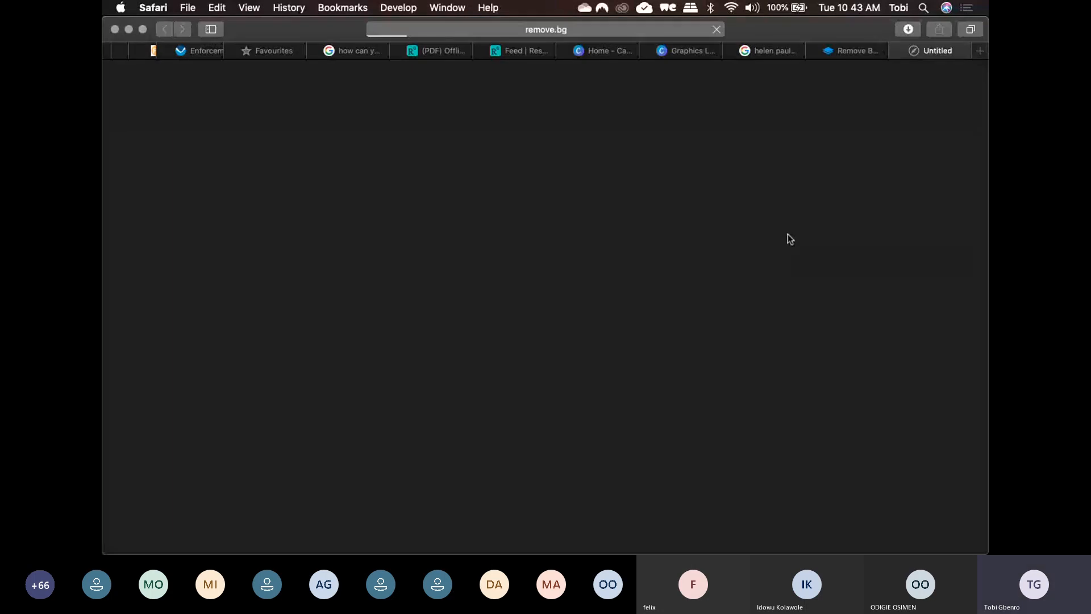
# - Switch to the Canva flyer, close the downloaded PNG's preview window and upload both comedian cut-outs from Downloads onto the page
pyautogui.click(682, 49)
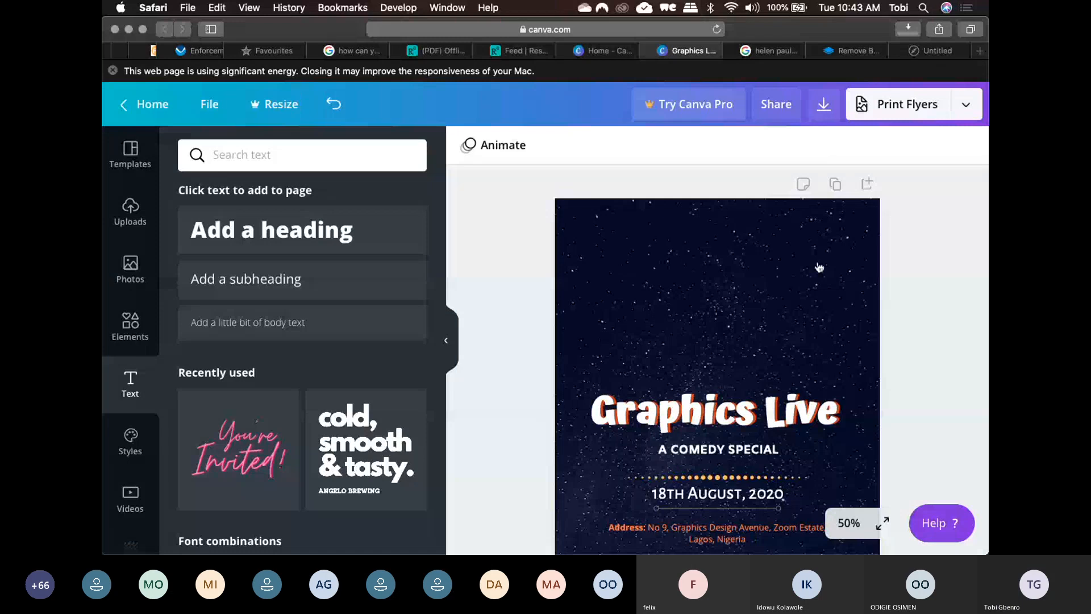
pyautogui.press('super+Tab')
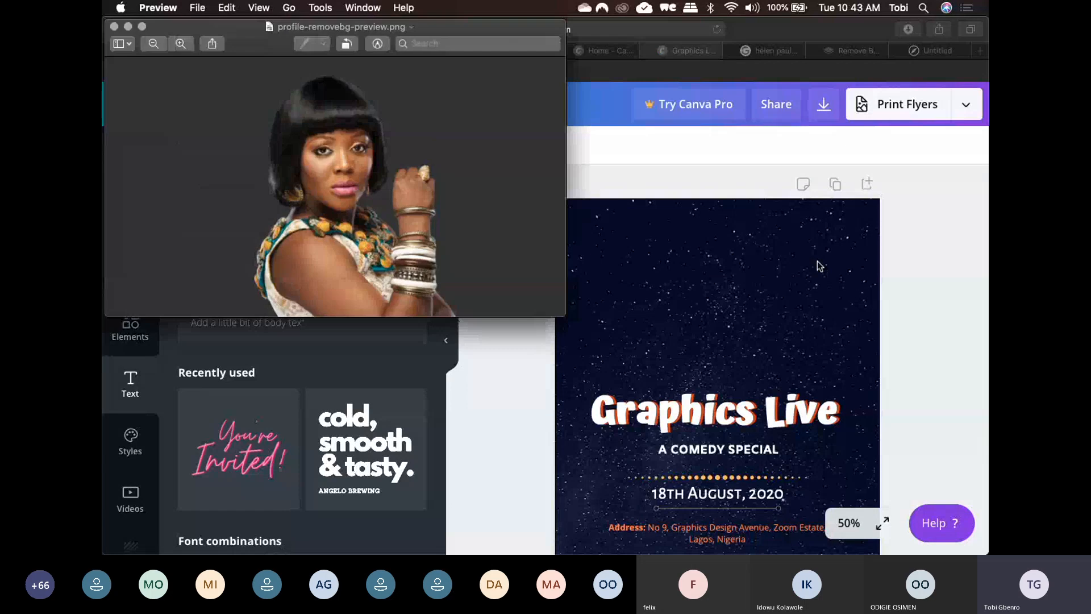
pyautogui.click(114, 27)
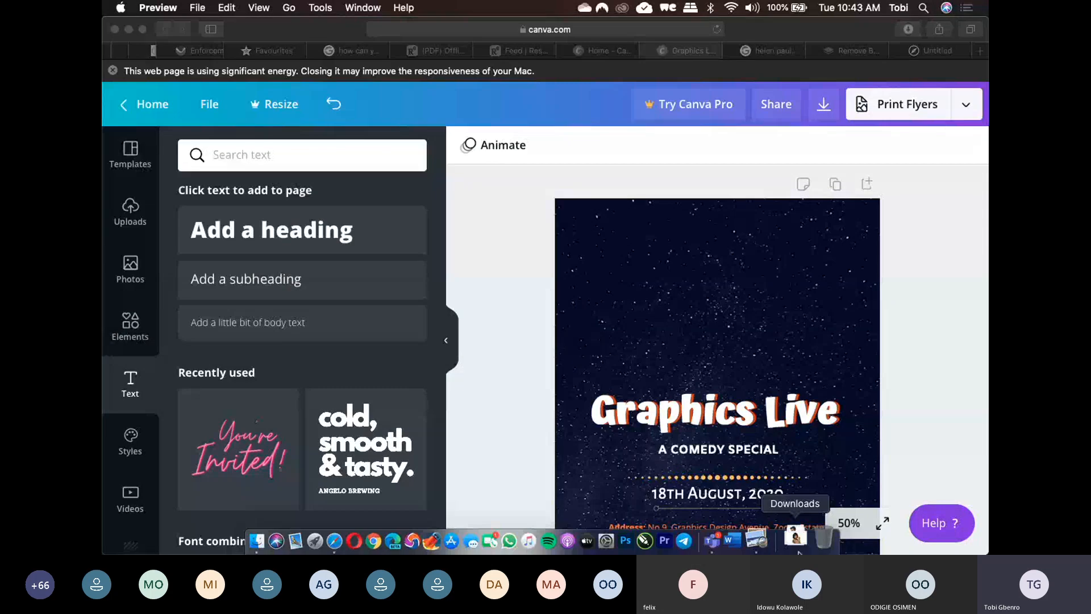
pyautogui.click(797, 546)
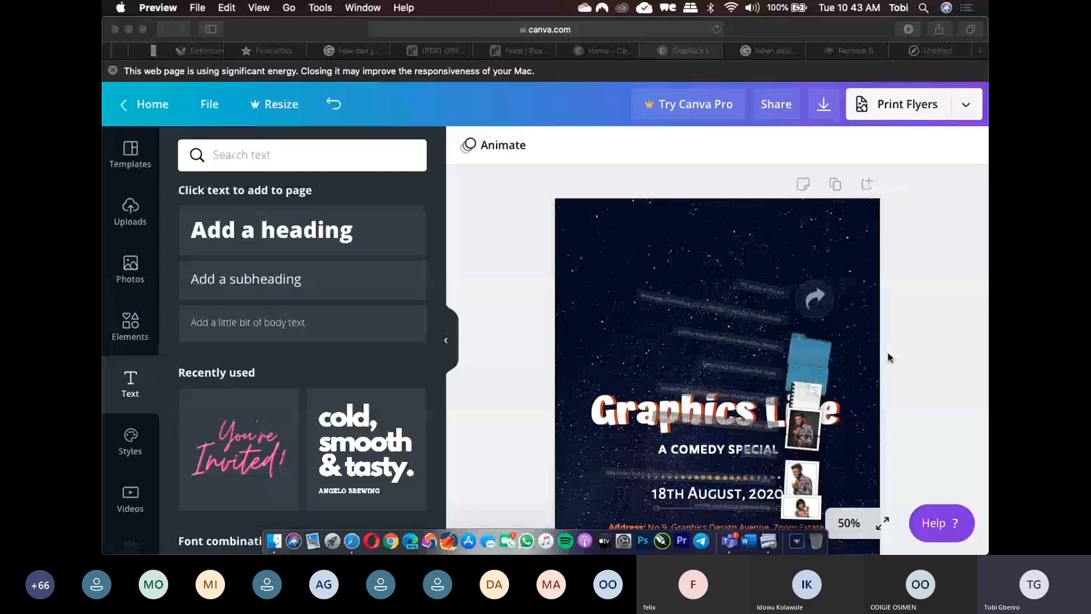
pyautogui.moveTo(888, 353); pyautogui.dragTo(668, 303)
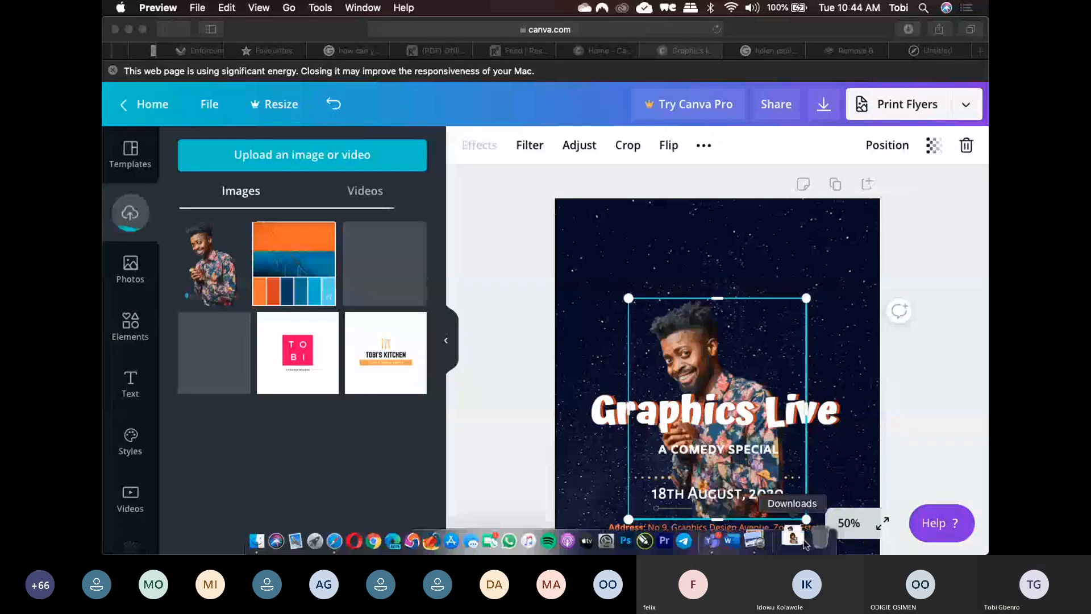
pyautogui.moveTo(804, 544); pyautogui.dragTo(819, 358)
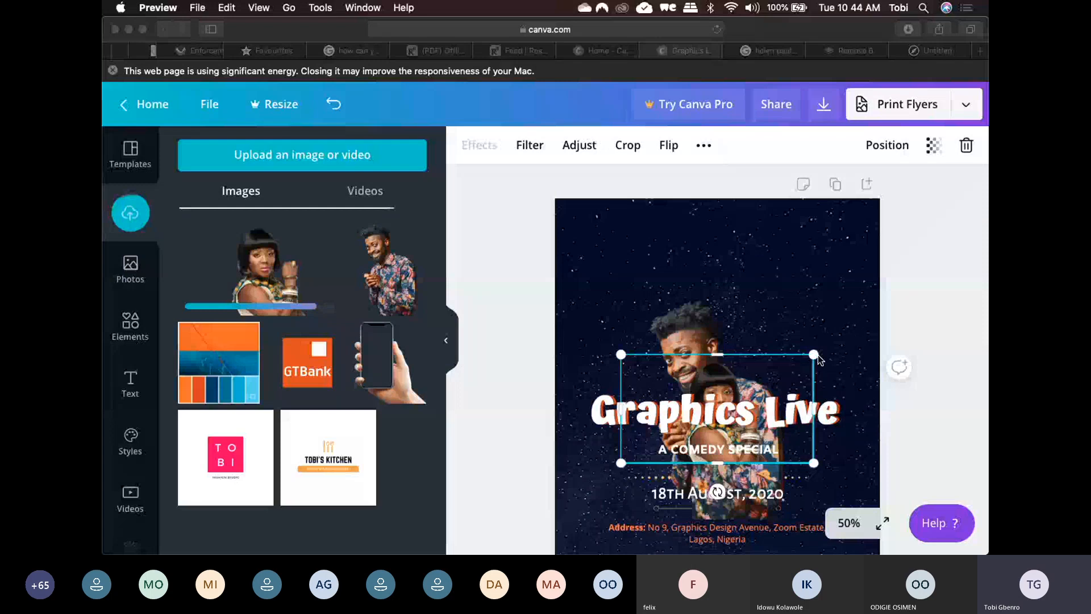
# - Move the Basketmouth cut-out to the flyer's upper left, and place the Helen Paul cut-out in front of him above the title, enlarged
pyautogui.click(817, 355)
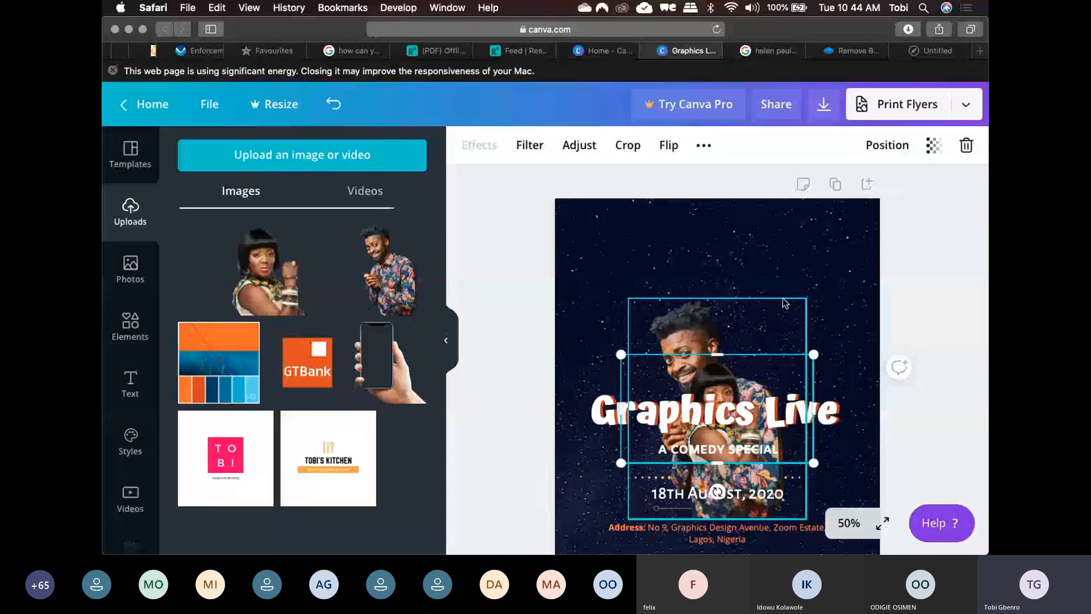
pyautogui.moveTo(785, 303); pyautogui.dragTo(809, 254)
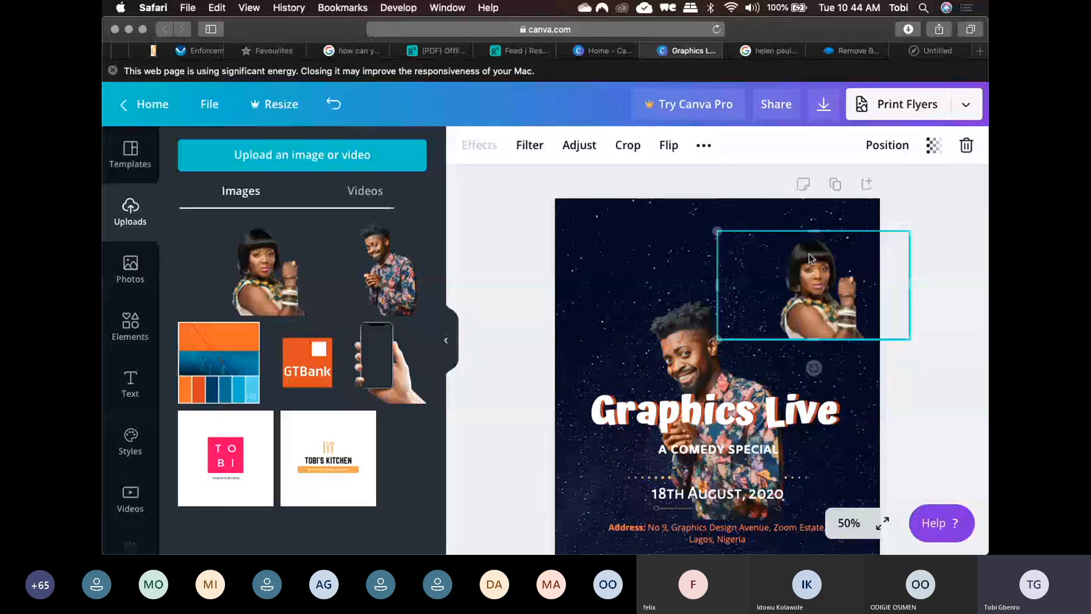
pyautogui.click(626, 294)
pyautogui.moveTo(625, 294); pyautogui.dragTo(624, 241)
pyautogui.moveTo(804, 309); pyautogui.dragTo(741, 354)
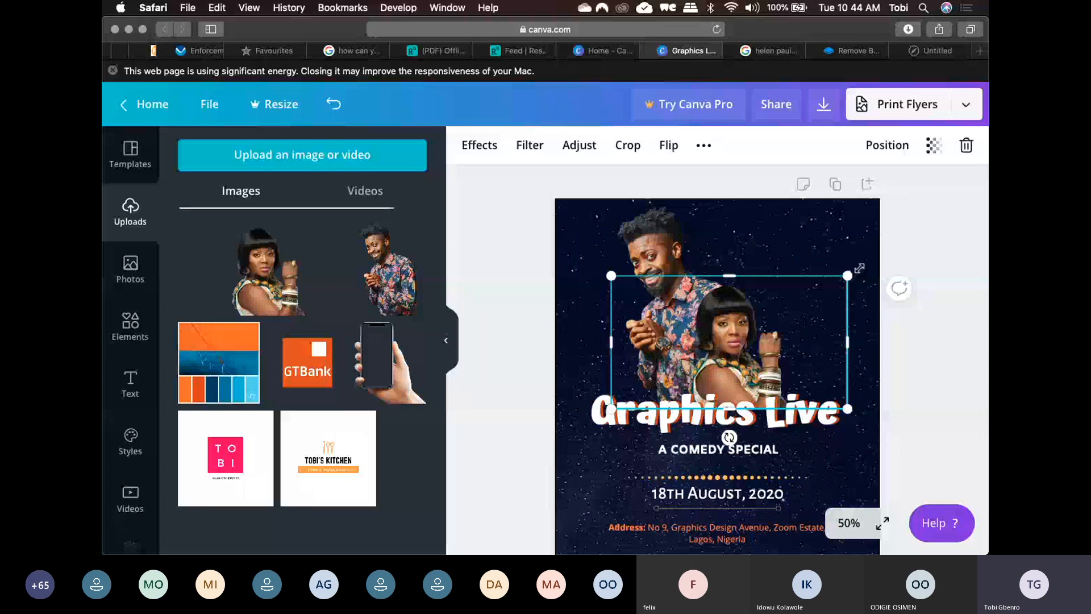
pyautogui.moveTo(859, 268); pyautogui.dragTo(902, 229)
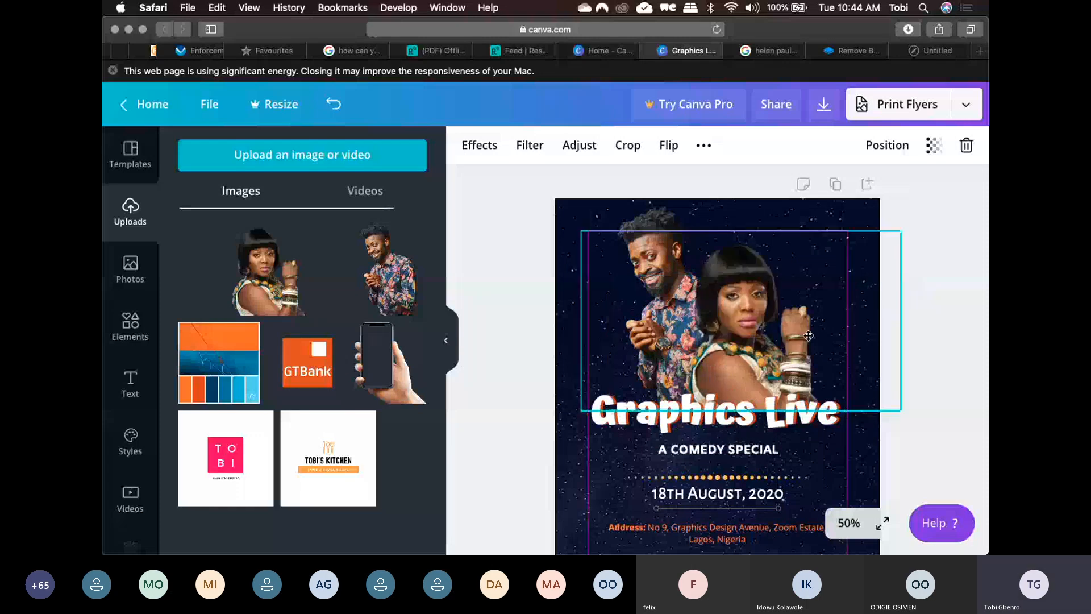
# - Shift the Helen Paul cut-out slightly left so she stands closer in front of Basketmouth above the title
pyautogui.moveTo(808, 336); pyautogui.dragTo(795, 336)
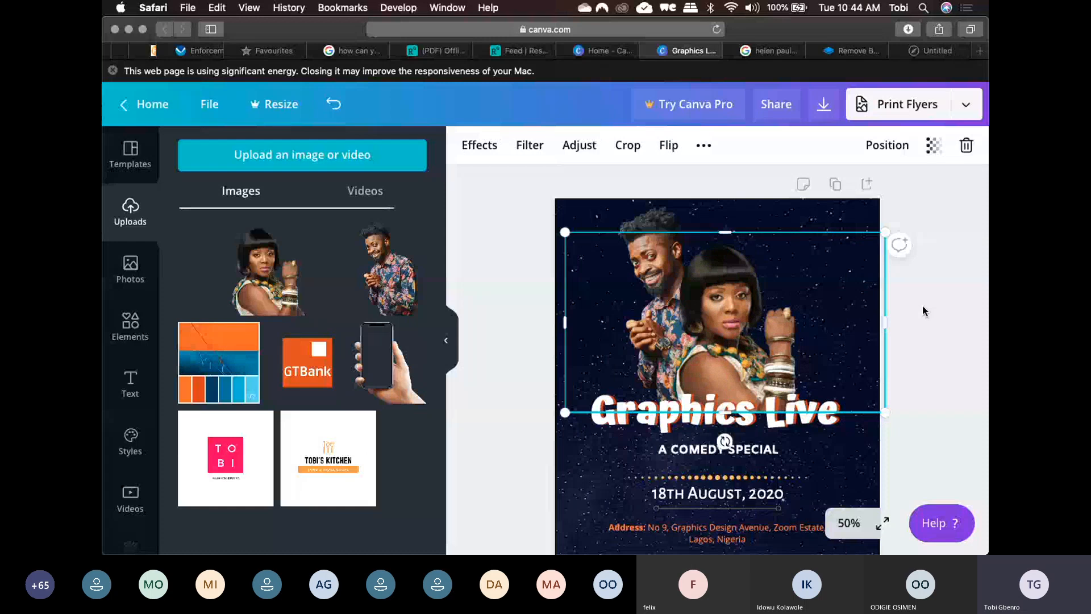
pyautogui.moveTo(795, 364); pyautogui.dragTo(797, 364)
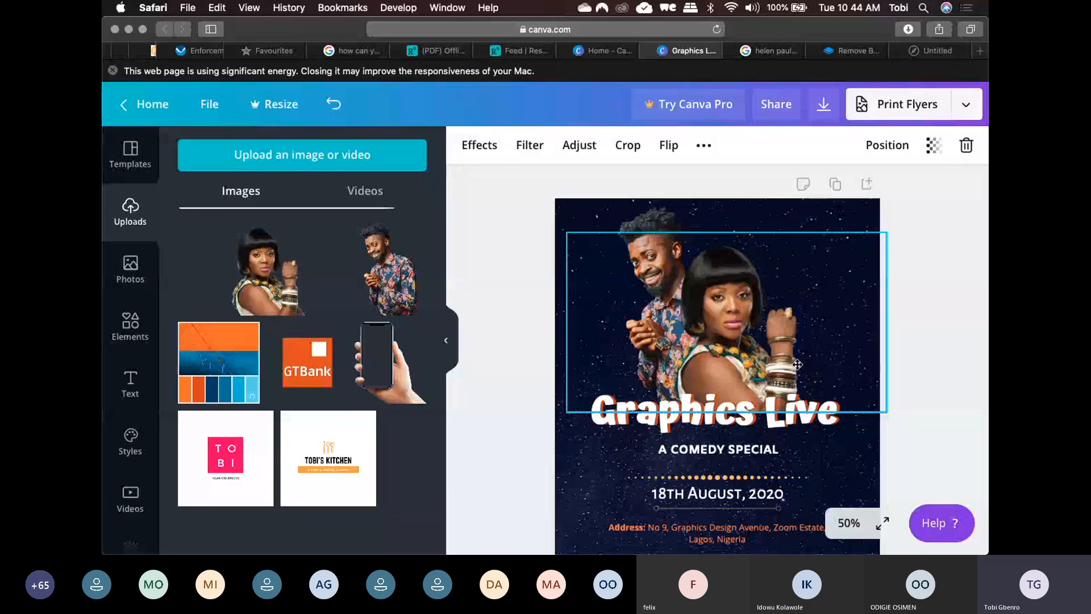
pyautogui.moveTo(797, 364); pyautogui.dragTo(797, 364)
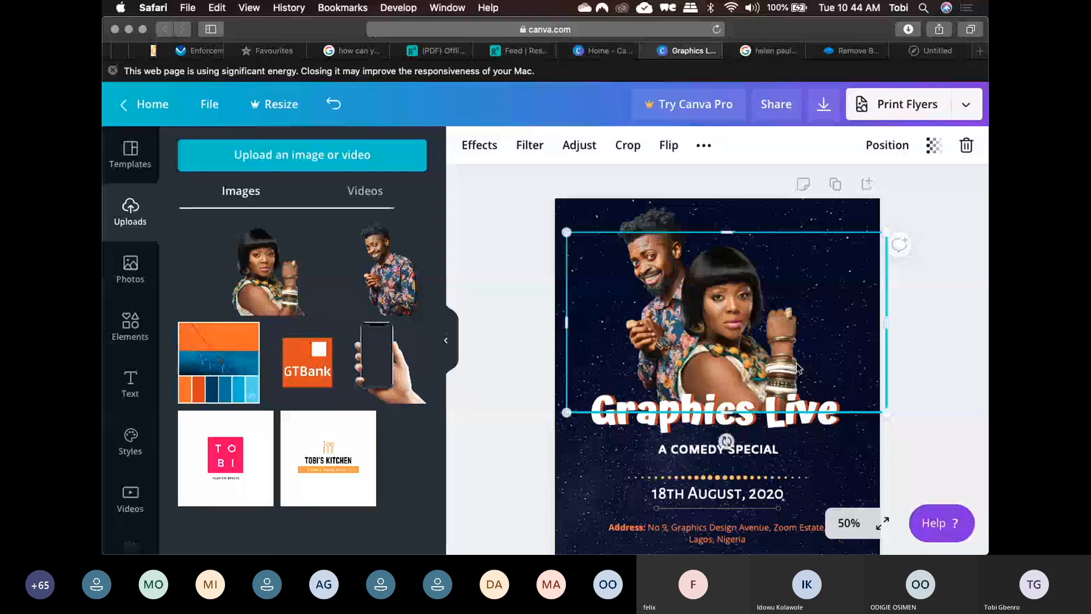
# - Scale both comedian cut-outs down slightly together and reposition them so the two figures sit centred directly above the Graphics Live title
pyautogui.keyDown('shift'); pyautogui.click(650, 221); pyautogui.keyUp('shift')
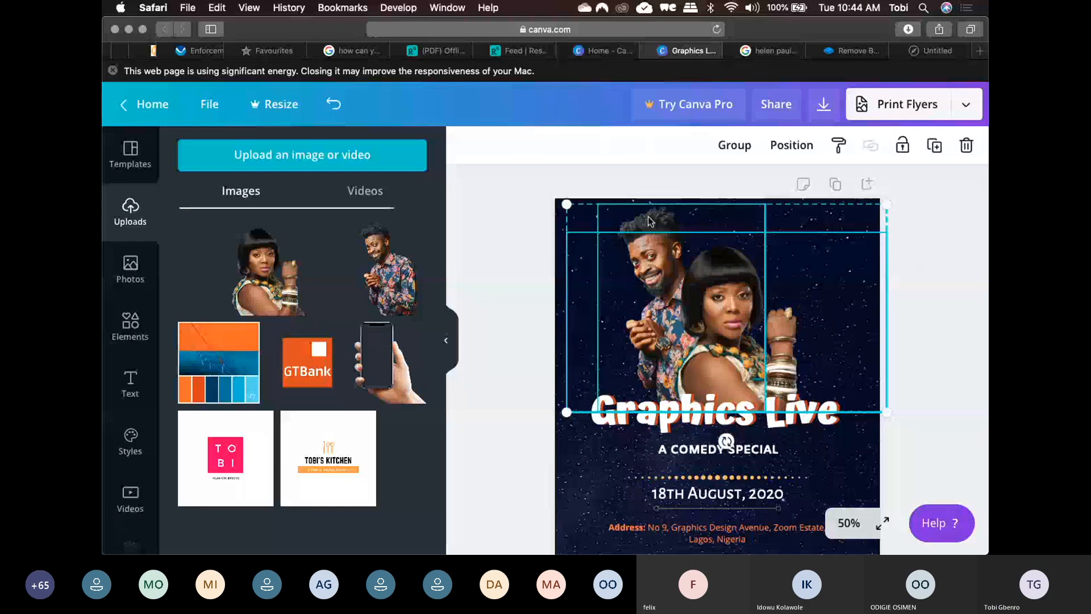
pyautogui.moveTo(650, 221); pyautogui.dragTo(649, 221)
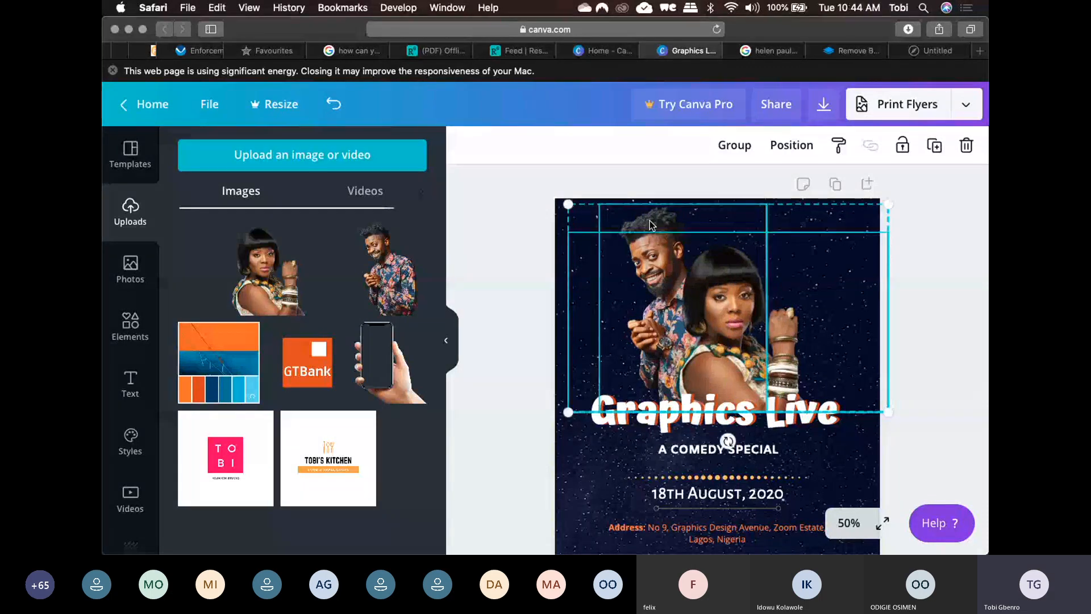
pyautogui.press('super+z')
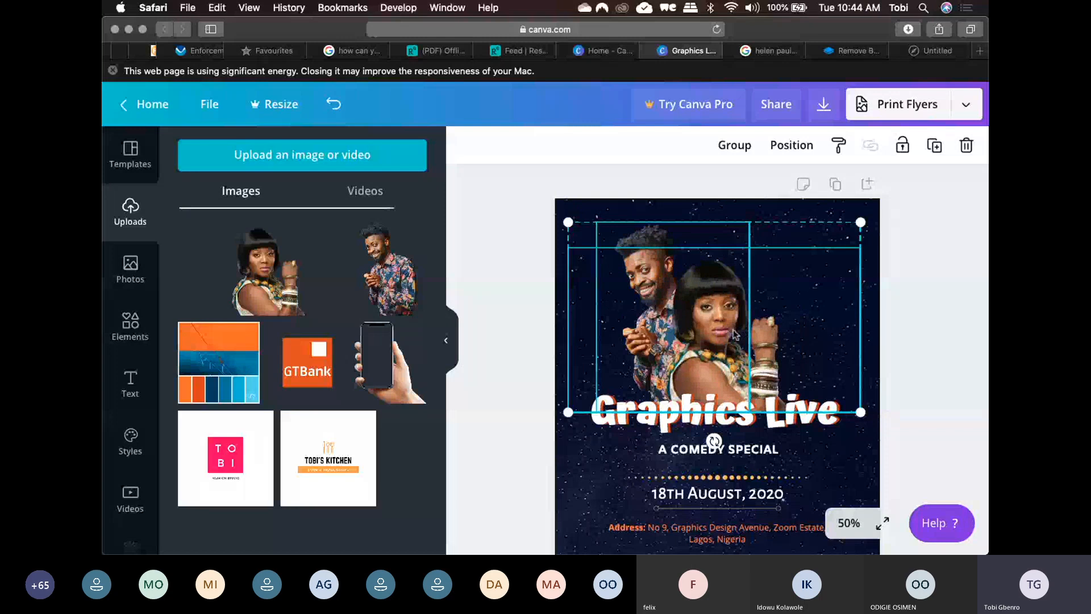
pyautogui.moveTo(735, 334)
pyautogui.mouseDown()
pyautogui.moveTo(735, 343)
pyautogui.moveTo(734, 326)
pyautogui.mouseUp()
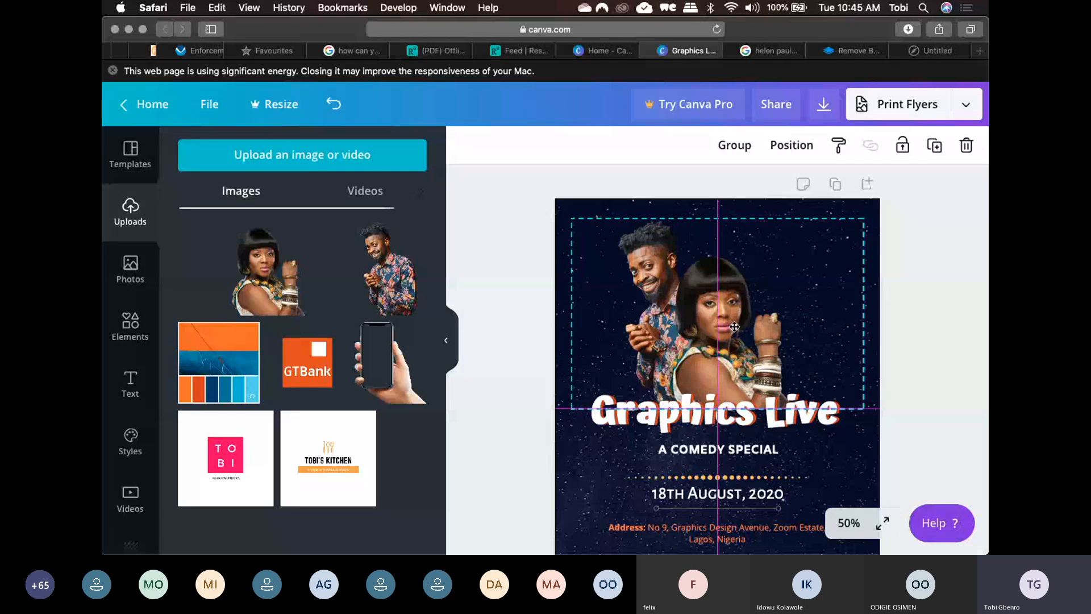
pyautogui.moveTo(734, 327); pyautogui.dragTo(750, 327)
# - Examine the whole flyer from the comedian portraits down to the date, address and ticket prices
pyautogui.scroll(-3, 852, 370)
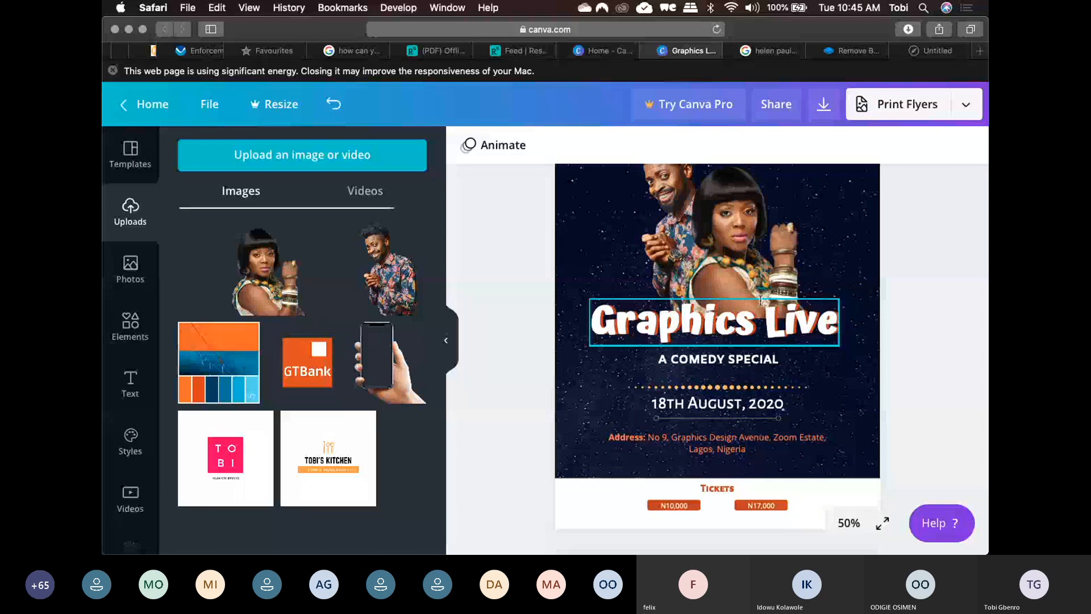
pyautogui.scroll(3, 814, 282)
pyautogui.scroll(5, 812, 278)
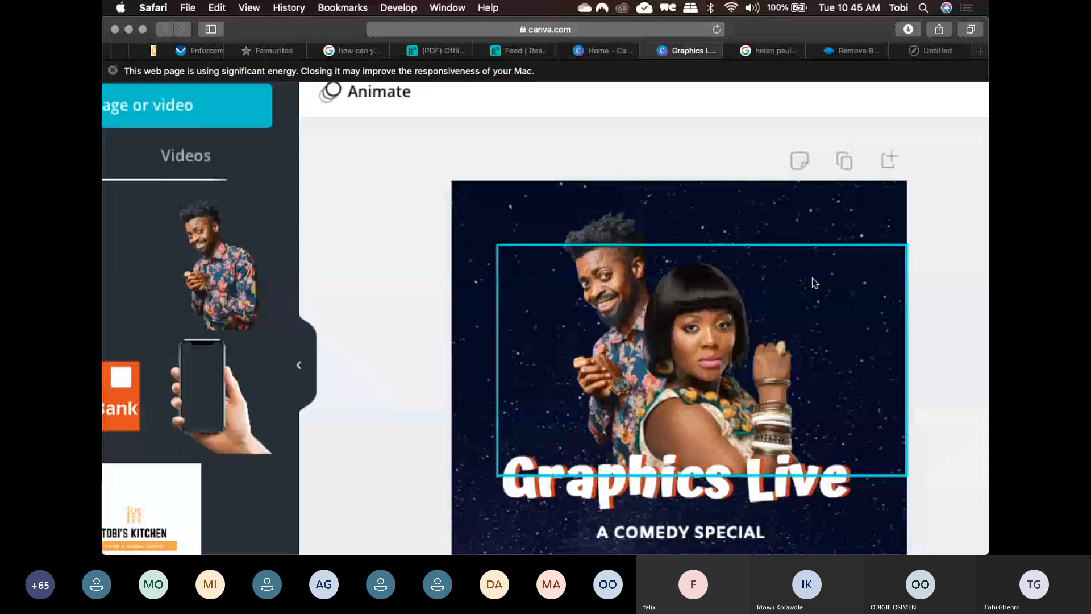
pyautogui.scroll(3, 926, 281)
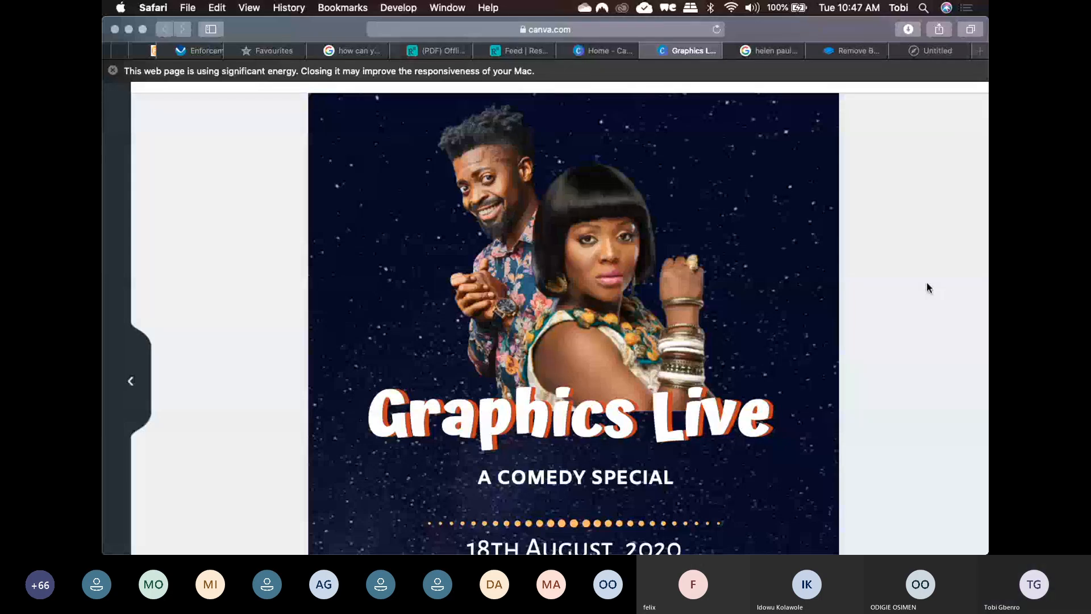
pyautogui.press('Escape')
pyautogui.press('super+shift+backslash')
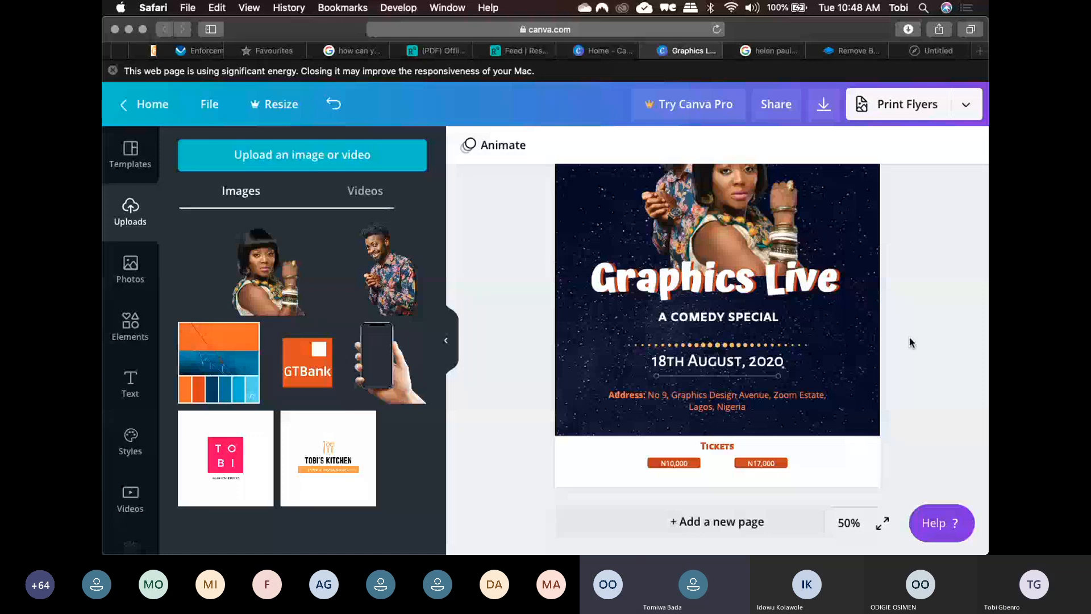
pyautogui.scroll(2, 909, 342)
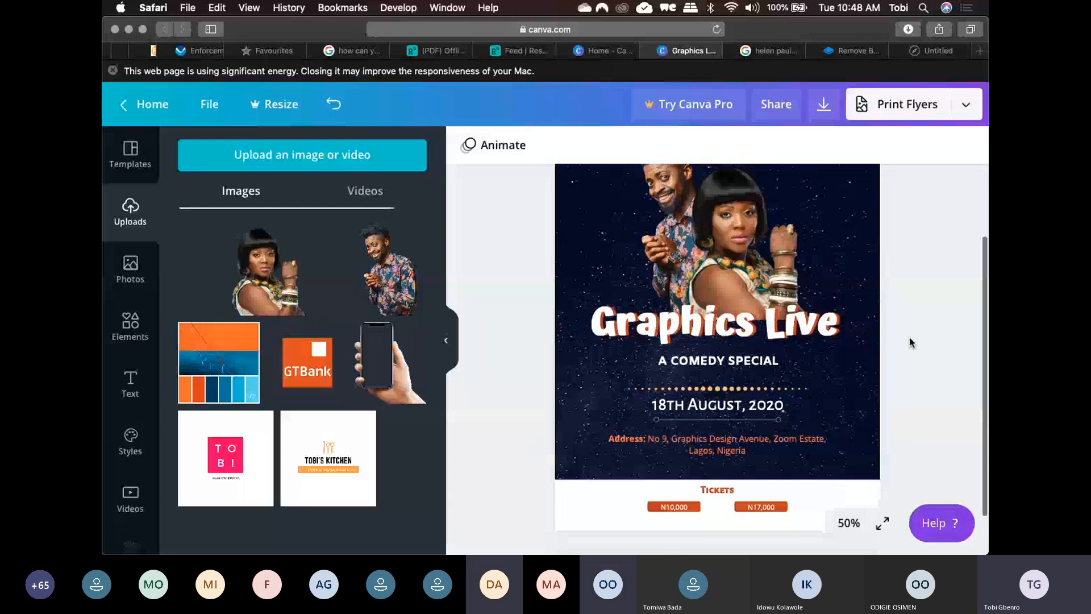
pyautogui.scroll(1, 910, 343)
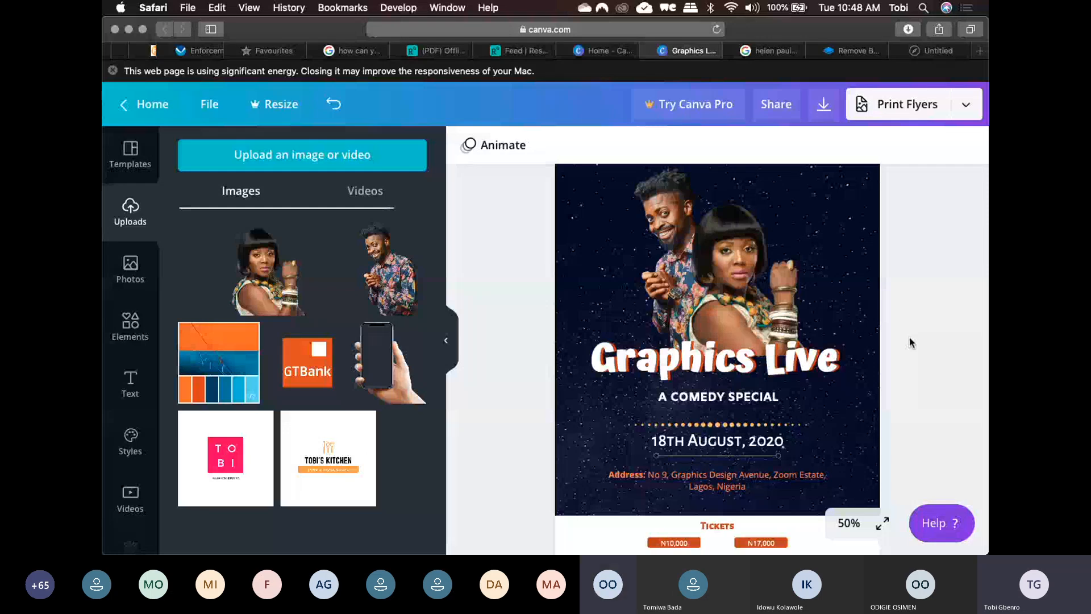
pyautogui.scroll(-3, 911, 342)
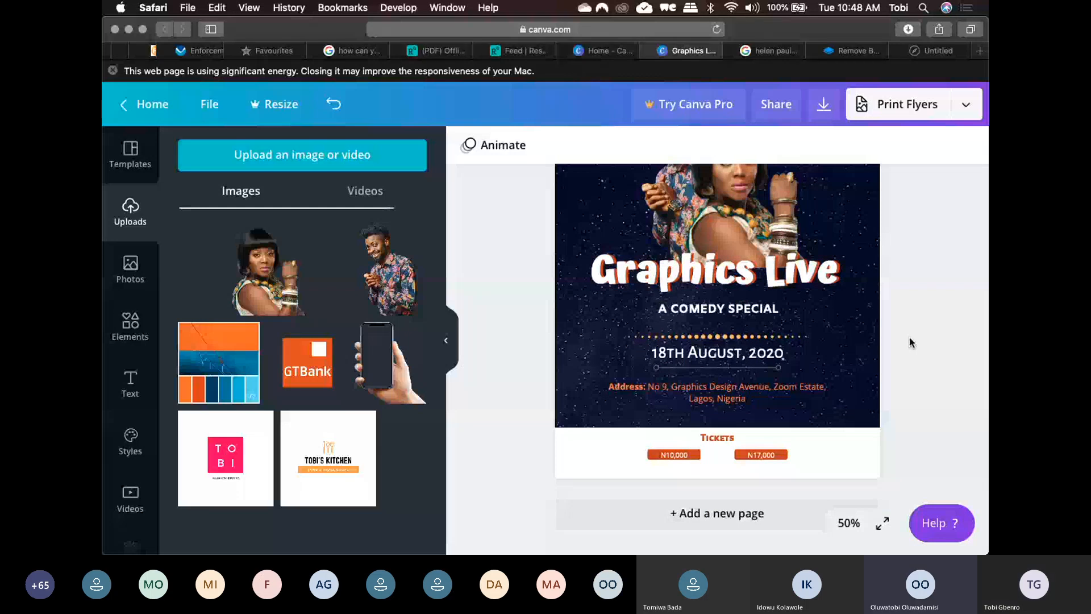
pyautogui.scroll(3, 909, 342)
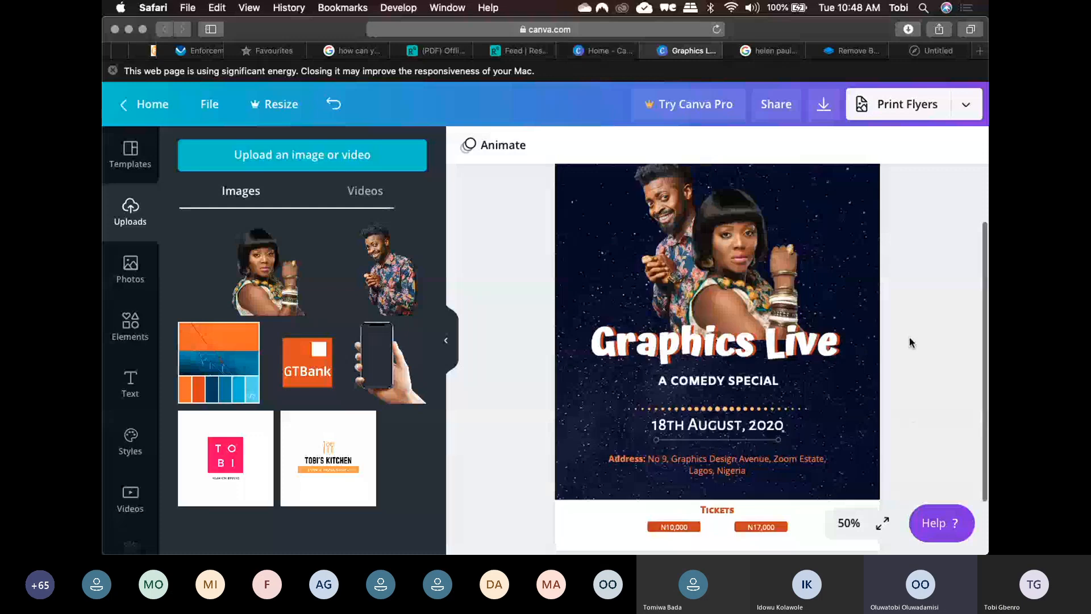
pyautogui.scroll(3, 910, 342)
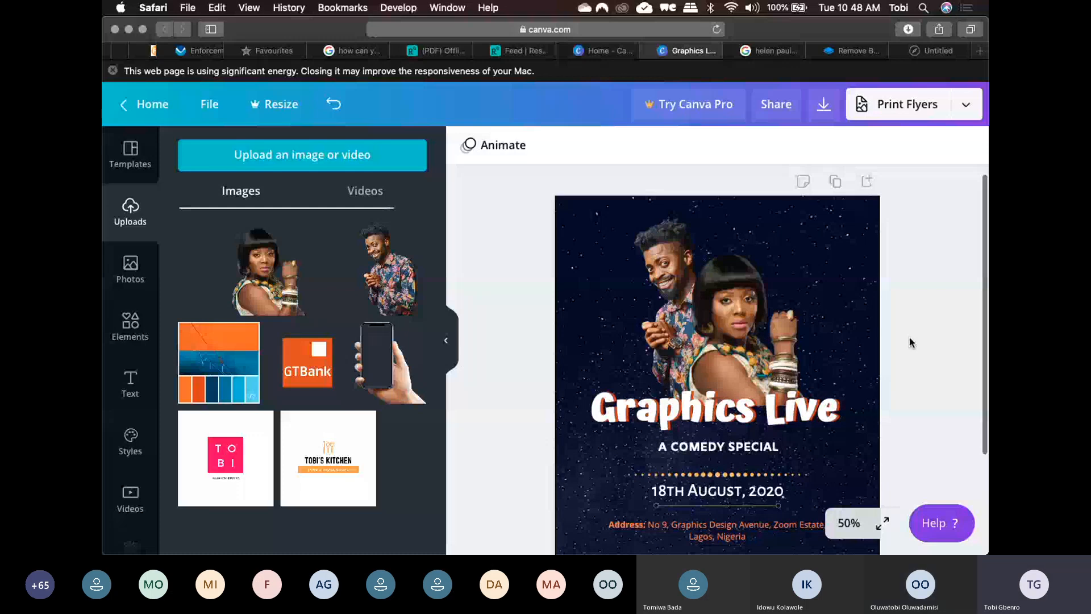
# - Check the layering and page alignment options for the Helen Paul cut-out, then deselect it
pyautogui.click(784, 340)
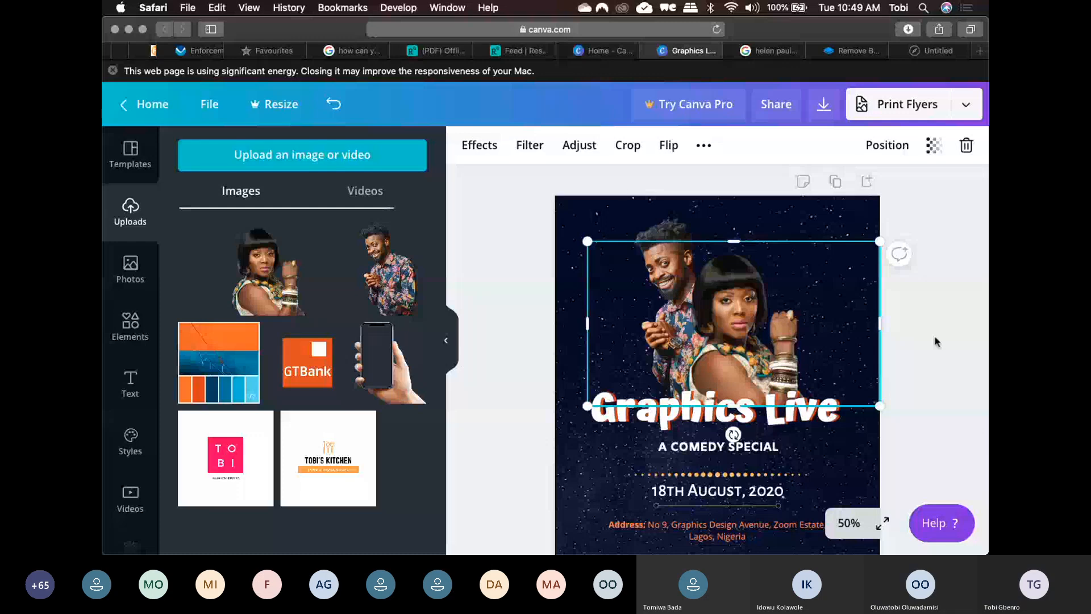
pyautogui.click(887, 144)
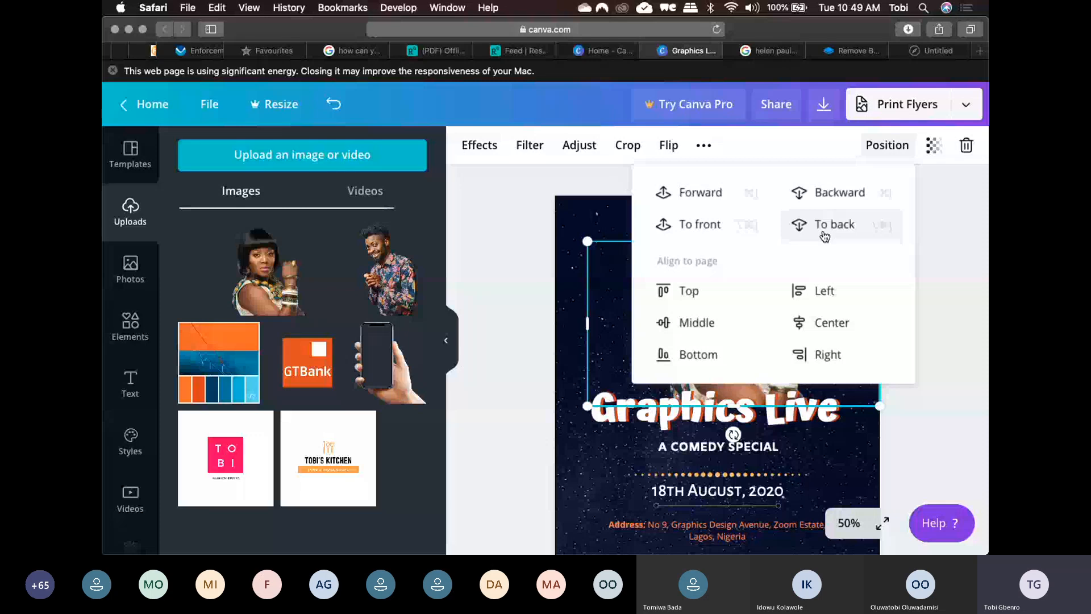
pyautogui.click(824, 235)
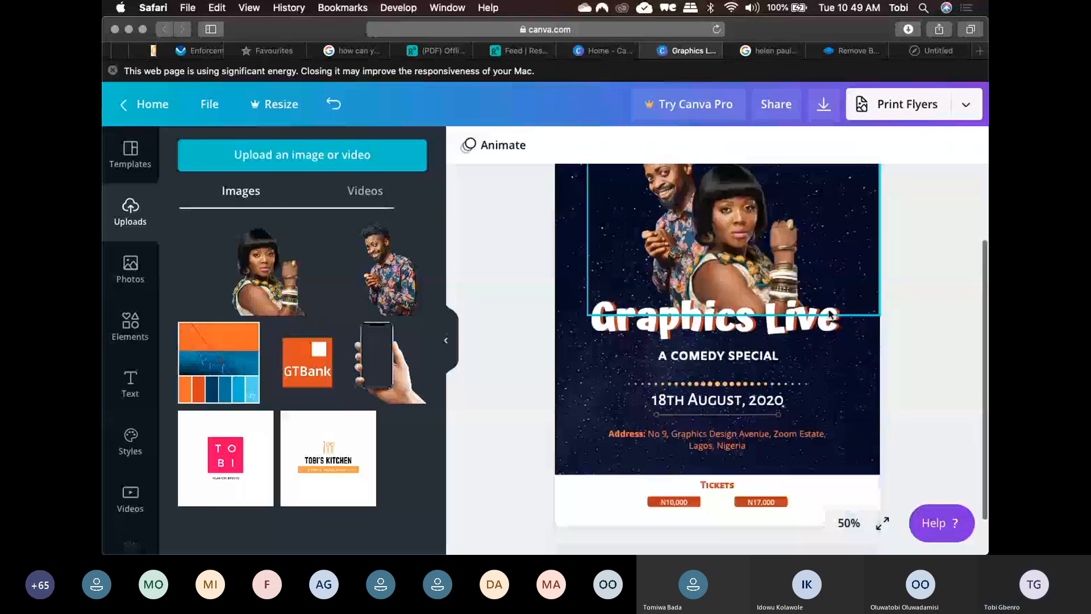
pyautogui.scroll(-3, 831, 314)
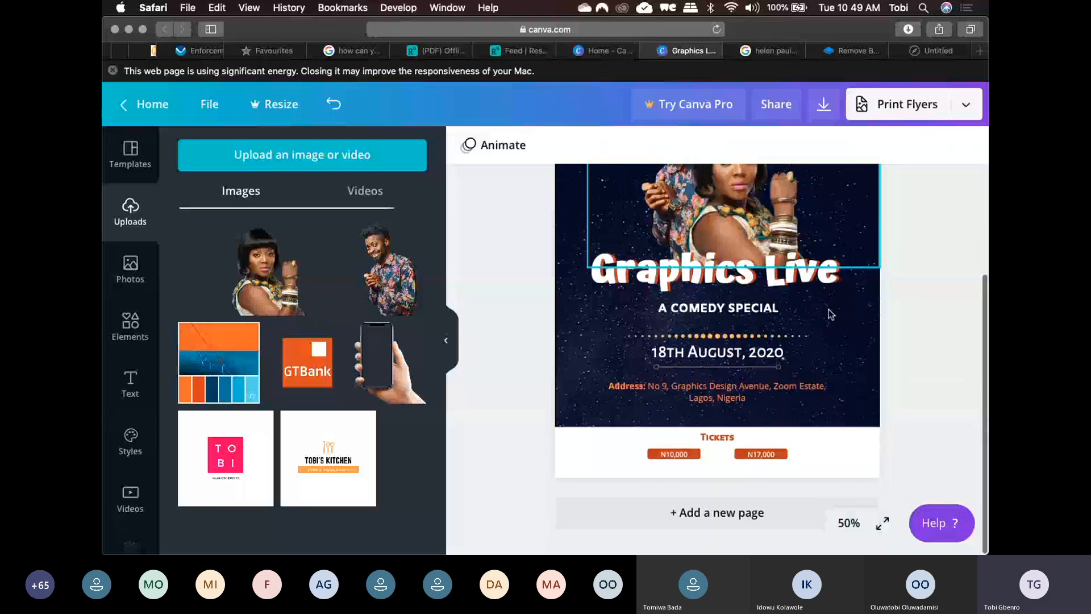
pyautogui.click(924, 304)
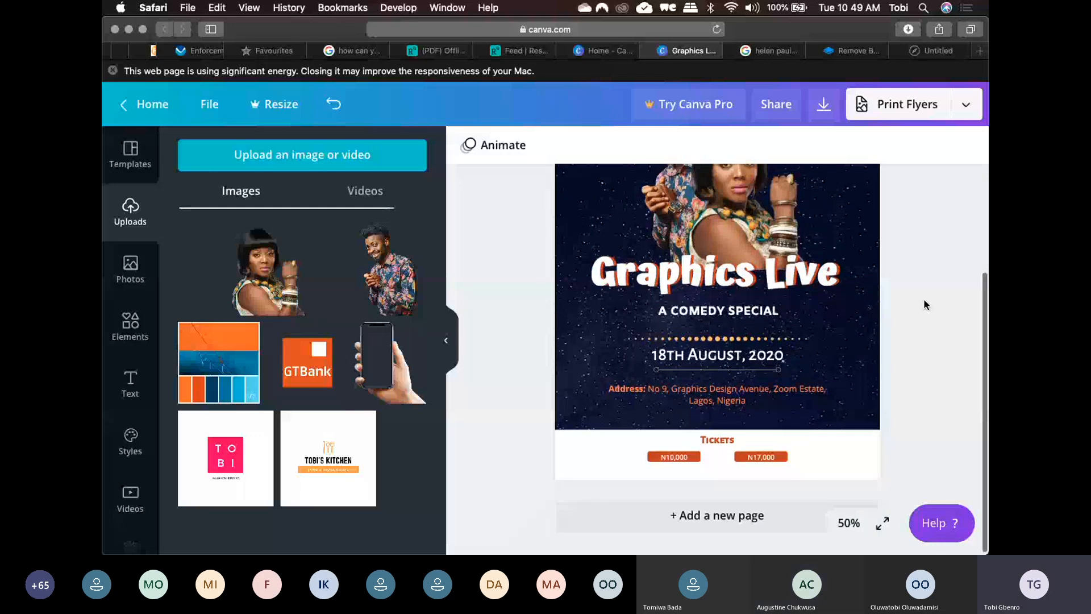
pyautogui.scroll(-1, 722, 323)
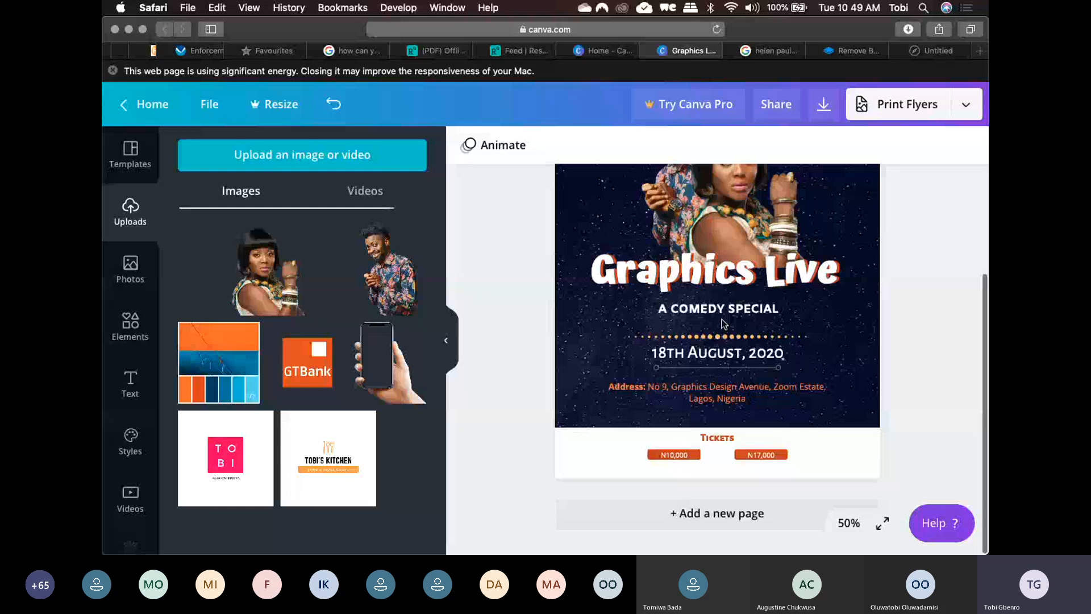
# - Add the text "Early Comer" in Open Sans at size 12 and place it just below the N10,000 ticket label
pyautogui.click(130, 383)
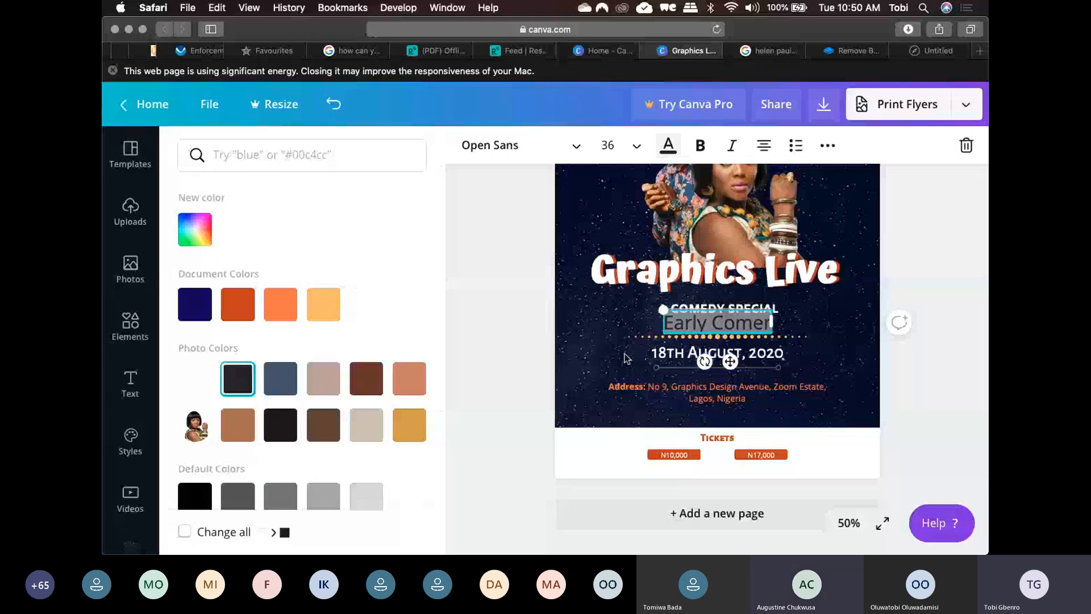
pyautogui.click(608, 145)
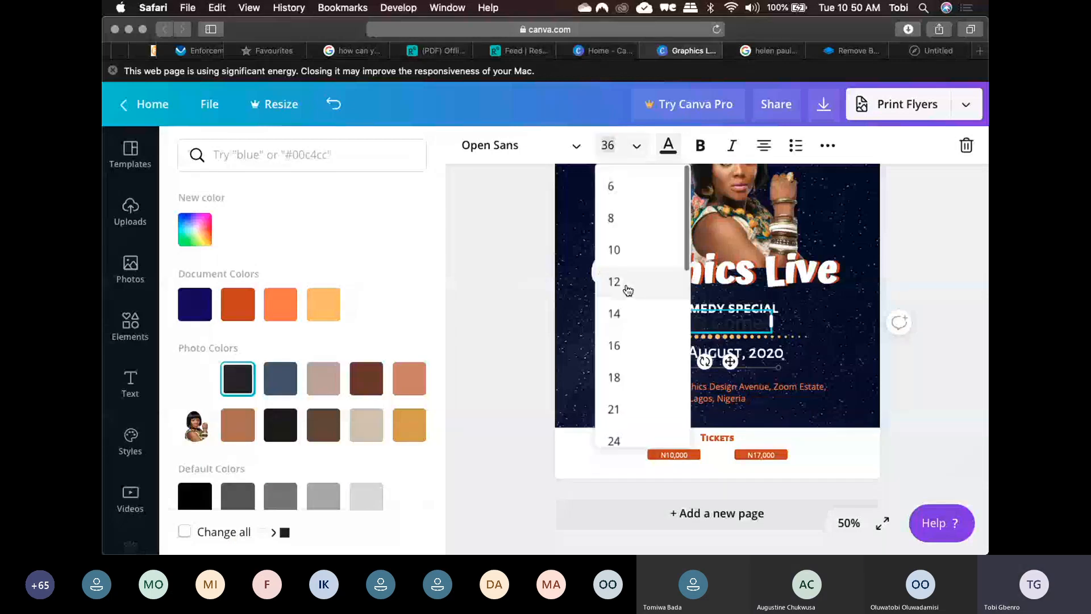
pyautogui.click(627, 290)
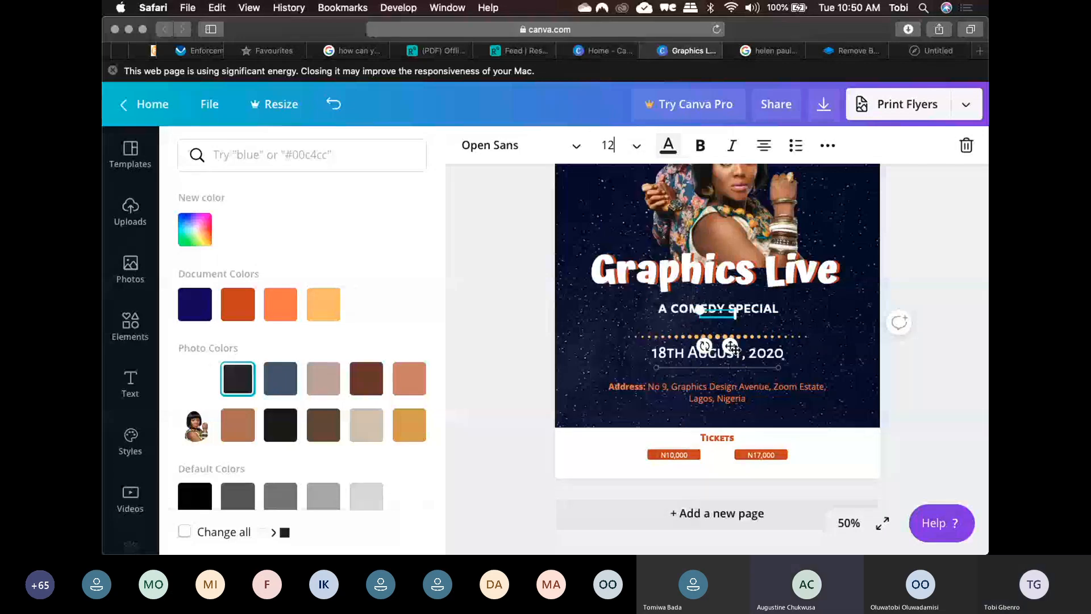
pyautogui.moveTo(732, 346); pyautogui.dragTo(688, 500)
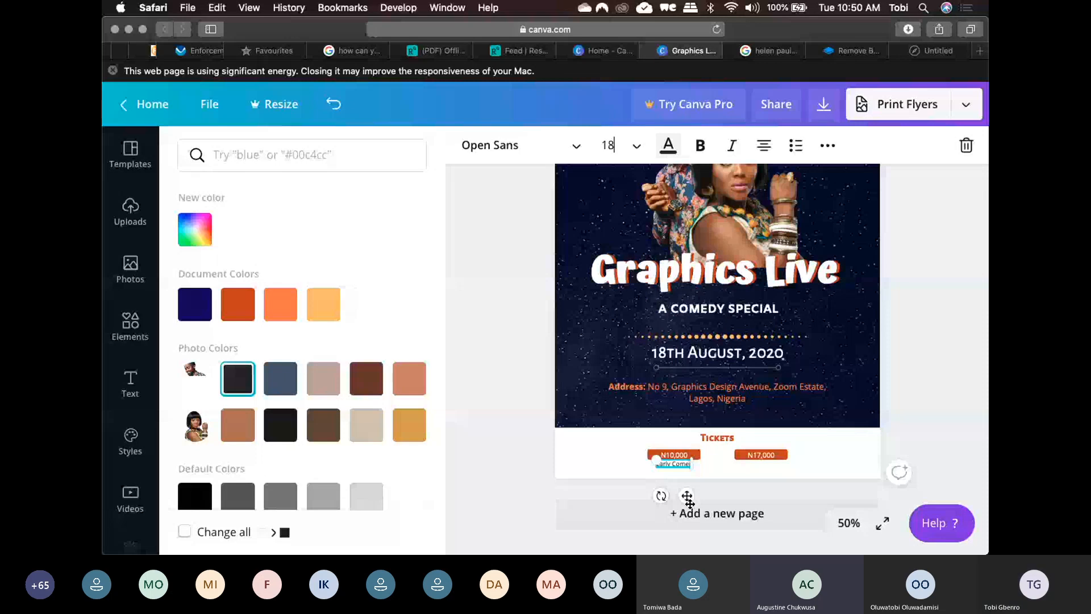
pyautogui.press('super+z')
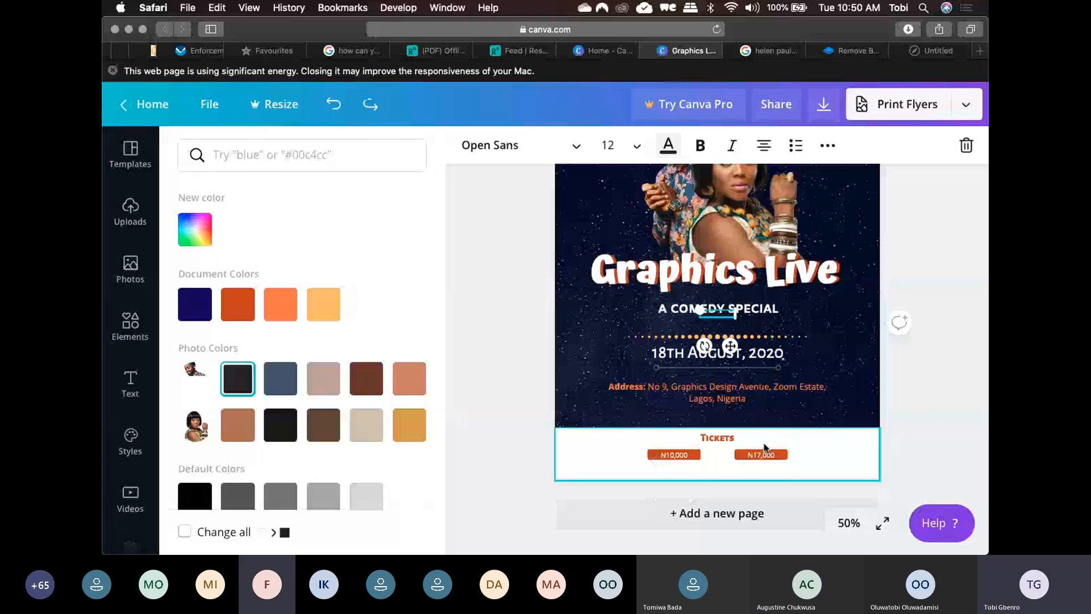
pyautogui.moveTo(764, 447); pyautogui.dragTo(683, 492)
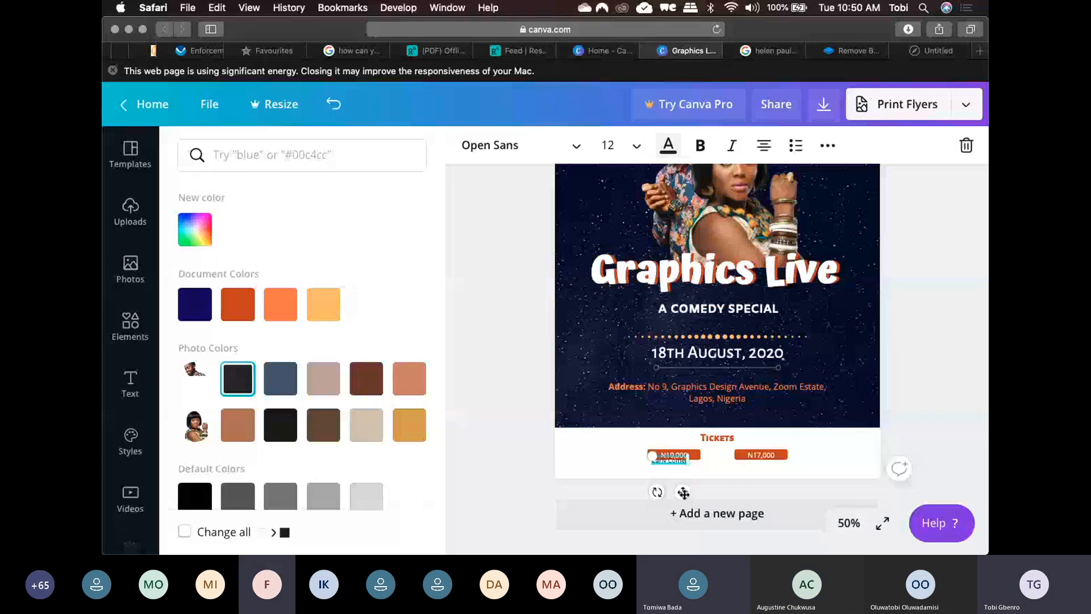
pyautogui.moveTo(683, 491); pyautogui.dragTo(684, 497)
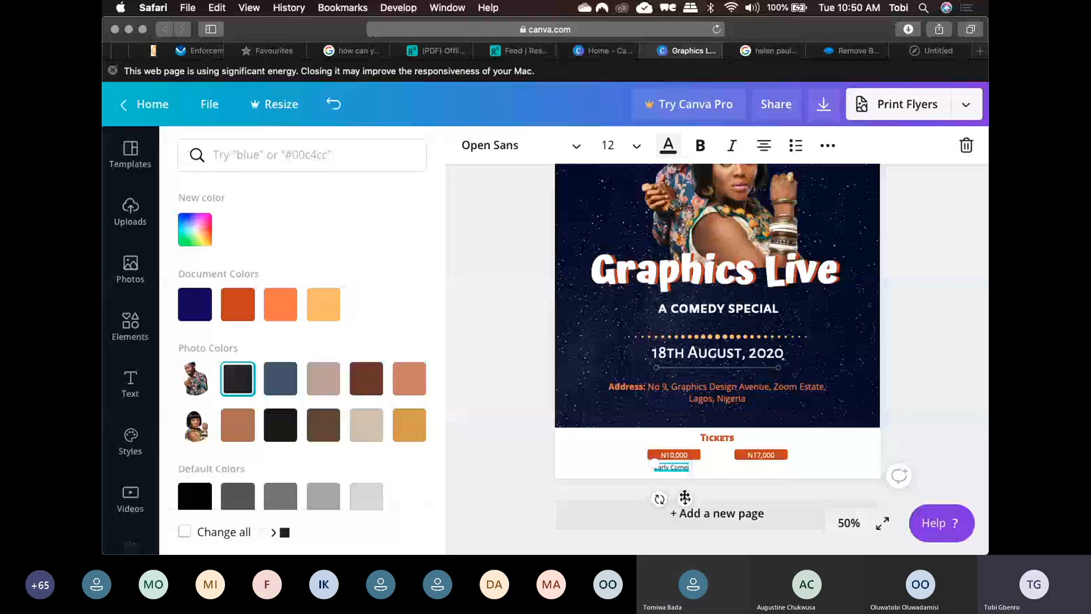
# - Place a matching "Late Comer" caption below the N17,000 ticket label, level with the Early Comer caption, and check the ticket section
pyautogui.scroll(5, 692, 421)
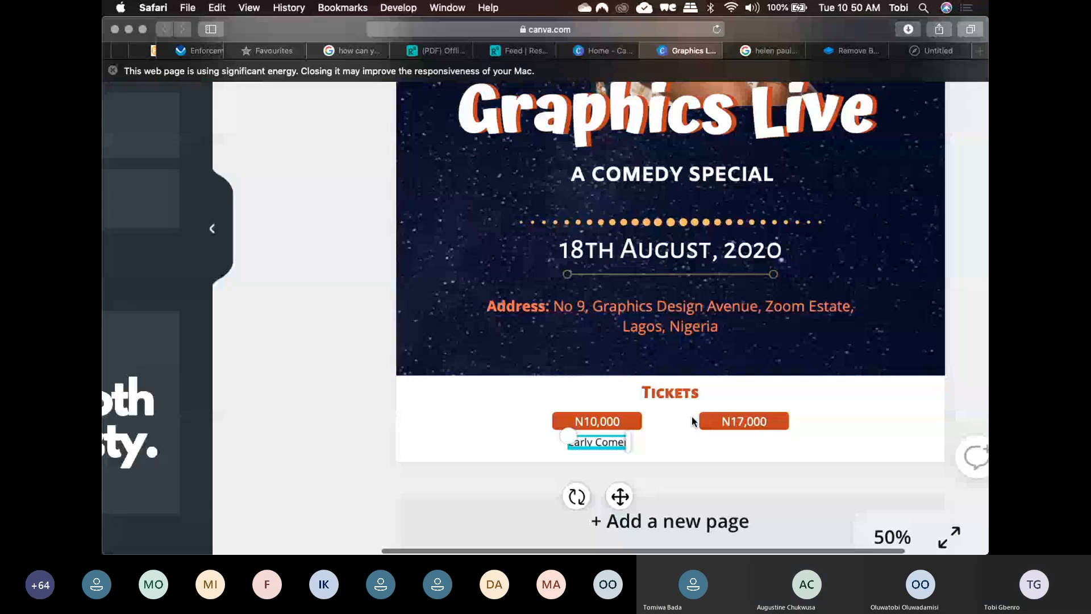
pyautogui.hscroll(5, 692, 421)
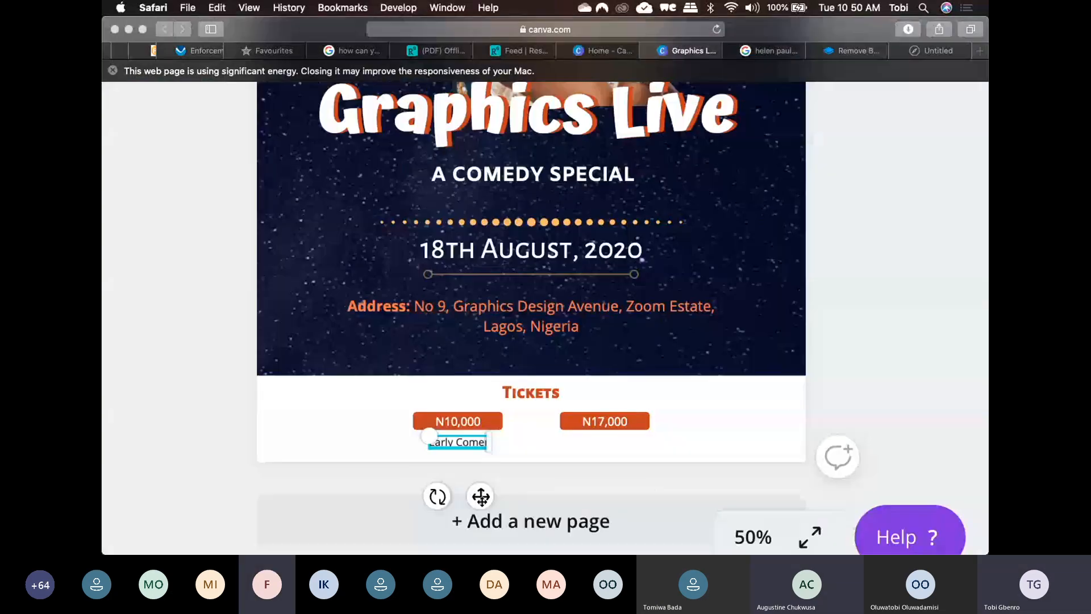
pyautogui.moveTo(480, 496); pyautogui.dragTo(629, 492)
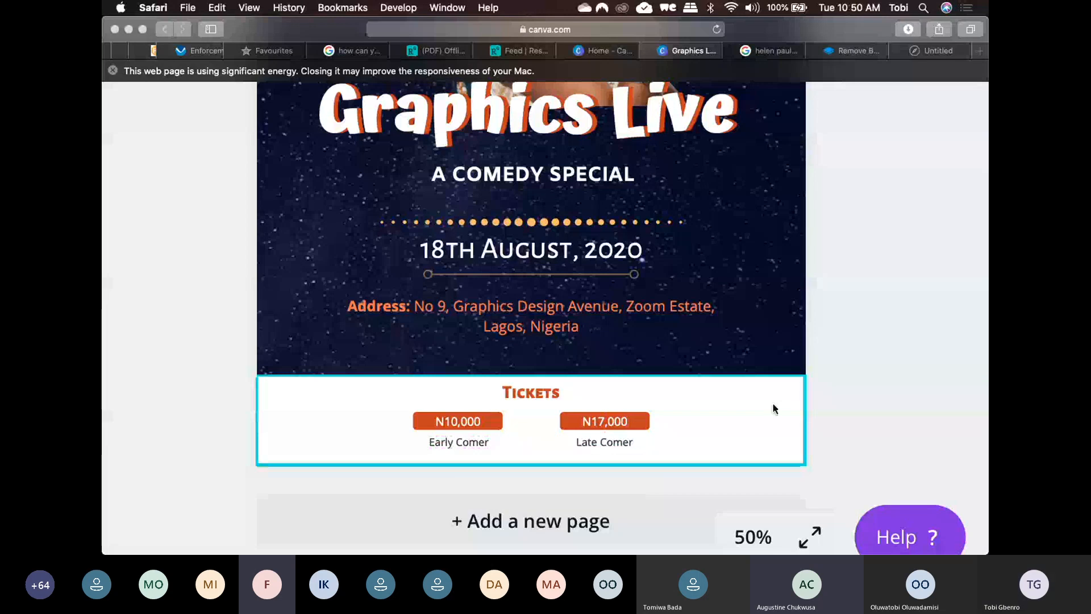
pyautogui.scroll(-2, 754, 412)
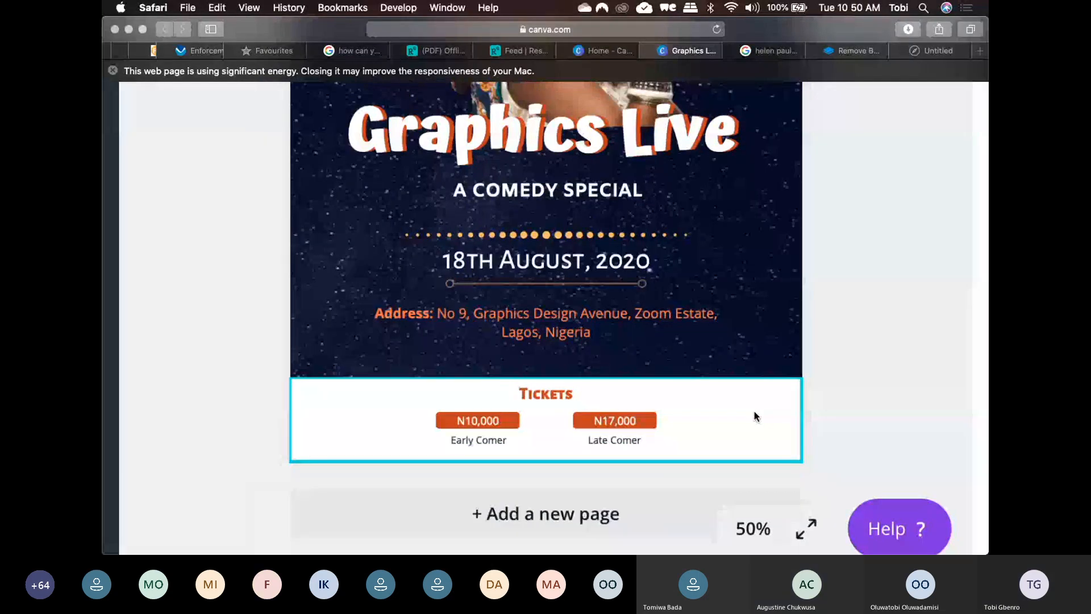
pyautogui.scroll(-5, 754, 413)
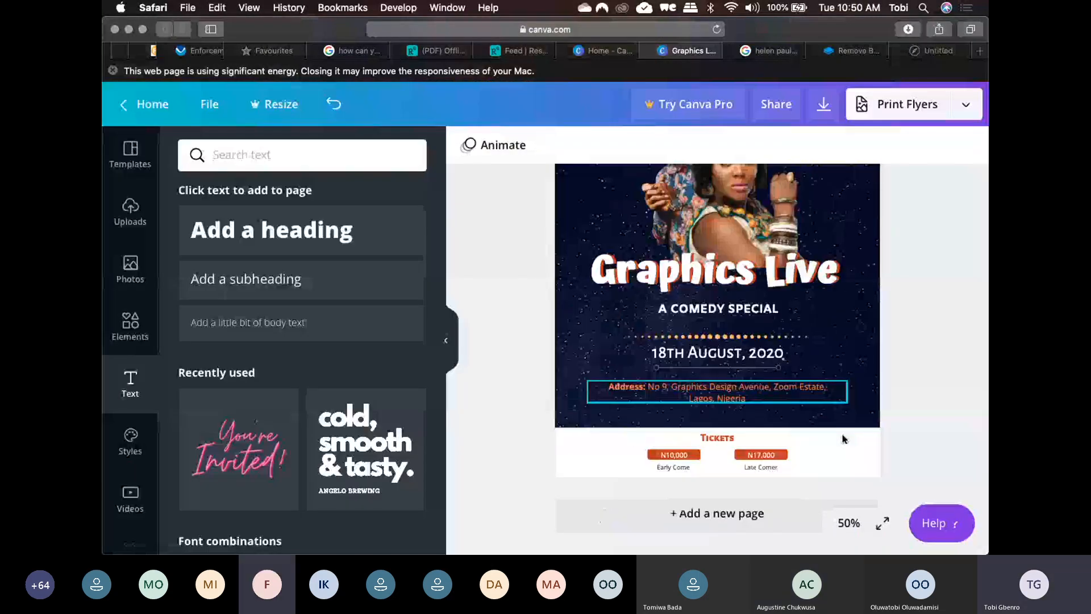
pyautogui.scroll(-1, 893, 376)
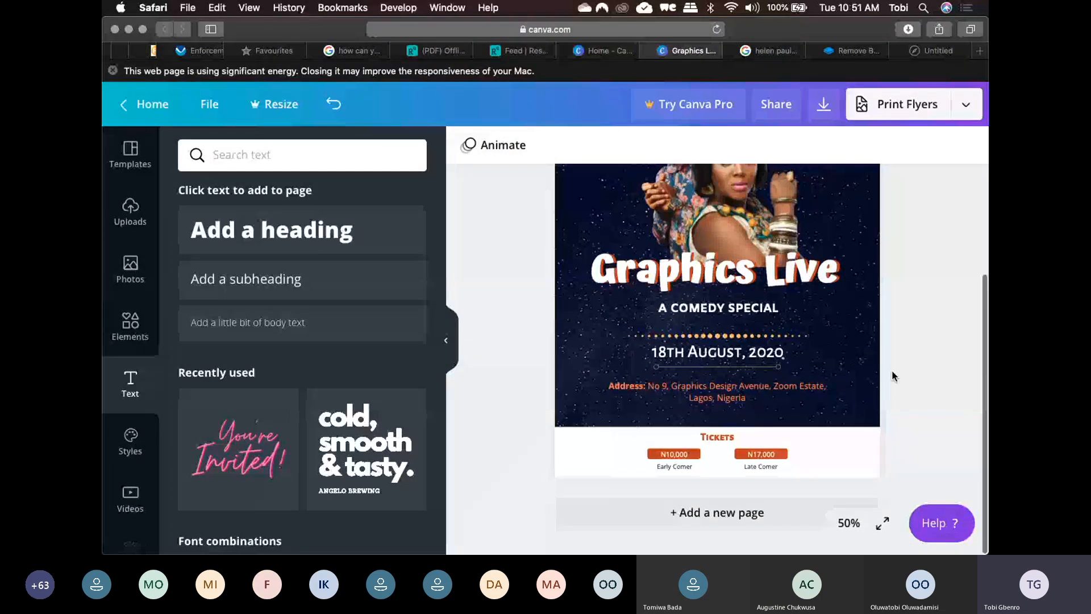
# - Look over the flyer from the comedian portraits and title down to the ticket section
pyautogui.scroll(1, 895, 376)
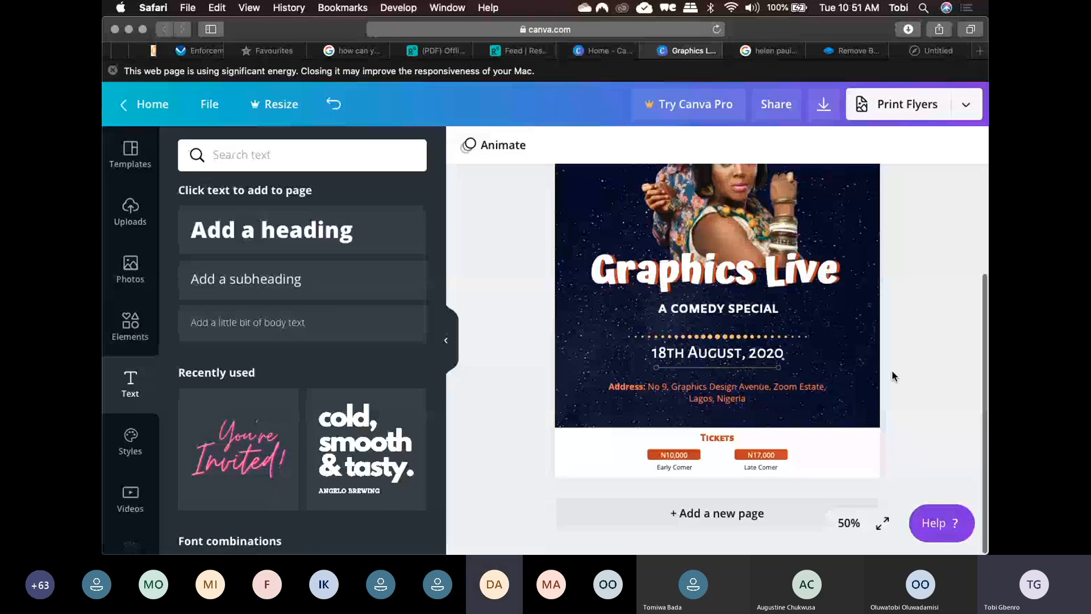
pyautogui.scroll(2, 892, 373)
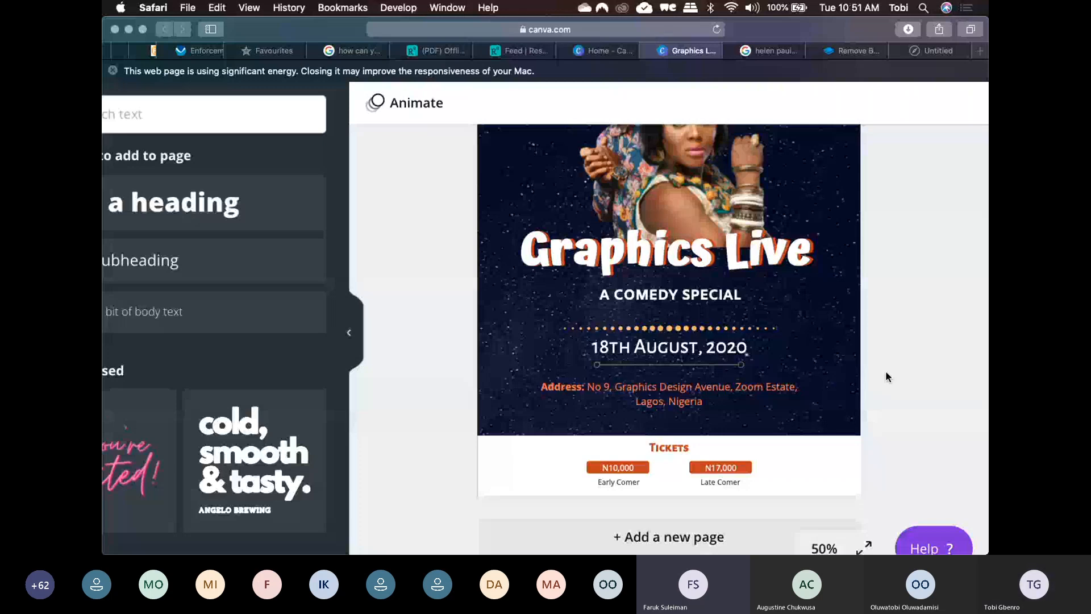
pyautogui.scroll(2, 886, 372)
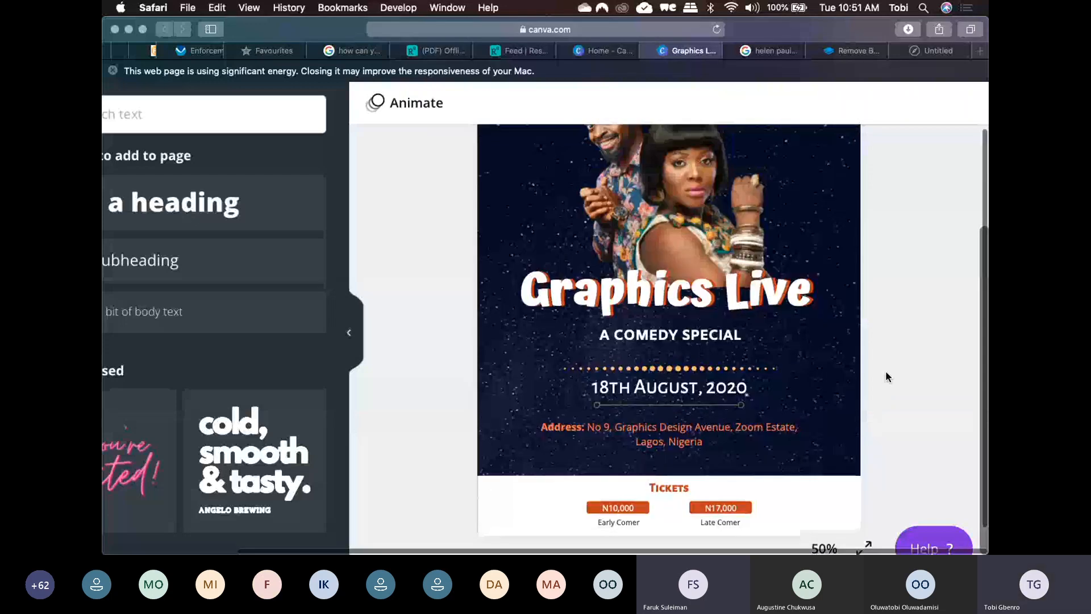
pyautogui.scroll(3, 886, 372)
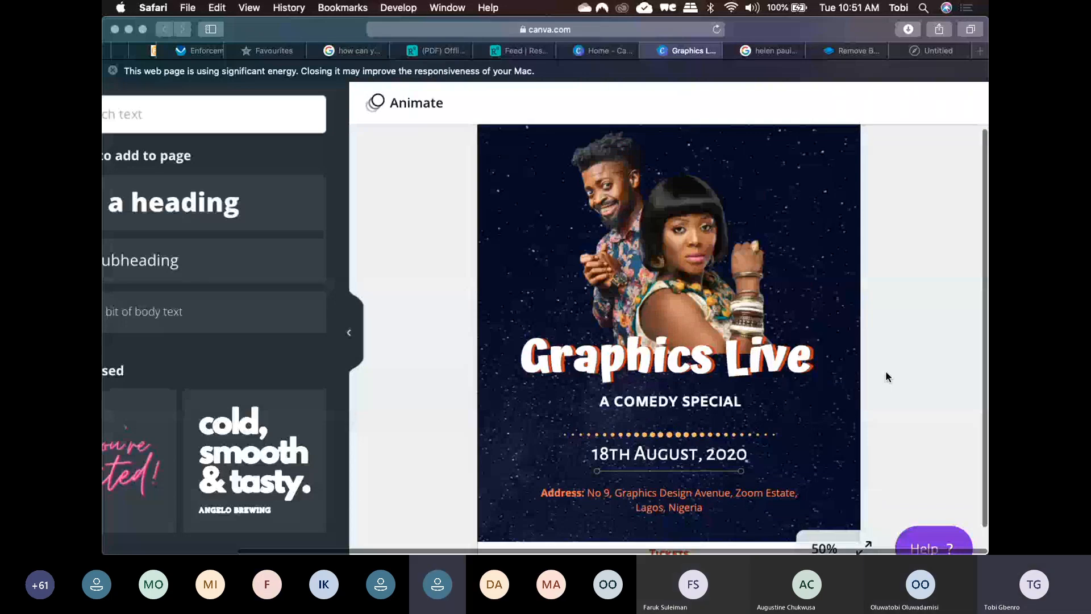
pyautogui.scroll(-5, 889, 347)
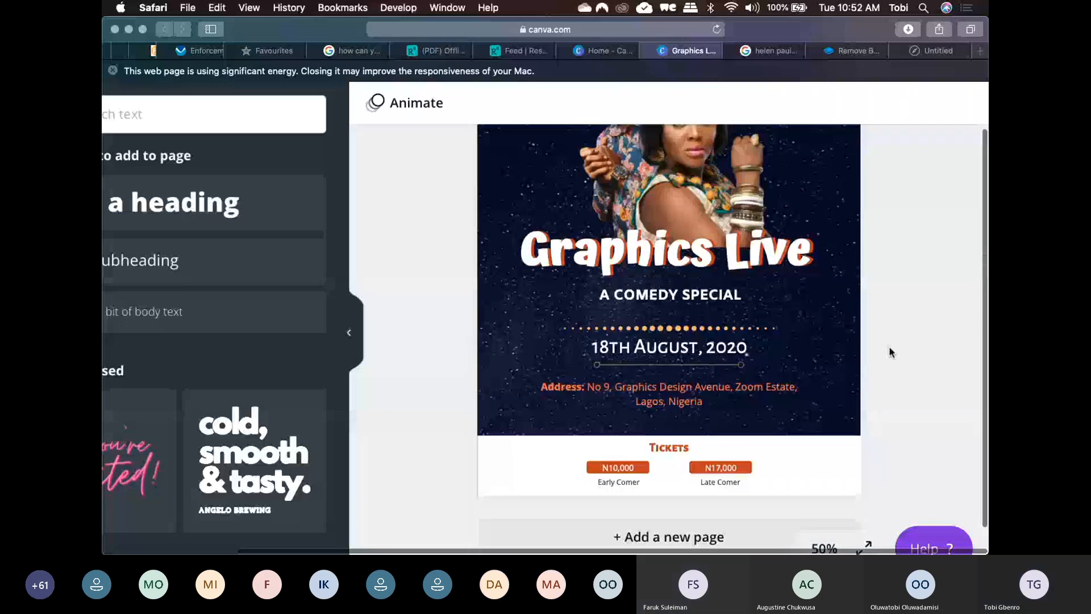
pyautogui.scroll(-3, 889, 348)
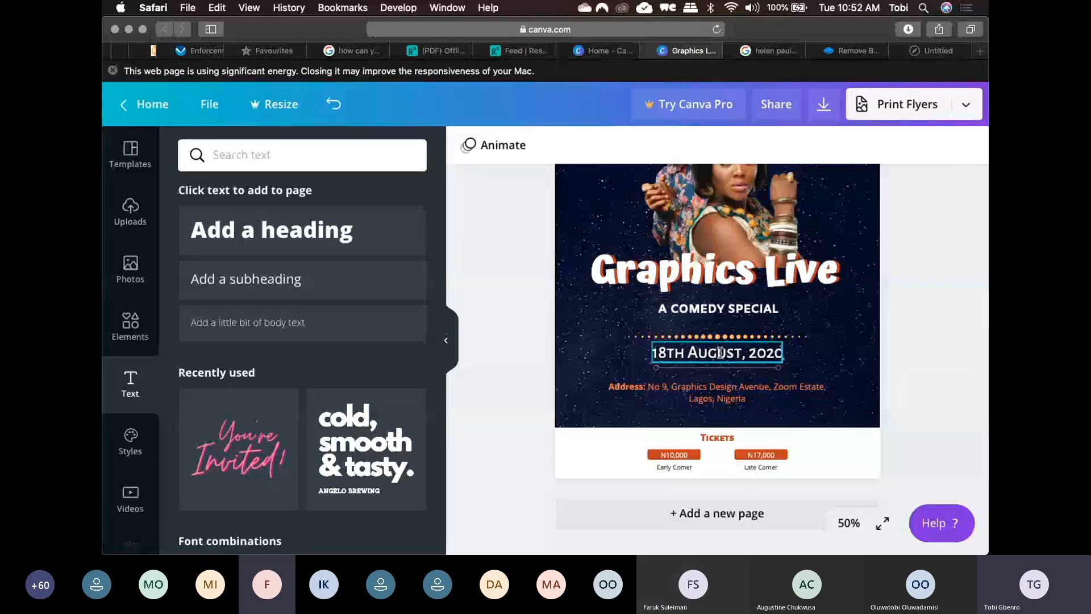
# - Add the two-line text "LO GO" in Open Sans Extra Bold, reduced to size 38.8, in the flyer's upper-right corner
pyautogui.press('super+minus')
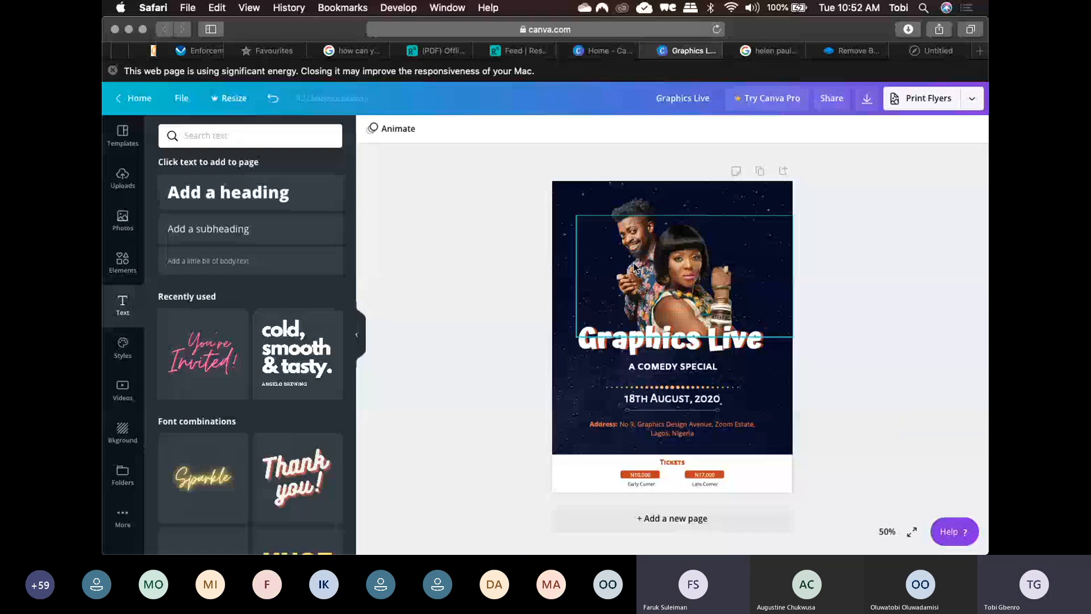
pyautogui.click(292, 211)
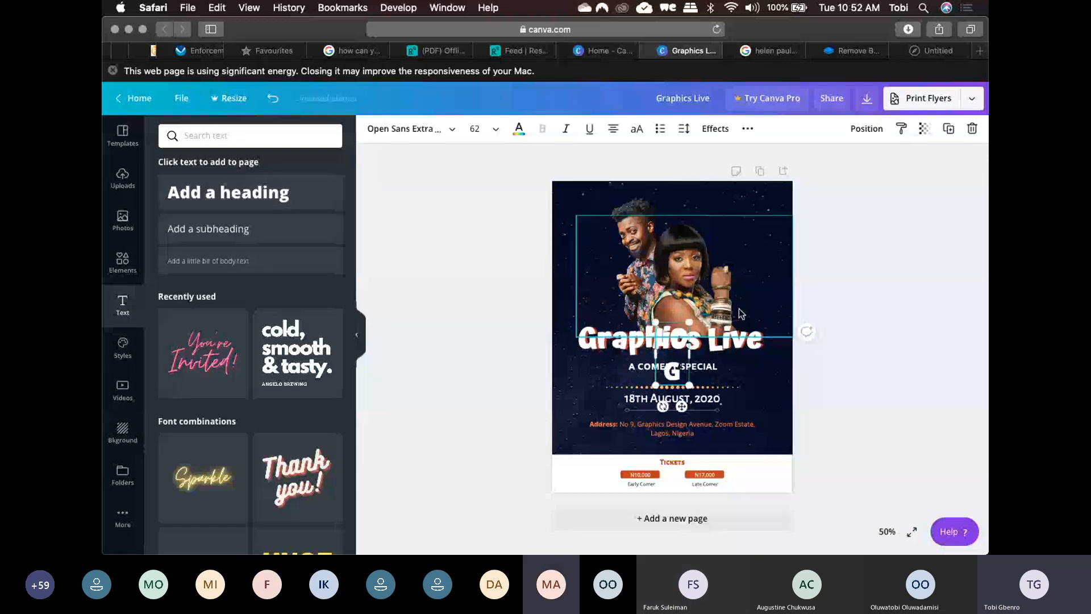
pyautogui.write('GO')
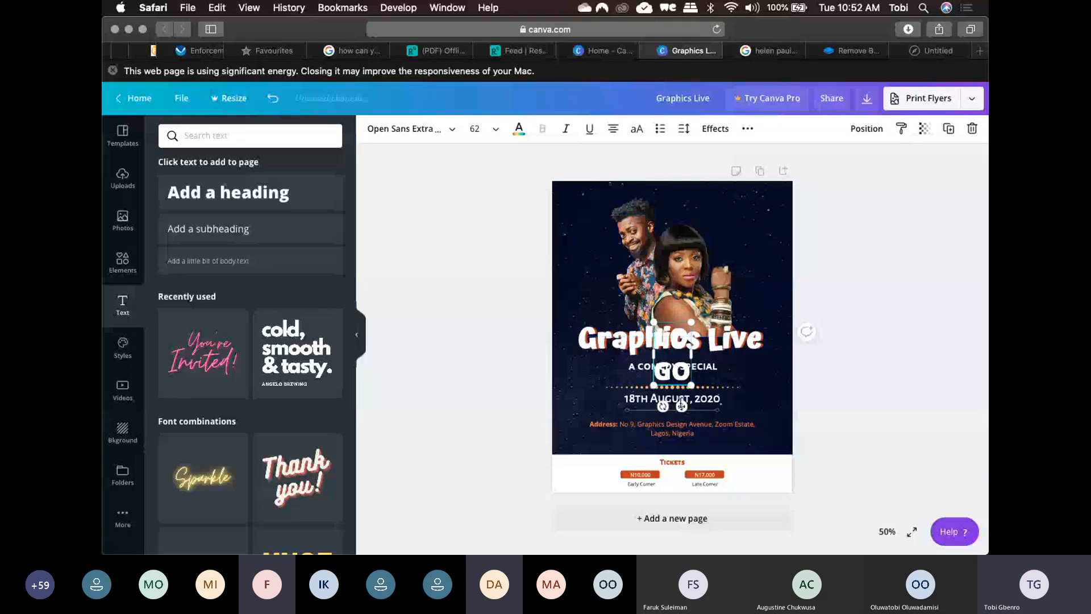
pyautogui.moveTo(681, 405); pyautogui.dragTo(754, 307)
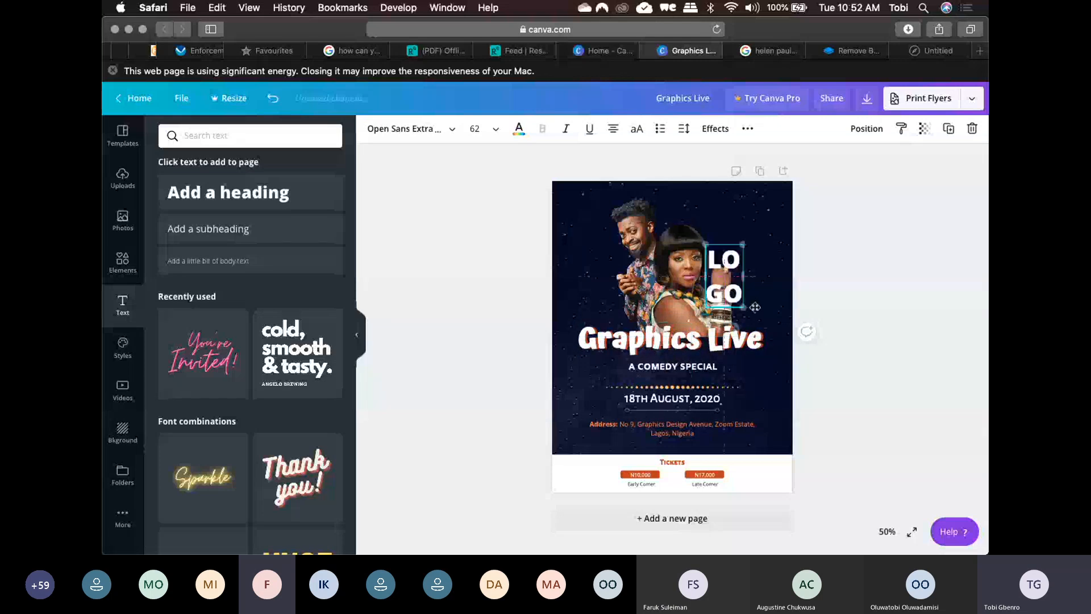
pyautogui.moveTo(754, 306); pyautogui.dragTo(757, 230)
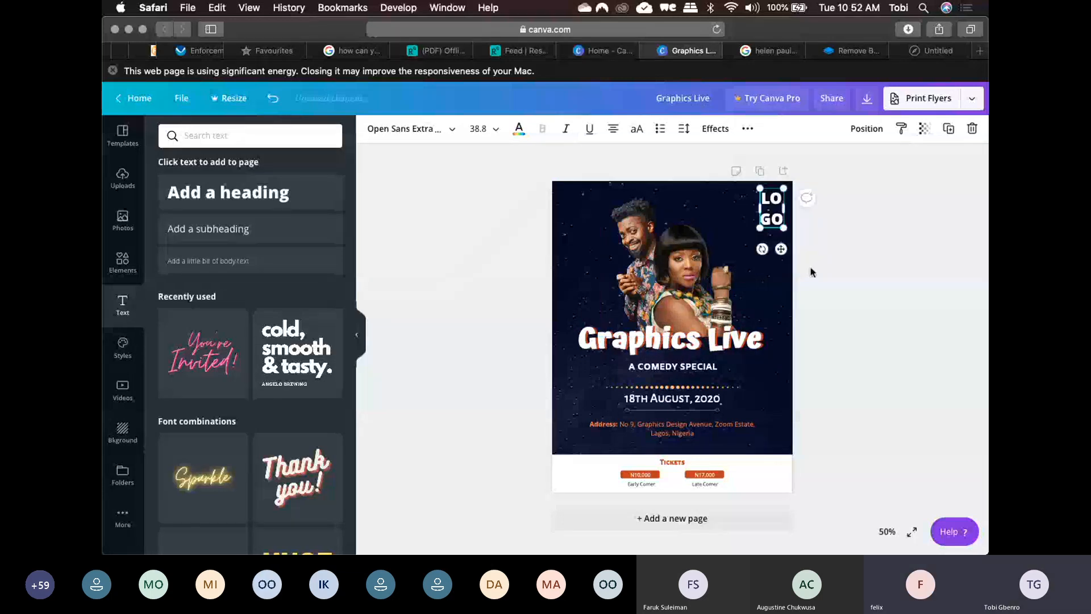
pyautogui.click(890, 247)
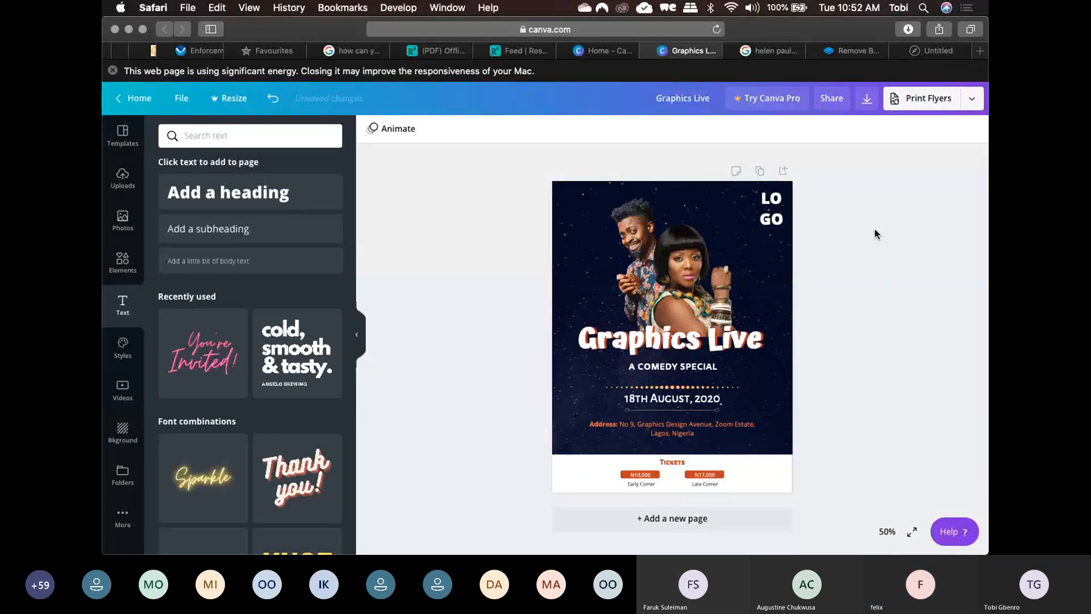
pyautogui.click(771, 209)
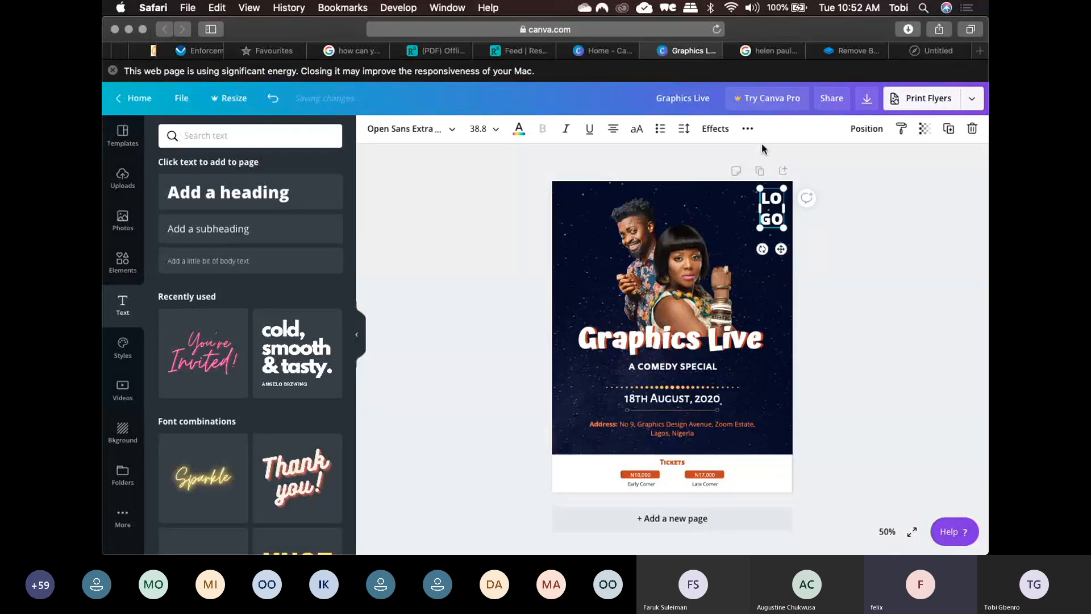
pyautogui.click(684, 130)
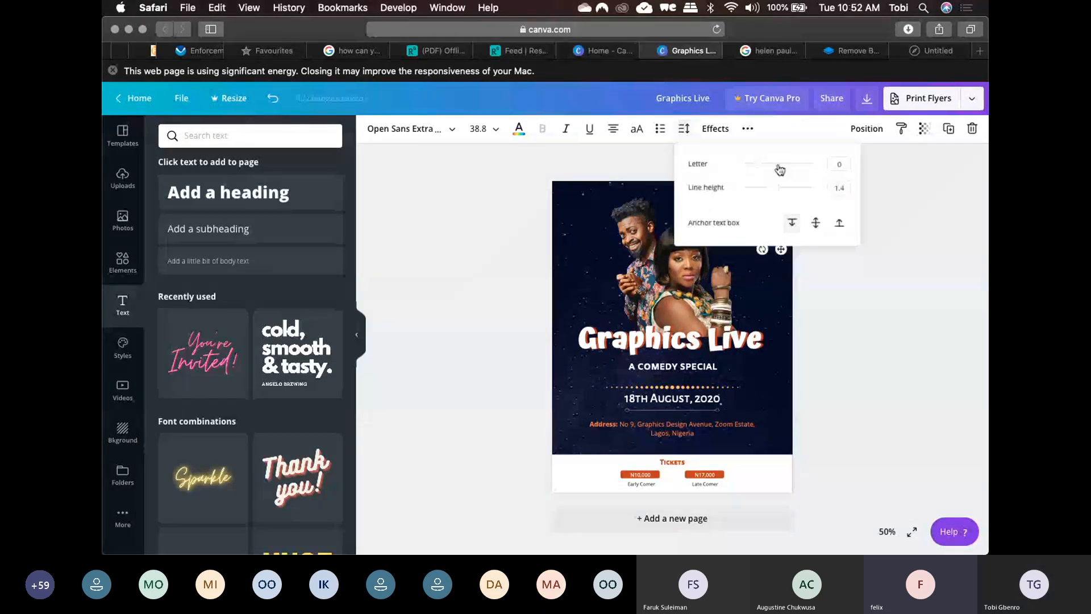
pyautogui.click(909, 305)
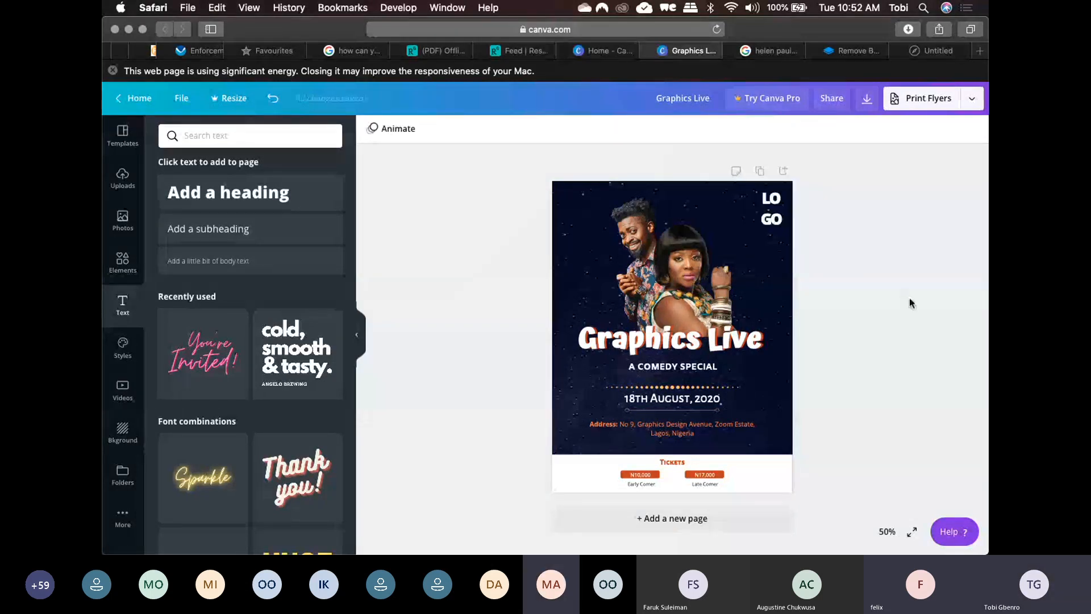
# - Reduce the line height of the "LO GO" text so its two lines sit closer together
pyautogui.click(765, 193)
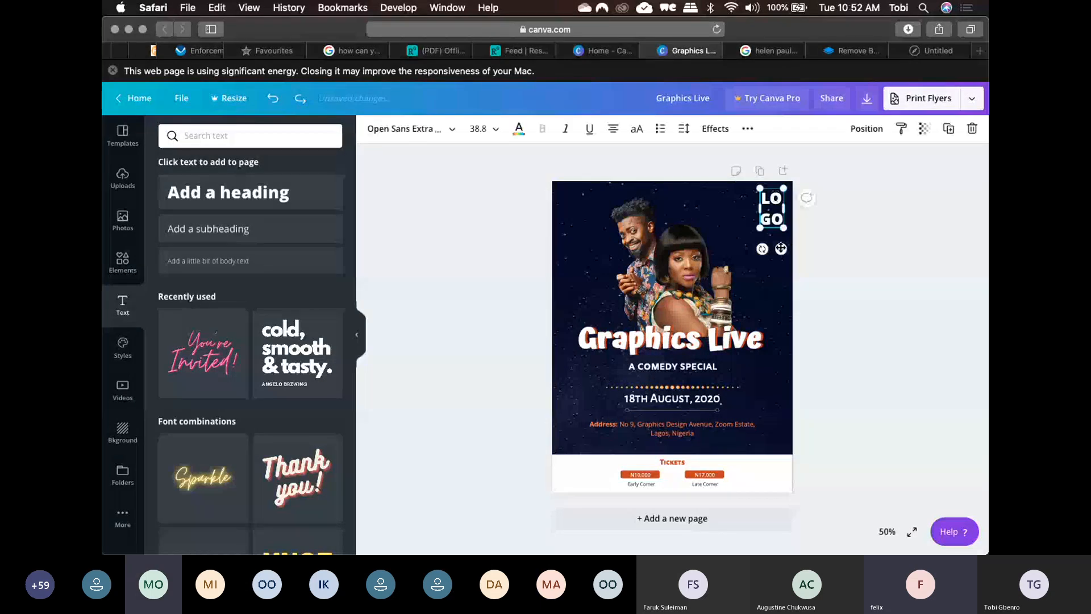
pyautogui.click(683, 128)
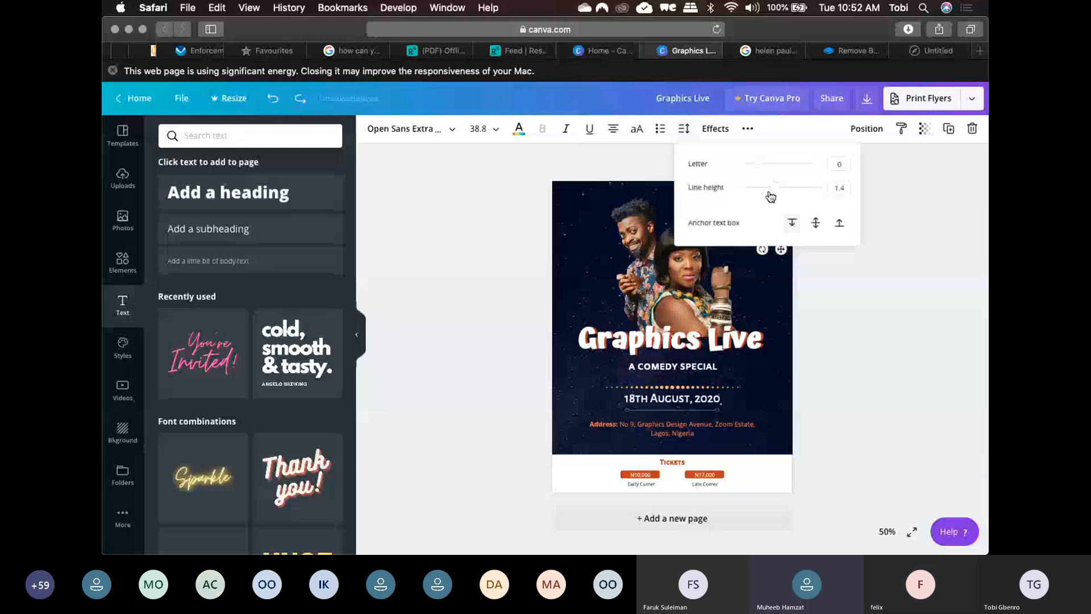
pyautogui.scroll(3, 698, 339)
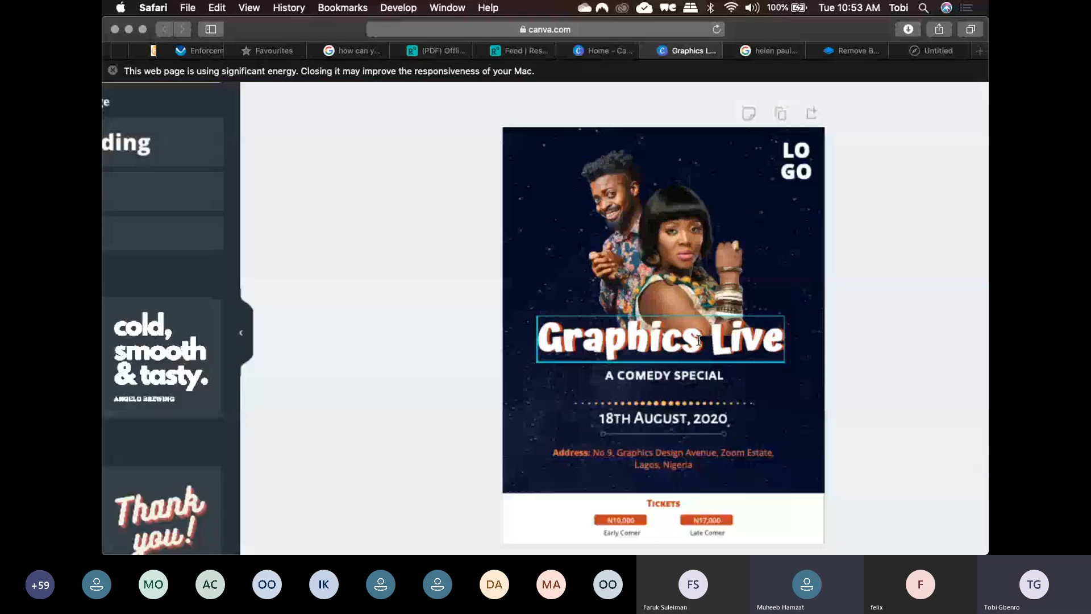
pyautogui.scroll(3, 699, 339)
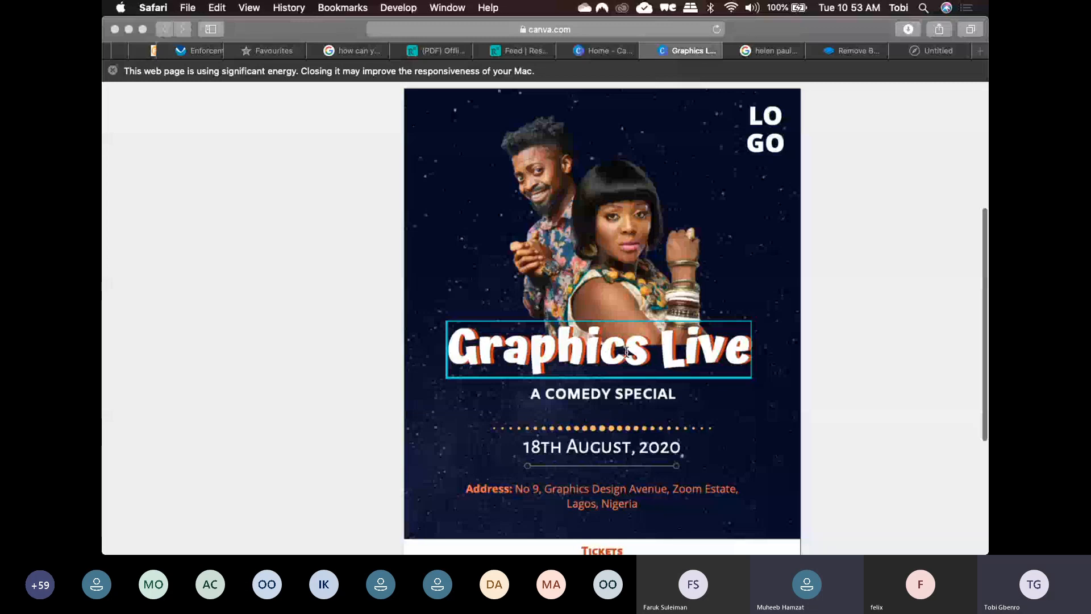
pyautogui.scroll(-3, 626, 350)
pyautogui.scroll(3, 349, 356)
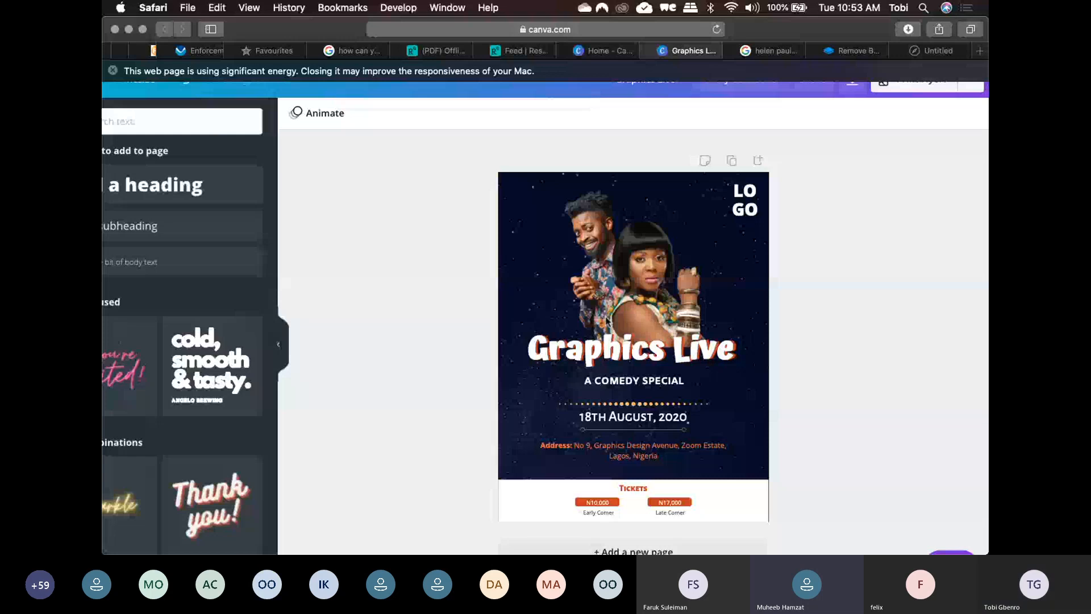
pyautogui.scroll(-2, 114, 271)
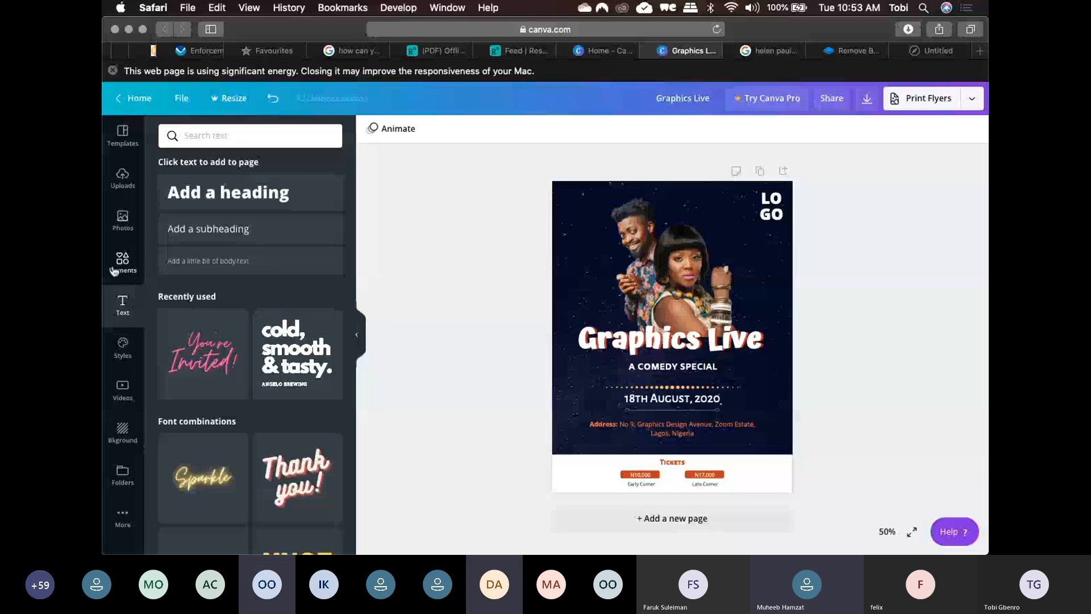
# - Browse the full collection of gradient elements and the uploaded images, then return to the text options
pyautogui.click(113, 271)
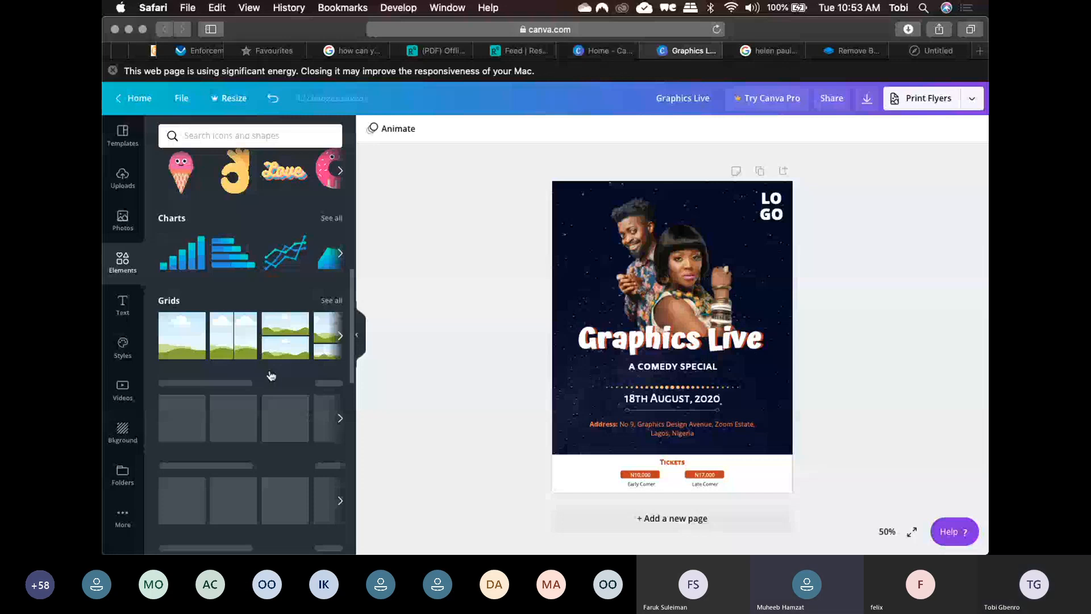
pyautogui.click(331, 383)
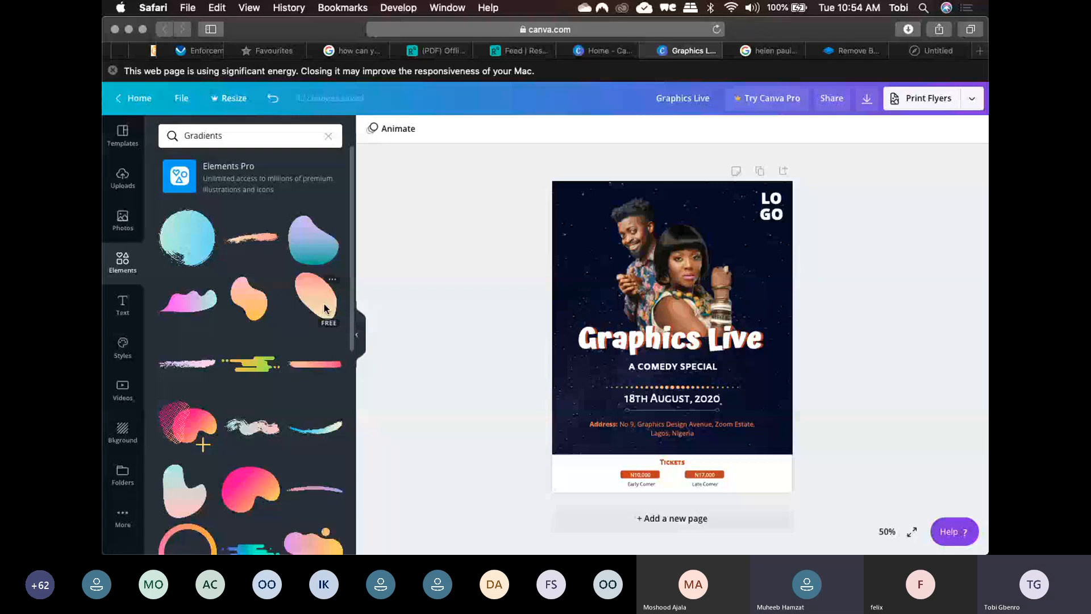
pyautogui.scroll(-5, 325, 308)
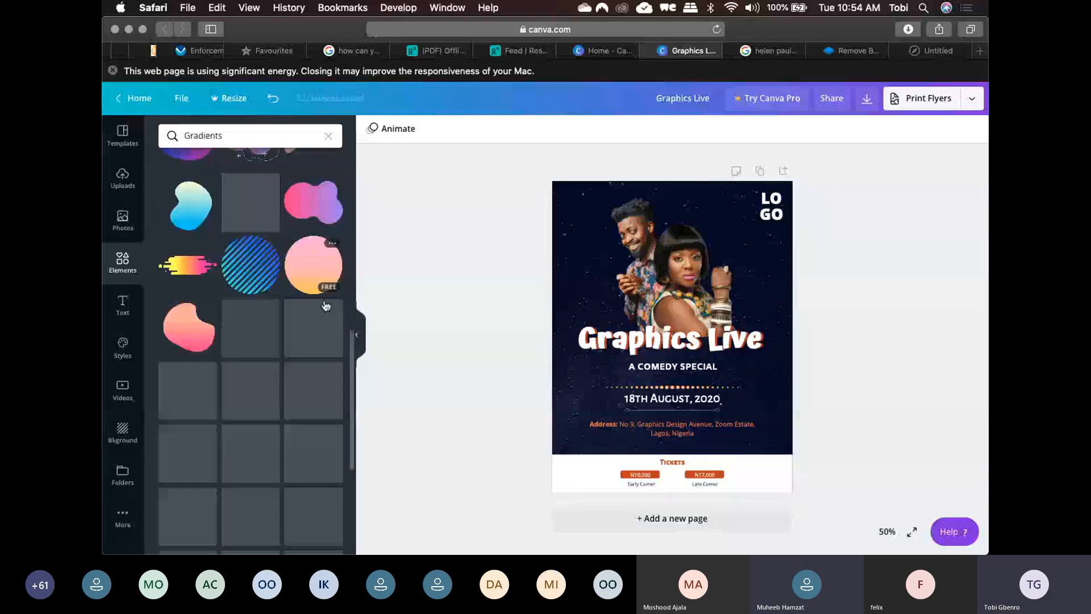
pyautogui.scroll(2, 326, 306)
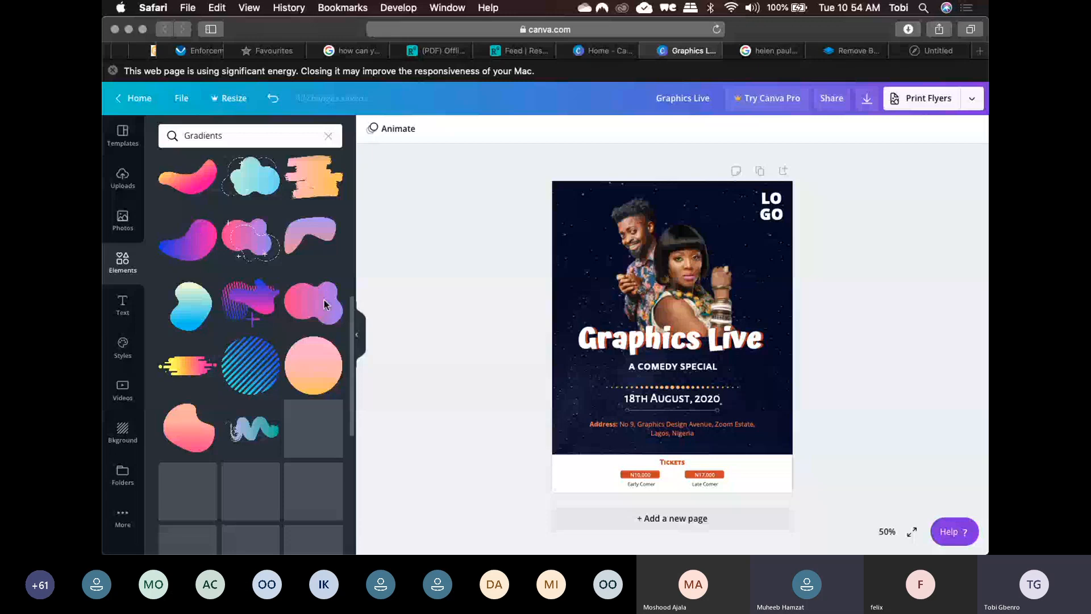
pyautogui.click(122, 181)
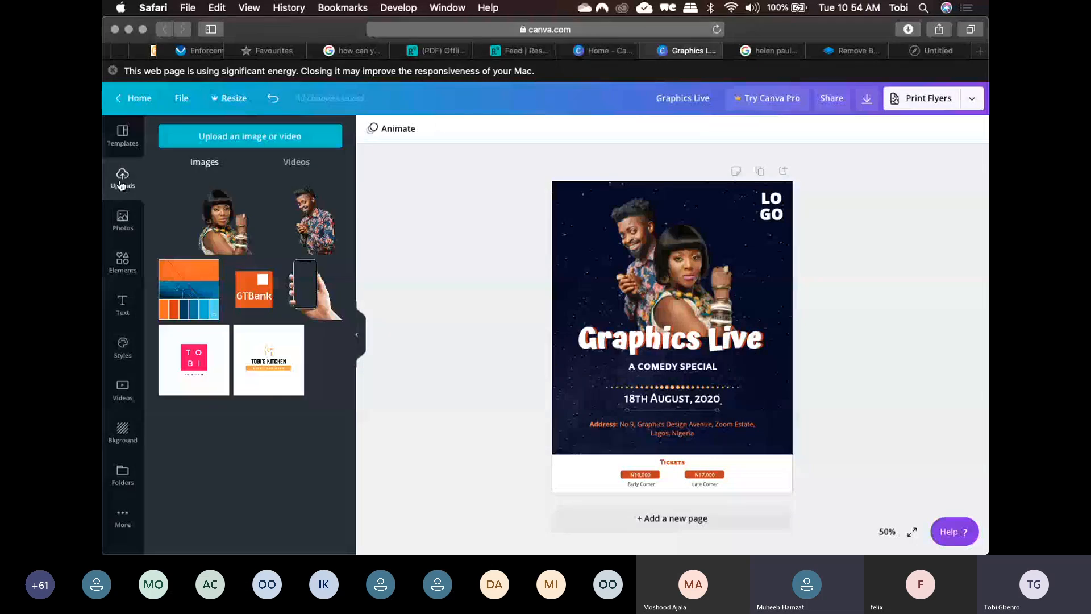
pyautogui.click(123, 262)
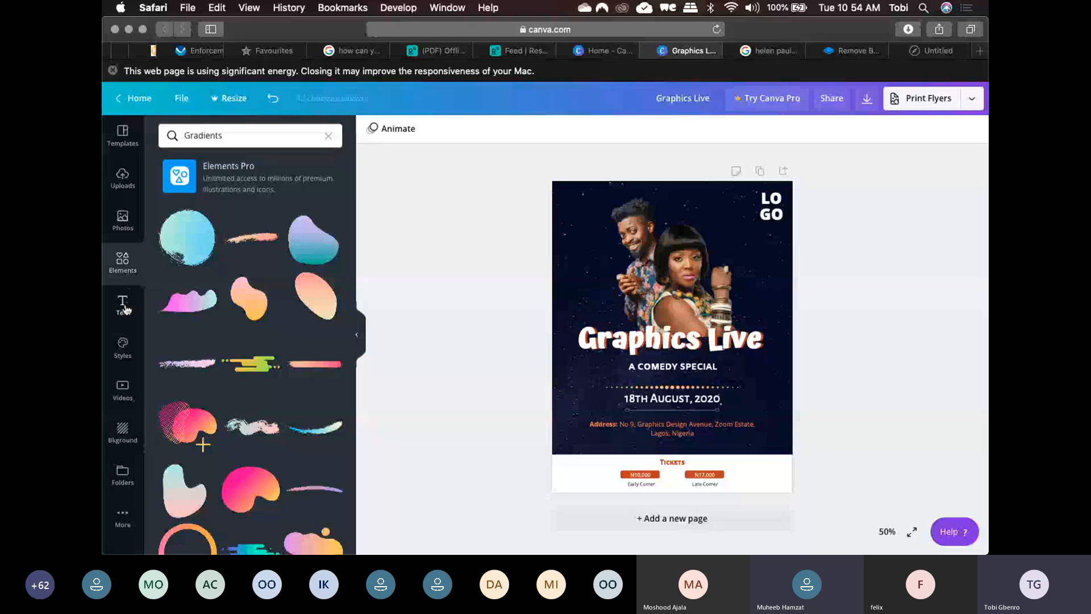
pyautogui.click(123, 305)
# - Rename the design as "Graphics Live Concert"
pyautogui.click(698, 99)
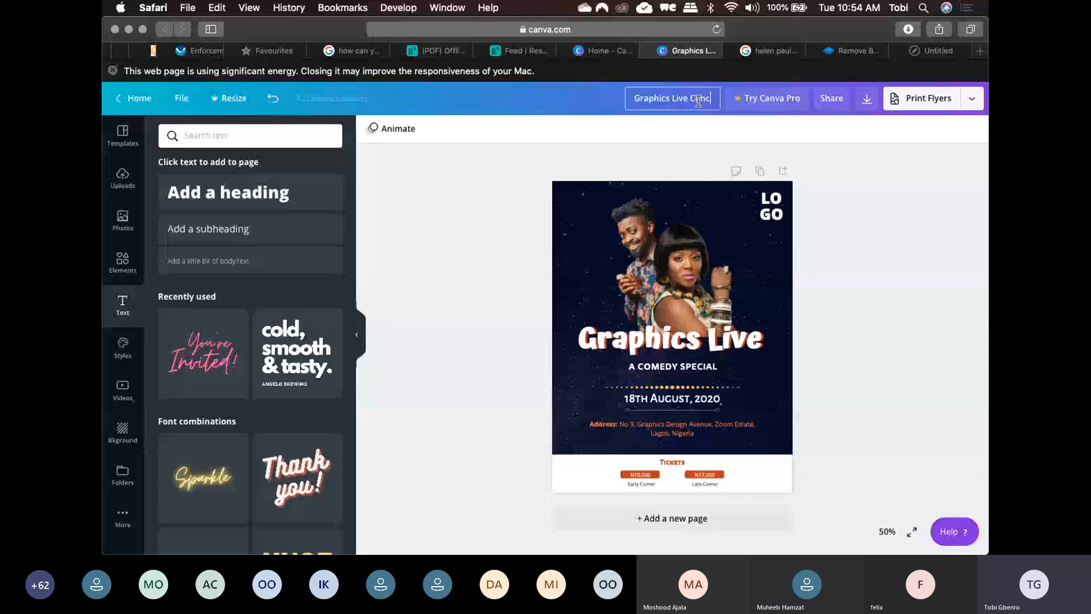
pyautogui.click(872, 203)
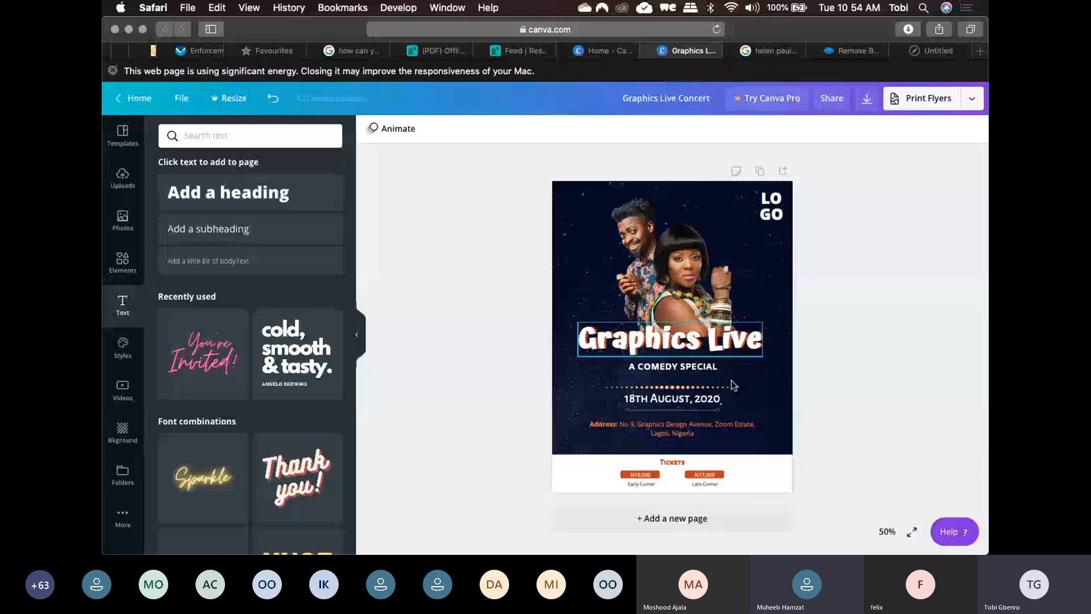
pyautogui.press('super+alt+p')
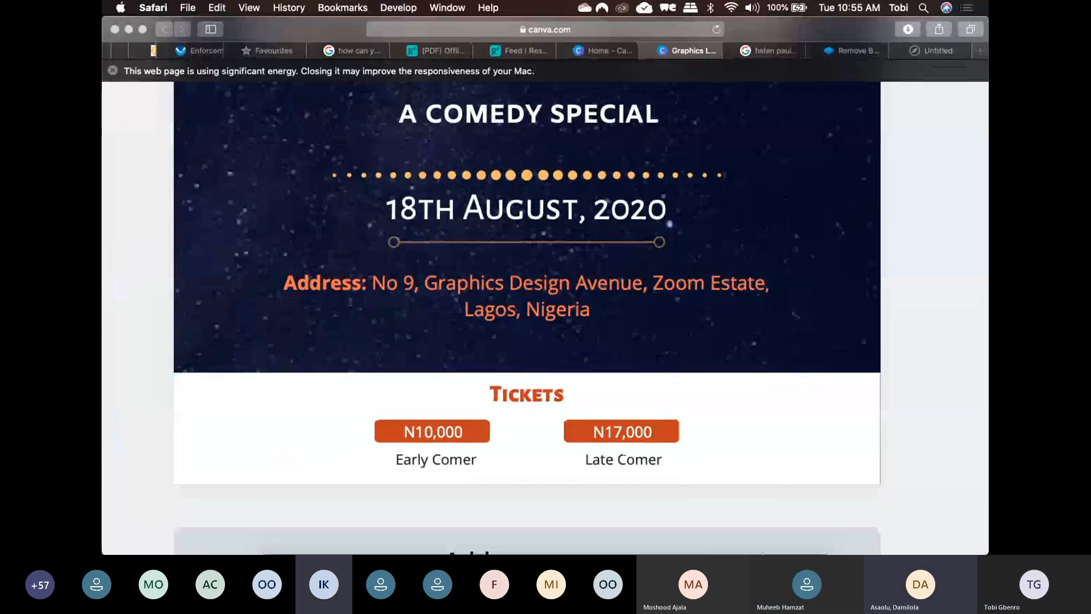
# - Switch between the flyer and the Microsoft Teams meeting window to check the meeting participants and lobby
pyautogui.moveTo(728, 540)
pyautogui.click(727, 539)
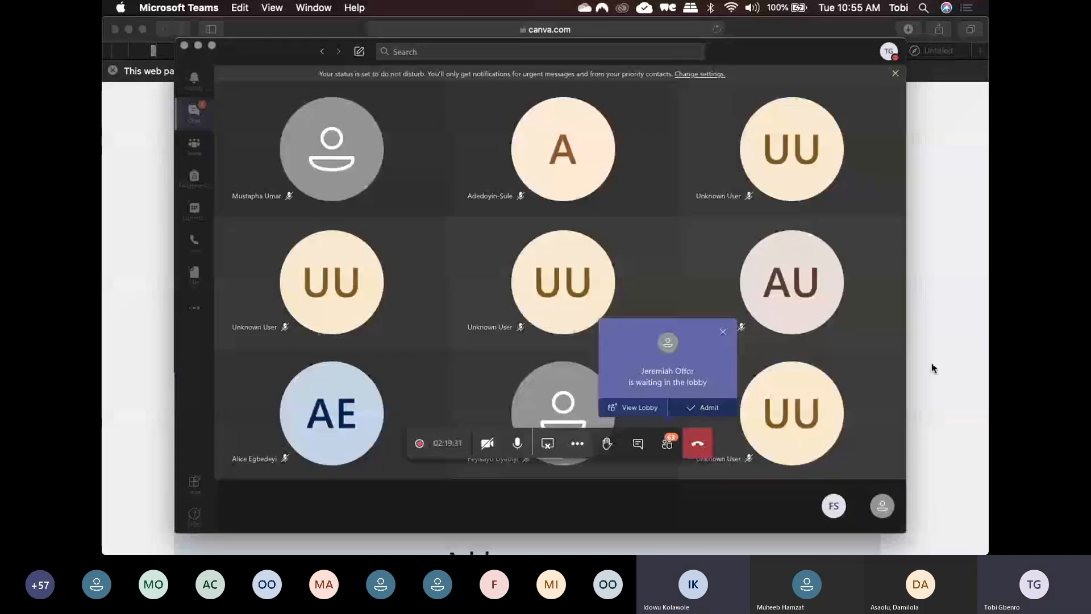
pyautogui.click(931, 368)
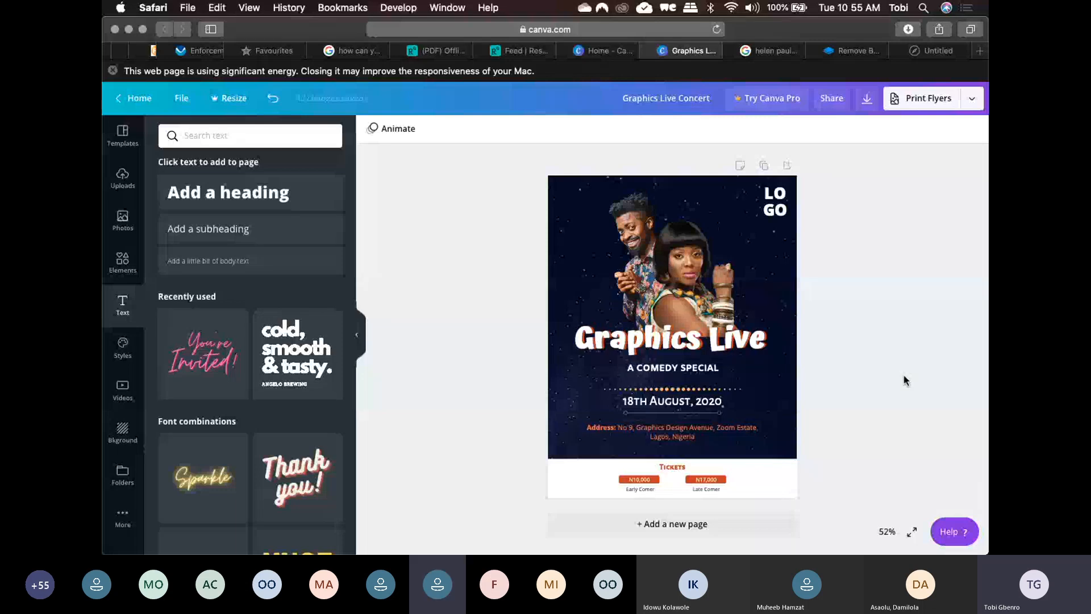
pyautogui.hotkey('ctrl', 'Up')
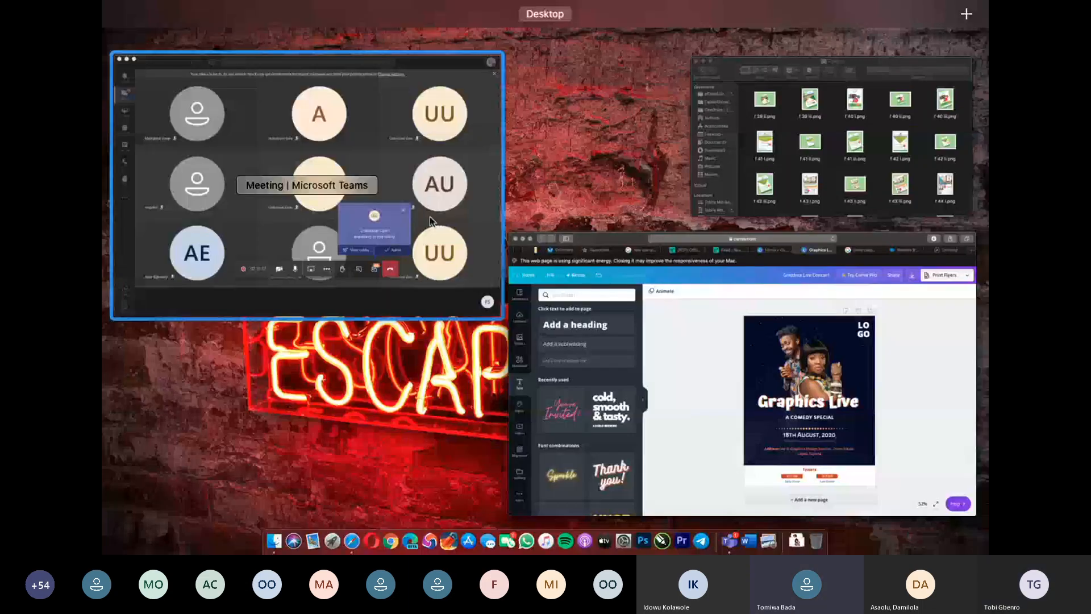
pyautogui.click(429, 216)
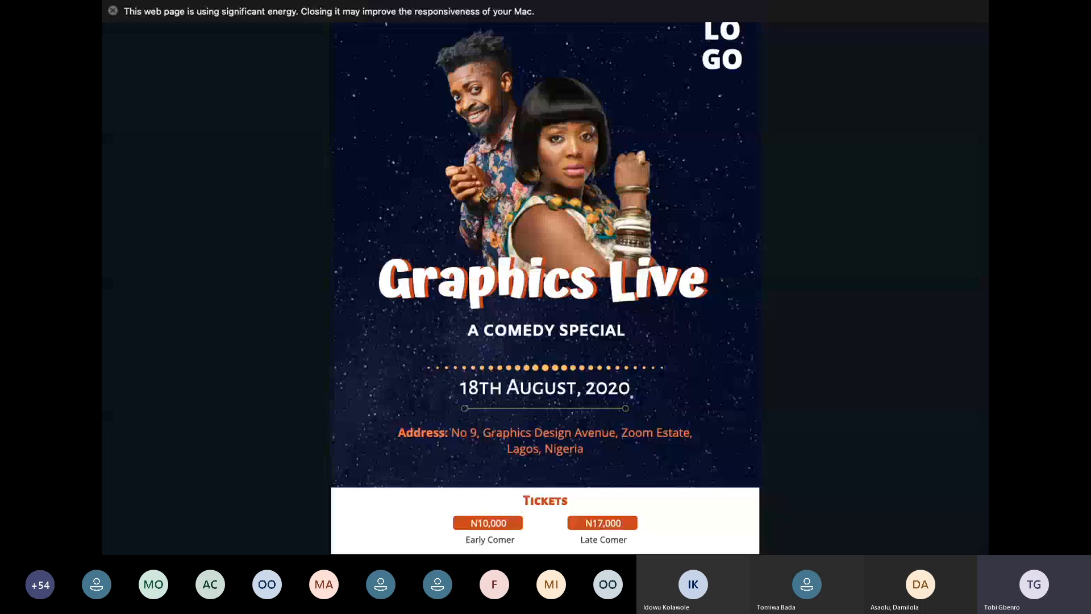
# - Leave the full-screen flyer for the Microsoft Teams meeting and mute the microphone
pyautogui.hotkey('ctrl', 'Left')
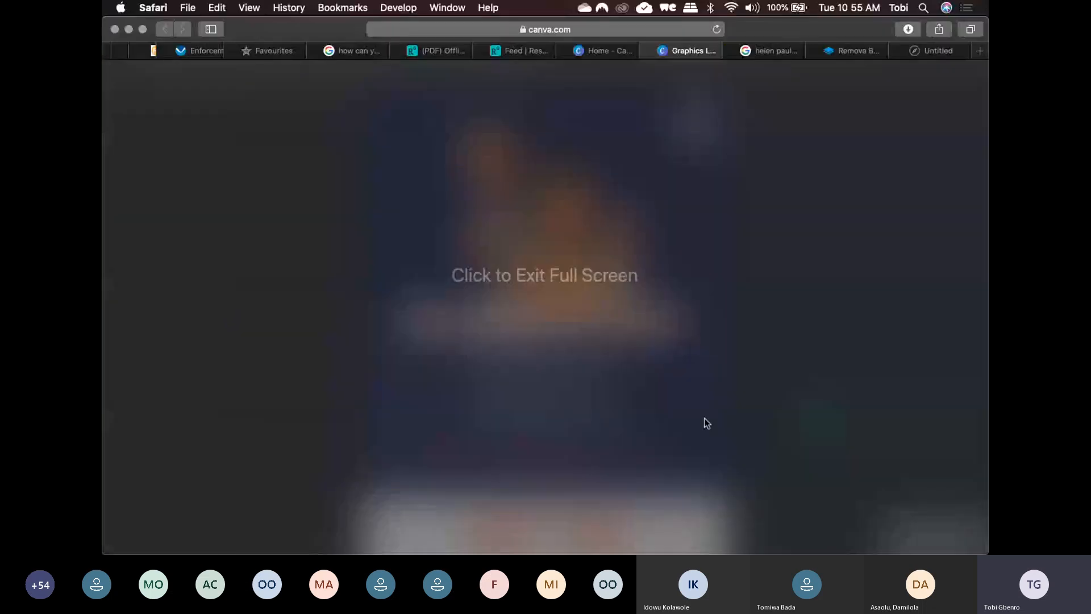
pyautogui.hotkey('ctrl', 'Up')
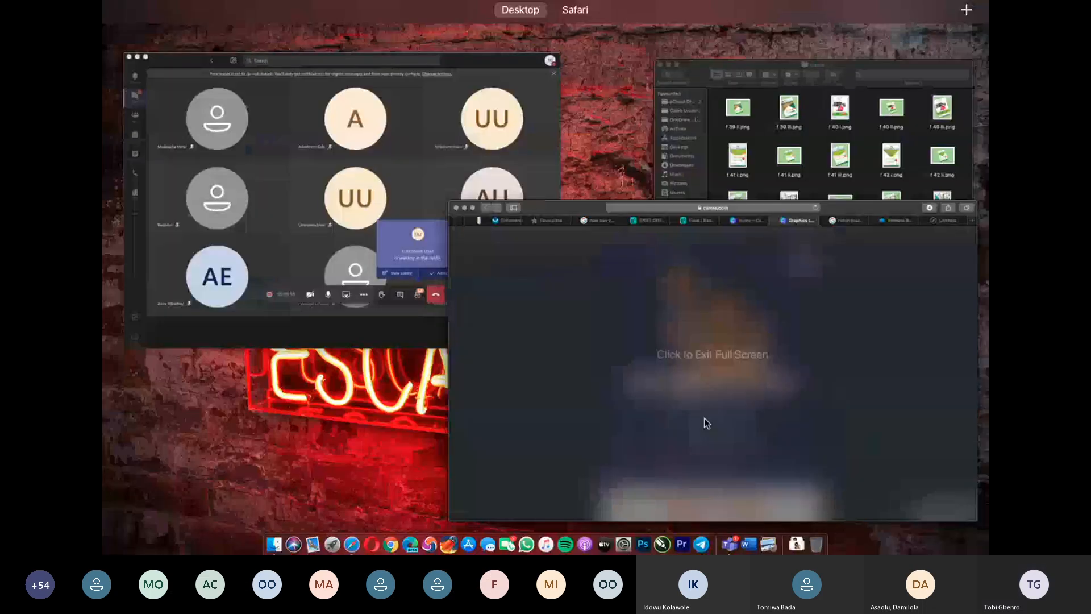
pyautogui.click(527, 237)
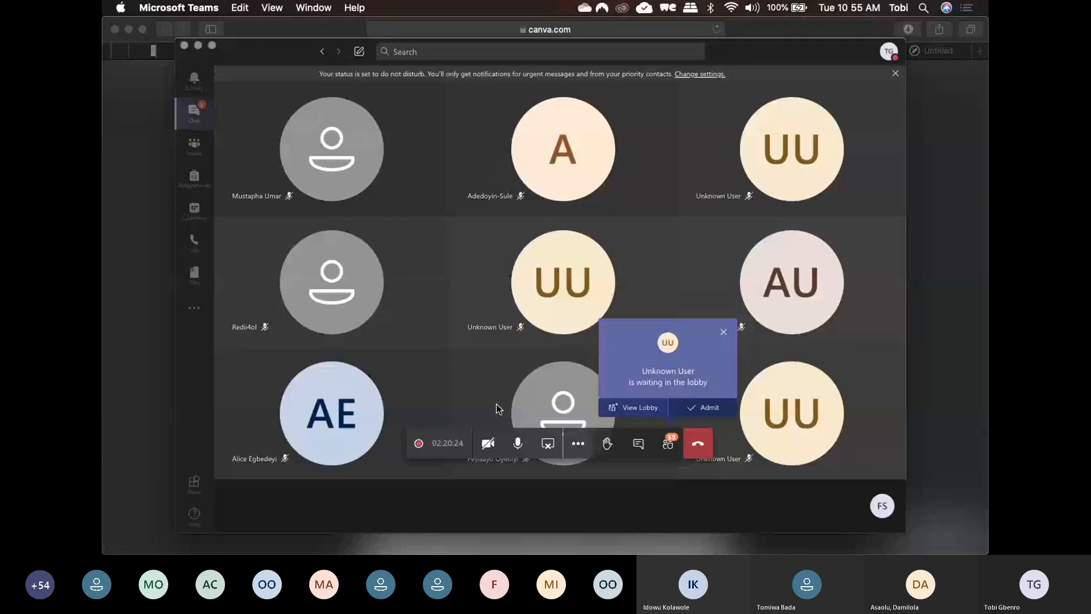
pyautogui.click(517, 445)
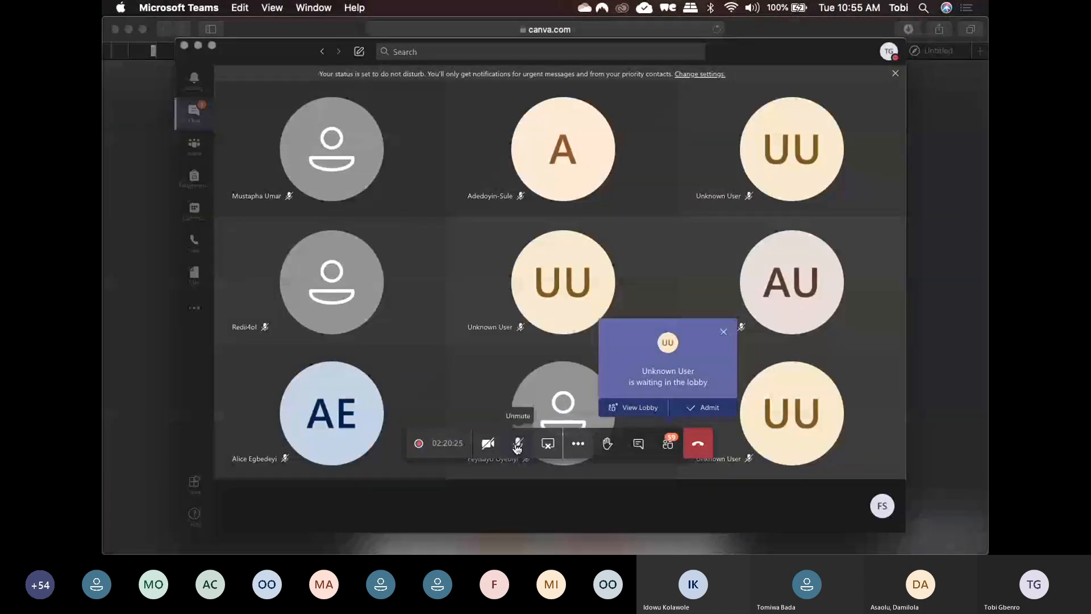